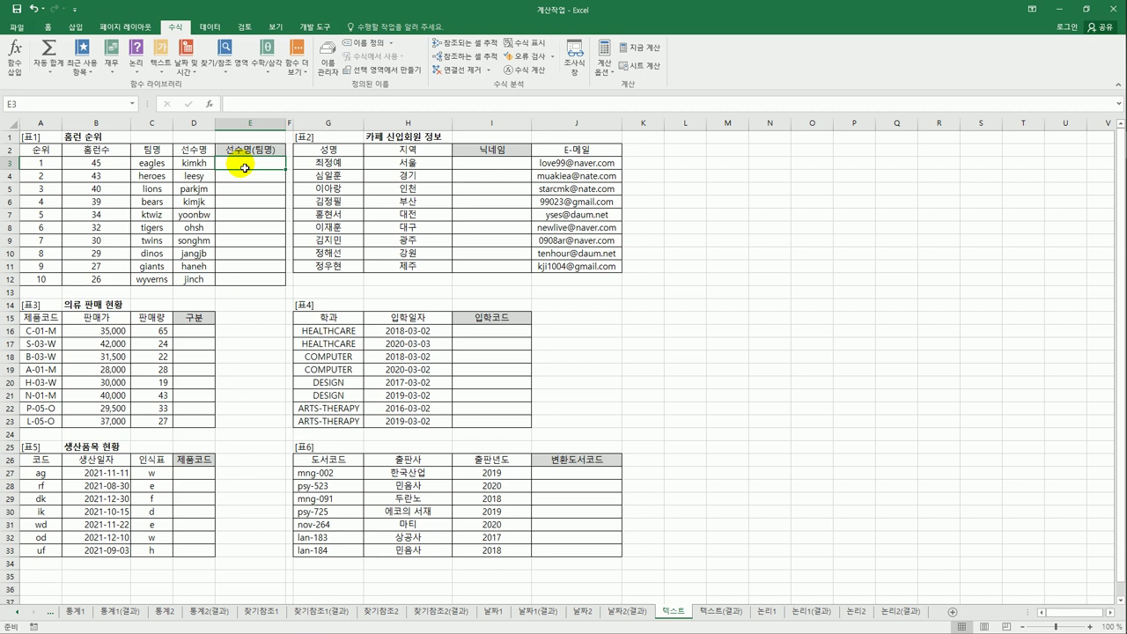
# Enter =PROPER(D3) in E3 of the home run ranking table and fill the formula down through E12.
pyautogui.moveTo(196, 164); pyautogui.dragTo(212, 279)
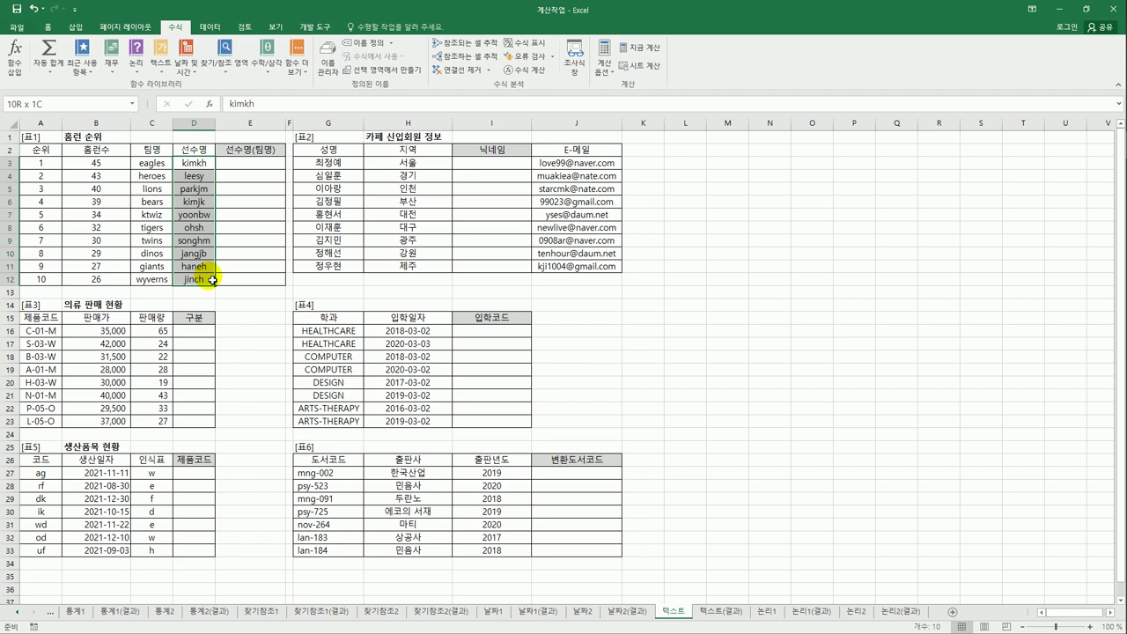
pyautogui.click(234, 168)
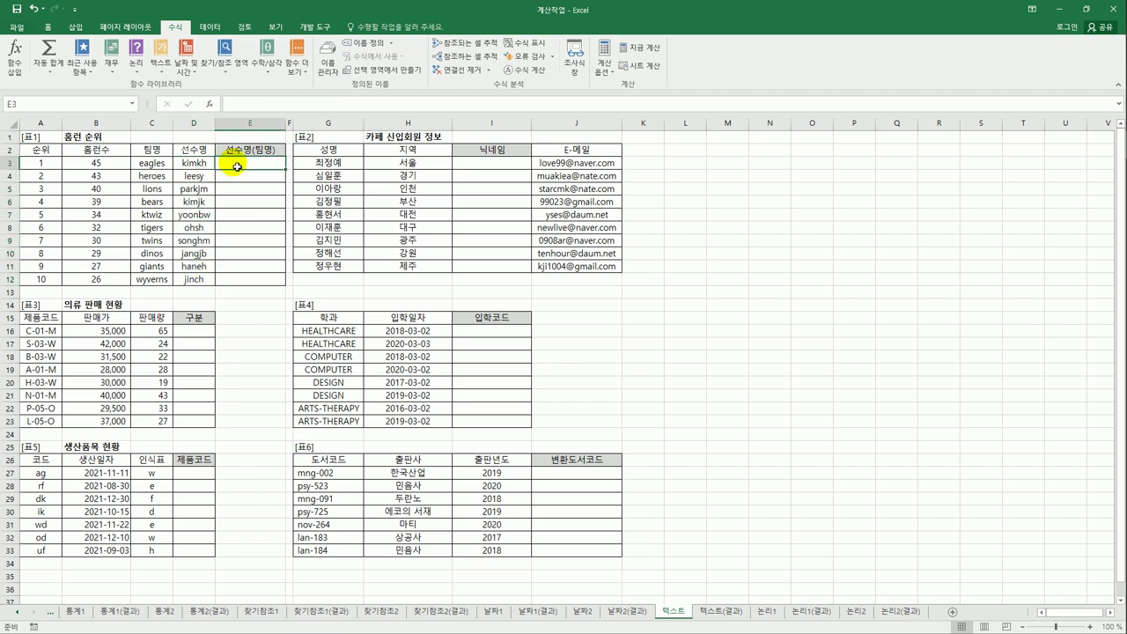
pyautogui.click(151, 166)
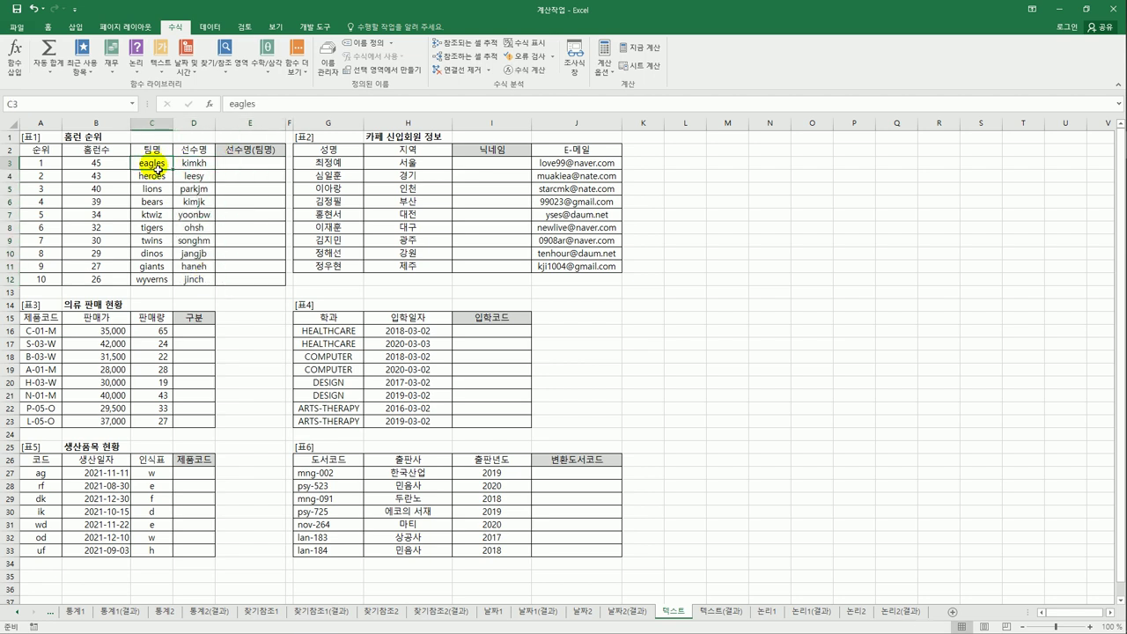
pyautogui.click(264, 167)
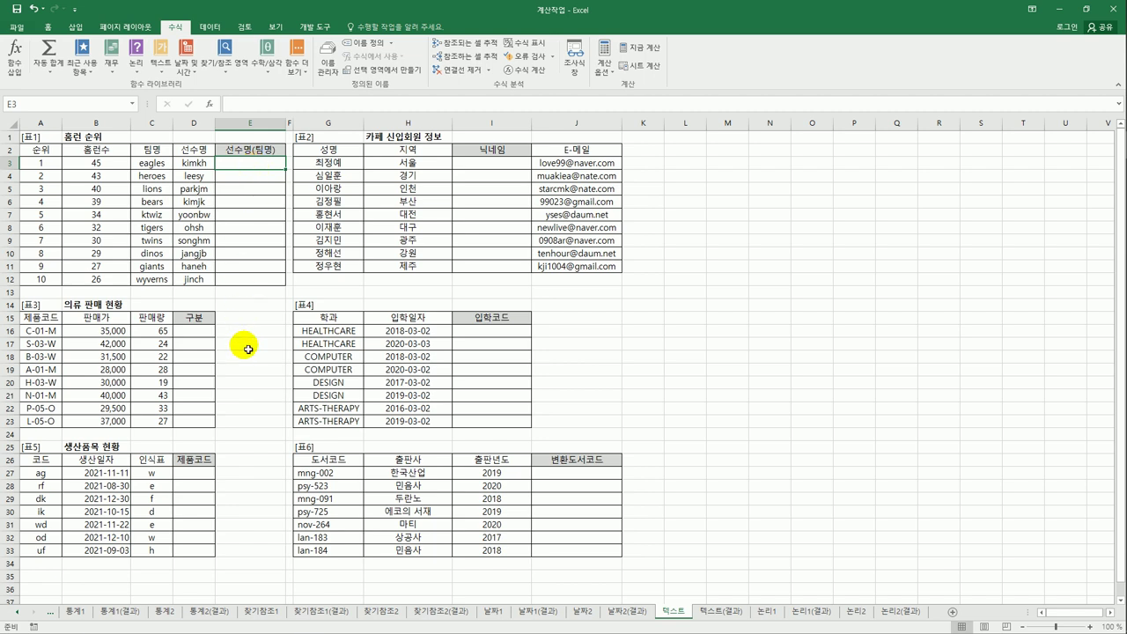
pyautogui.write('=')
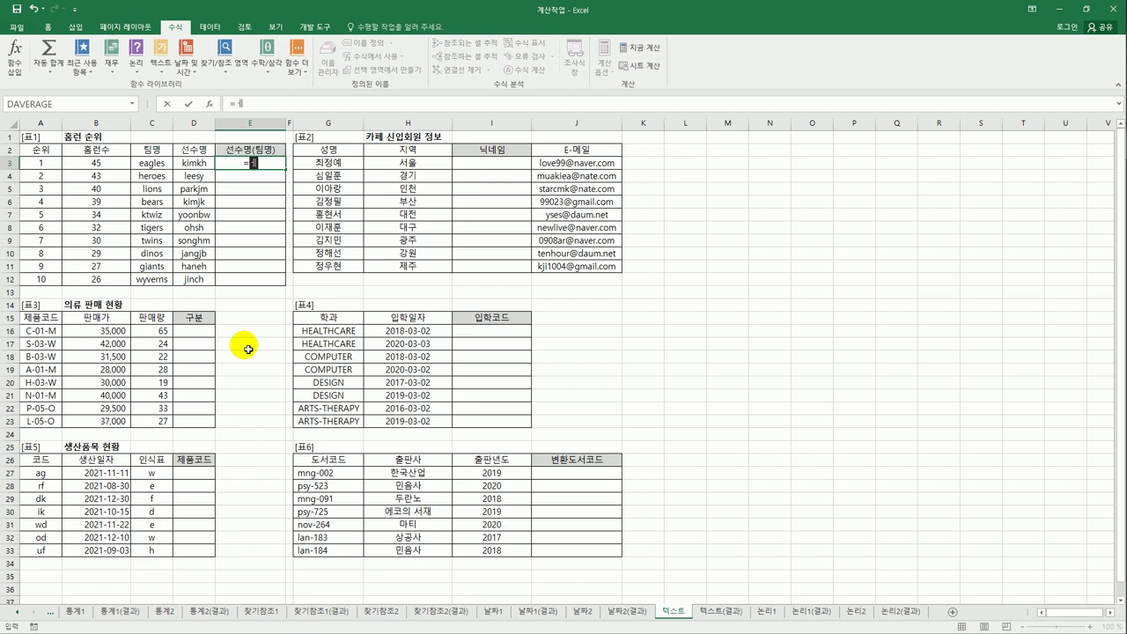
pyautogui.write('pro')
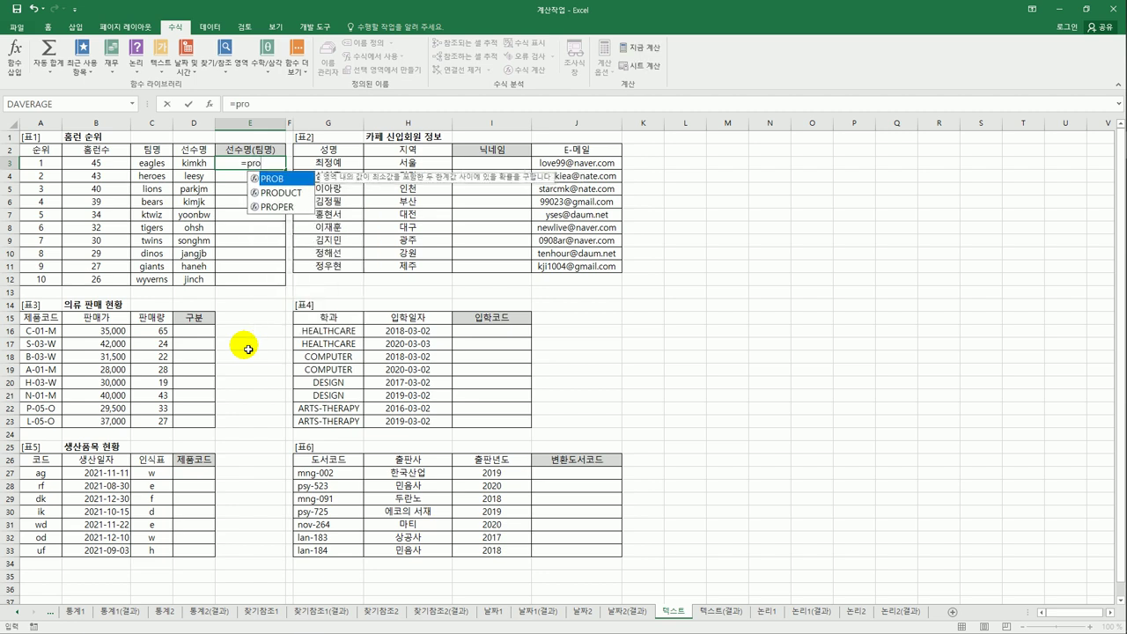
pyautogui.doubleClick(274, 208)
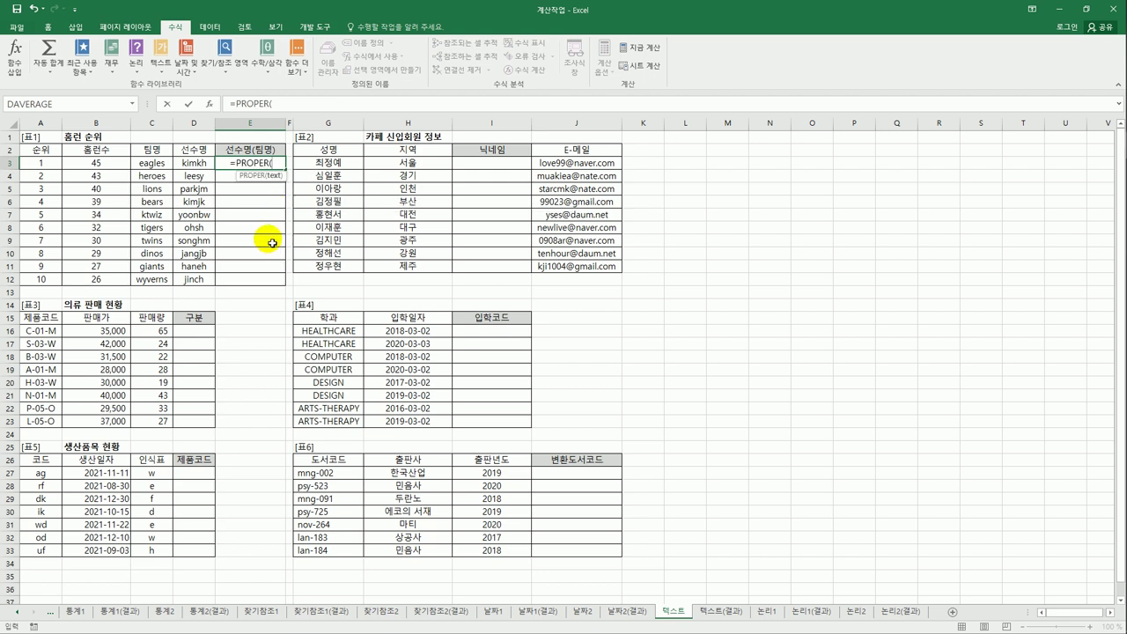
pyautogui.click(202, 165)
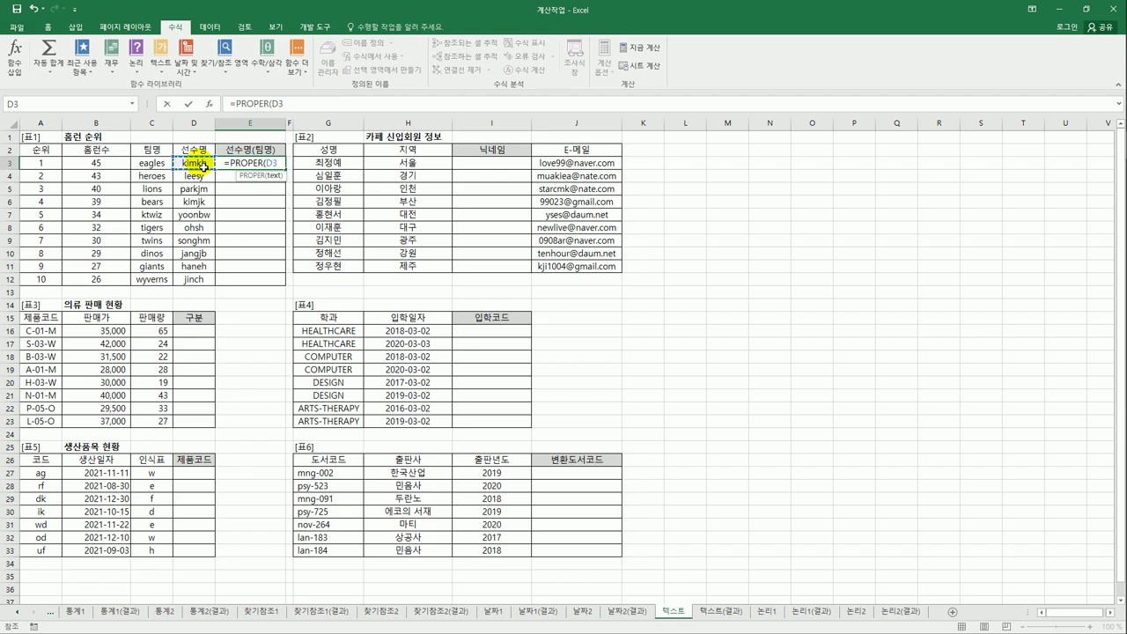
pyautogui.press('Return')
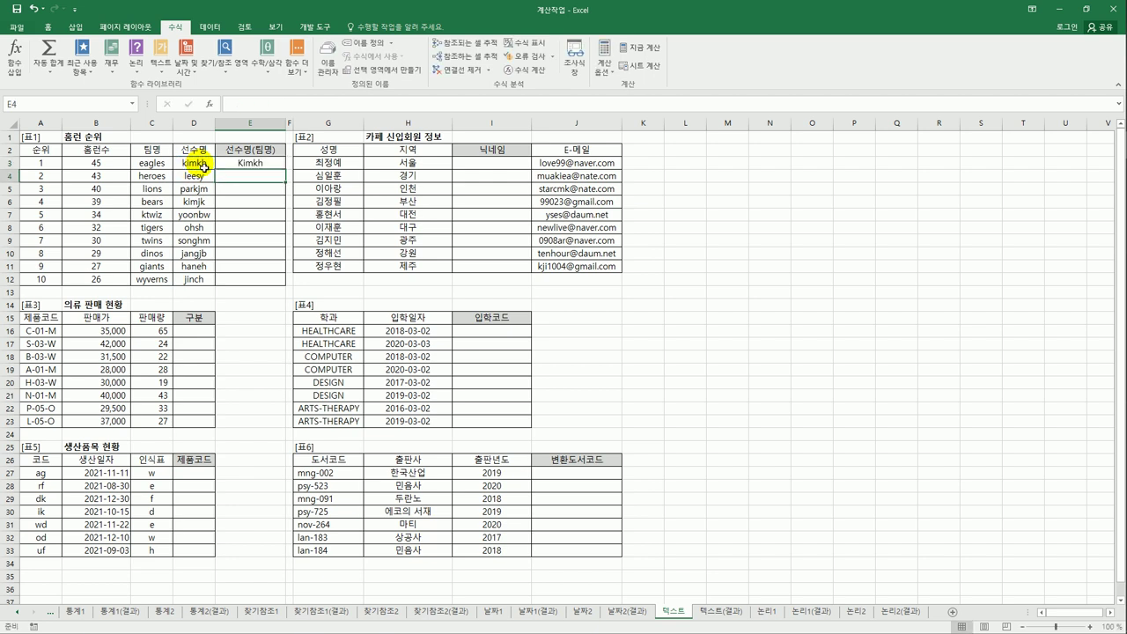
pyautogui.click(264, 164)
pyautogui.moveTo(285, 169); pyautogui.dragTo(283, 291)
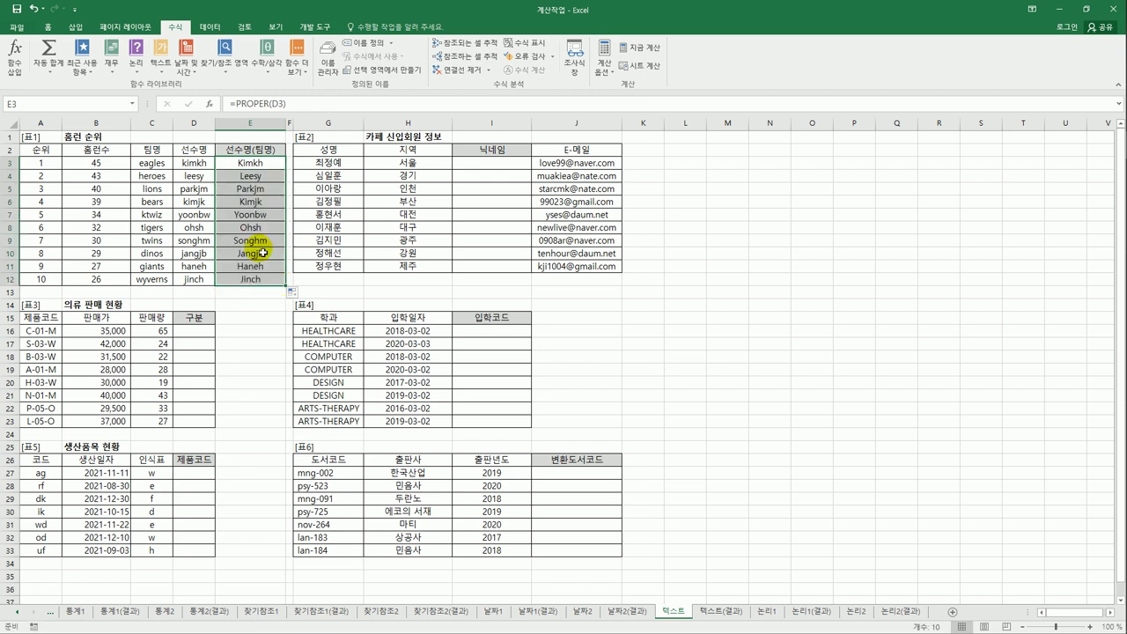
# Extend the E3 formula to =PROPER(D3)&"("&UPPER(C3)&")" so the uppercase team name follows in parentheses.
pyautogui.click(275, 163)
pyautogui.click(299, 105)
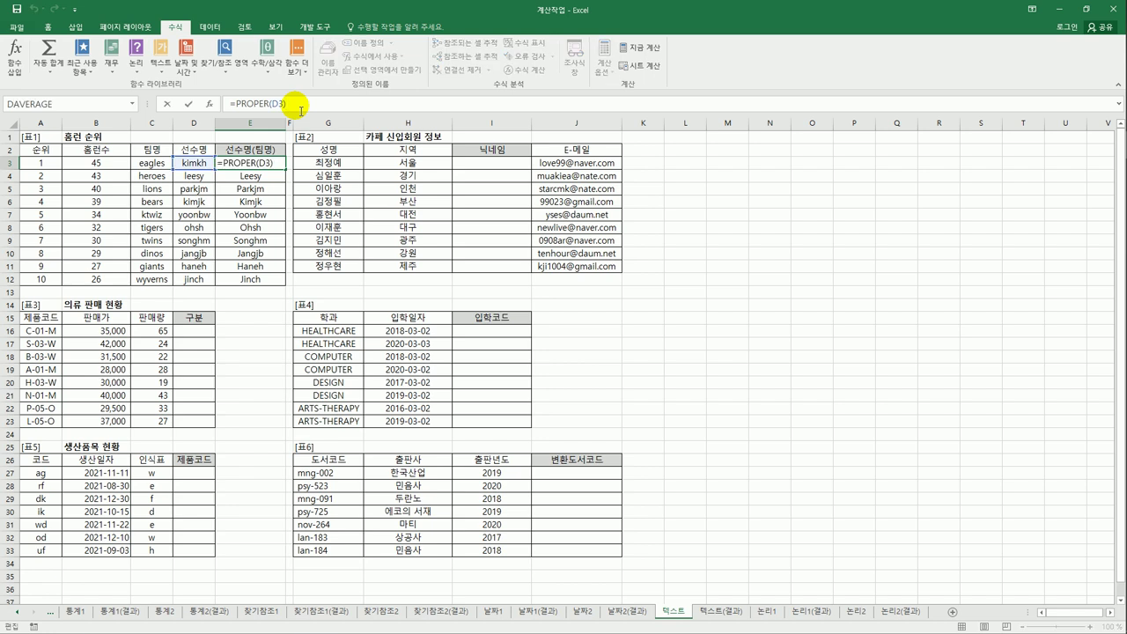
pyautogui.write('&')
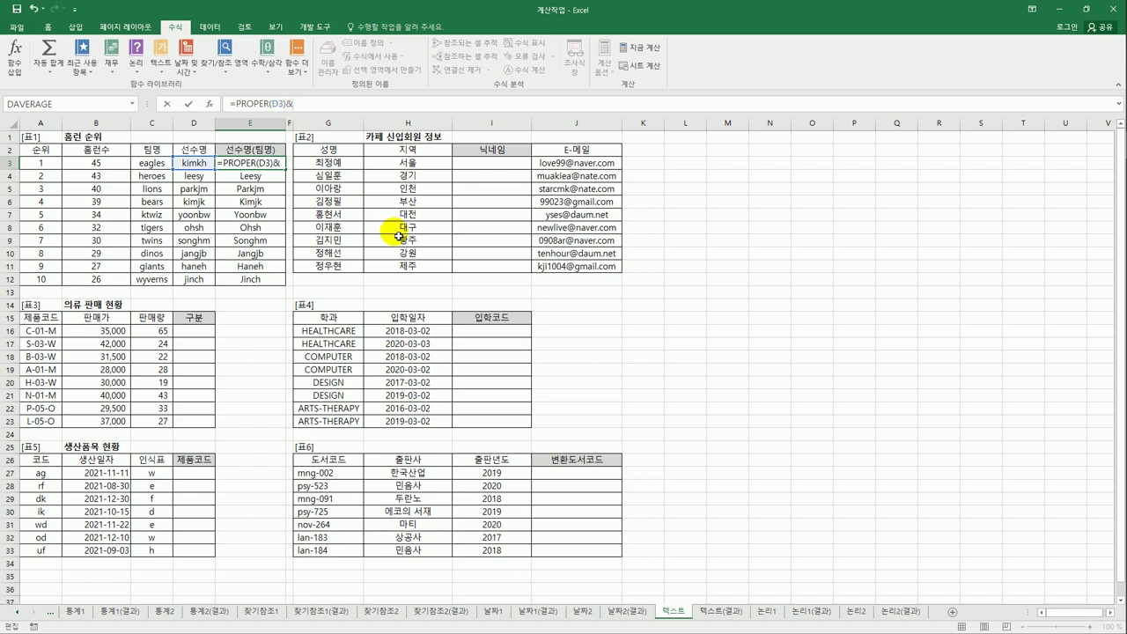
pyautogui.write('"("&')
pyautogui.write('up')
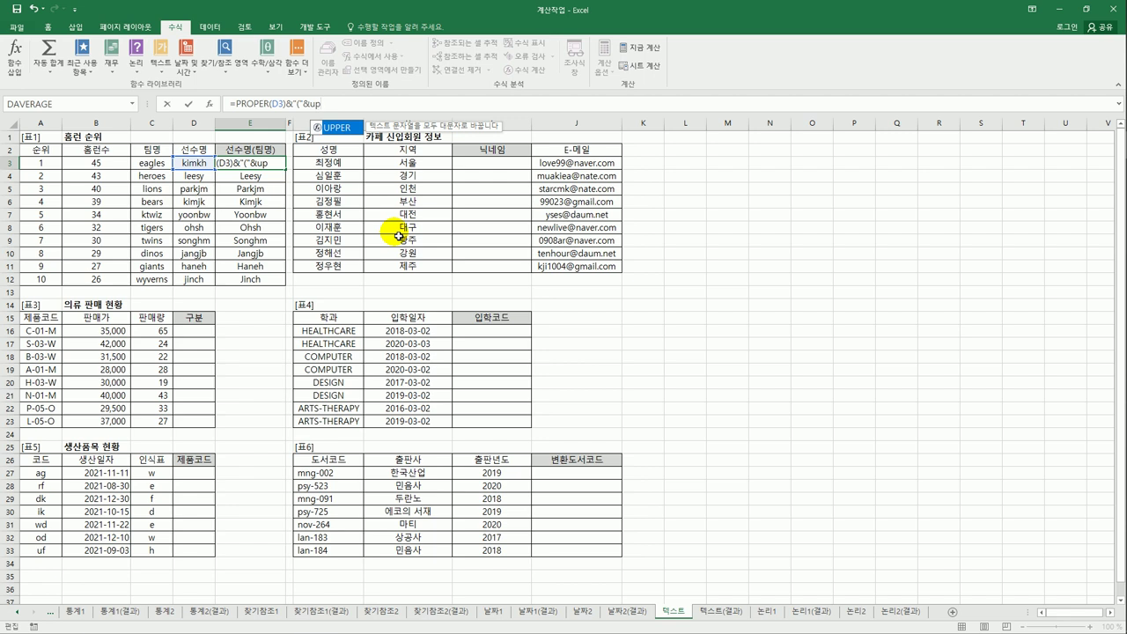
pyautogui.press('Tab')
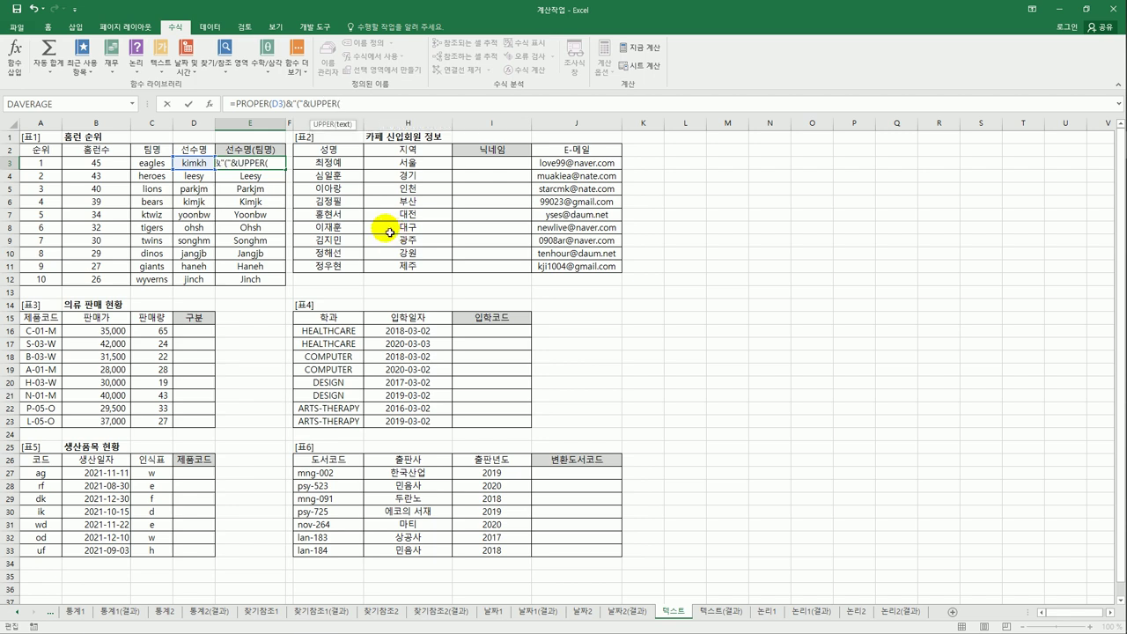
pyautogui.click(154, 164)
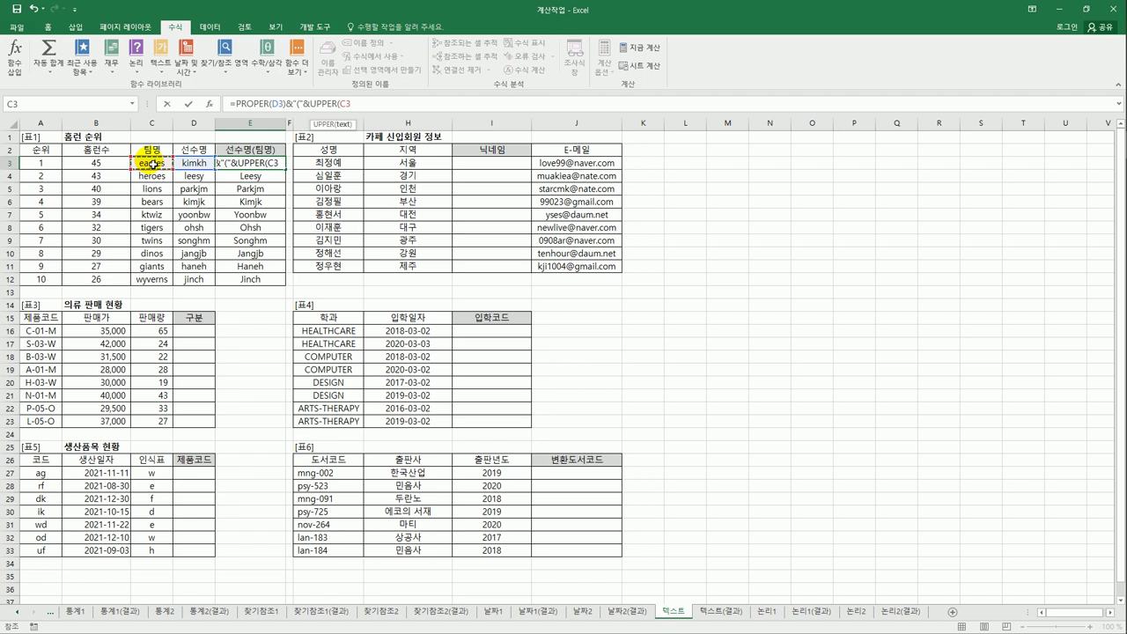
pyautogui.write(')&')
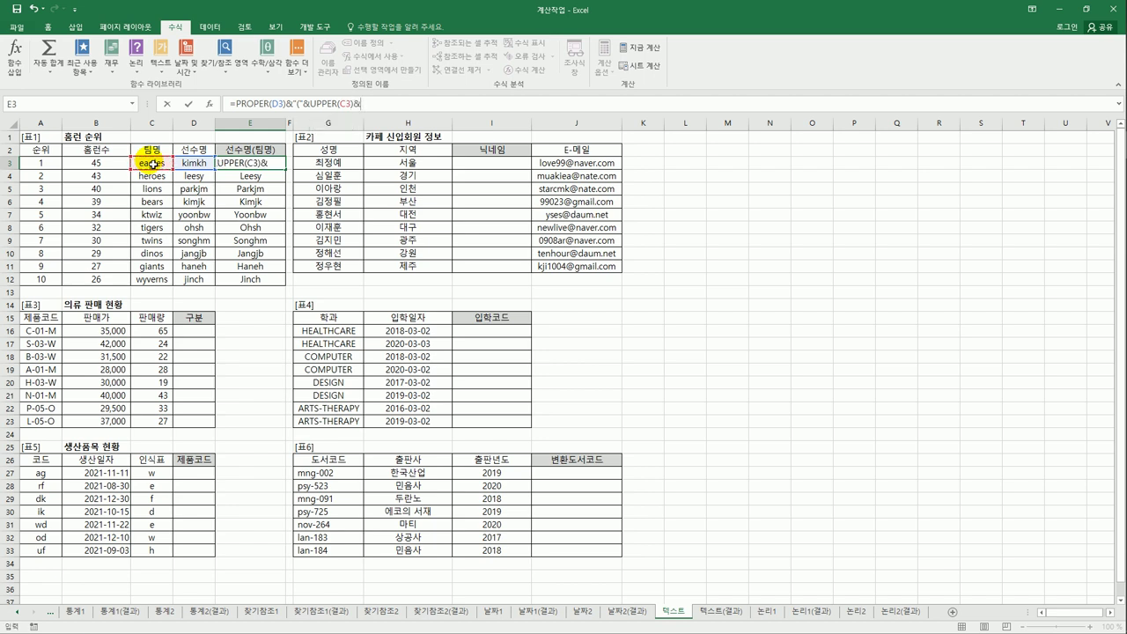
pyautogui.write('")')
pyautogui.press('Return')
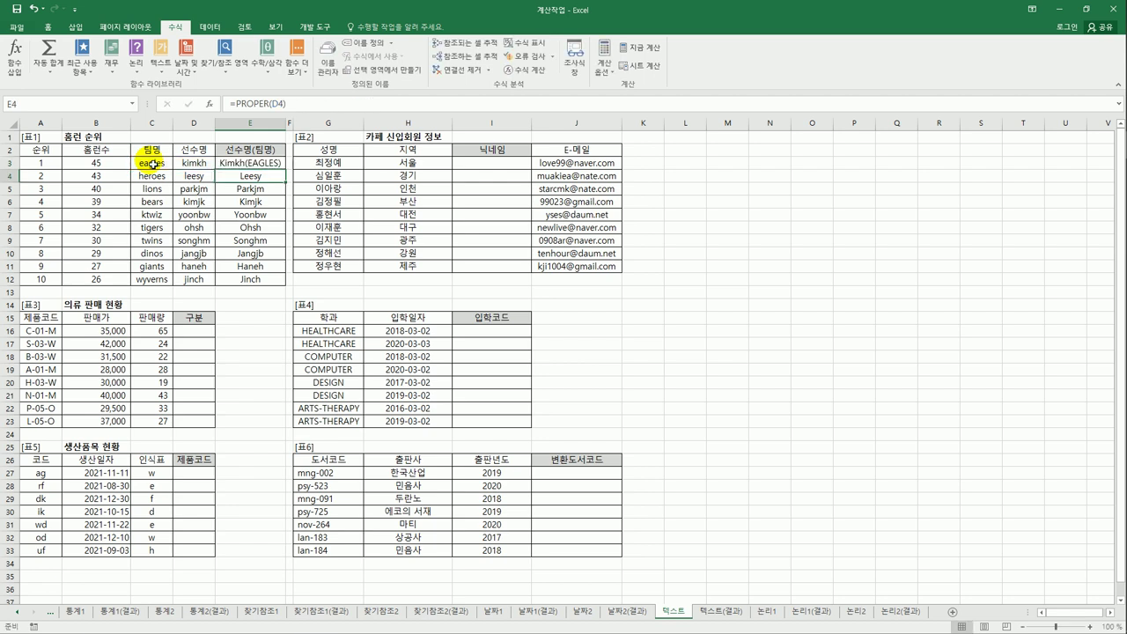
# Copy the combined player and team name formula from E3 down through E12.
pyautogui.click(280, 162)
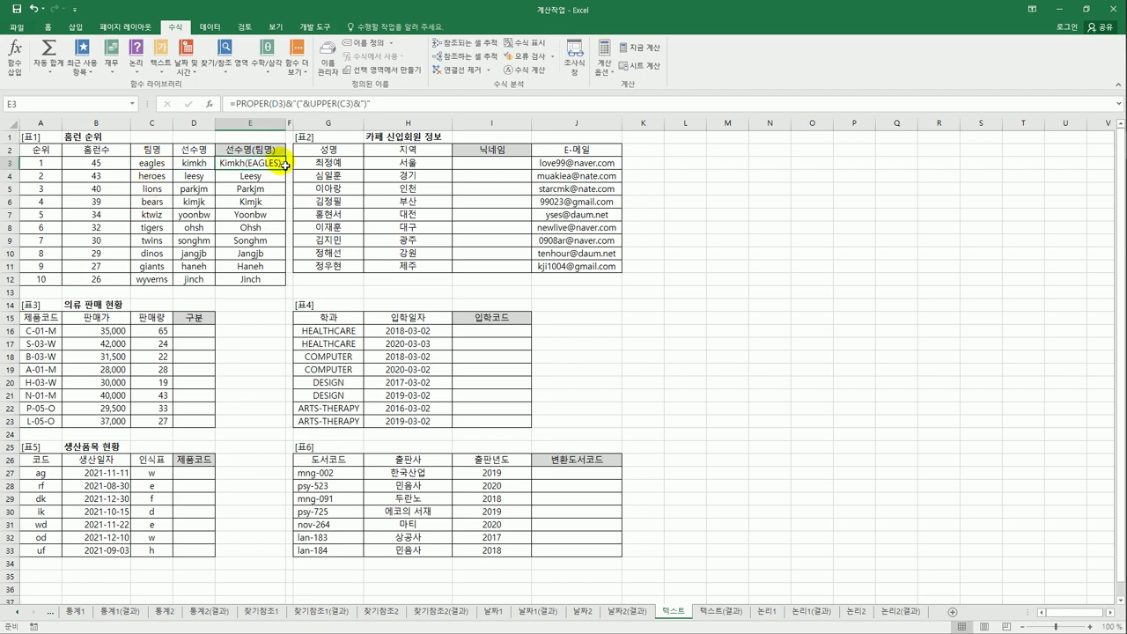
pyautogui.moveTo(286, 170); pyautogui.dragTo(280, 286)
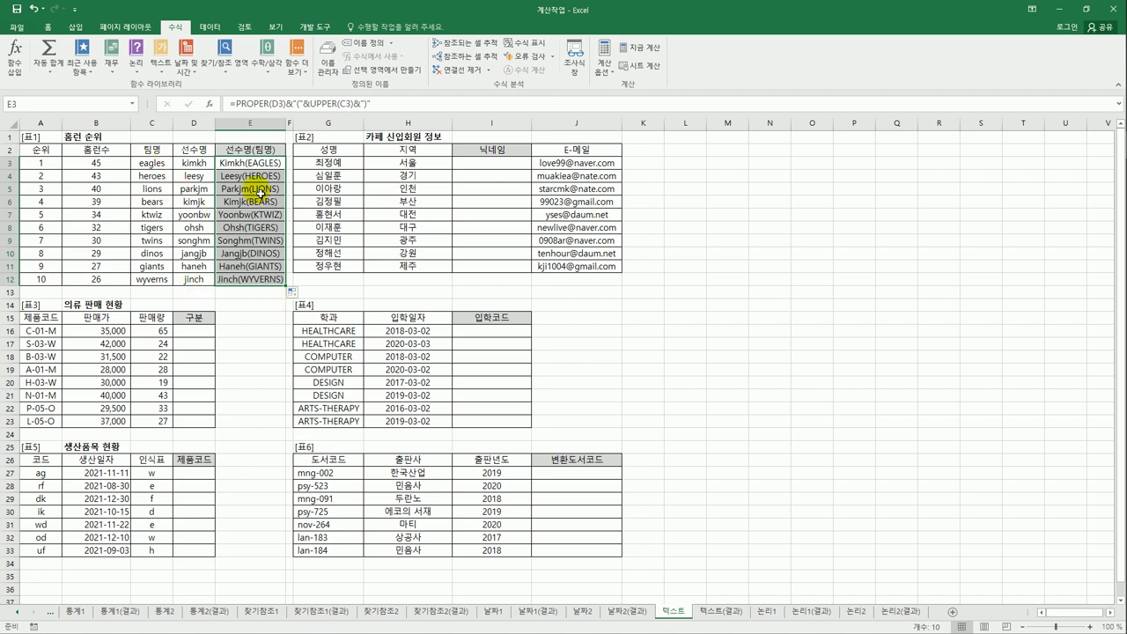
pyautogui.click(266, 283)
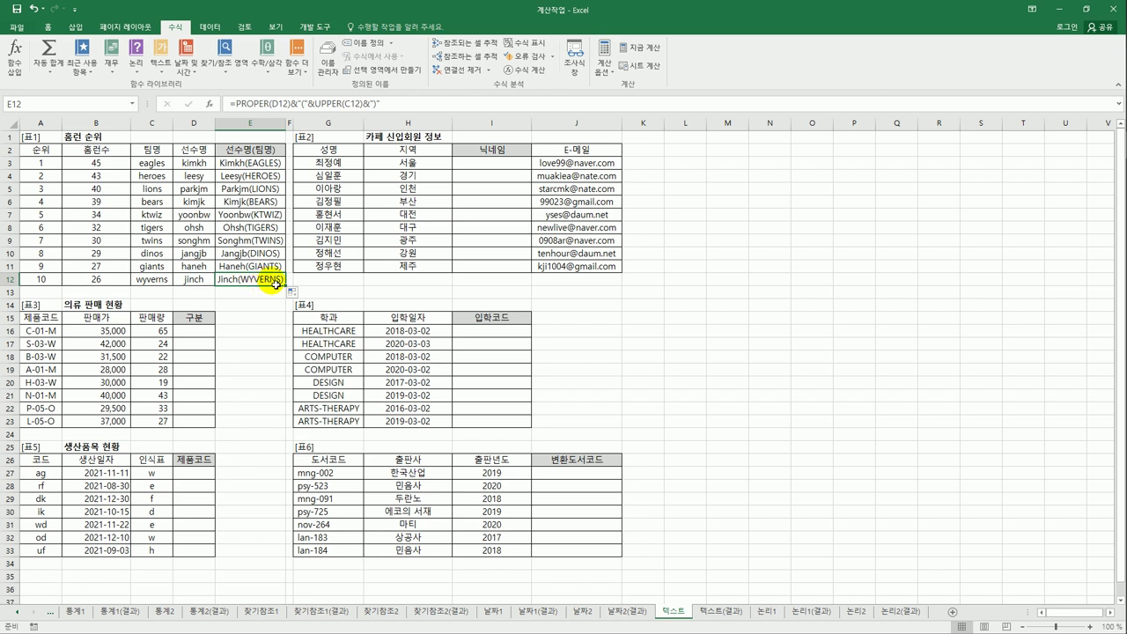
# Enter =SEARCH("@",J3,1) in nickname cell I3 to find the position of @ in the e-mail address.
pyautogui.click(482, 167)
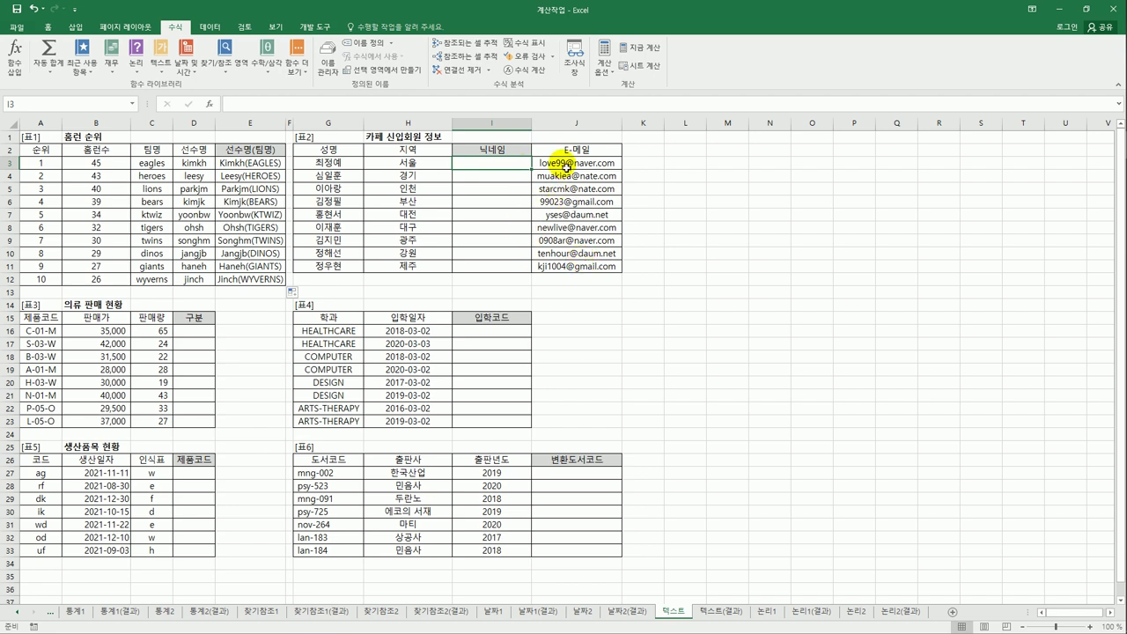
pyautogui.moveTo(560, 163); pyautogui.dragTo(569, 272)
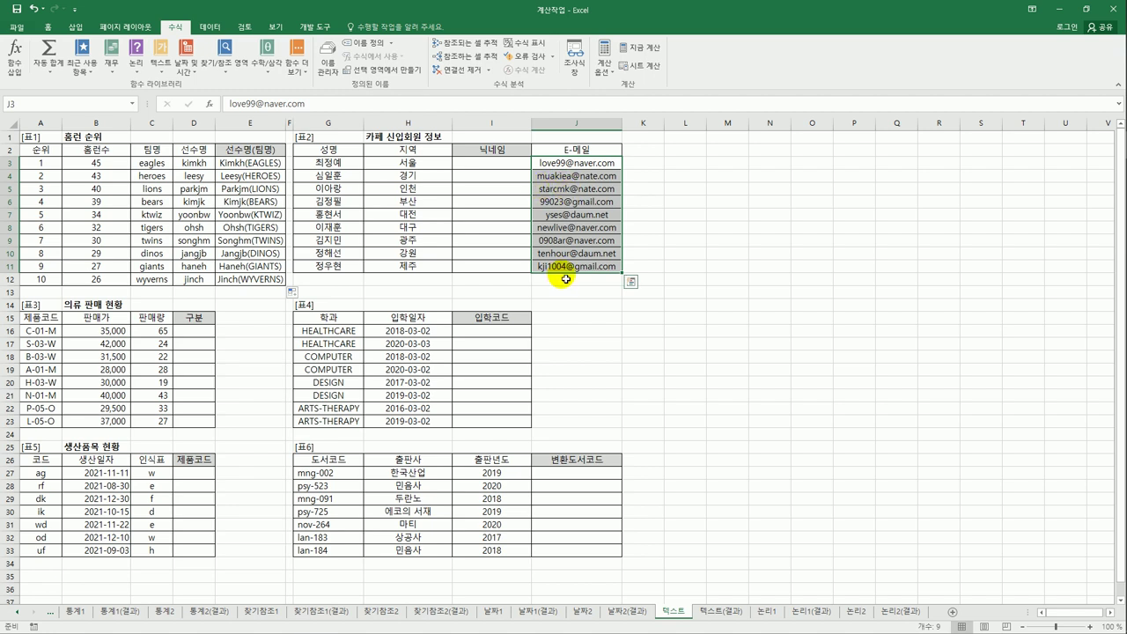
pyautogui.click(504, 166)
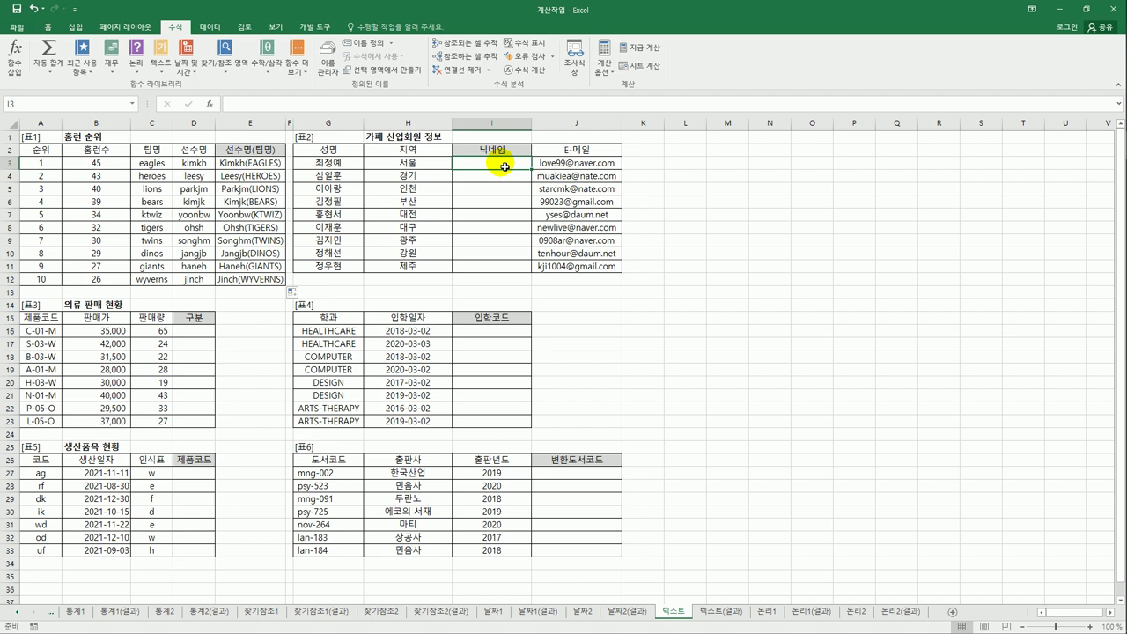
pyautogui.write('=')
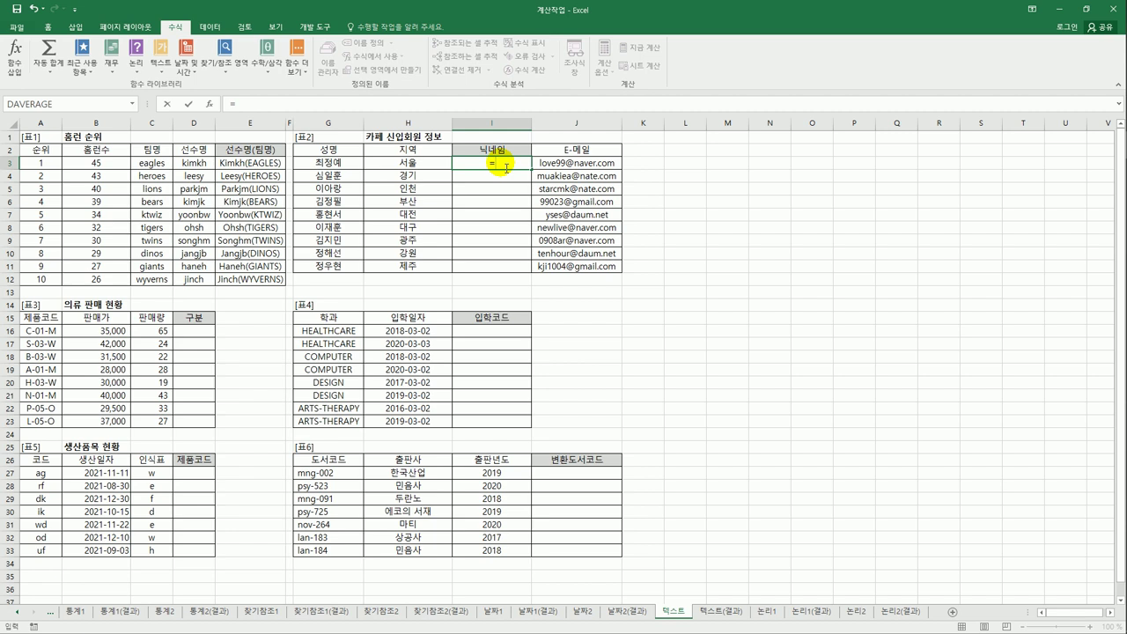
pyautogui.write('s')
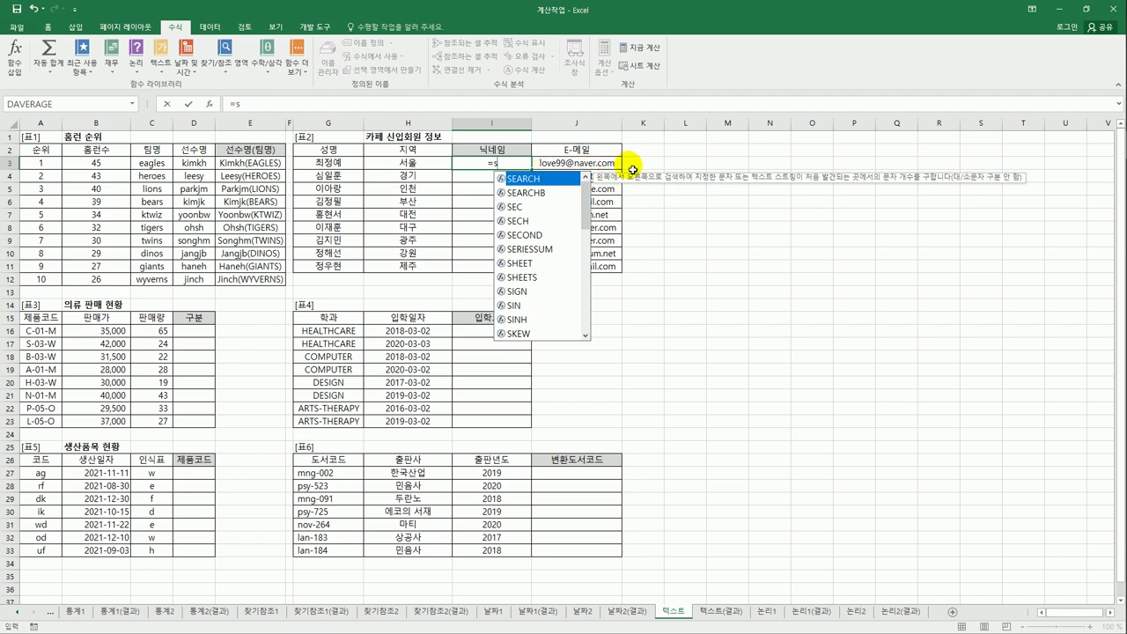
pyautogui.doubleClick(540, 181)
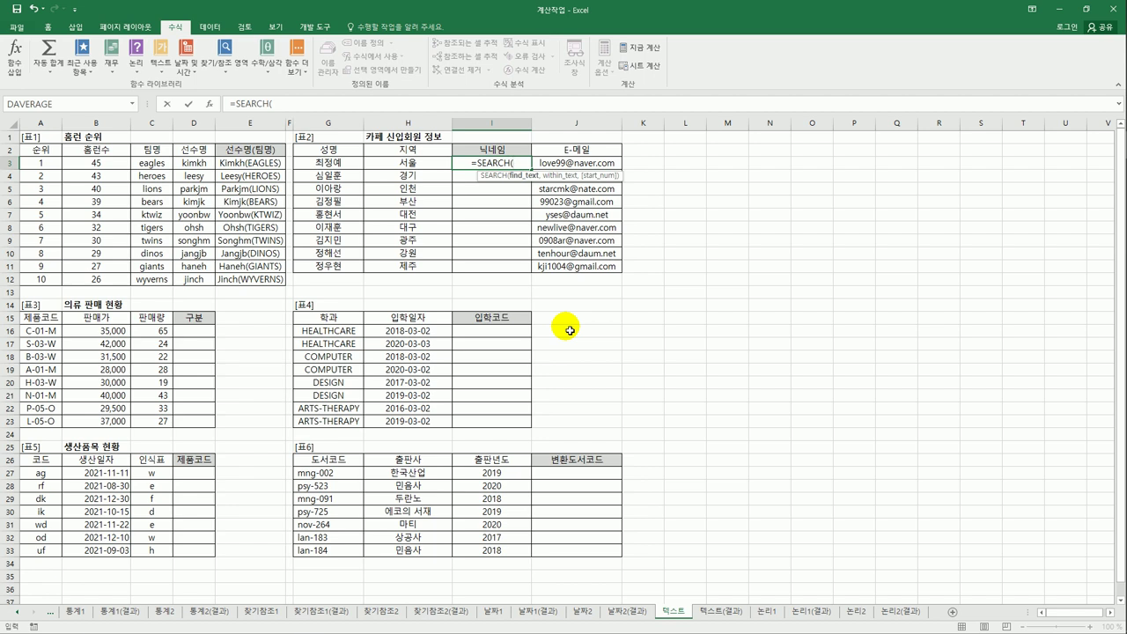
pyautogui.write('"@')
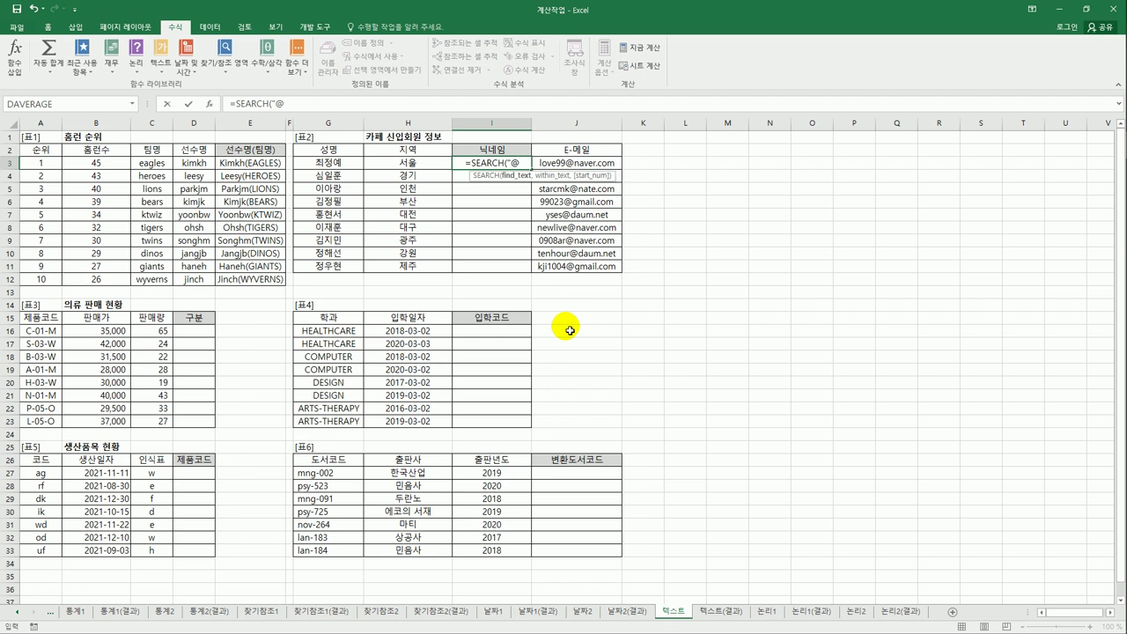
pyautogui.write('",')
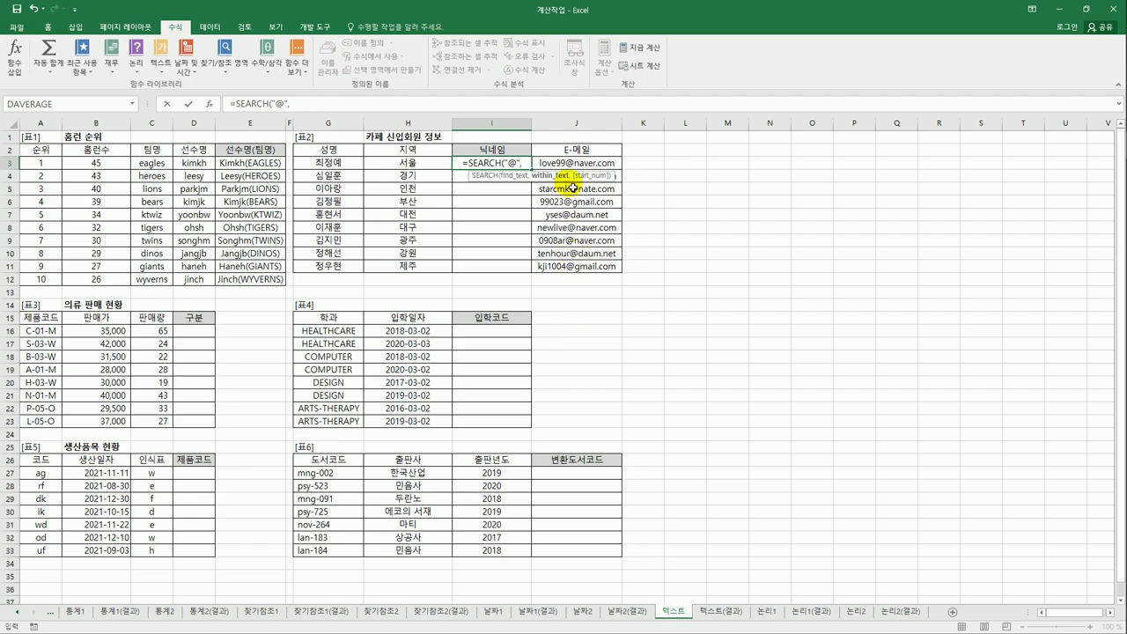
pyautogui.click(573, 165)
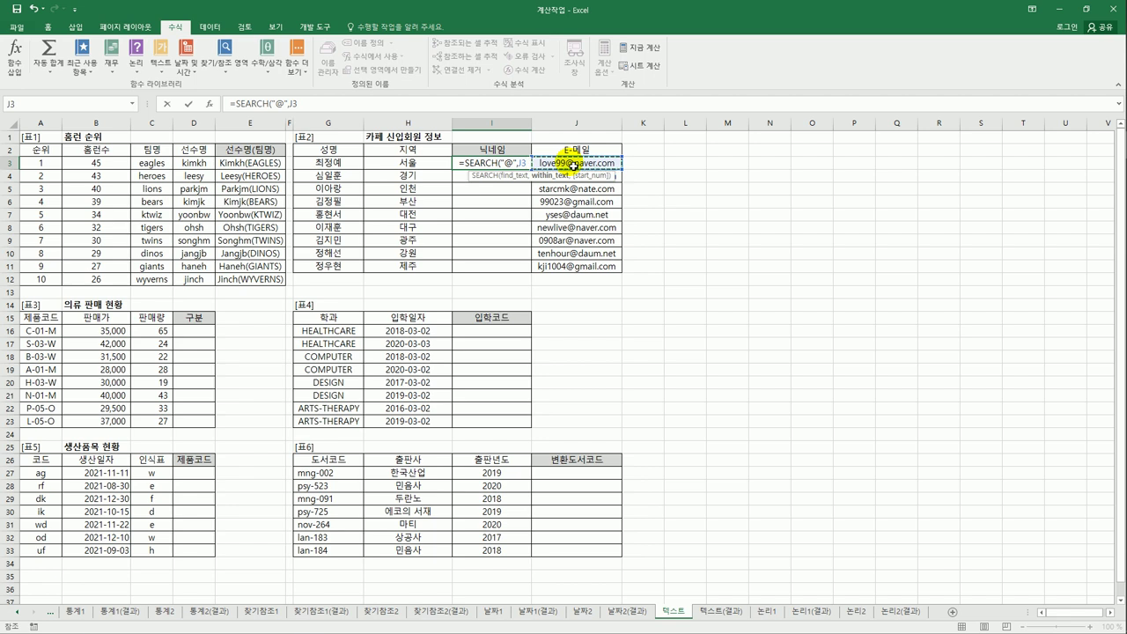
pyautogui.write(',')
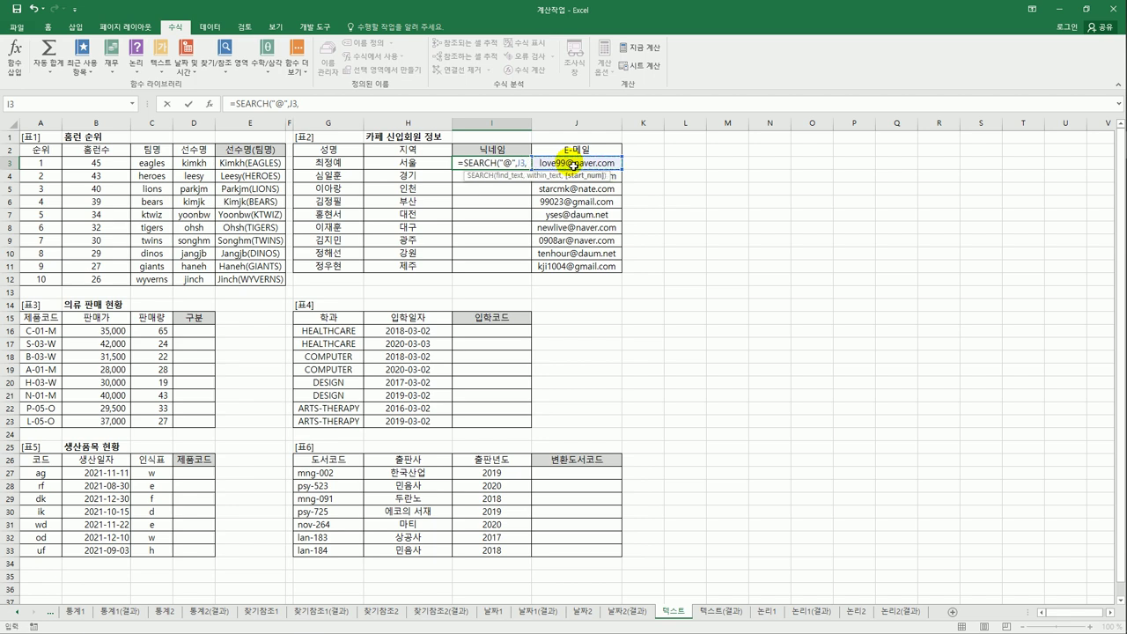
pyautogui.write('1')
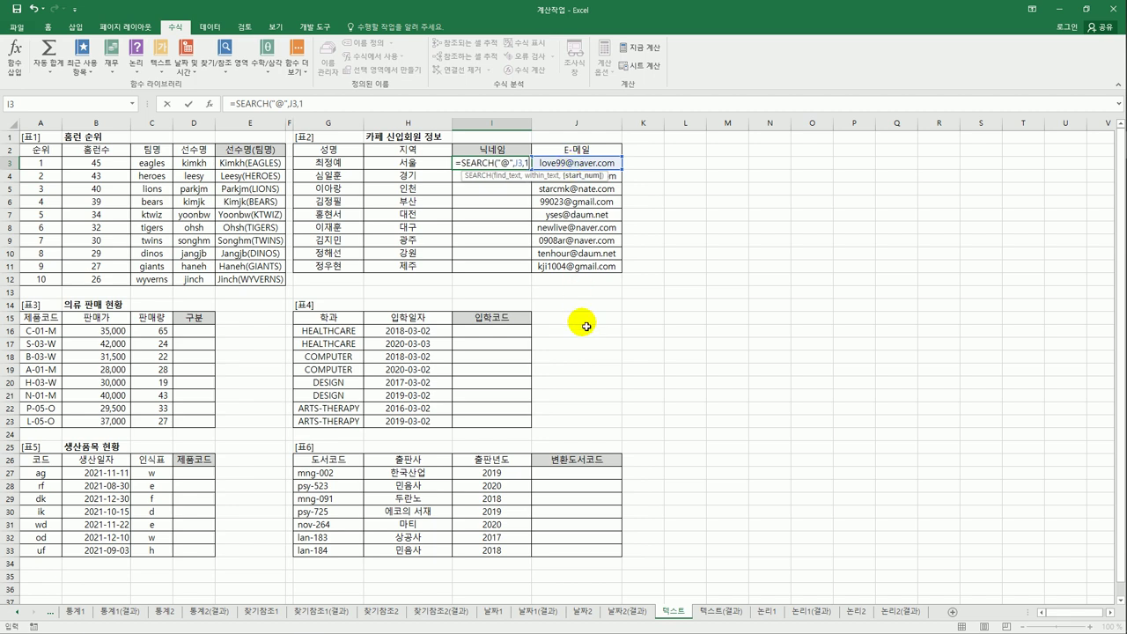
pyautogui.write(')')
pyautogui.press('Return')
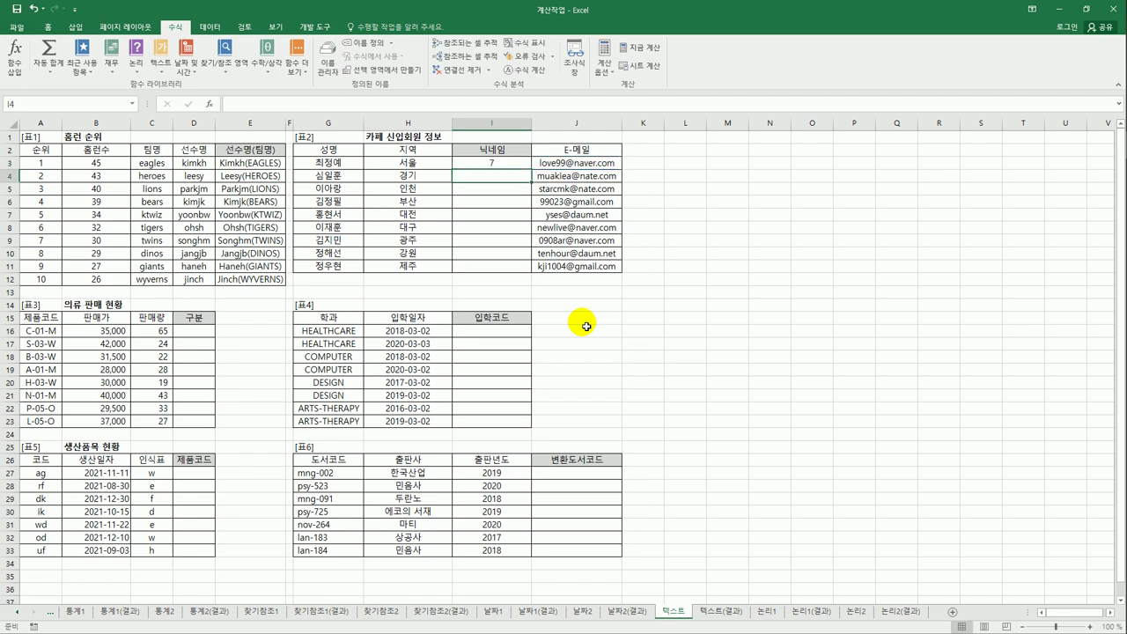
# Fill the SEARCH formula from I3 down through I11 and compare the results with the e-mail column.
pyautogui.click(573, 165)
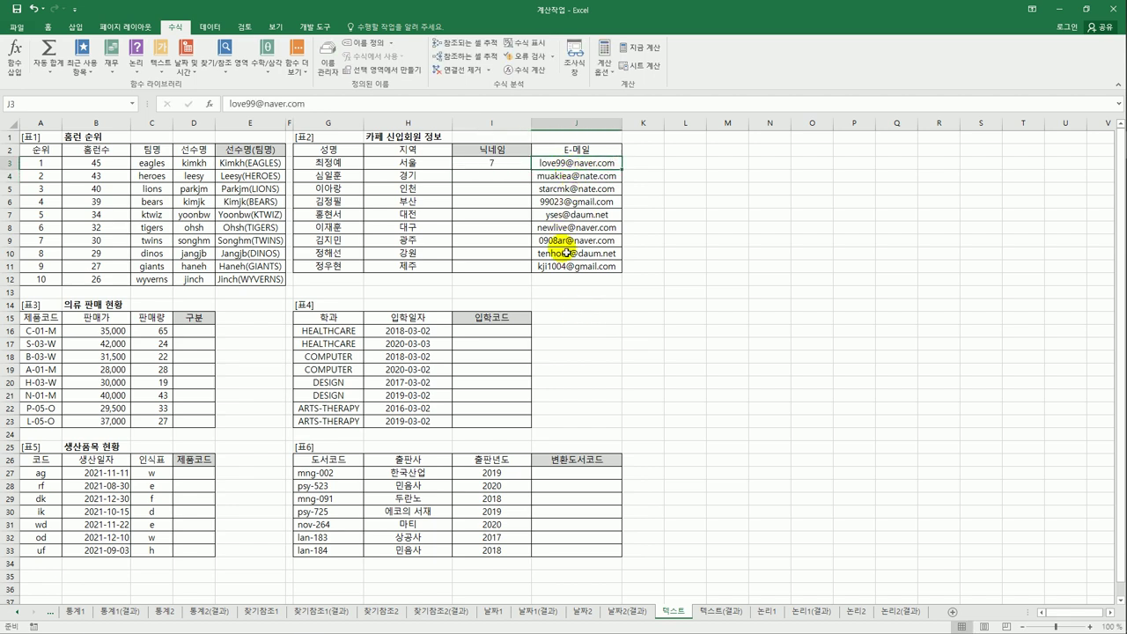
pyautogui.click(509, 163)
pyautogui.moveTo(533, 172); pyautogui.dragTo(535, 267)
pyautogui.click(578, 176)
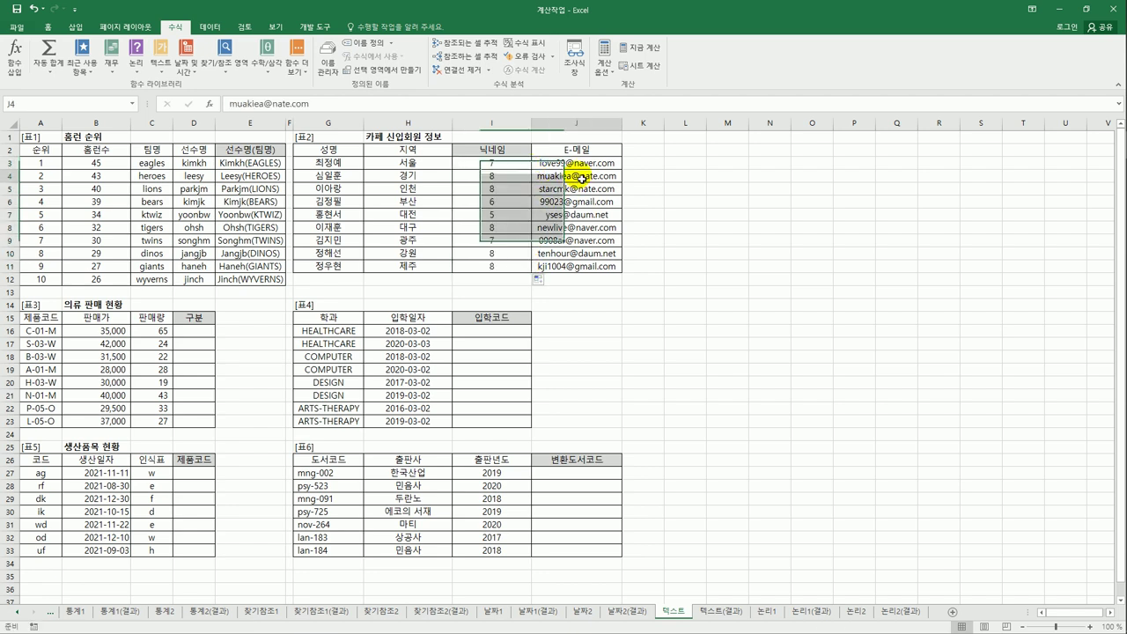
pyautogui.click(579, 192)
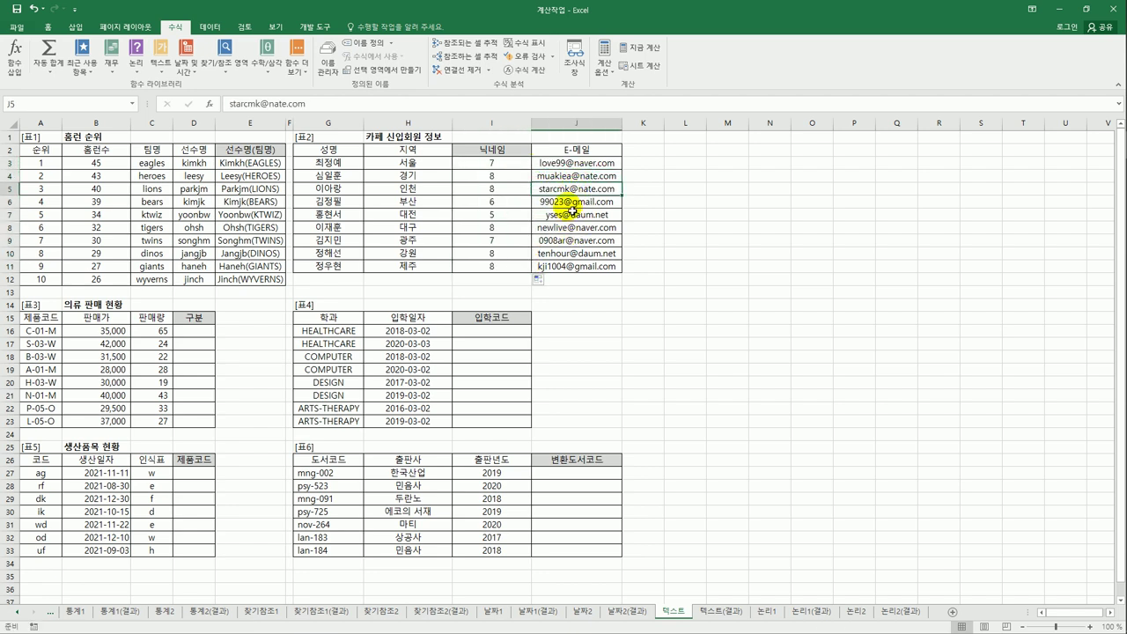
# Check the SEARCH formulas in I3 through I5 against the @ positions in the neighbouring e-mail addresses.
pyautogui.click(574, 202)
pyautogui.click(507, 165)
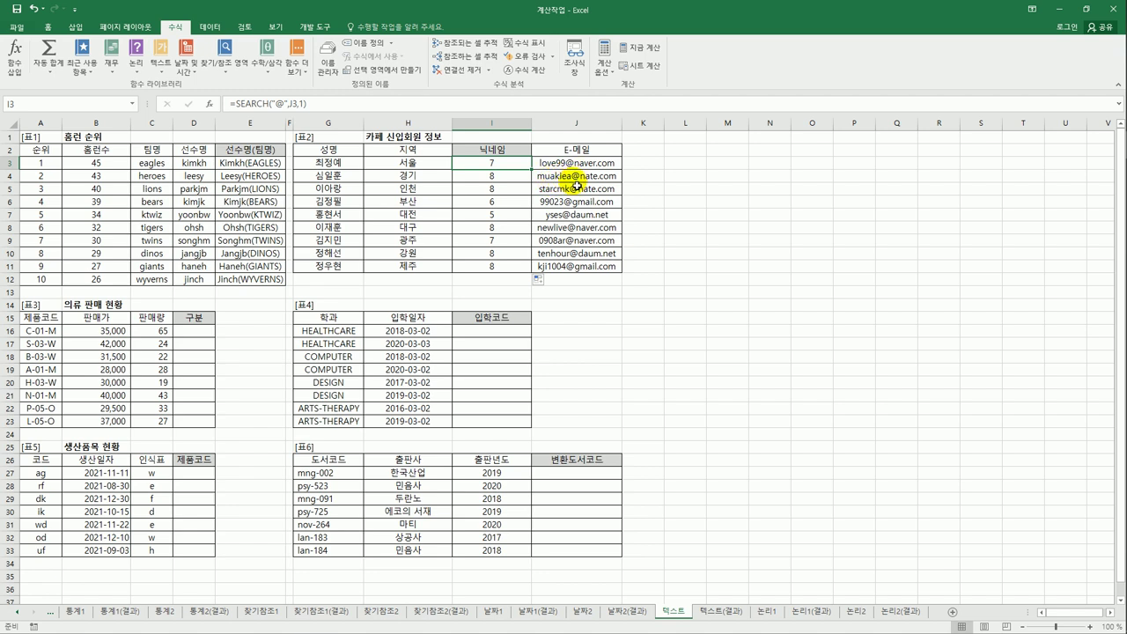
pyautogui.click(487, 177)
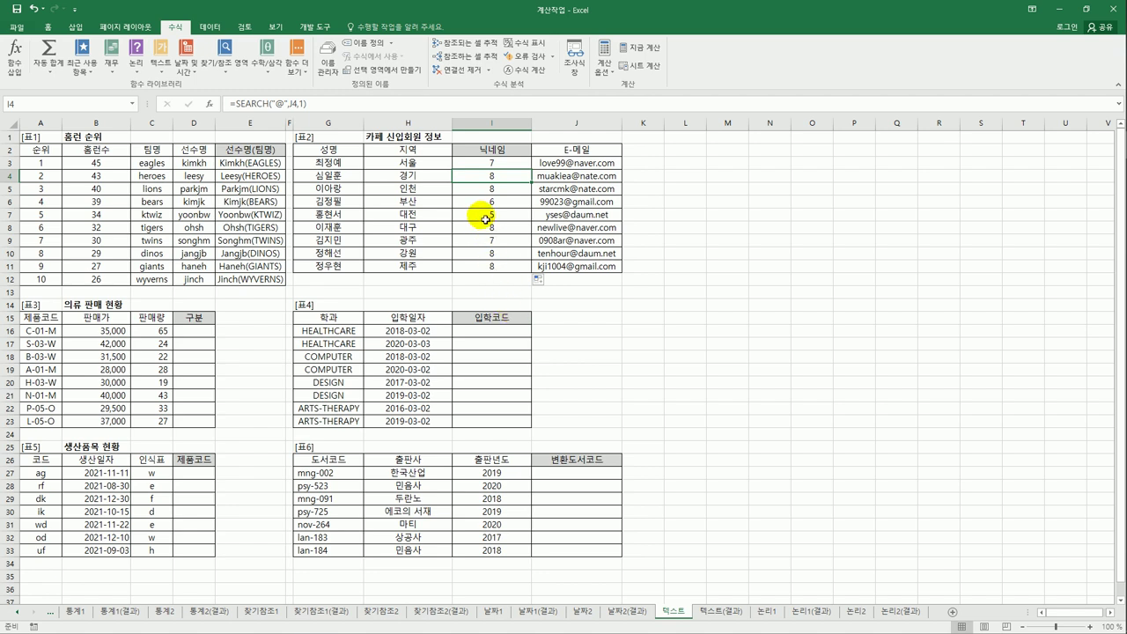
pyautogui.click(496, 192)
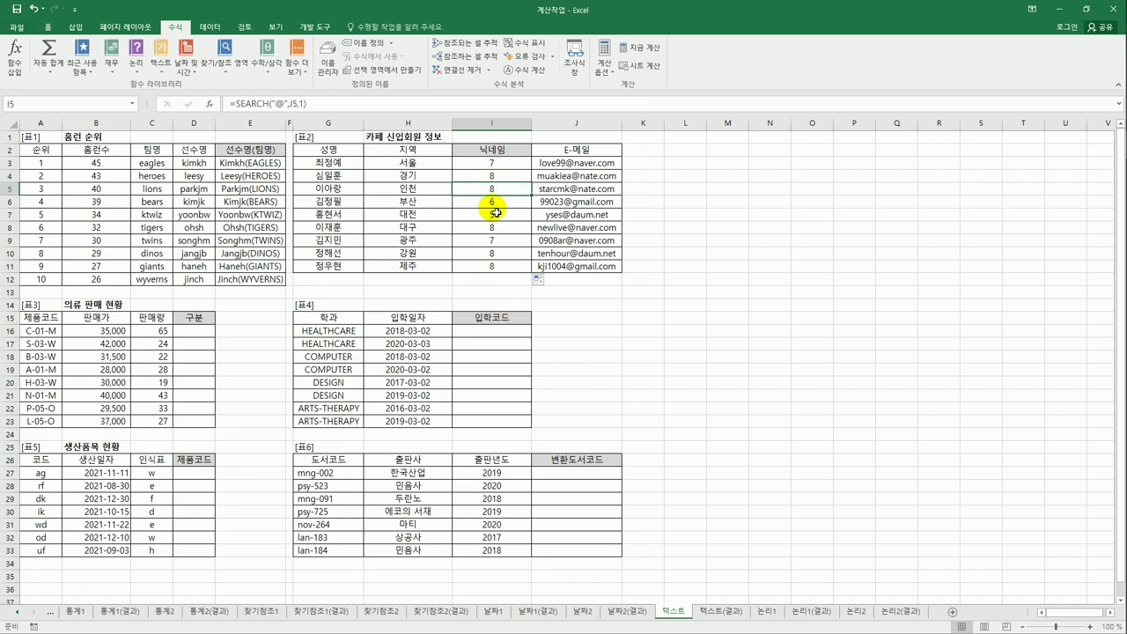
# Wrap the I3 formula as =MID(J3,1,SEARCH("@",J3,1)) and fill it down through I11.
pyautogui.click(490, 165)
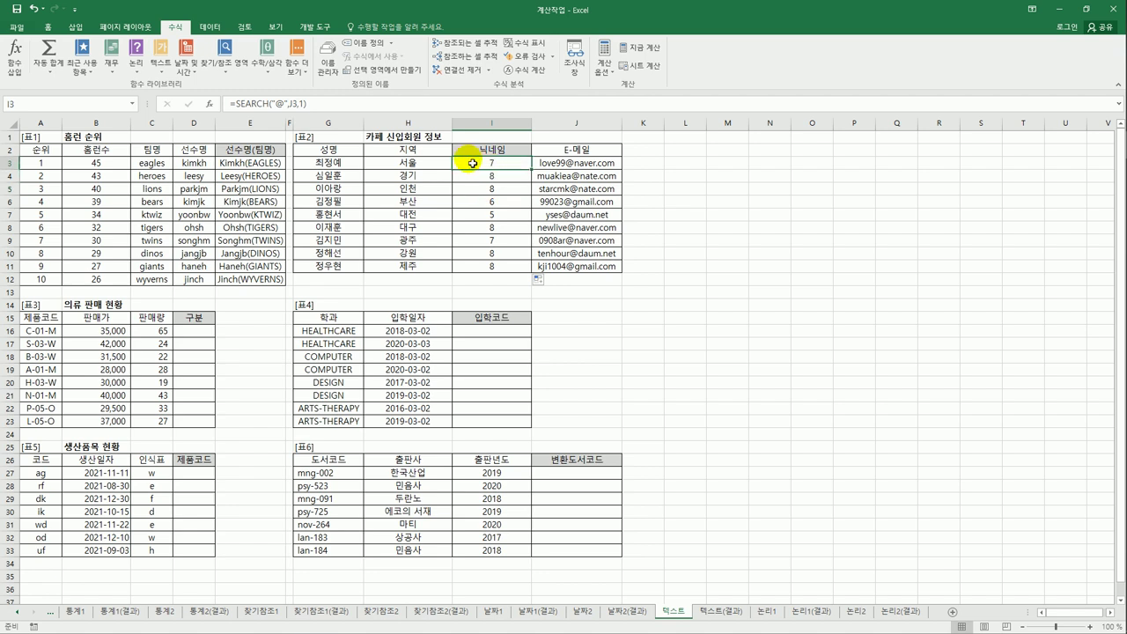
pyautogui.click(239, 107)
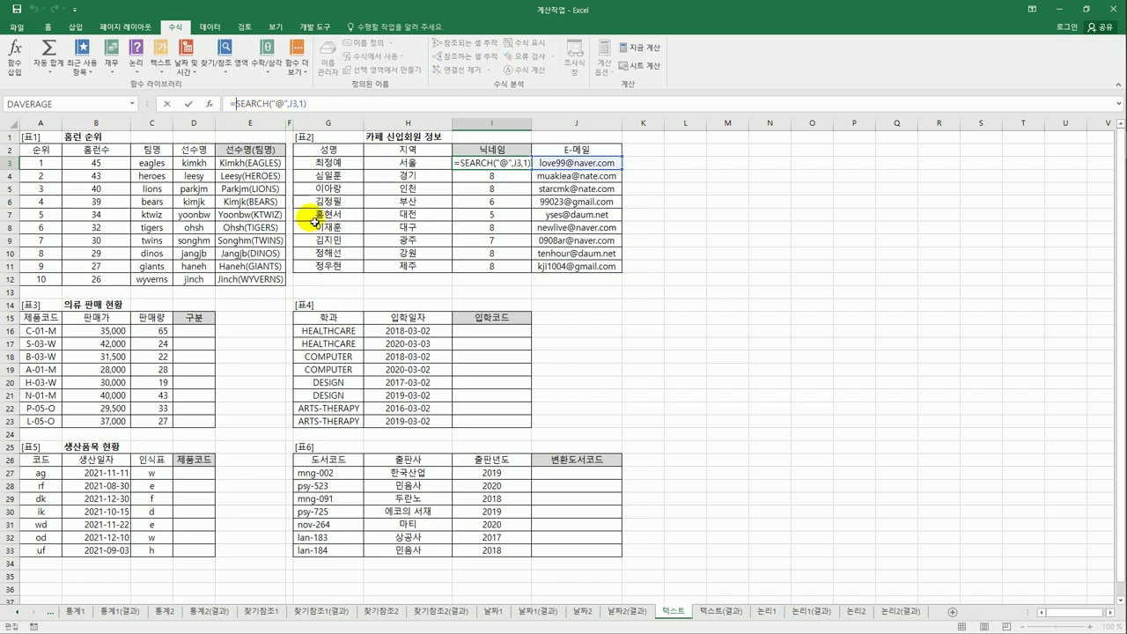
pyautogui.write('m')
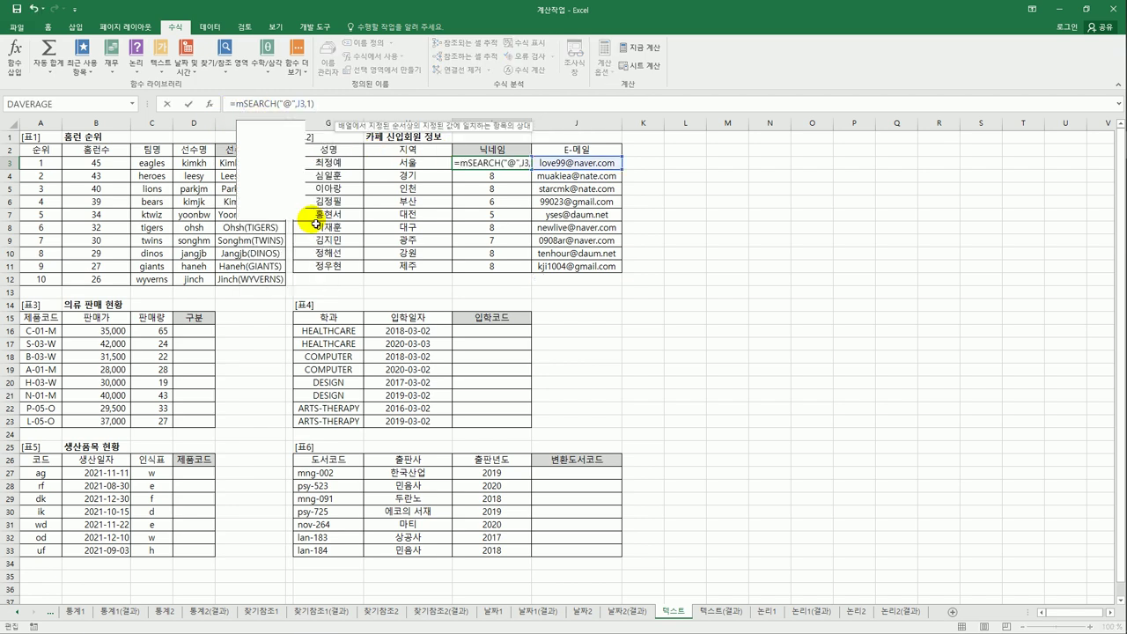
pyautogui.write('i')
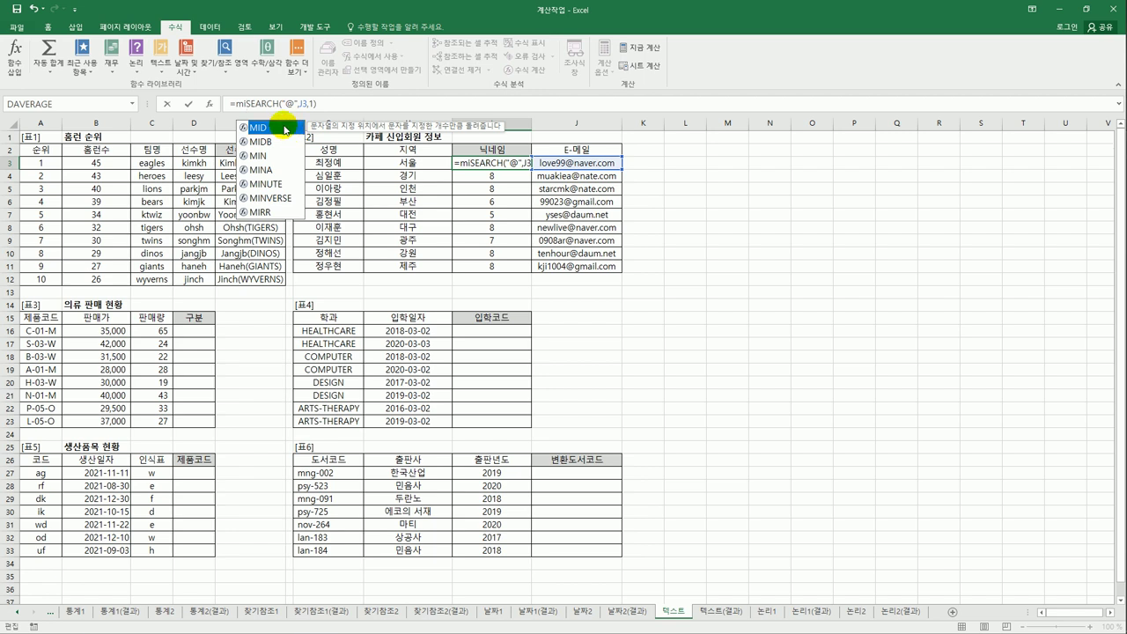
pyautogui.doubleClick(292, 130)
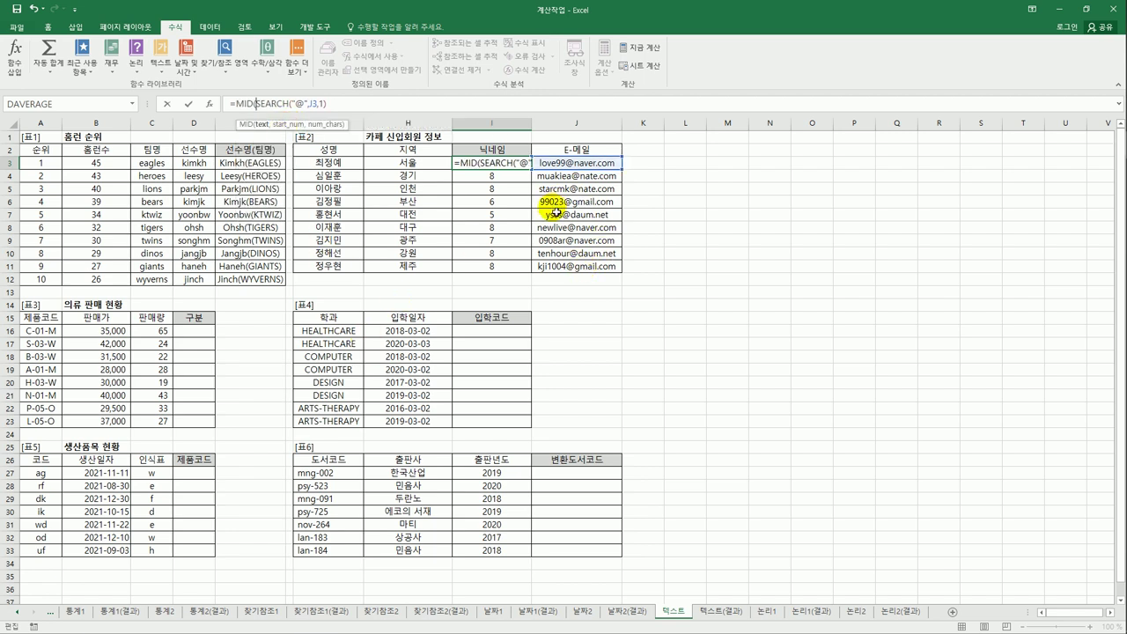
pyautogui.click(563, 168)
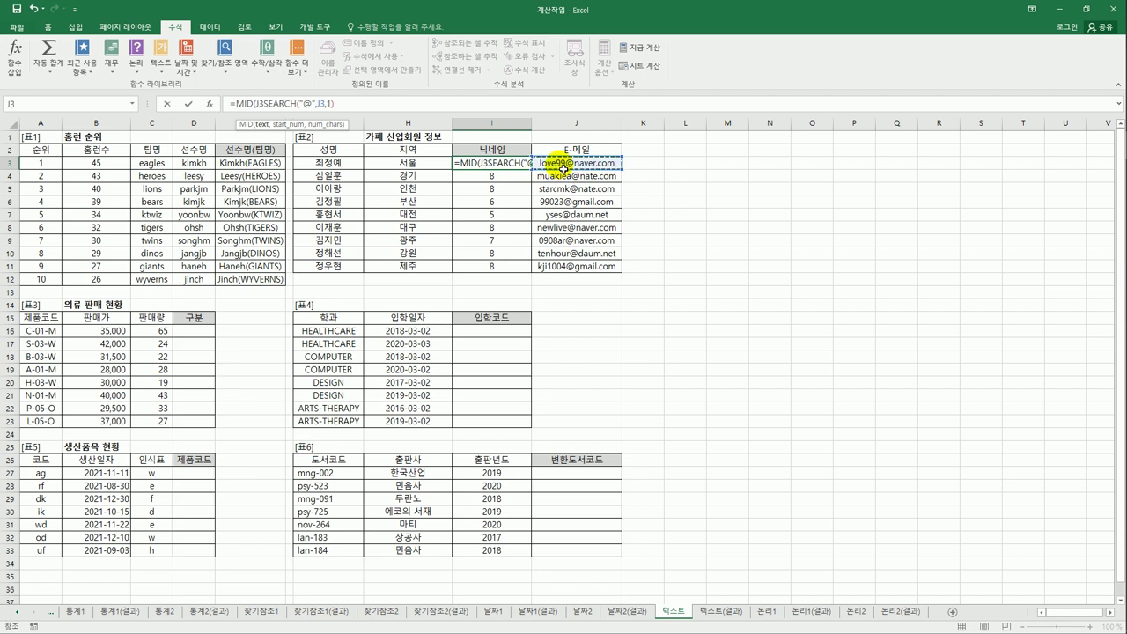
pyautogui.write(',')
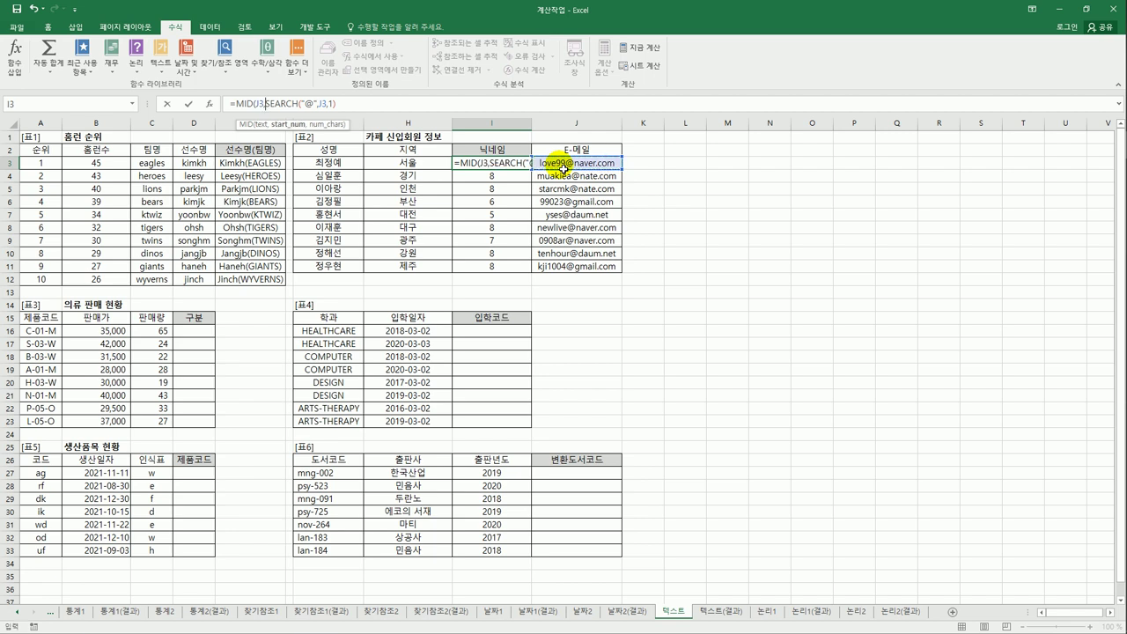
pyautogui.write('1,')
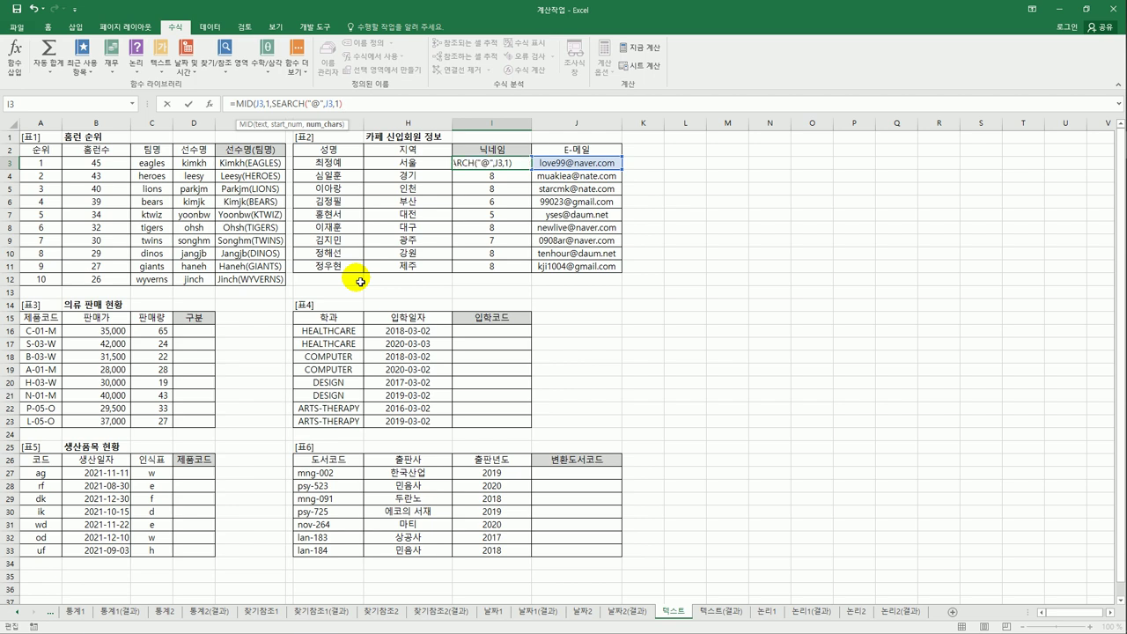
pyautogui.press('Return')
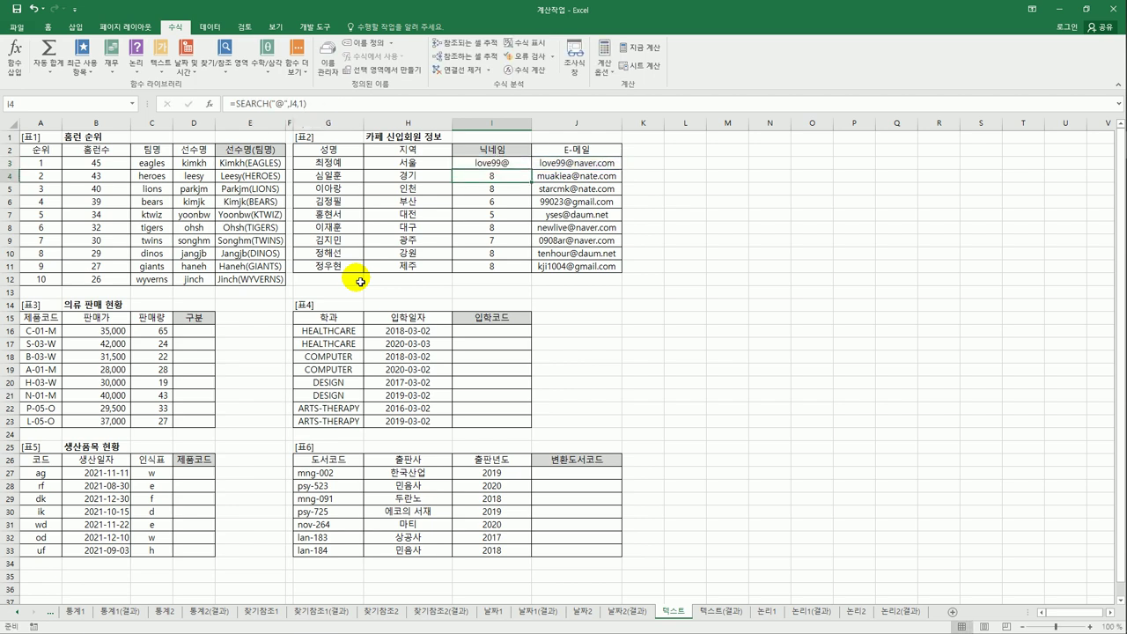
pyautogui.click(517, 169)
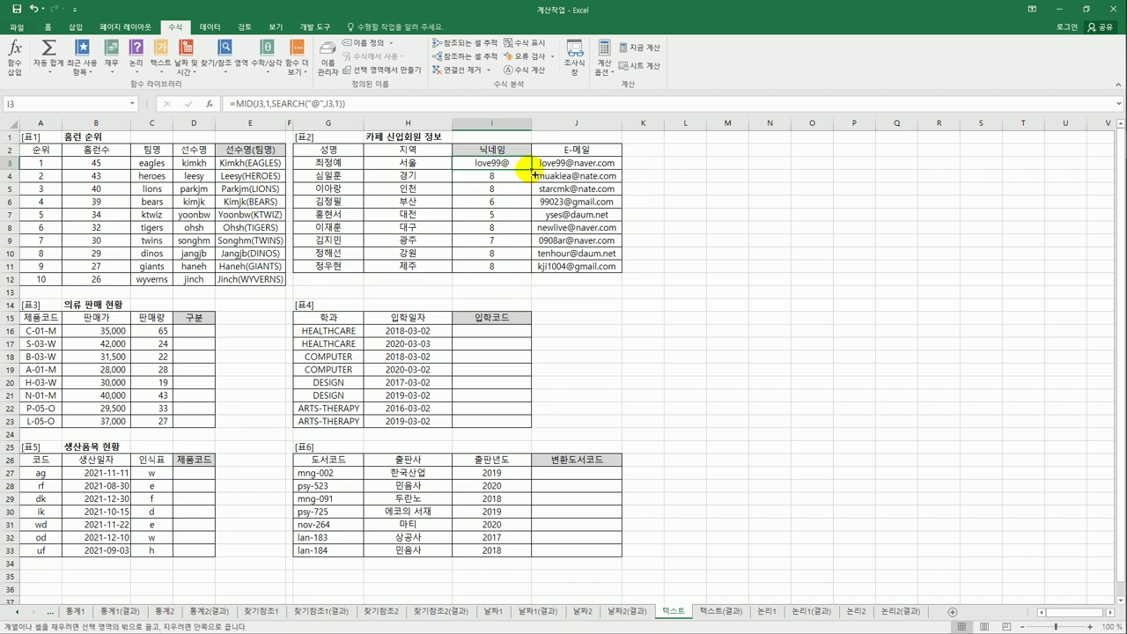
pyautogui.moveTo(533, 174); pyautogui.dragTo(533, 271)
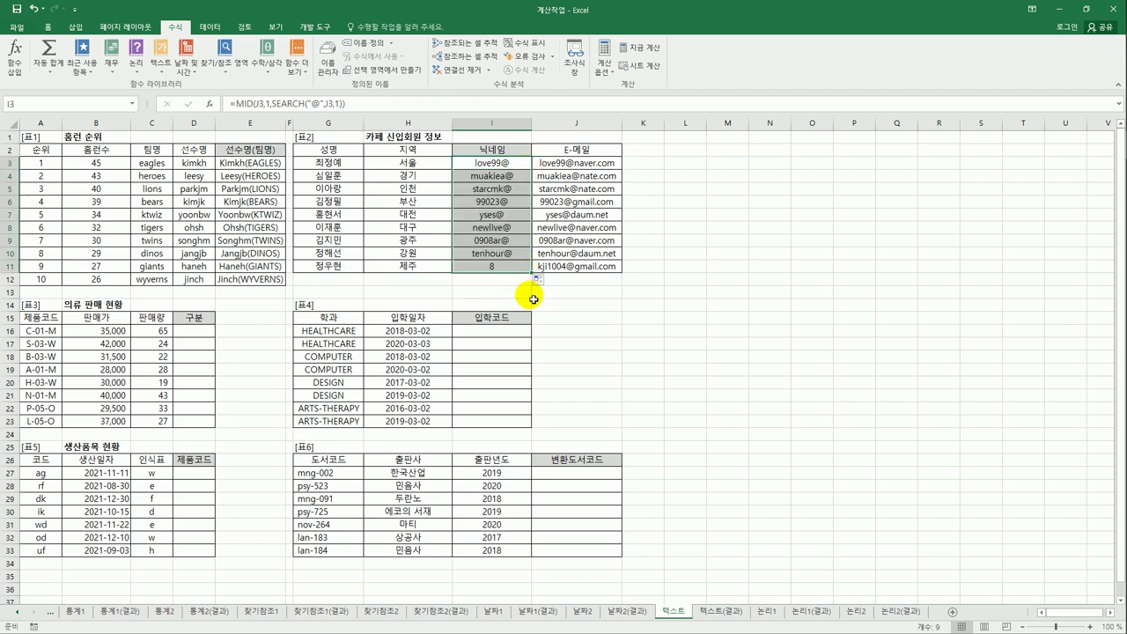
# Change the I3 formula to =MID(J3,1,SEARCH("@",J3,1)-1) to exclude the @, and fill it down through I11.
pyautogui.click(509, 163)
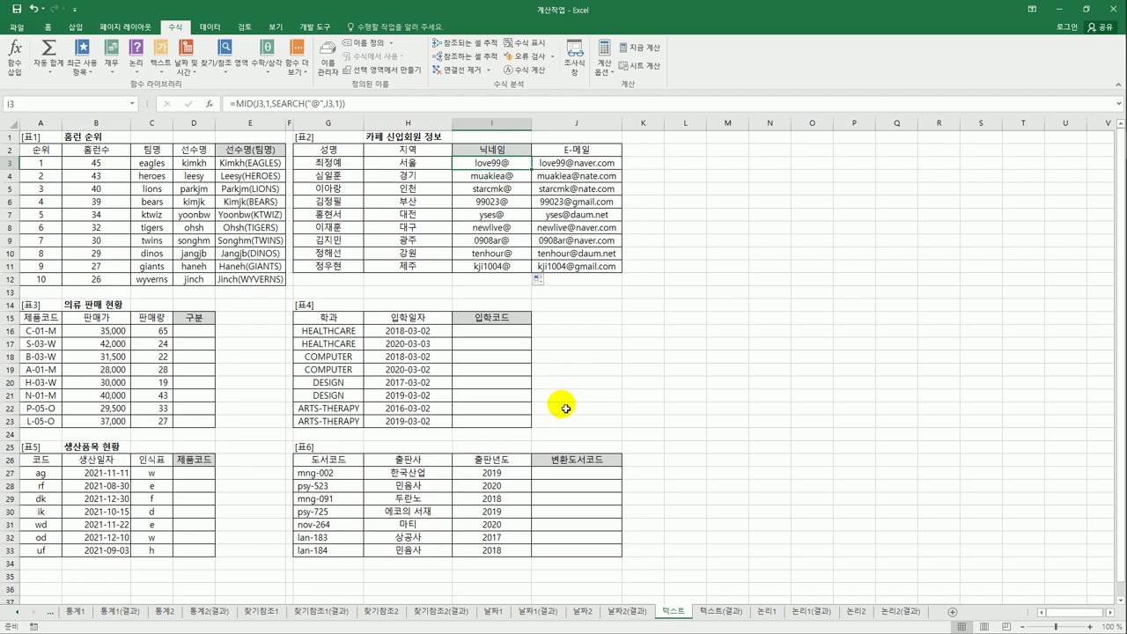
pyautogui.moveTo(271, 103); pyautogui.dragTo(348, 109)
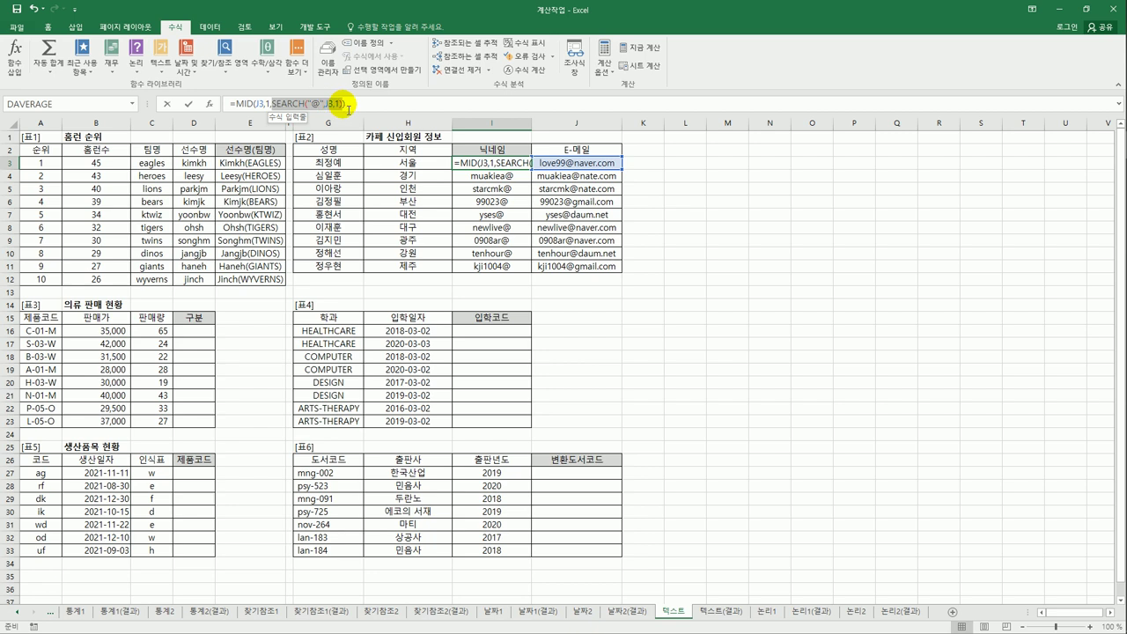
pyautogui.click(340, 104)
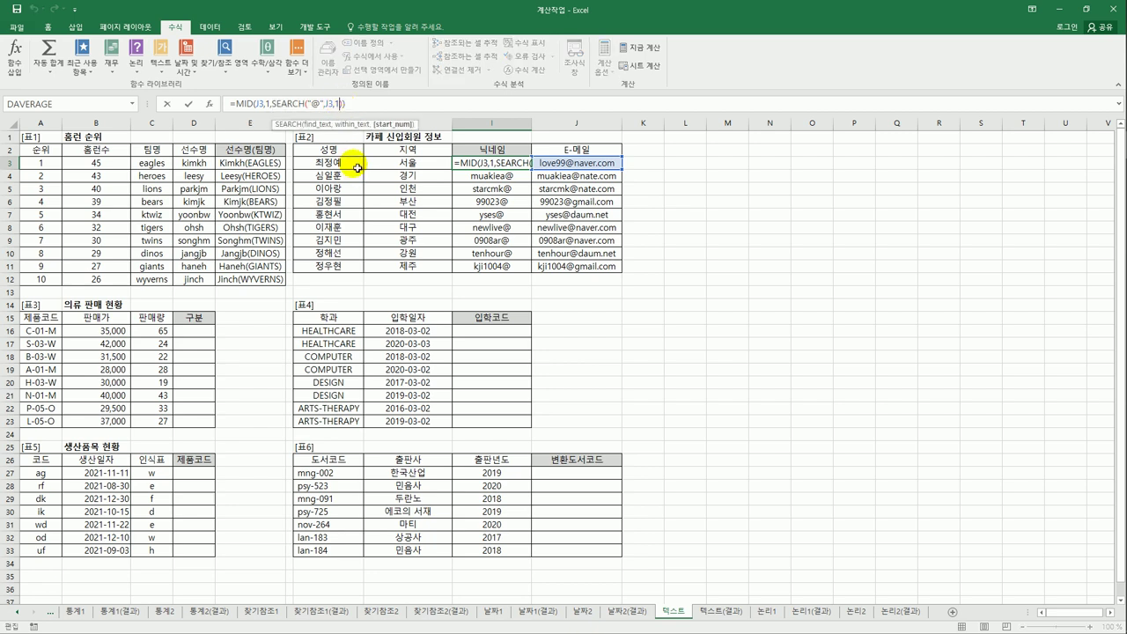
pyautogui.click(344, 104)
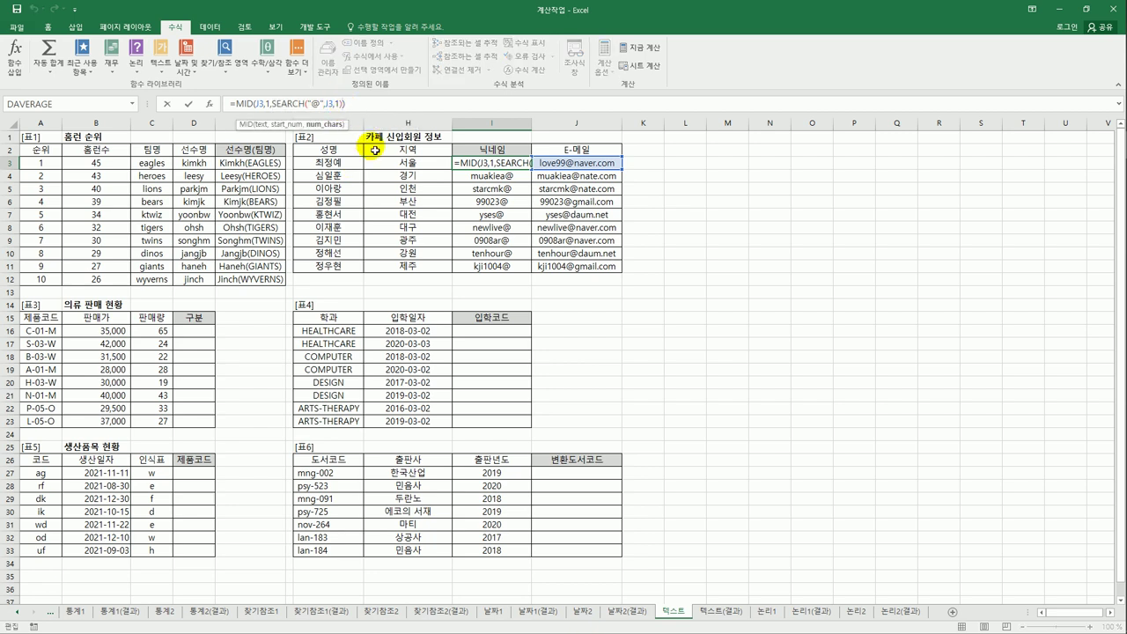
pyautogui.press('Return')
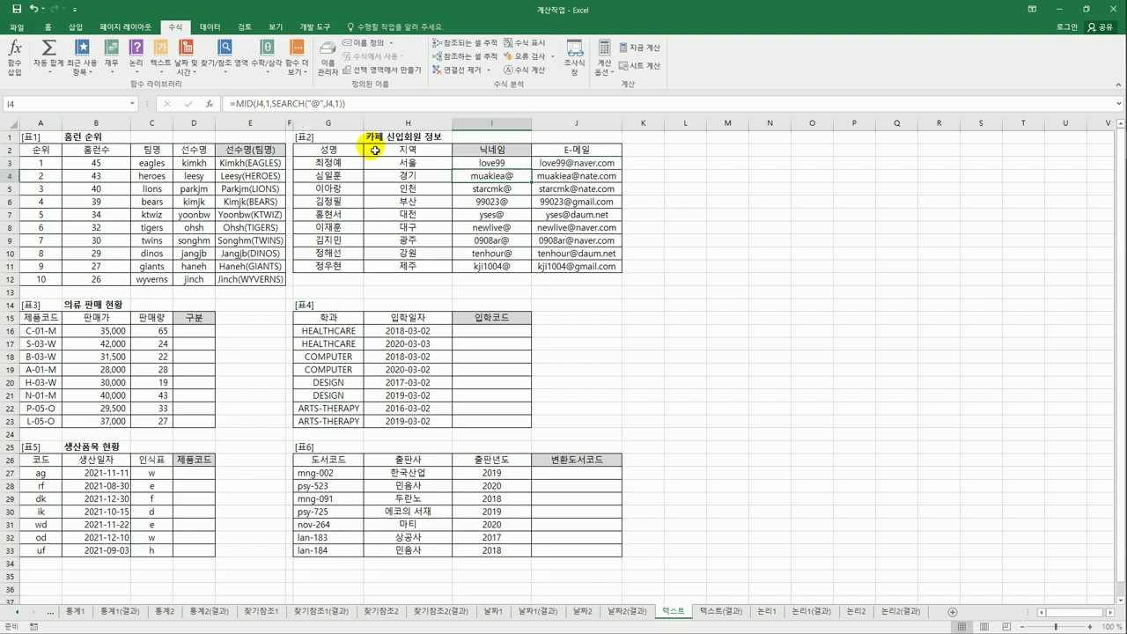
pyautogui.click(510, 162)
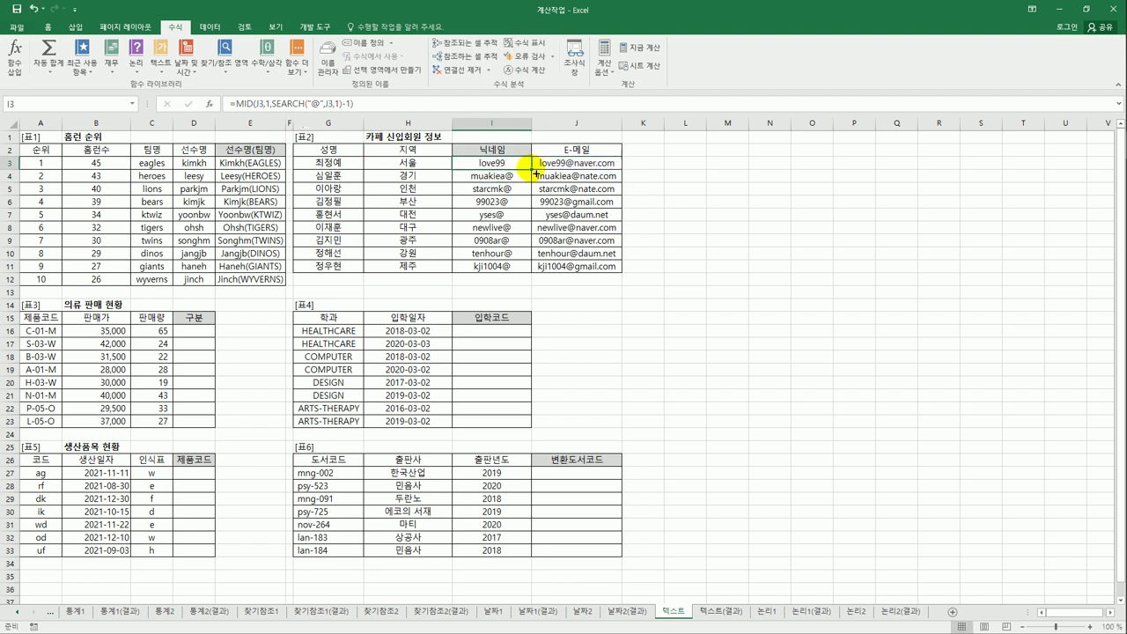
pyautogui.moveTo(531, 169); pyautogui.dragTo(516, 270)
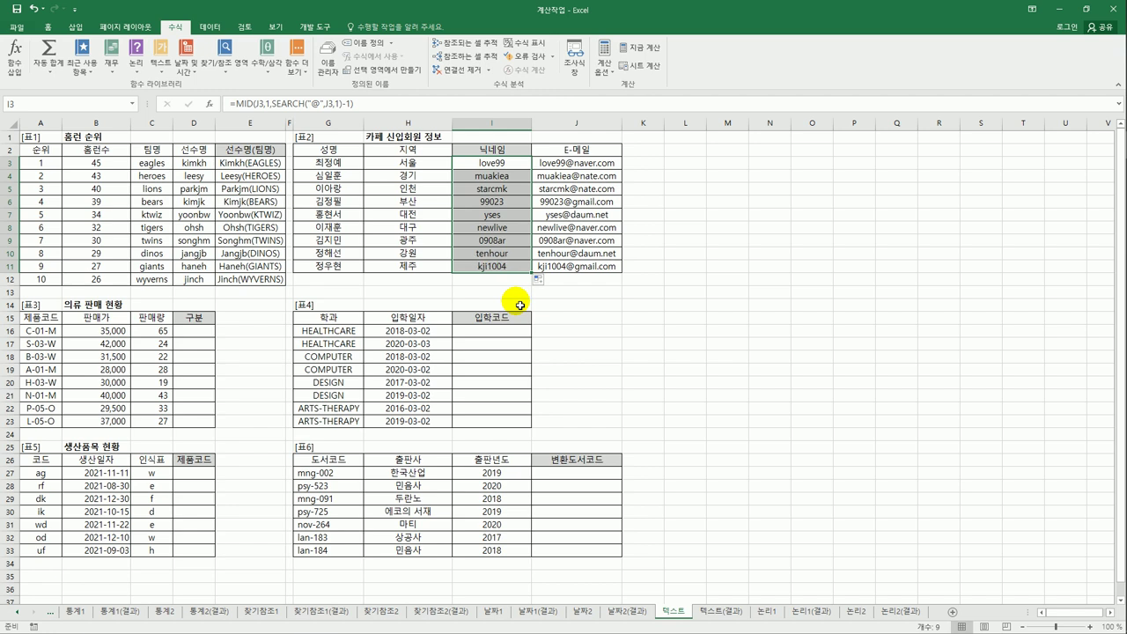
pyautogui.click(498, 164)
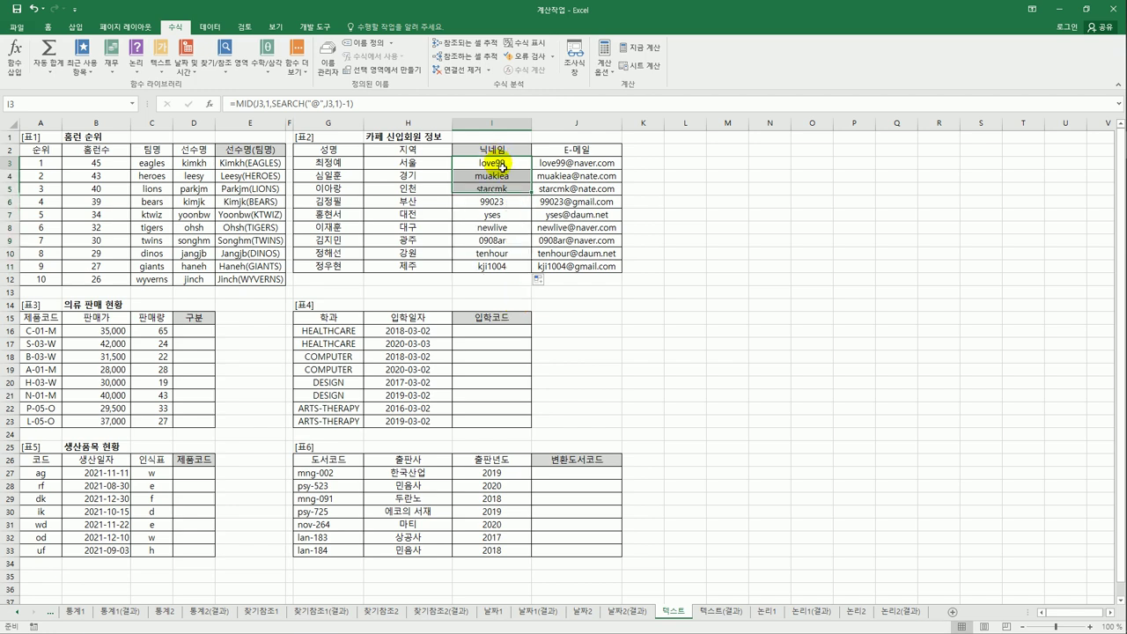
# Undo the MID edits and both fills in the nickname column, back to the plain SEARCH formula.
pyautogui.click(33, 9)
pyautogui.click(33, 9)
pyautogui.click(34, 9)
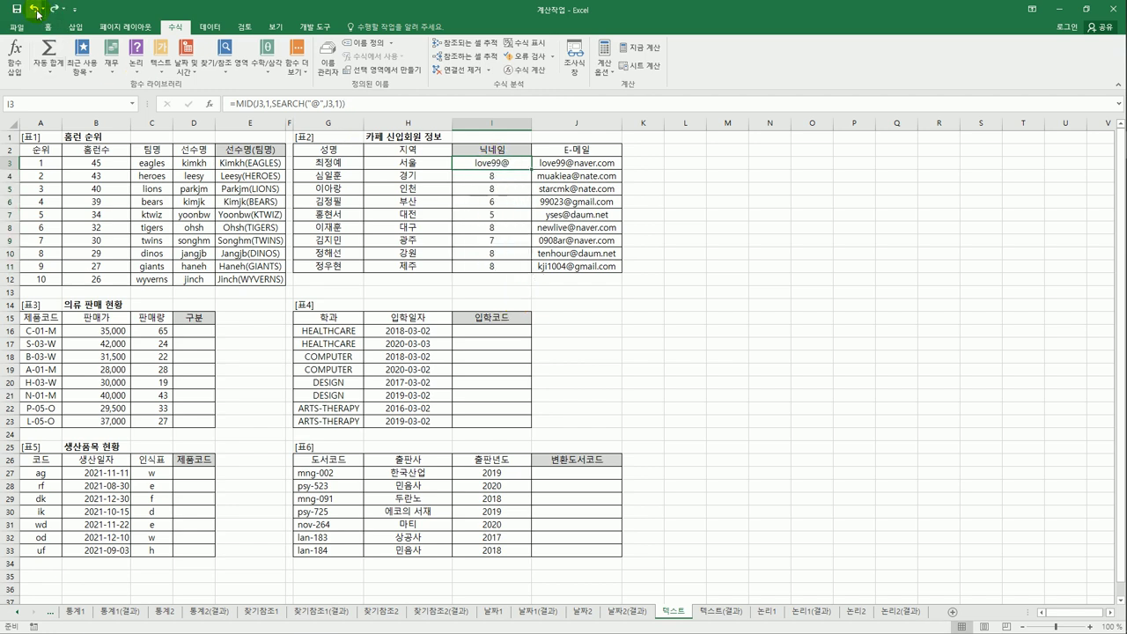
pyautogui.click(36, 9)
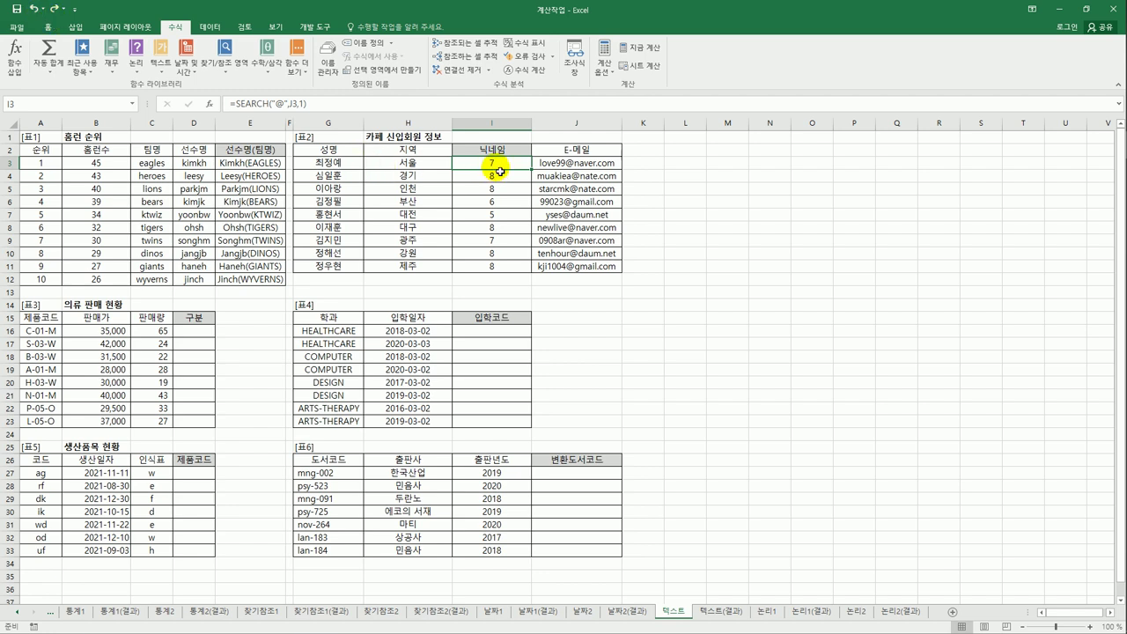
# Change the I3 formula to =SEARCH("@",J3,1)-1 and fill it down through I11.
pyautogui.click(297, 103)
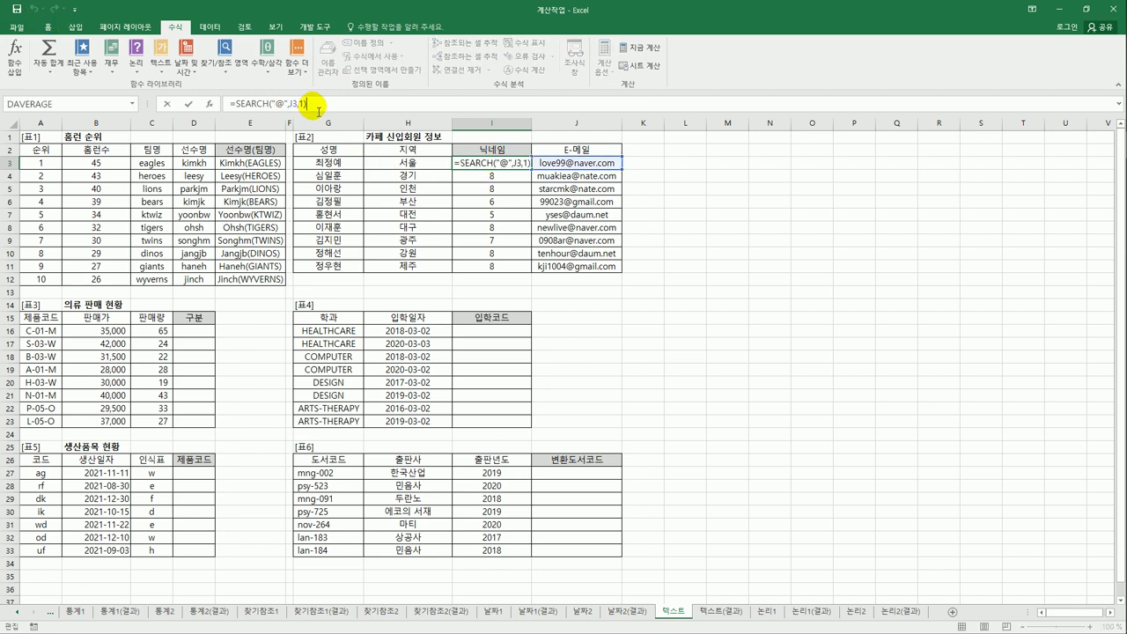
pyautogui.write('-1')
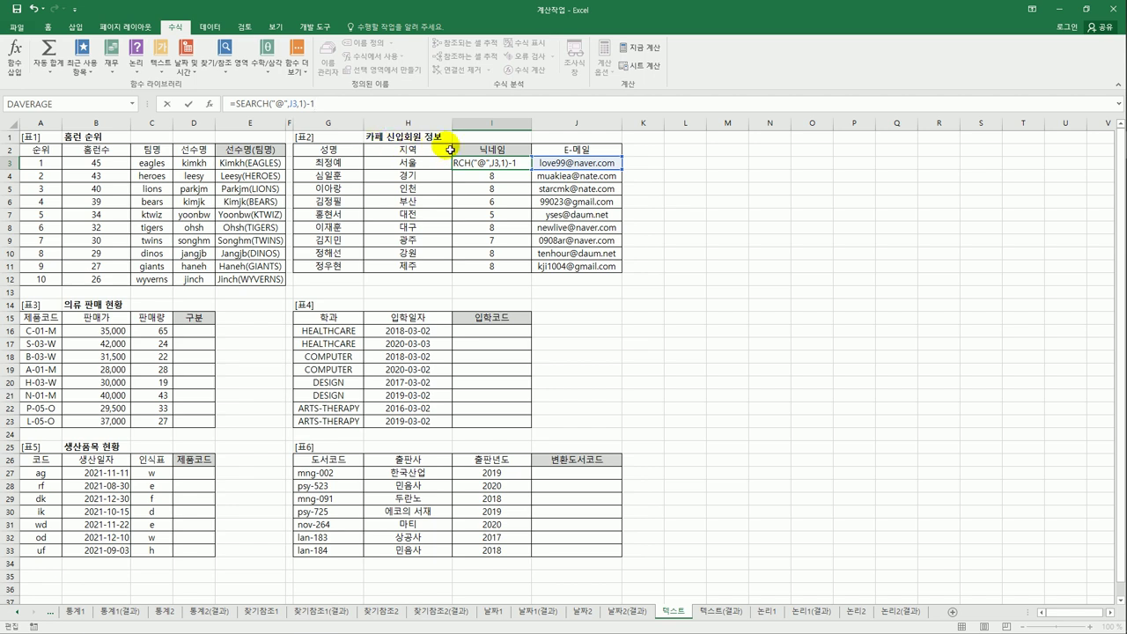
pyautogui.click(502, 161)
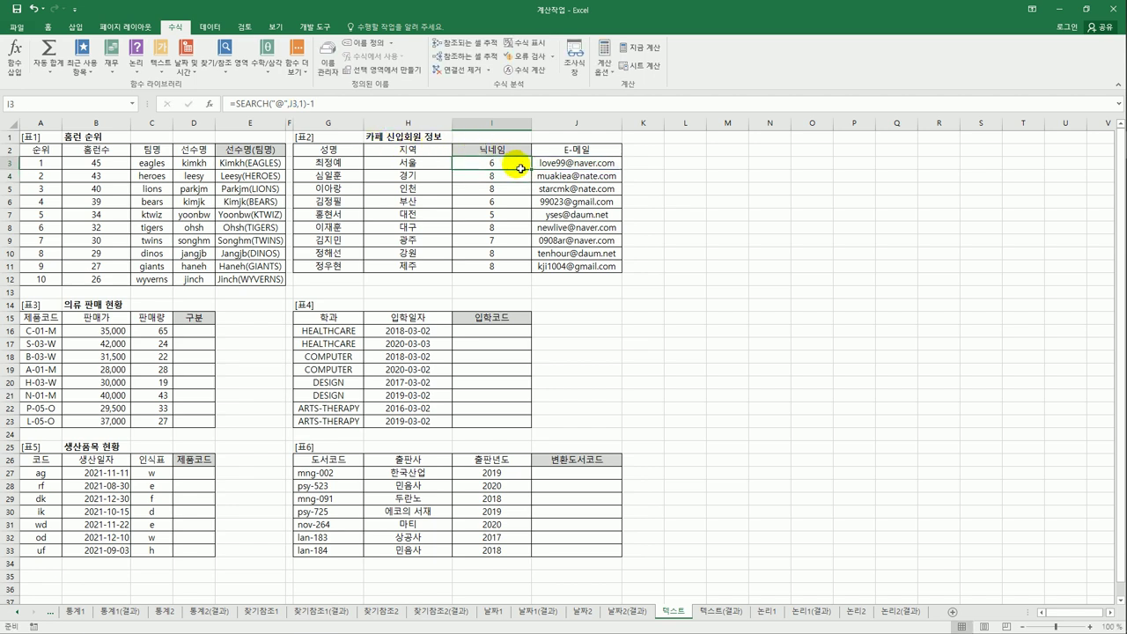
pyautogui.moveTo(531, 169); pyautogui.dragTo(534, 278)
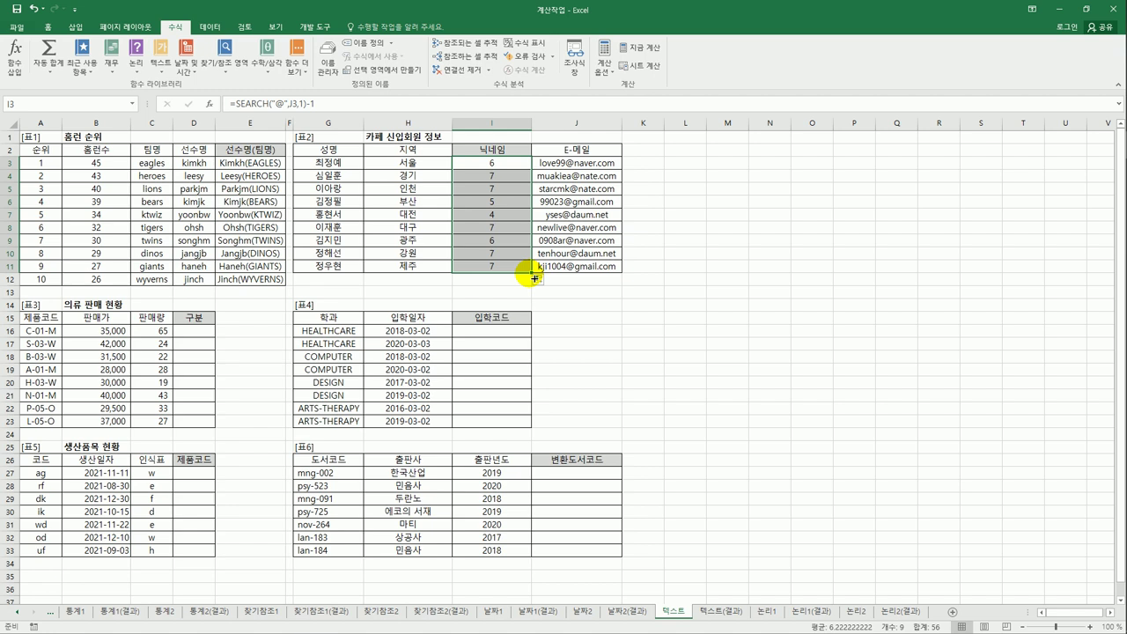
# Wrap the I3 formula as =MID(J3,1,SEARCH("@",J3,1)-1) and fill it down the nickname column through I11.
pyautogui.click(483, 165)
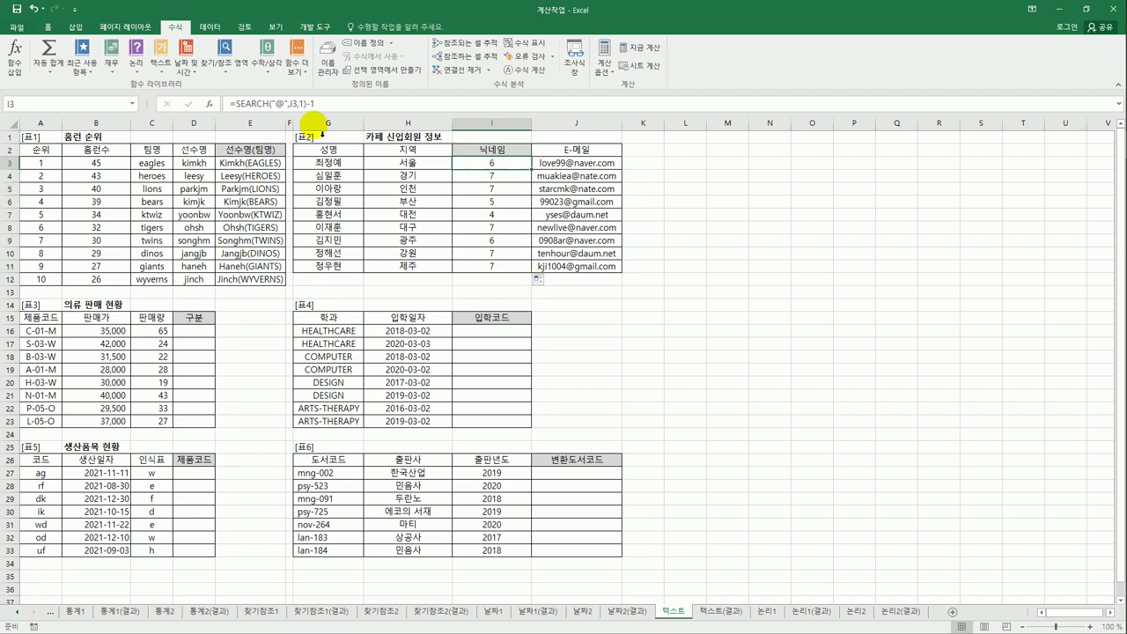
pyautogui.click(239, 103)
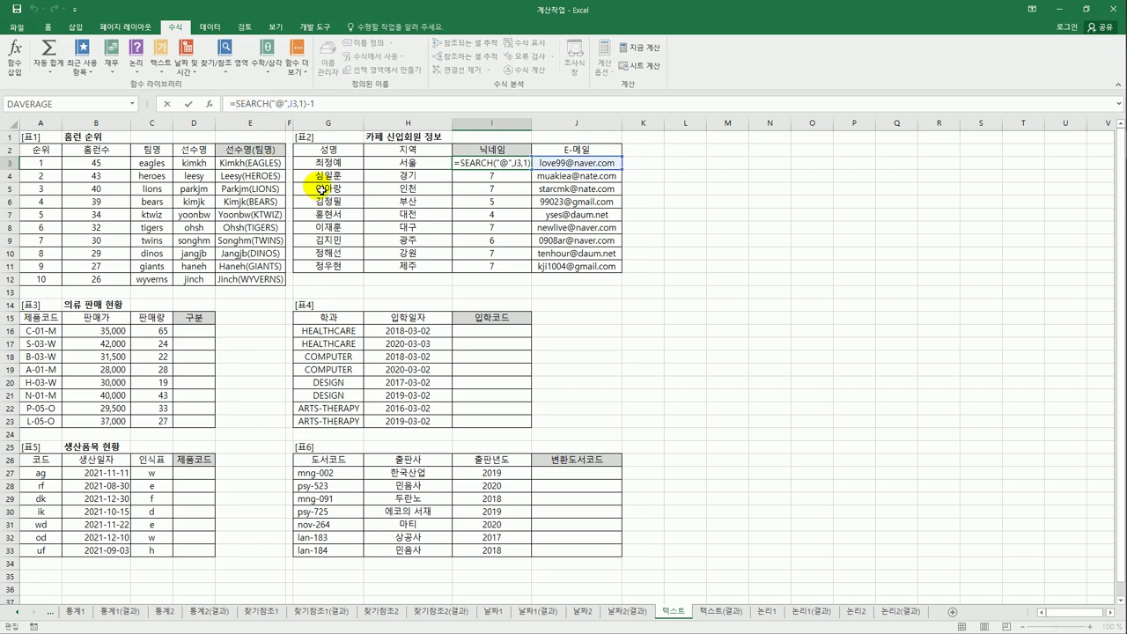
pyautogui.write('mi')
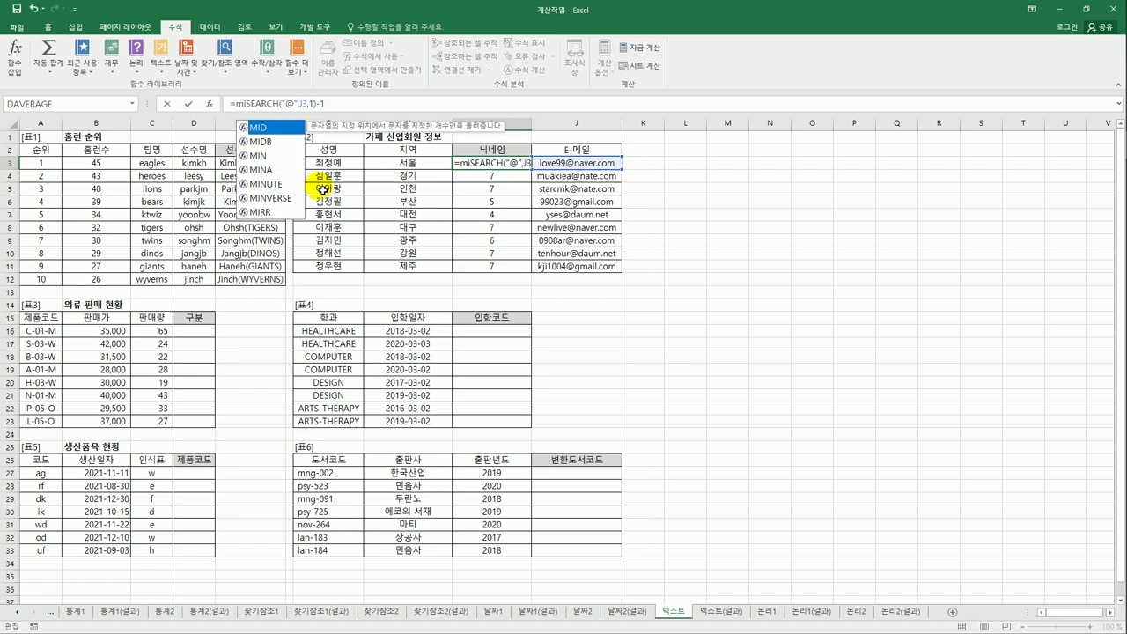
pyautogui.doubleClick(260, 128)
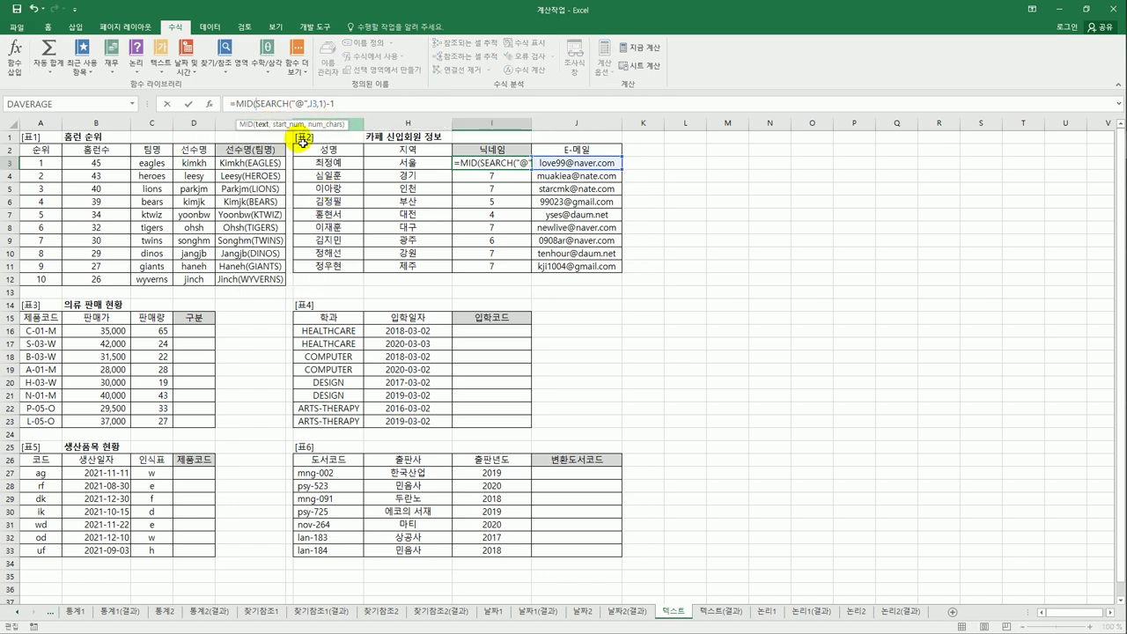
pyautogui.click(594, 165)
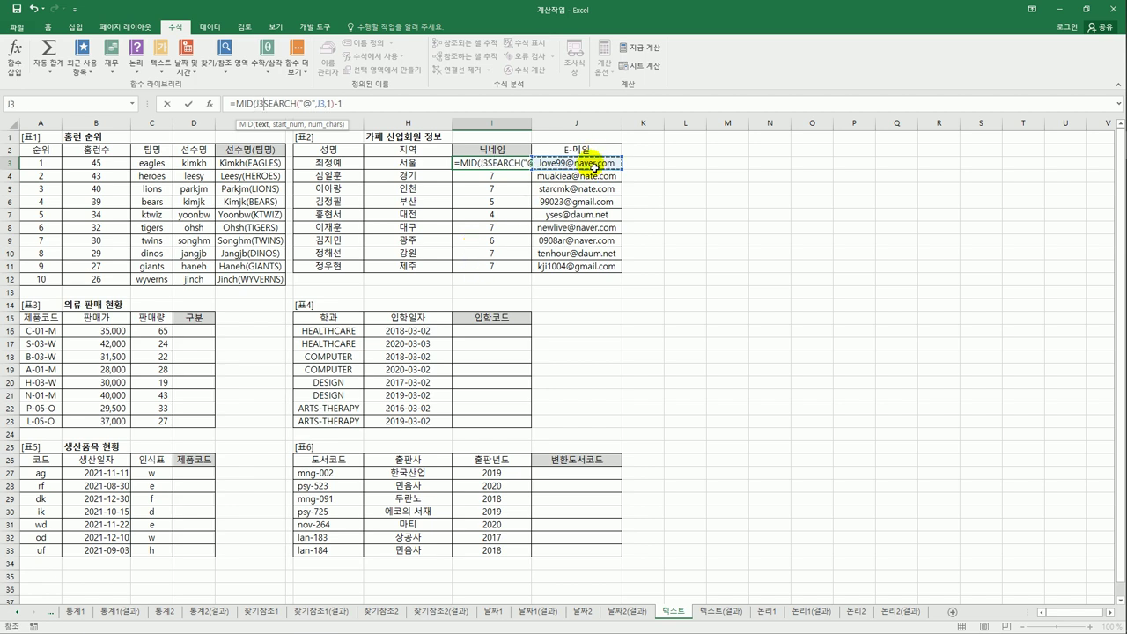
pyautogui.write(',')
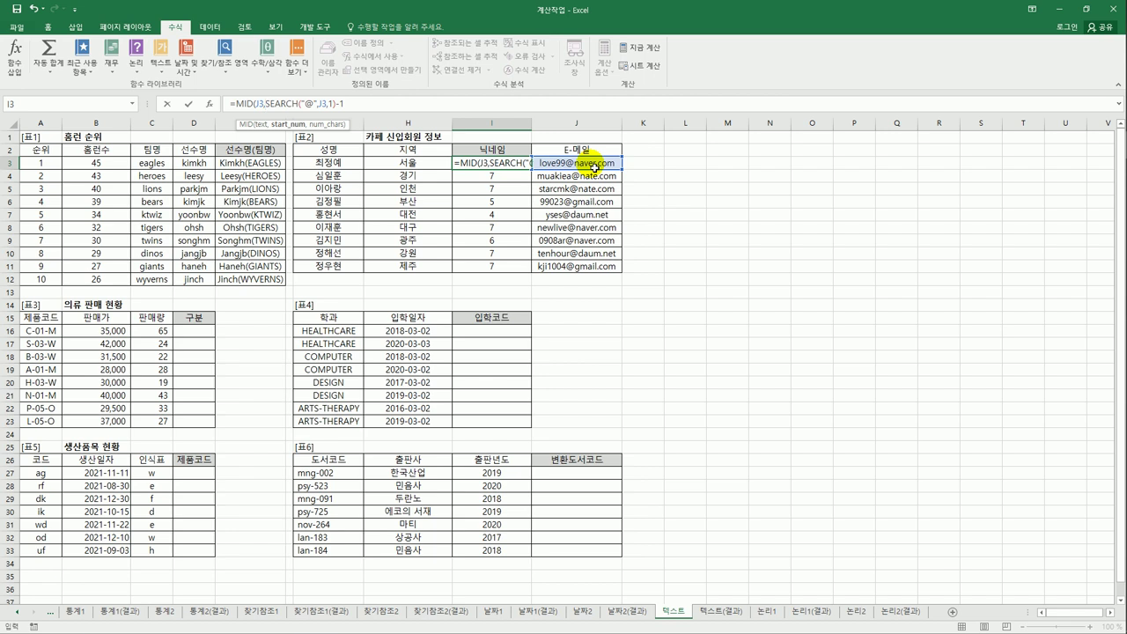
pyautogui.write('1')
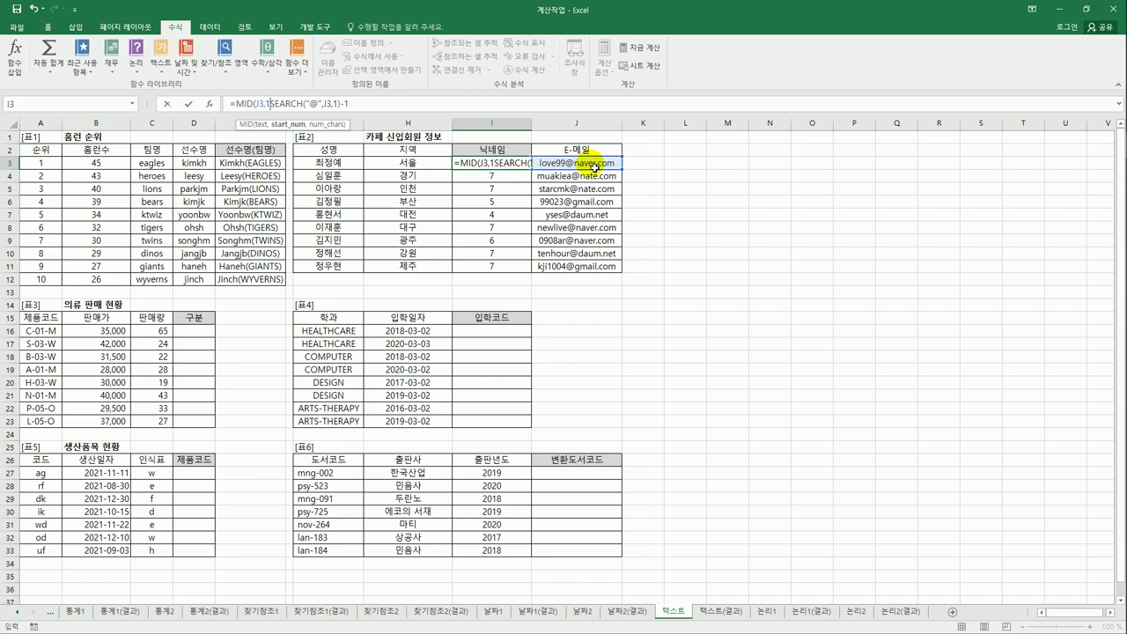
pyautogui.write(',')
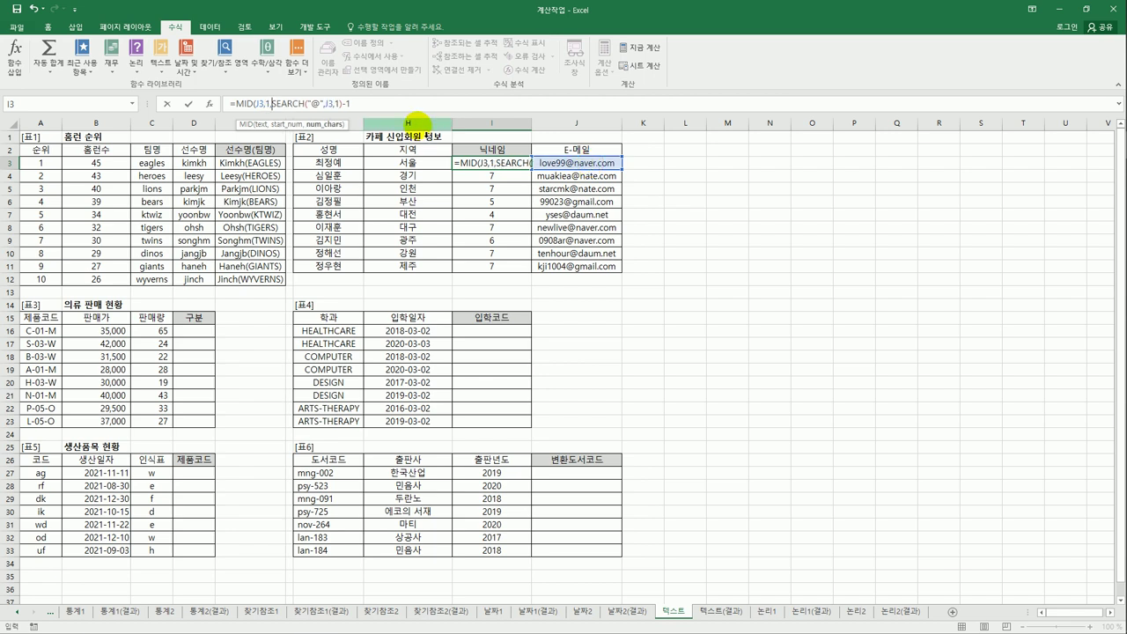
pyautogui.click(379, 108)
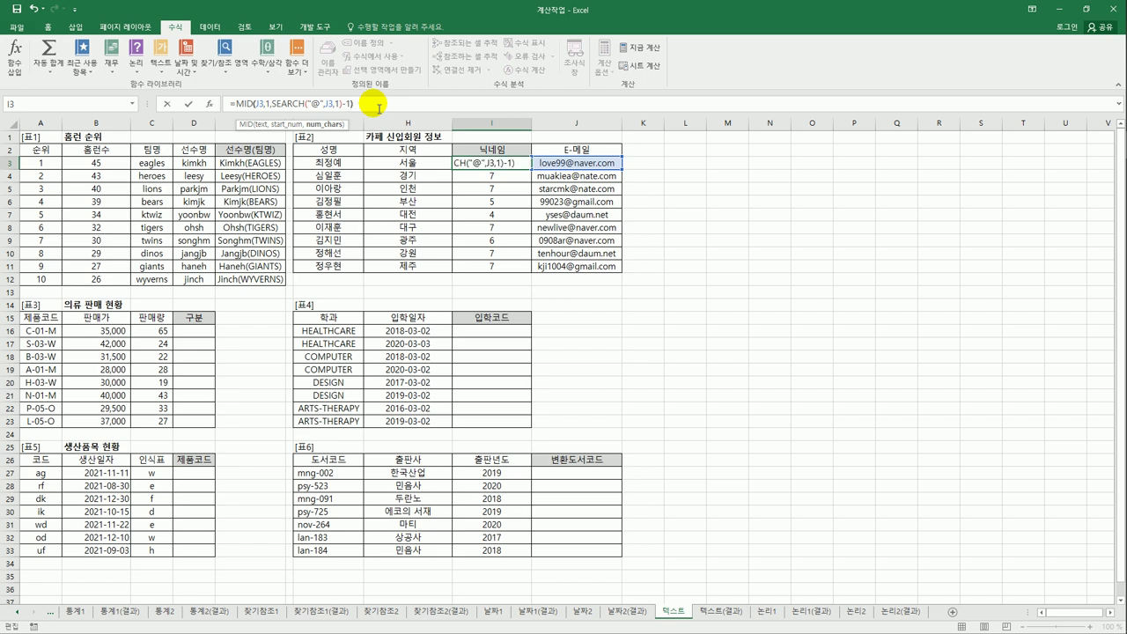
pyautogui.press('Return')
pyautogui.click(523, 166)
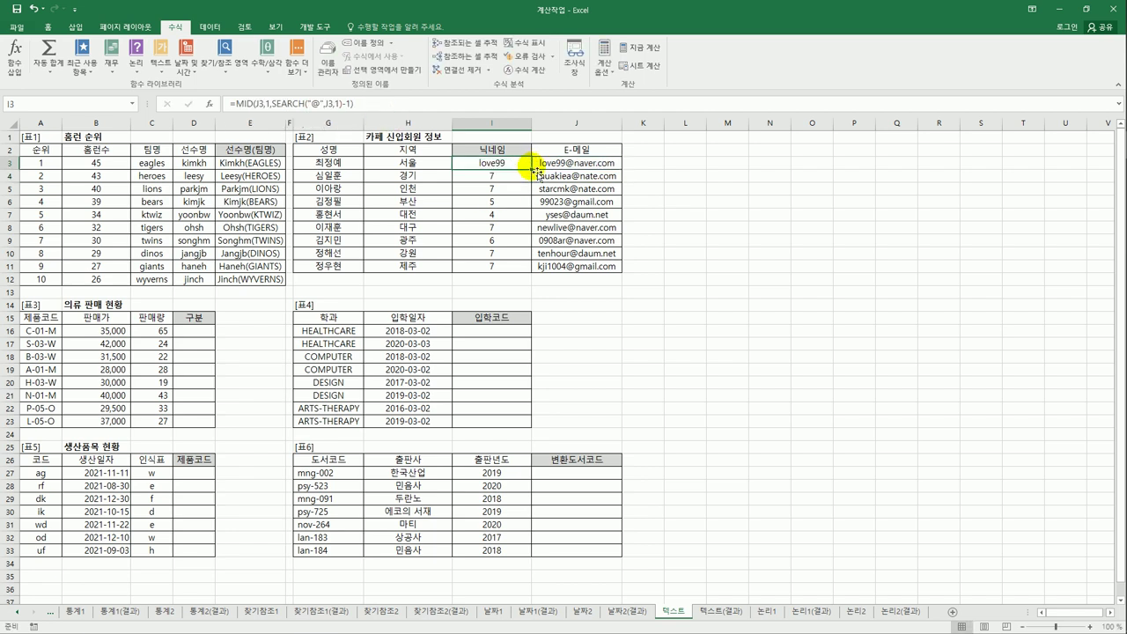
pyautogui.moveTo(534, 170); pyautogui.dragTo(530, 273)
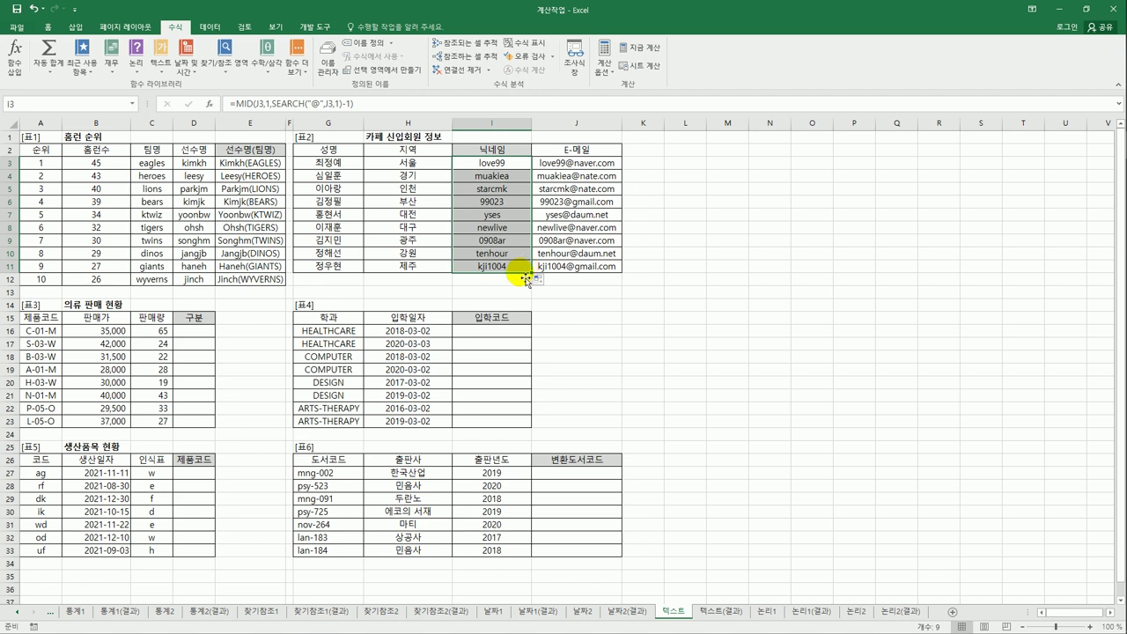
# Examine the last letters of the product codes in A16:A23 of table 3.
pyautogui.click(191, 332)
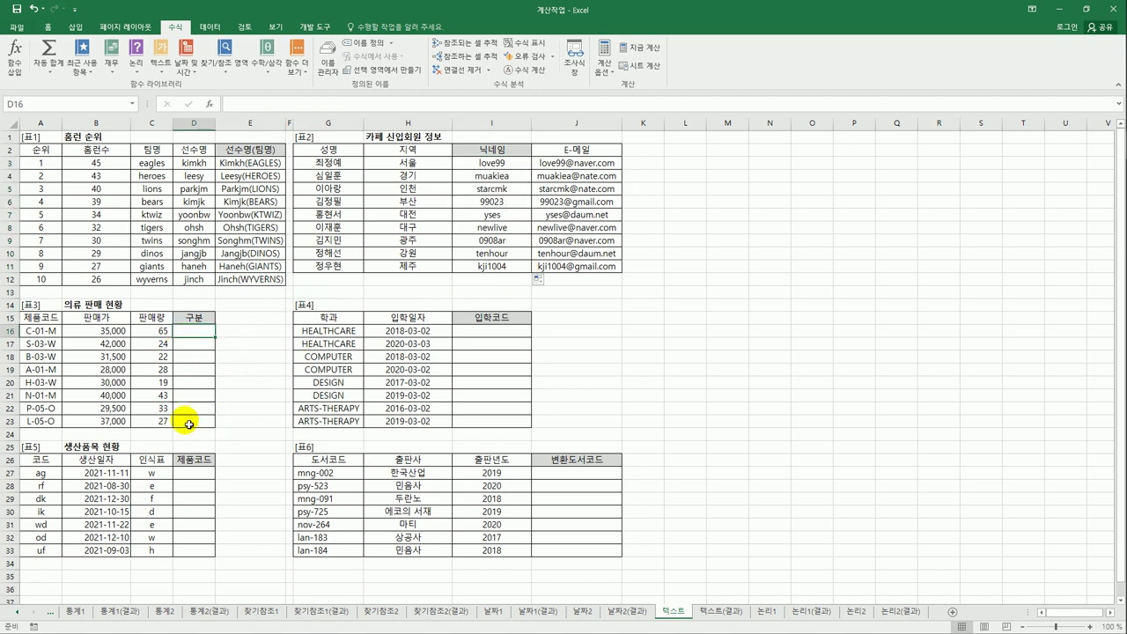
pyautogui.click(63, 331)
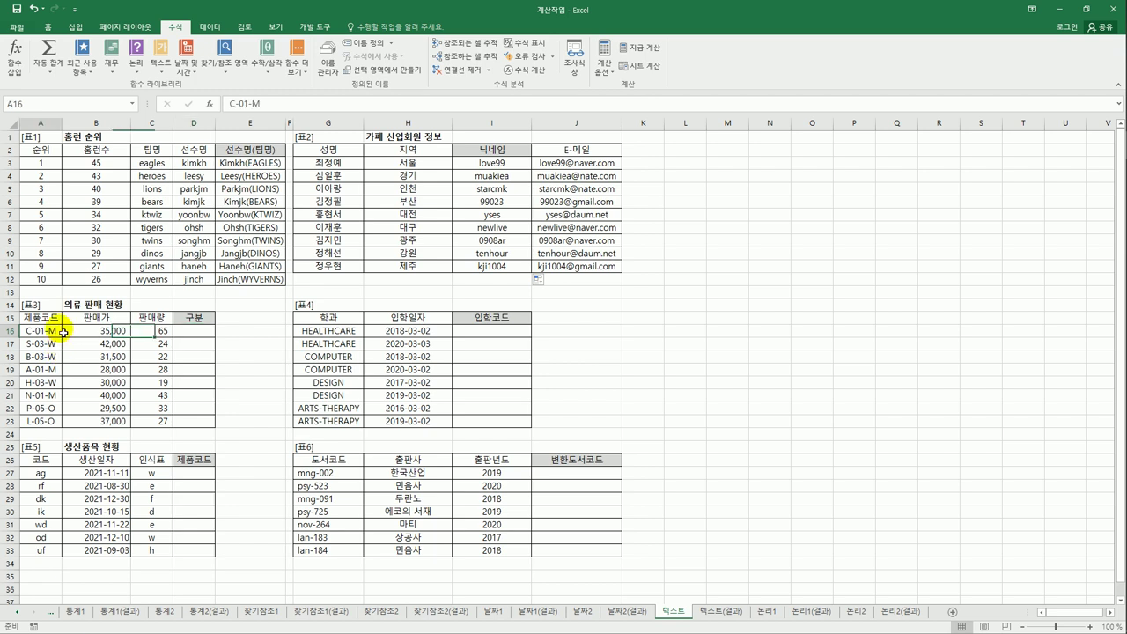
pyautogui.click(58, 342)
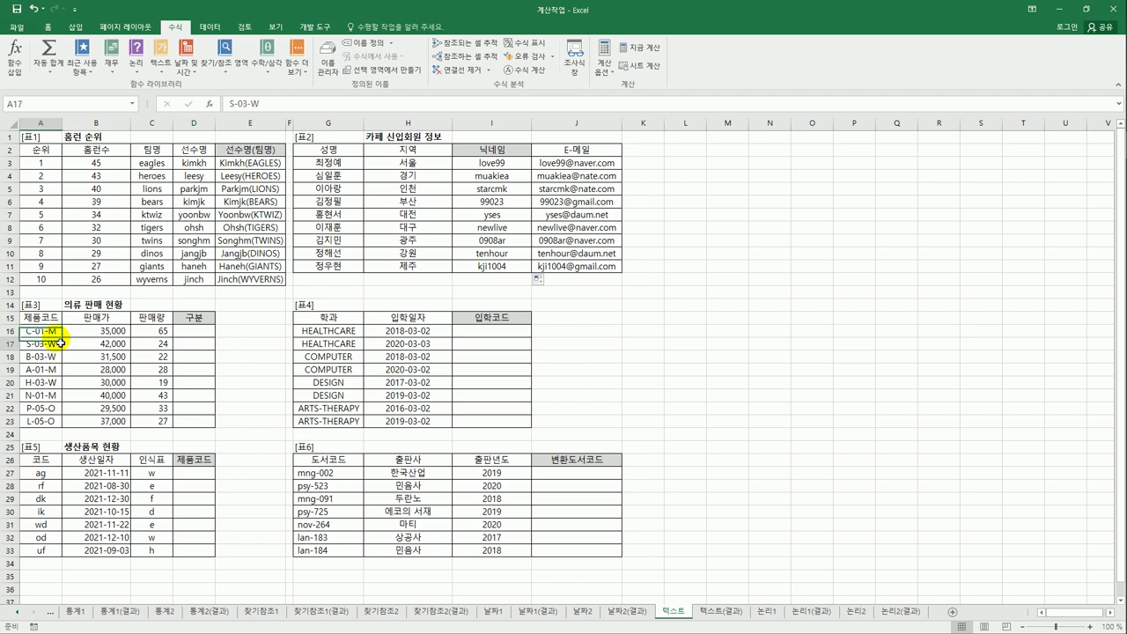
pyautogui.click(63, 411)
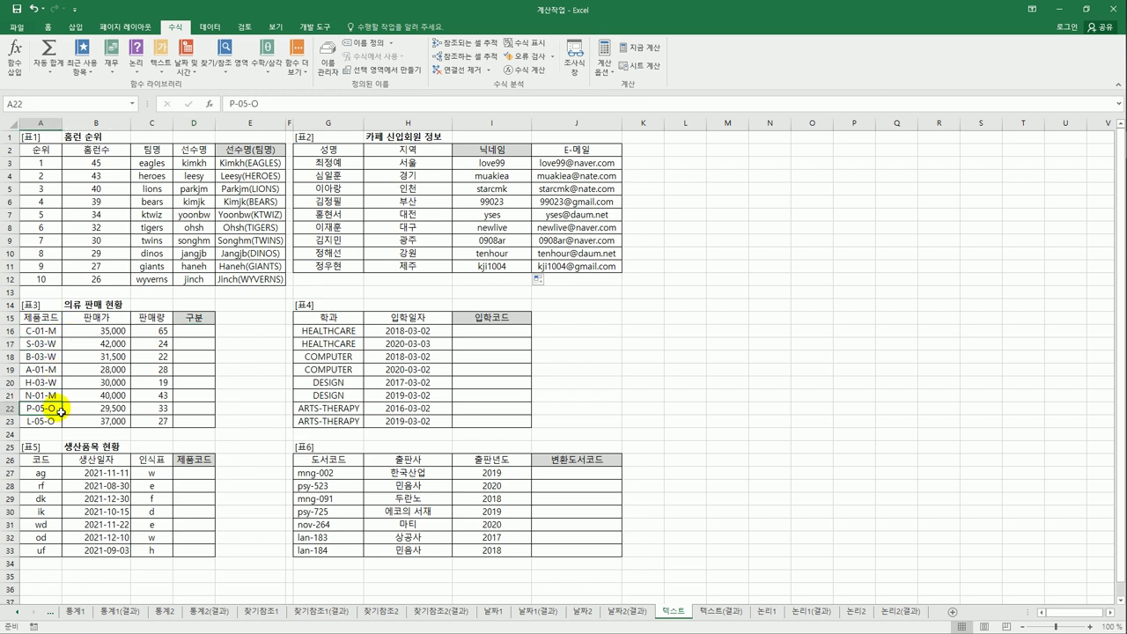
pyautogui.click(196, 337)
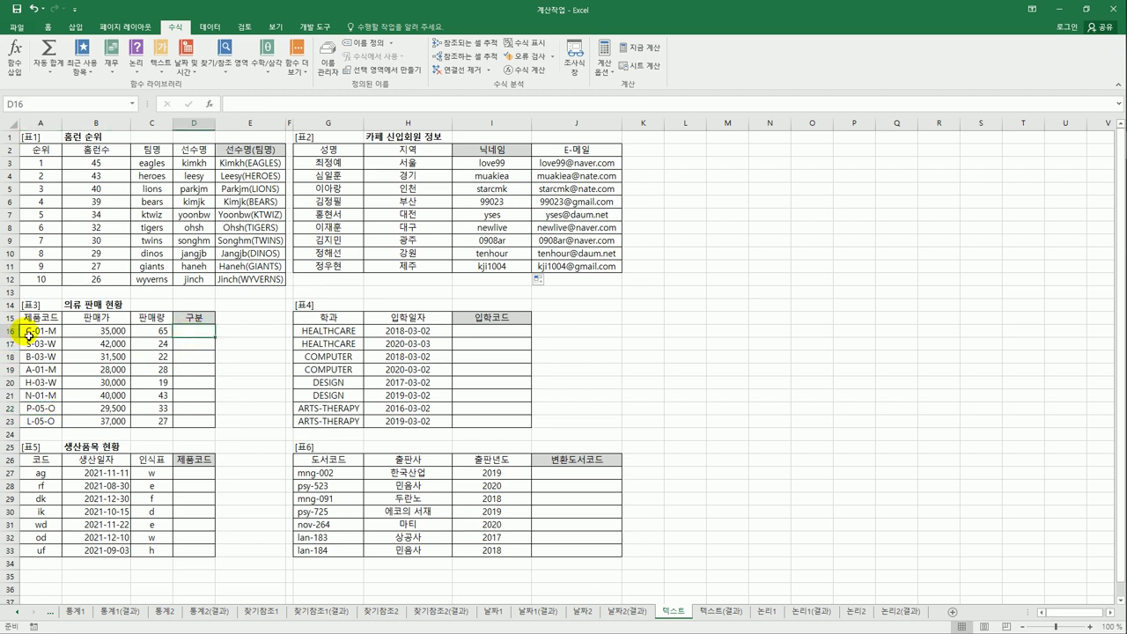
pyautogui.moveTo(26, 331); pyautogui.dragTo(41, 426)
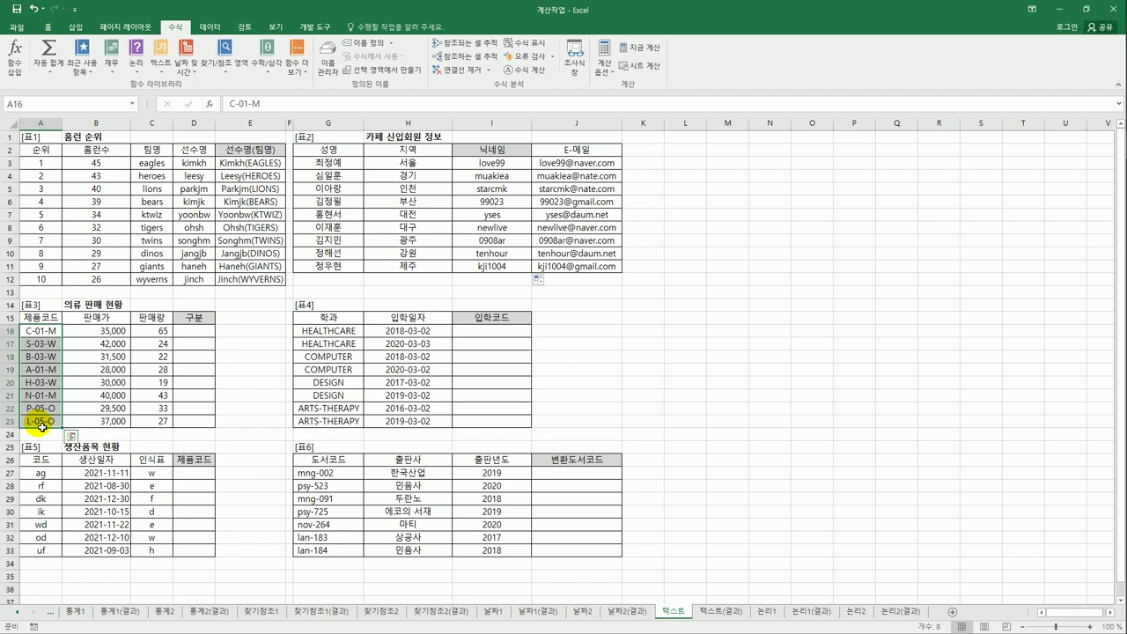
# Enter =RIGHT(A16,1) in D16 and fill it down the 구분 column through D23.
pyautogui.click(192, 331)
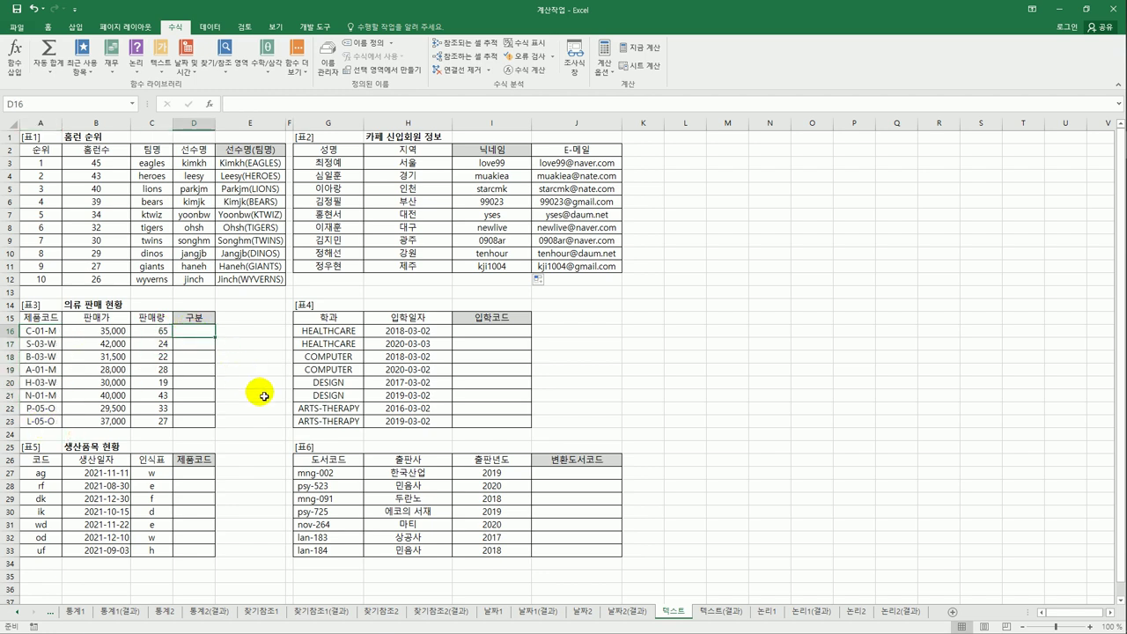
pyautogui.write('=')
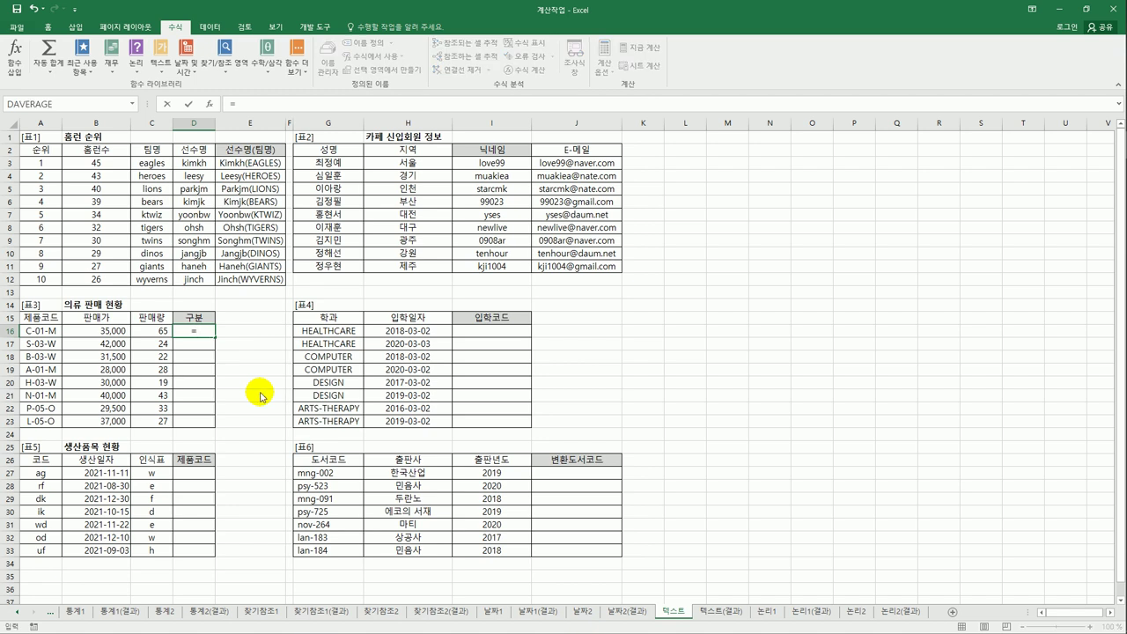
pyautogui.write('ri')
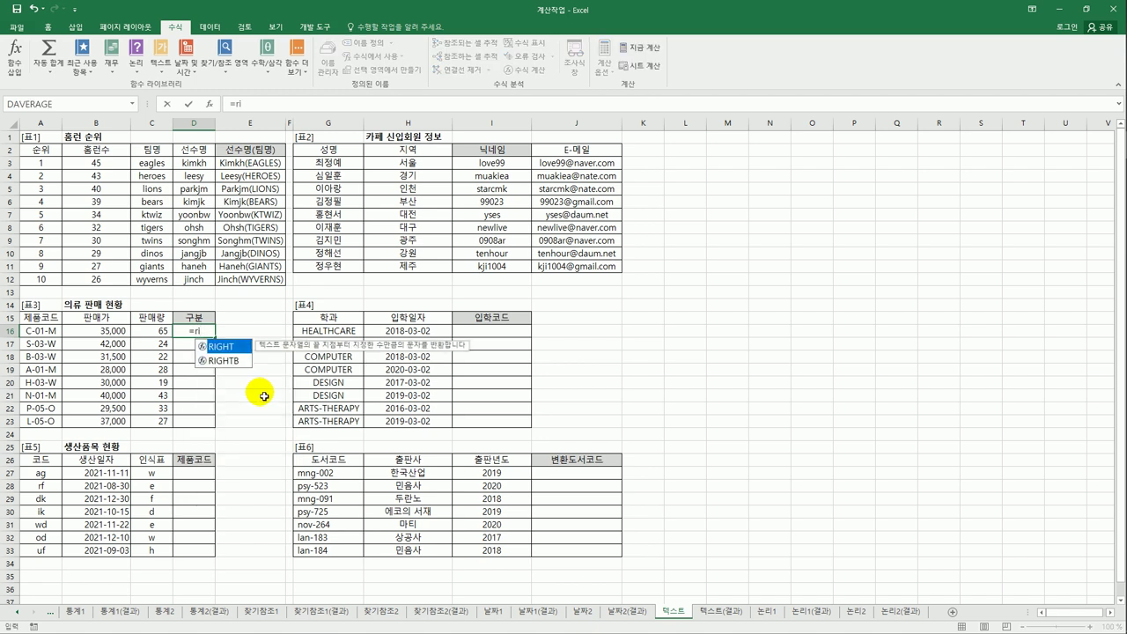
pyautogui.doubleClick(231, 349)
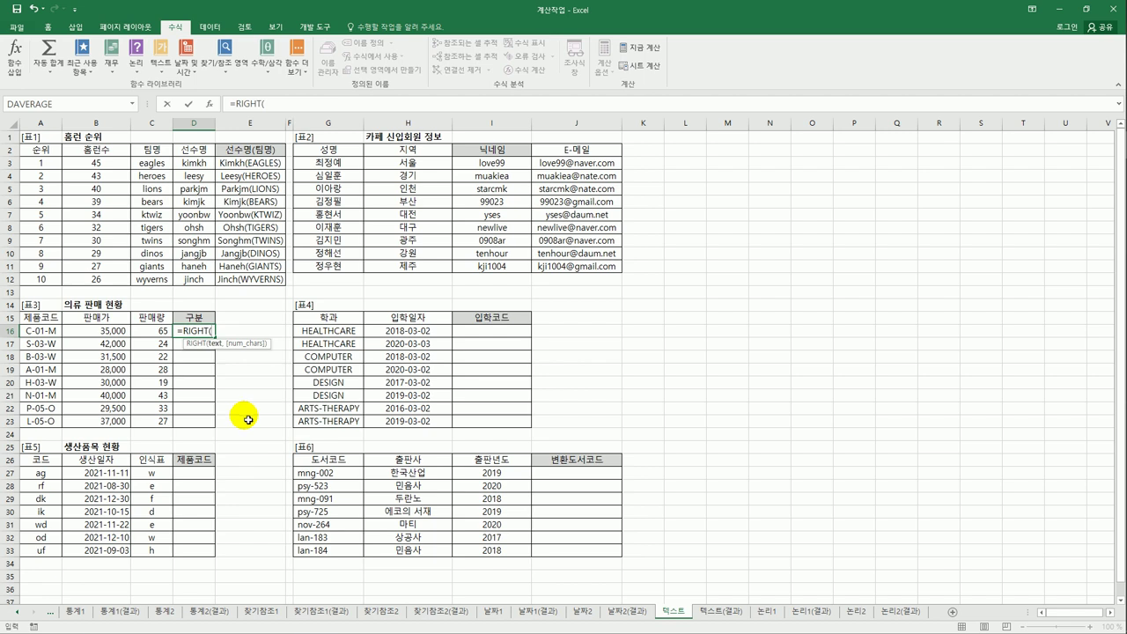
pyautogui.click(58, 333)
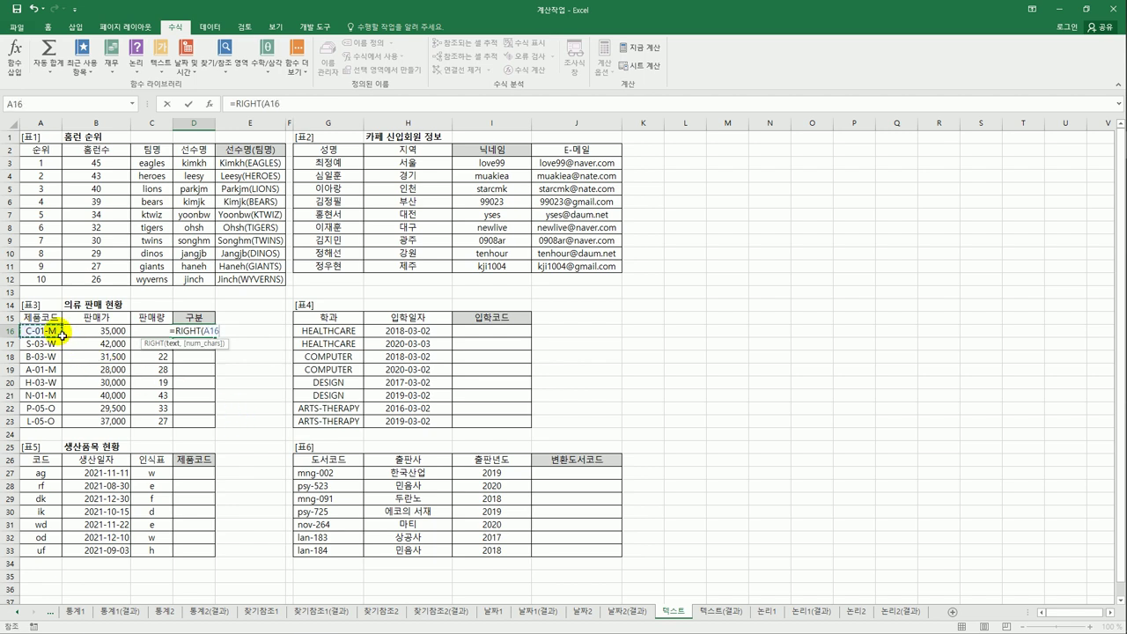
pyautogui.write(',')
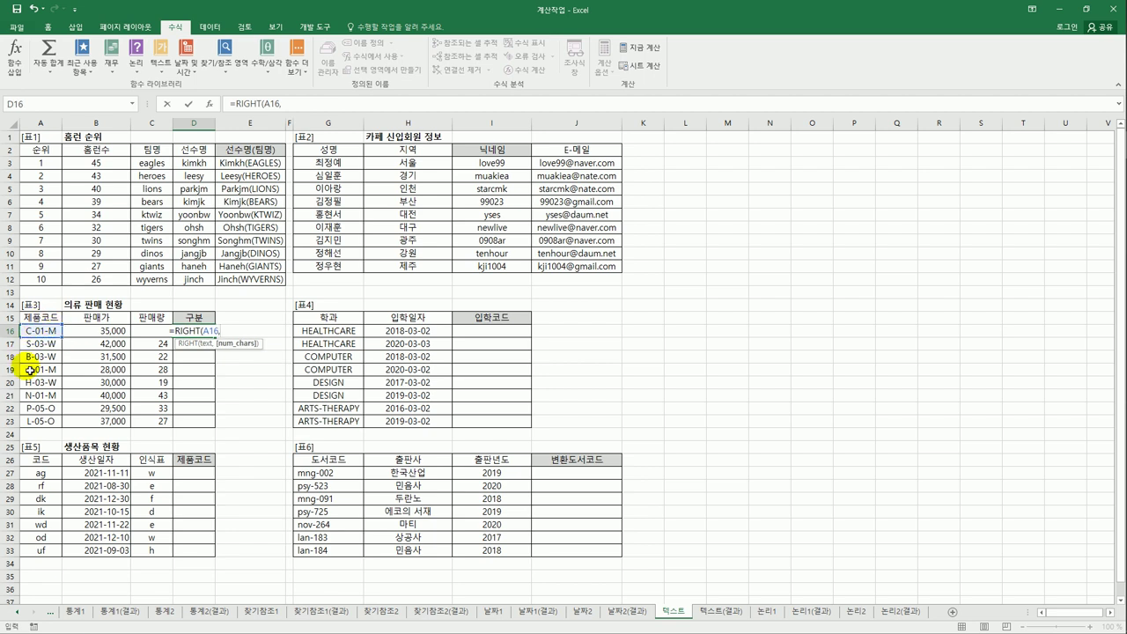
pyautogui.write('1')
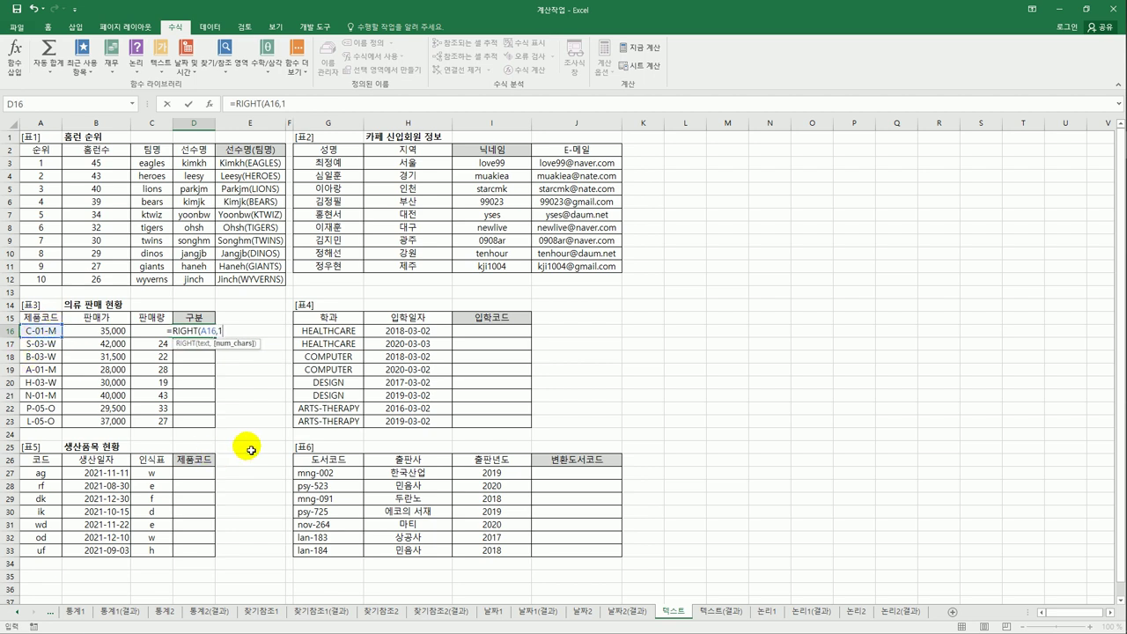
pyautogui.write(')')
pyautogui.press('Return')
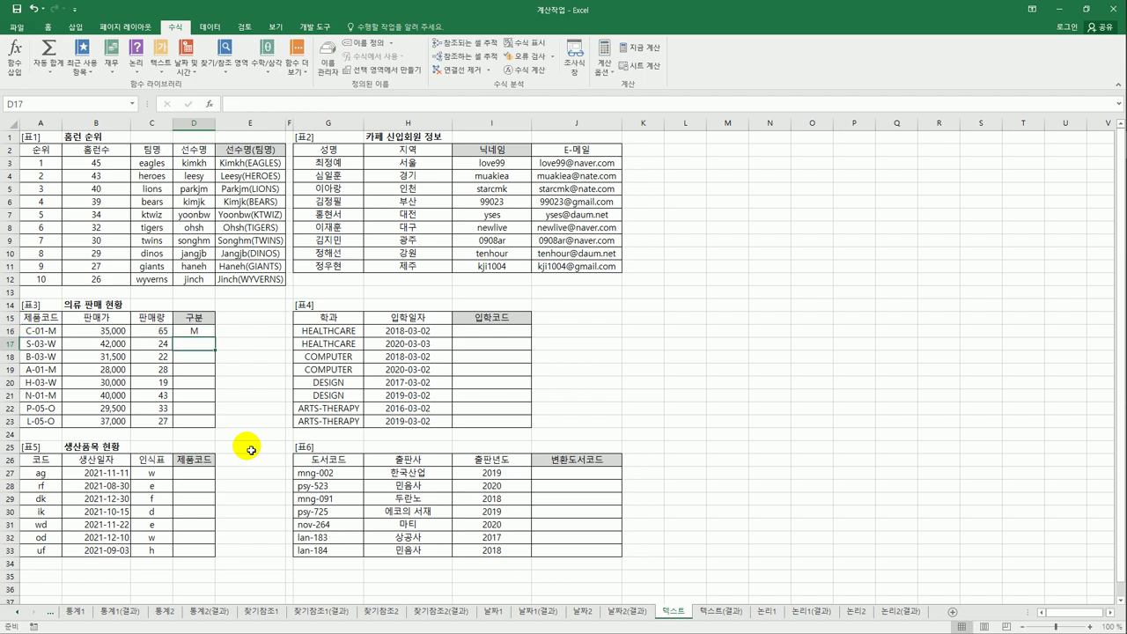
pyautogui.click(205, 331)
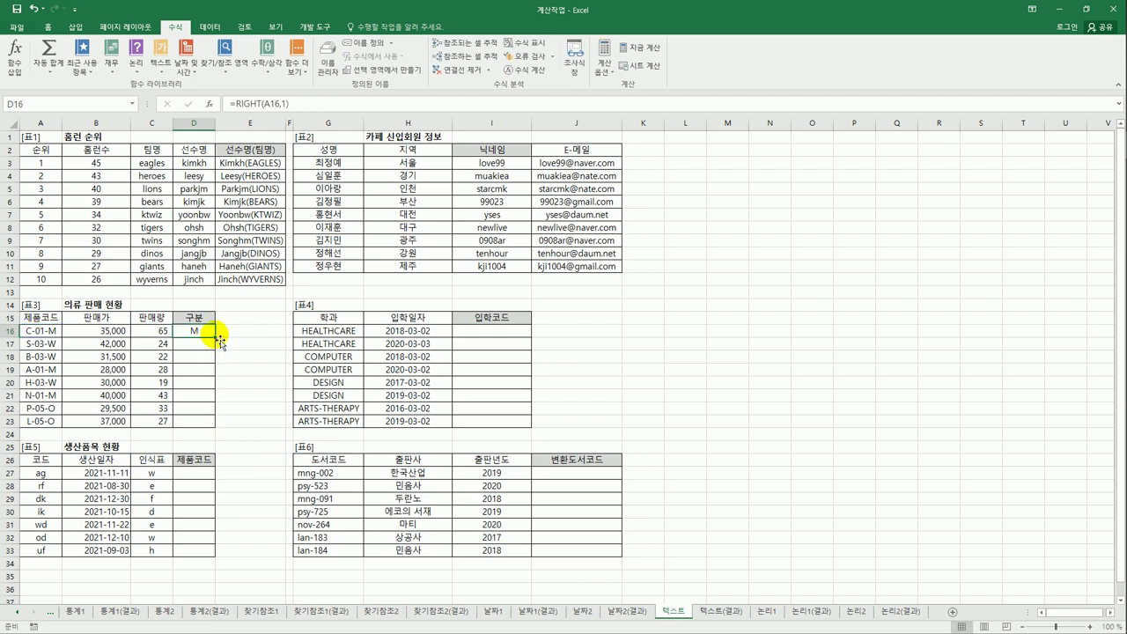
pyautogui.moveTo(217, 339); pyautogui.dragTo(220, 431)
# Extend the D16 formula to =IF(RIGHT(A16,1)="M","남성용", with the false value still open.
pyautogui.click(202, 338)
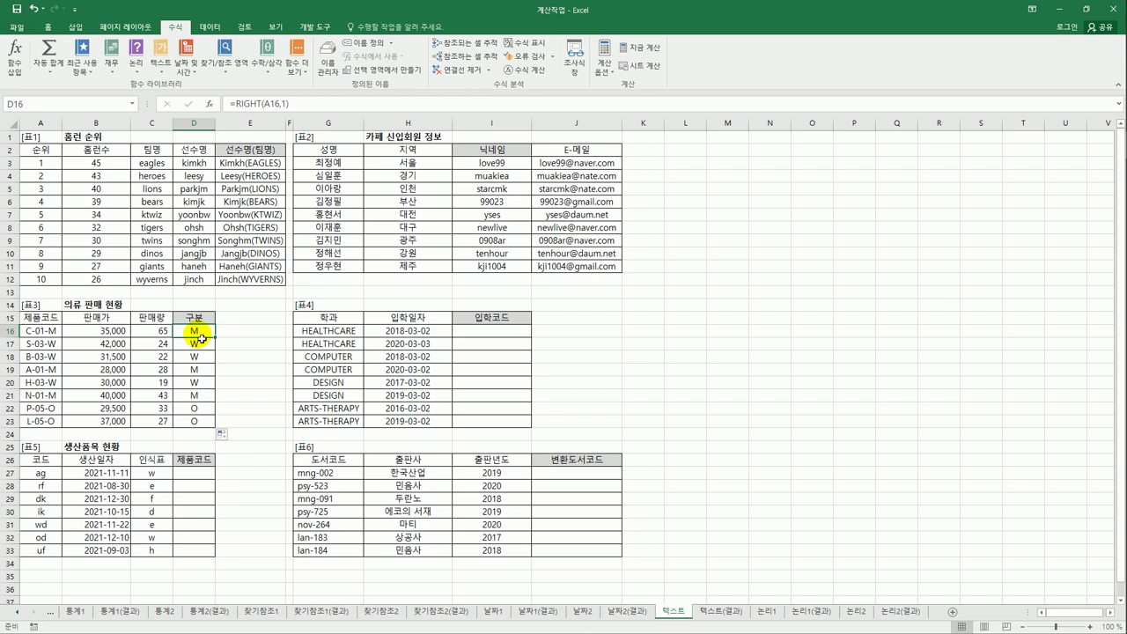
pyautogui.click(241, 105)
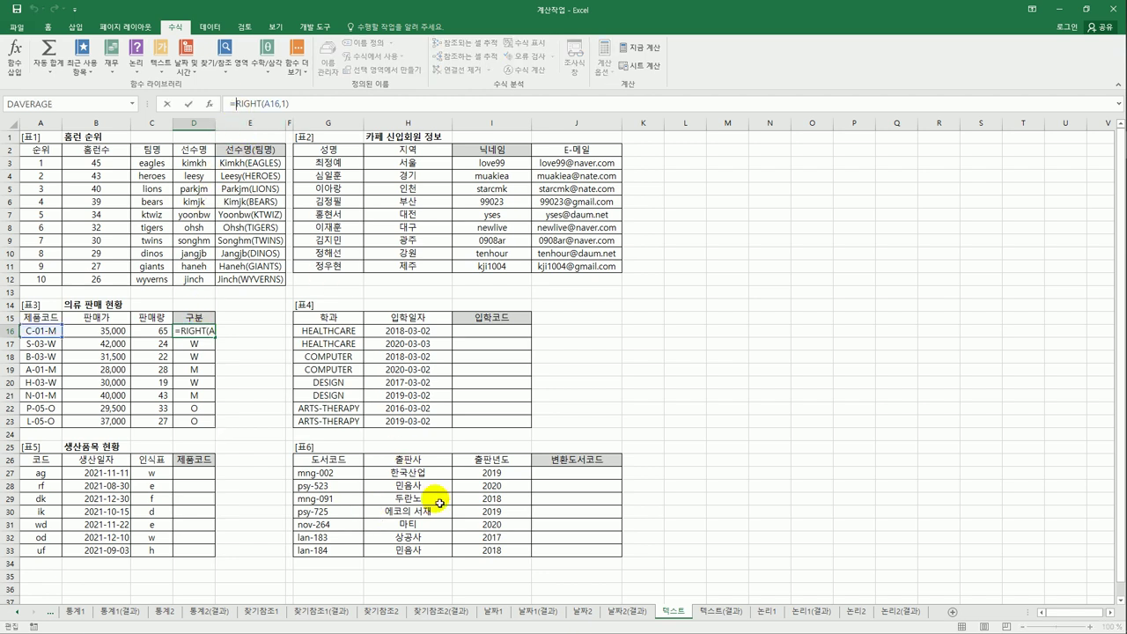
pyautogui.write('IF(')
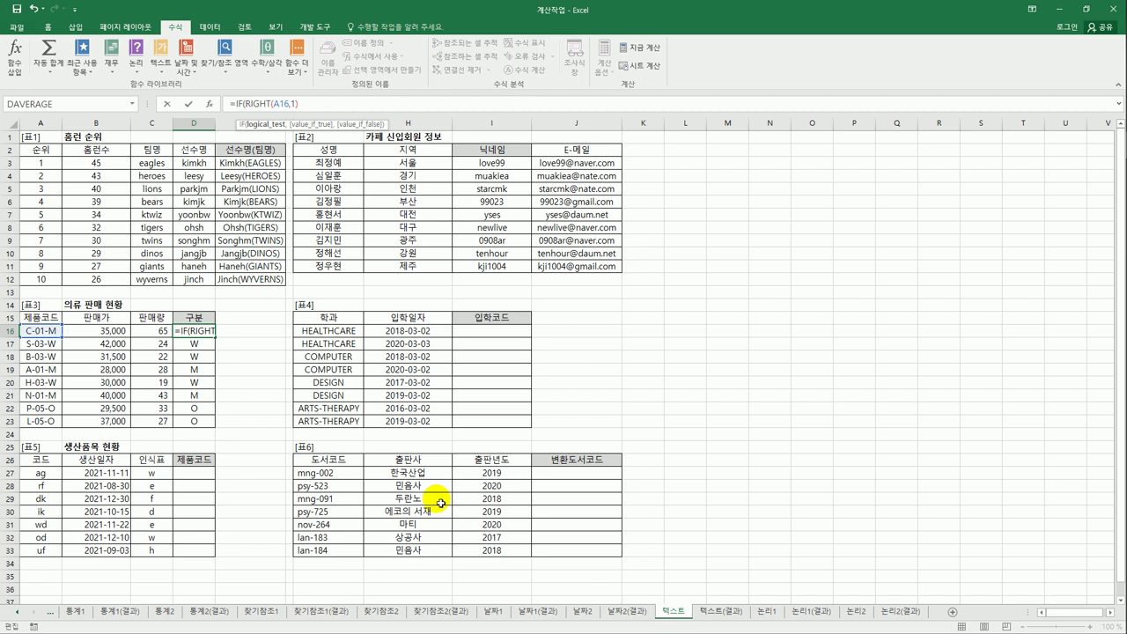
pyautogui.click(302, 102)
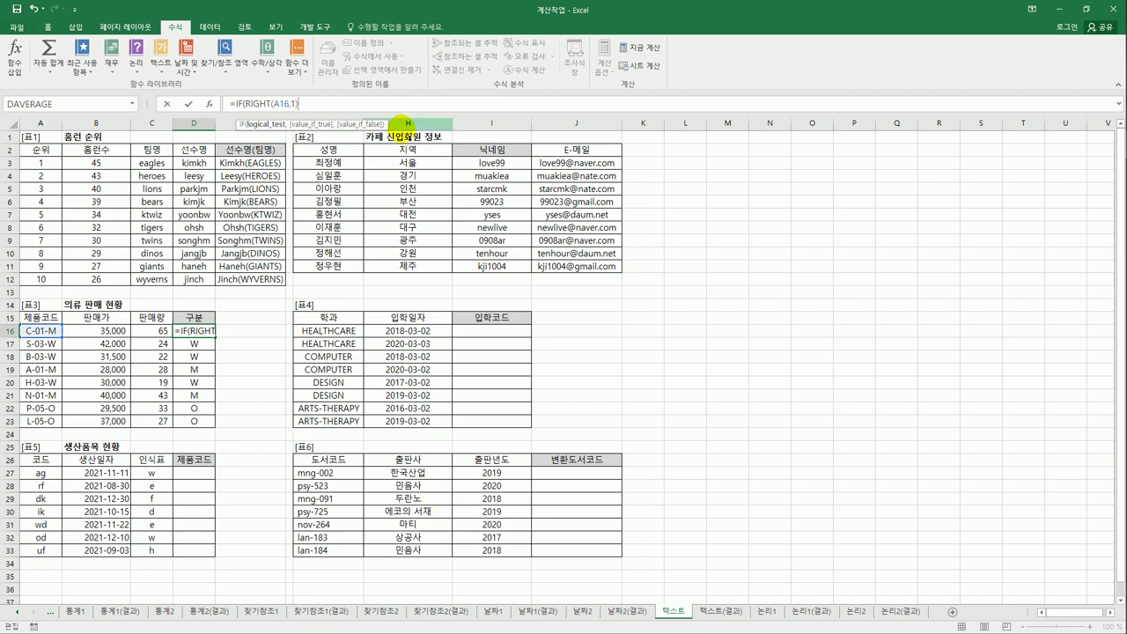
pyautogui.write('="M",')
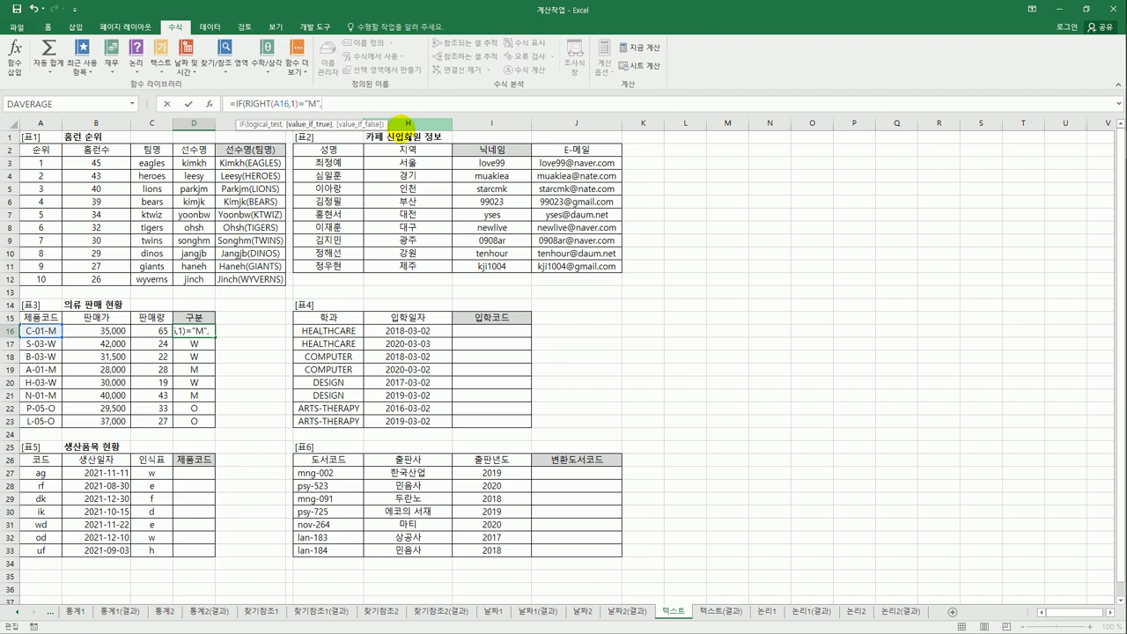
pyautogui.write('"')
pyautogui.write('남서')
pyautogui.write('성용"')
pyautogui.write(',')
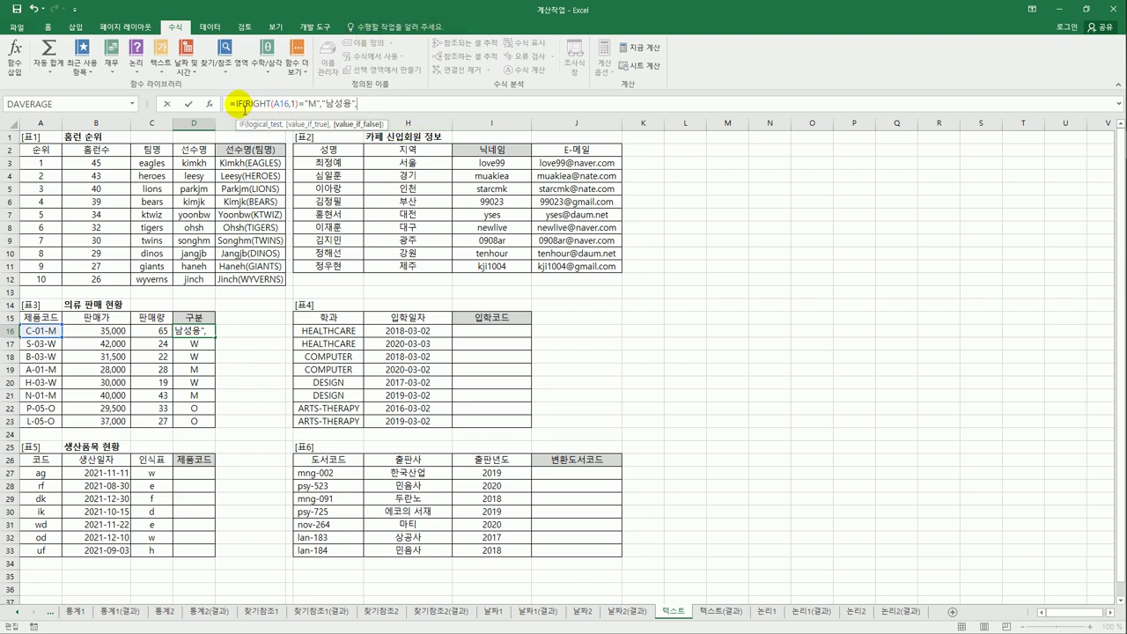
# Copy the IF(RIGHT(A16,1)="M","남성용", part of the D16 formula and insert it as the false value.
pyautogui.moveTo(234, 103); pyautogui.dragTo(365, 109)
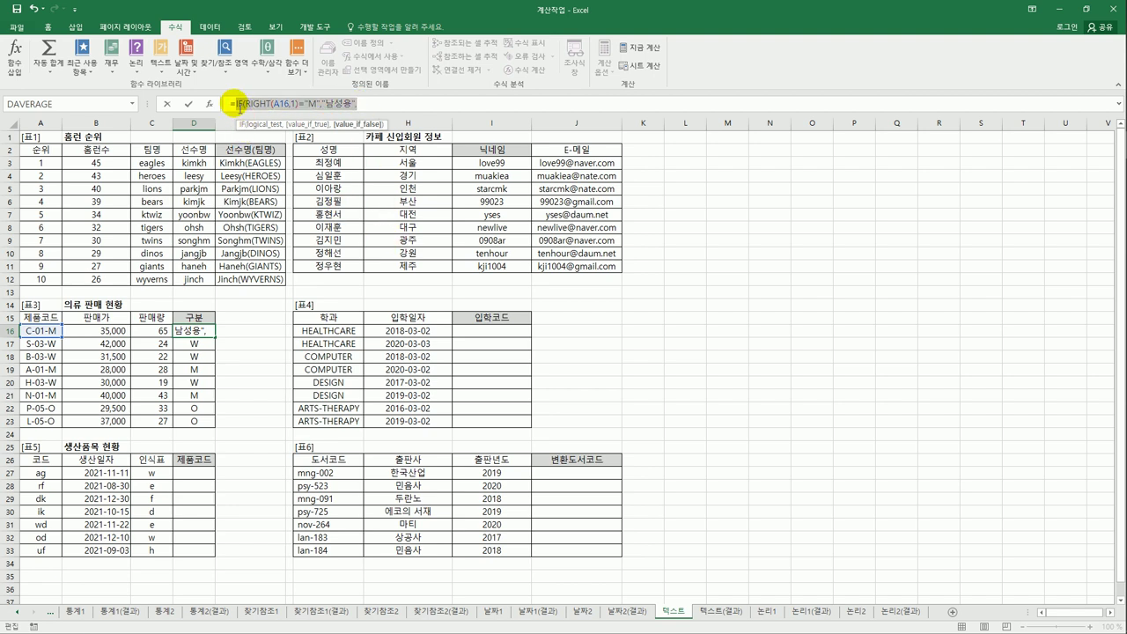
pyautogui.moveTo(234, 104); pyautogui.dragTo(372, 109)
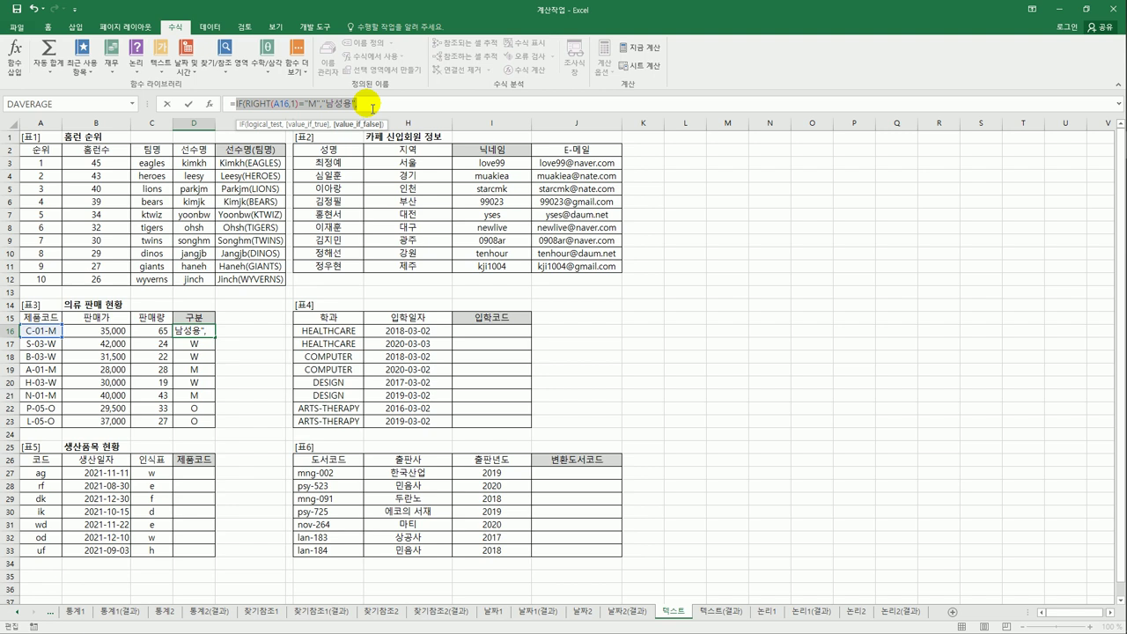
pyautogui.click(373, 109)
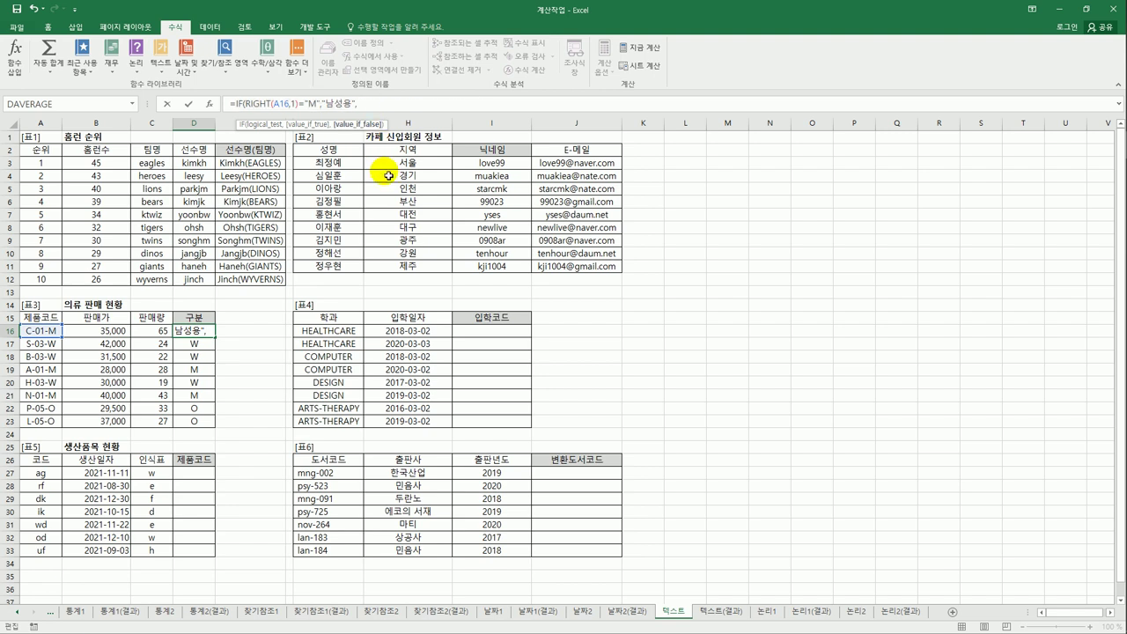
pyautogui.hotkey('ctrl', 'v')
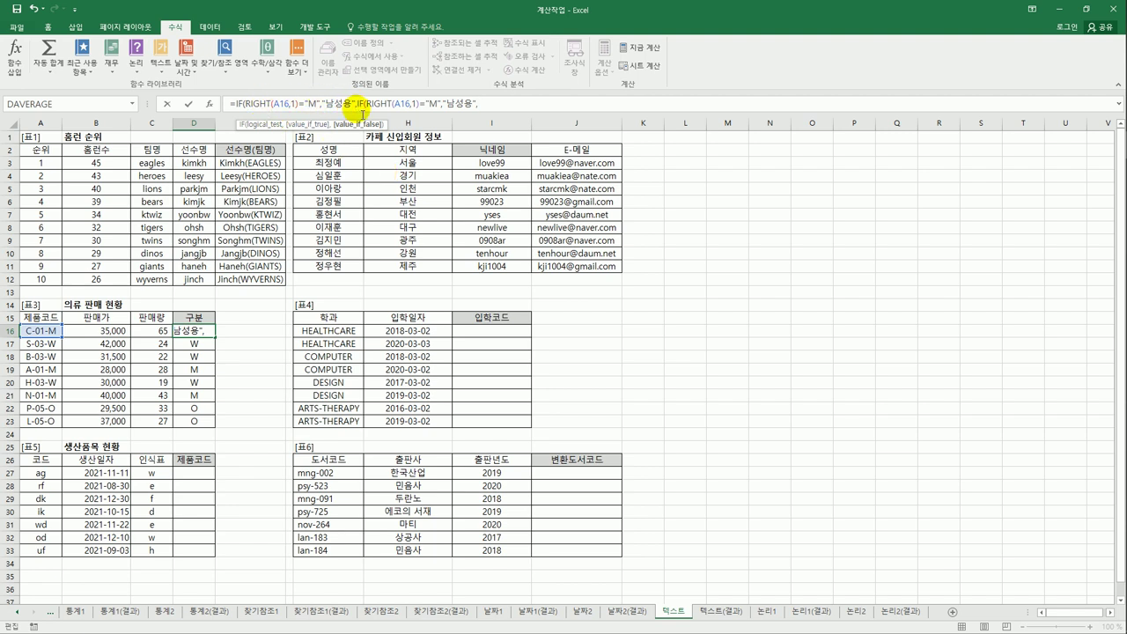
# Change the nested IF in the D16 formula to test for "W" and return "여성용".
pyautogui.doubleClick(433, 104)
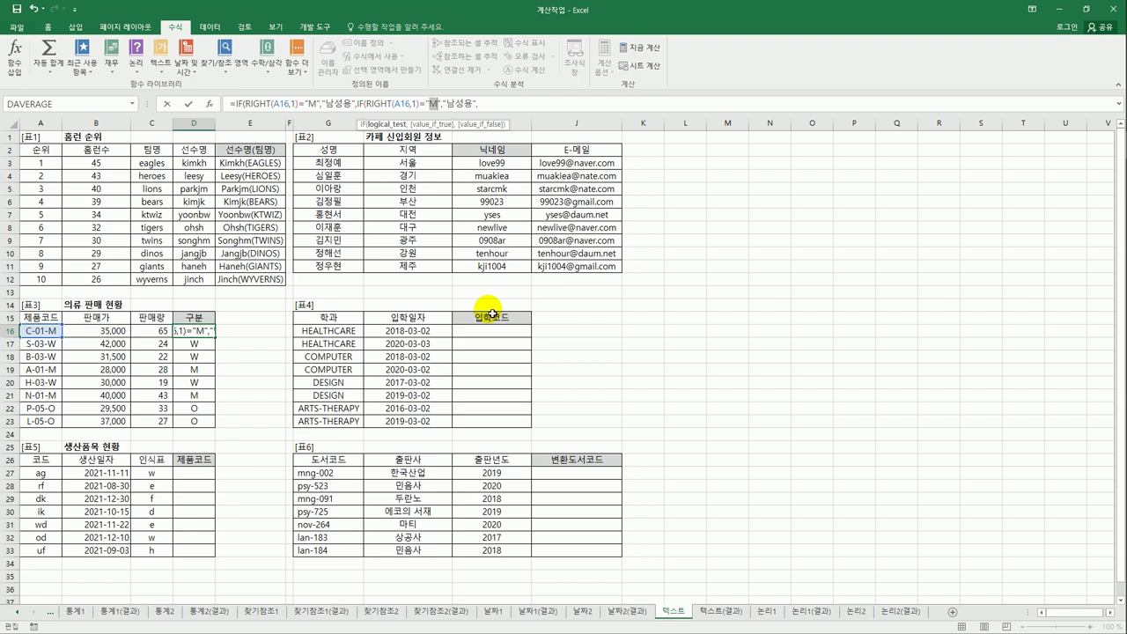
pyautogui.press('BackSpace')
pyautogui.write('W')
pyautogui.press('Right')
pyautogui.press('Right')
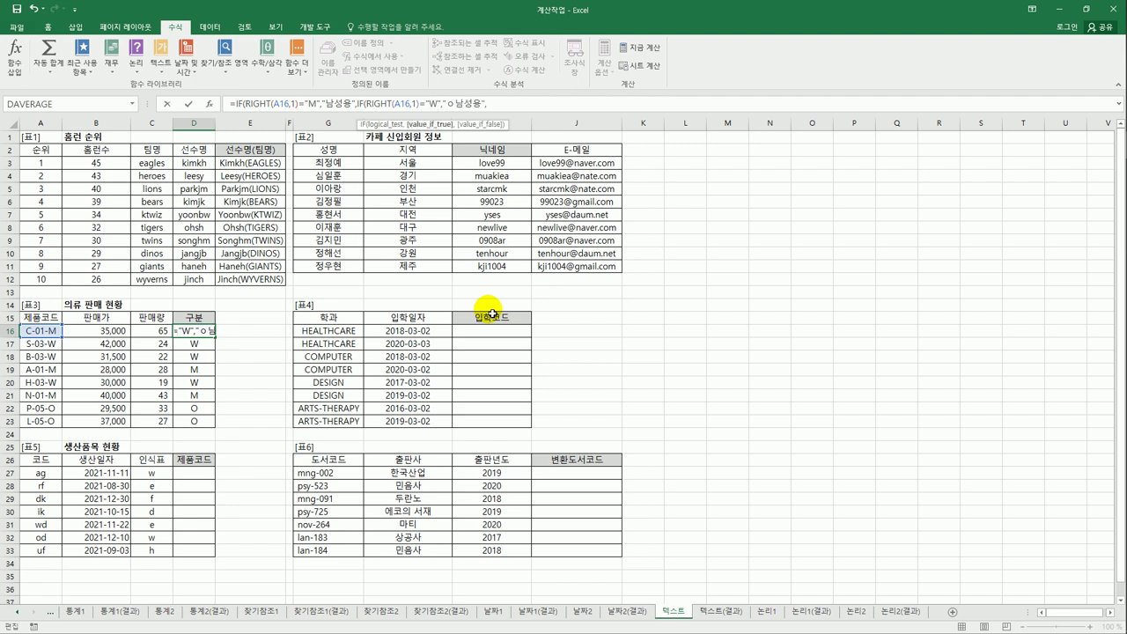
pyautogui.write('여성용",')
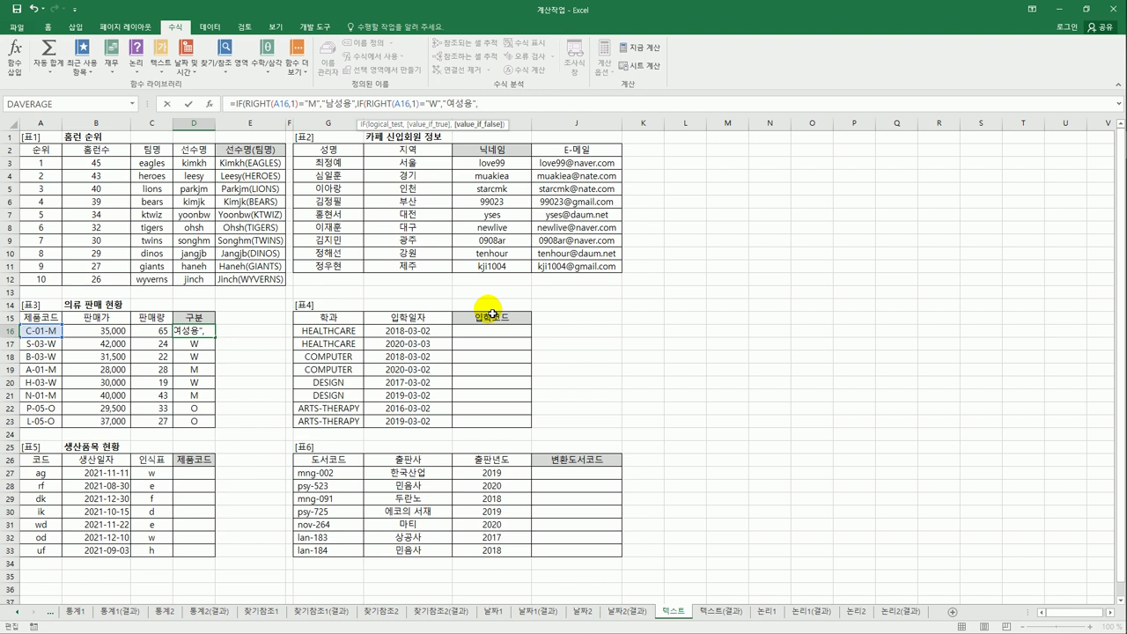
# Finish the D16 formula with "아웃도어" as the final false value, close both IFs, and fill it down through D23.
pyautogui.write('아웃도어"')
pyautogui.write(')')
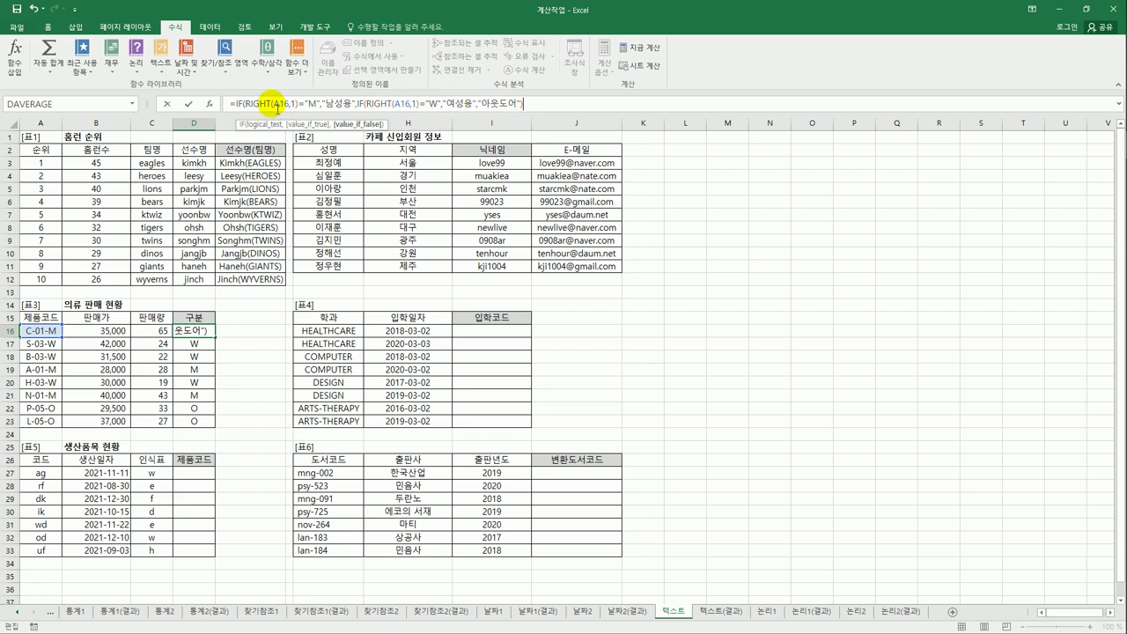
pyautogui.doubleClick(238, 103)
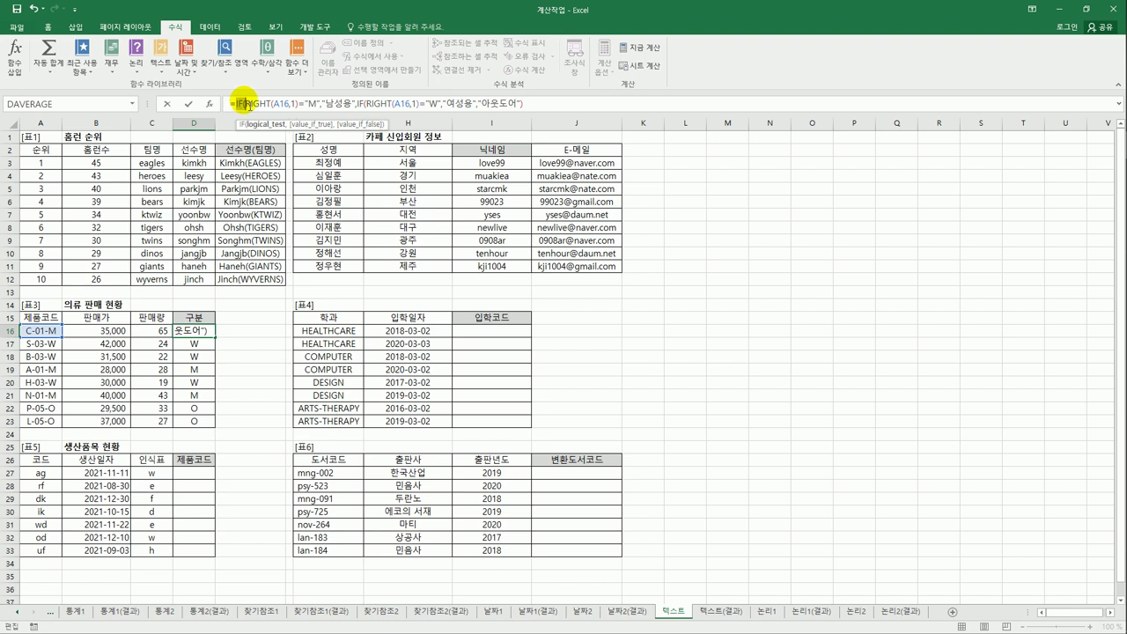
pyautogui.doubleClick(361, 103)
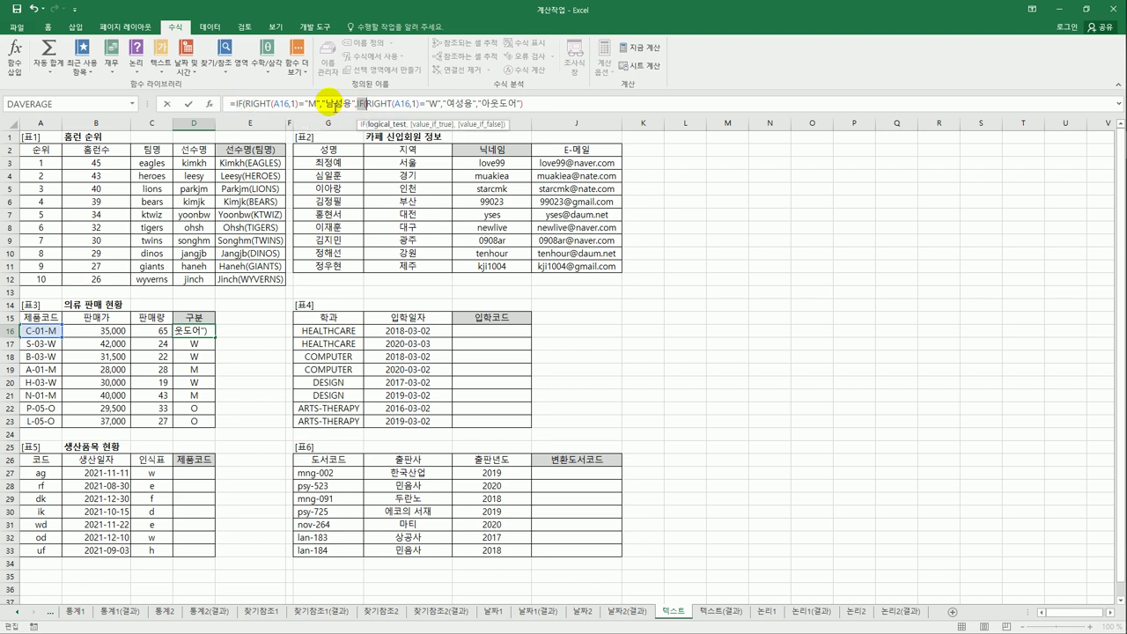
pyautogui.click(247, 103)
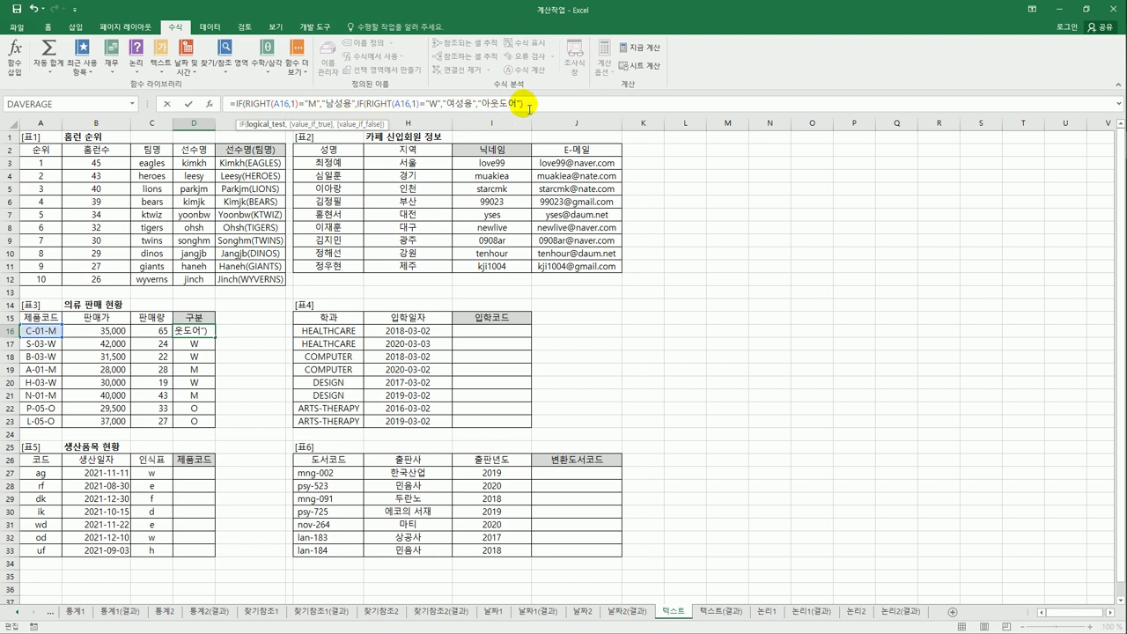
pyautogui.click(531, 106)
pyautogui.write(')')
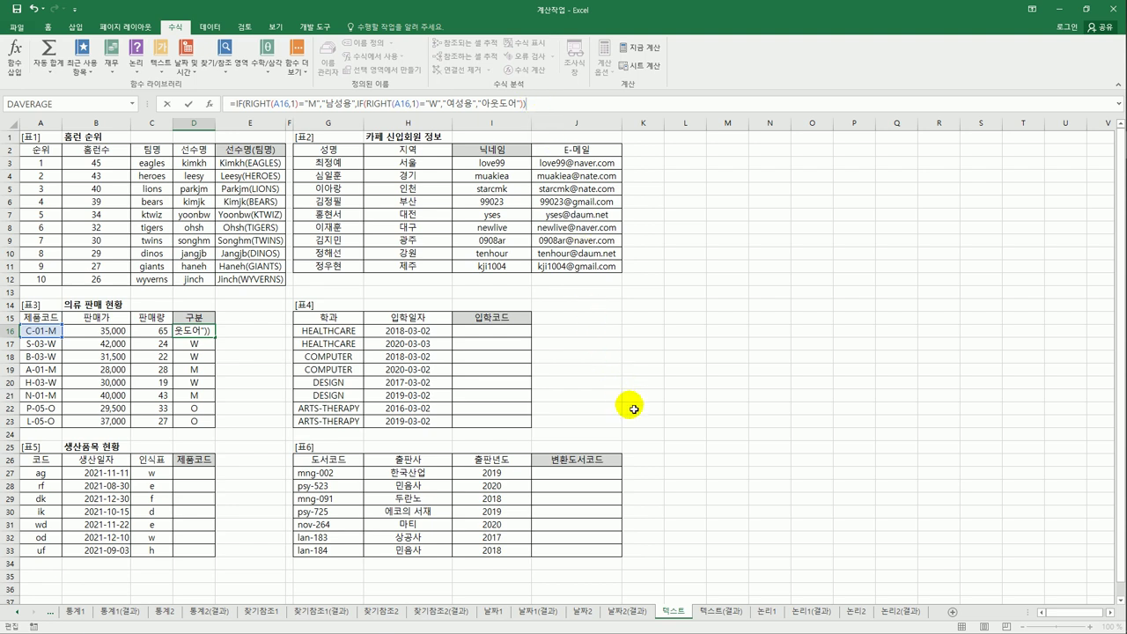
pyautogui.hotkey('ctrl', 'Return')
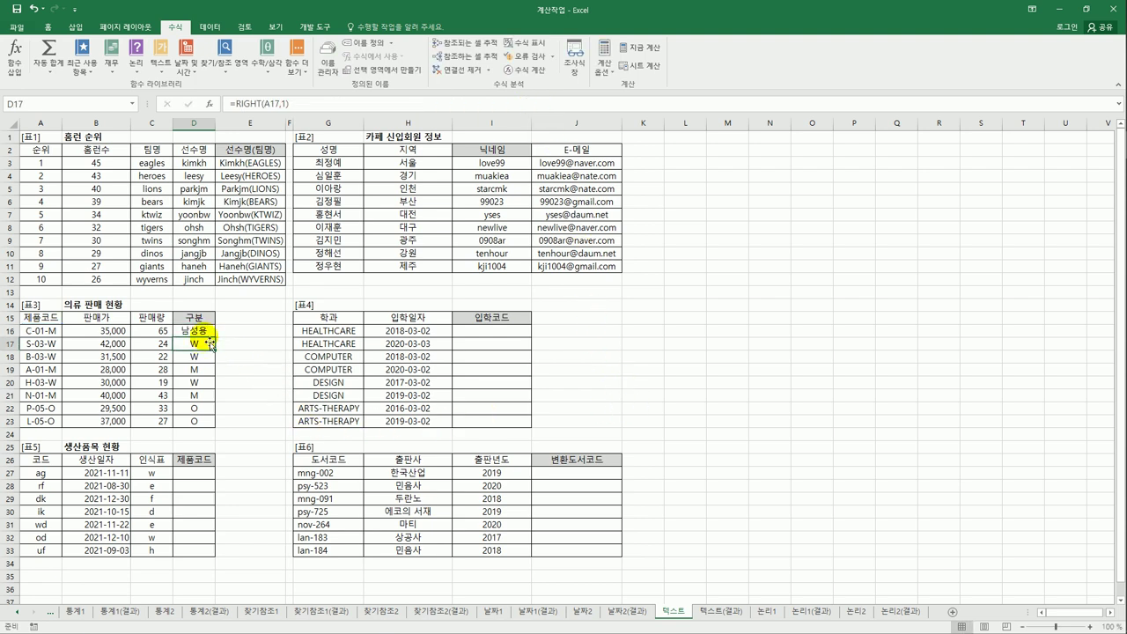
pyautogui.moveTo(211, 338); pyautogui.dragTo(218, 432)
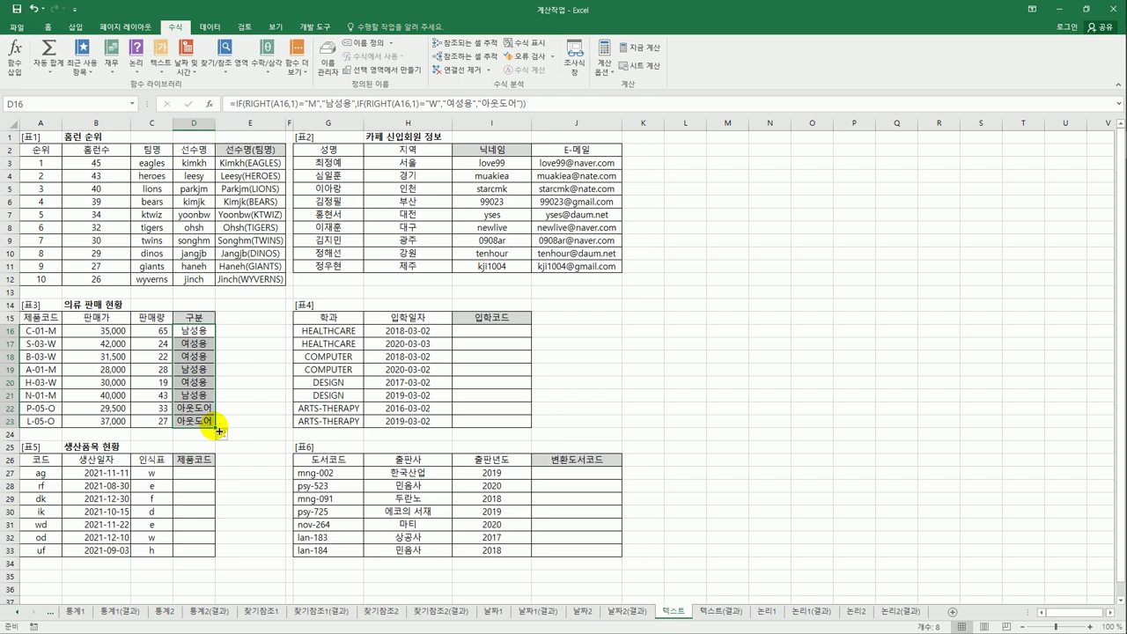
# Enter =LEFT(G16,3) in I16 of table 4 and fill it down the 입학코드 column through I23.
pyautogui.click(492, 341)
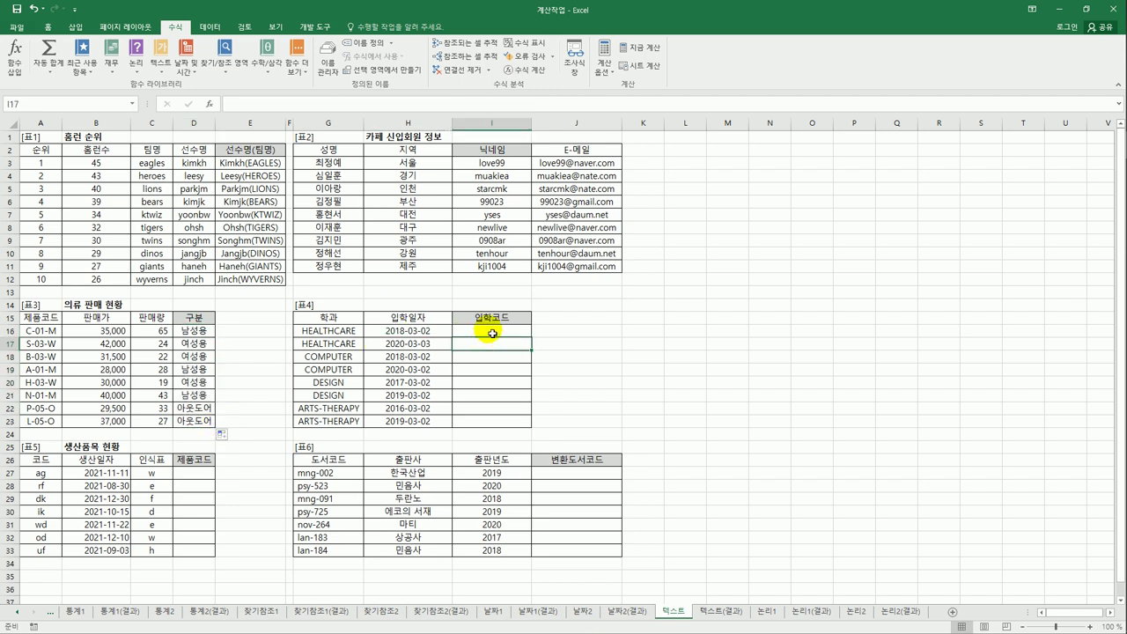
pyautogui.click(492, 333)
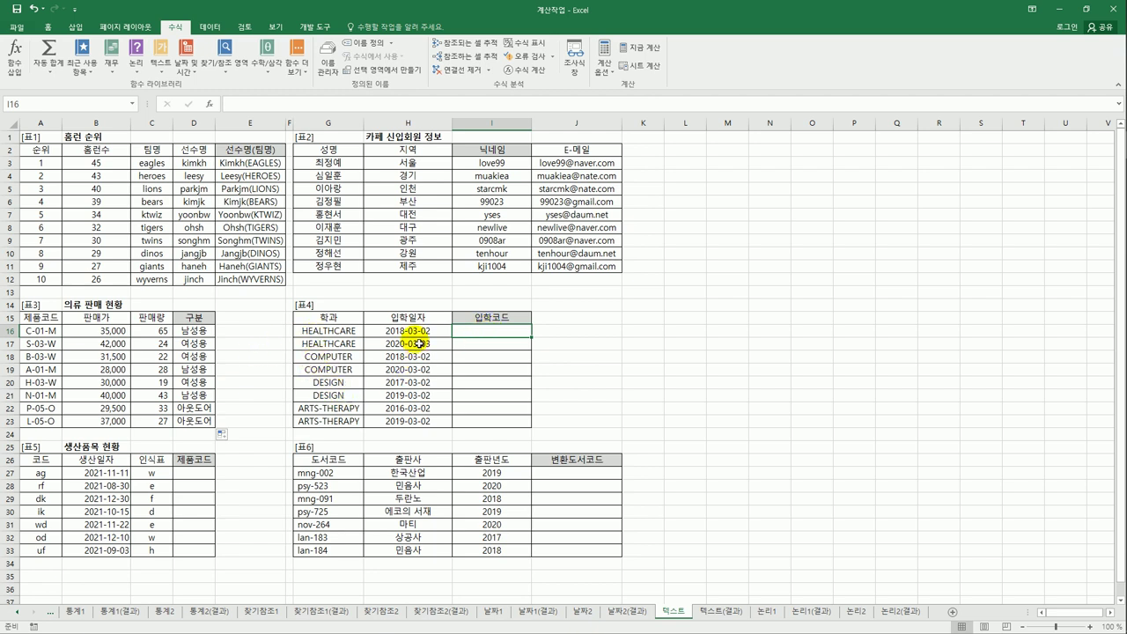
pyautogui.doubleClick(476, 335)
pyautogui.write('=')
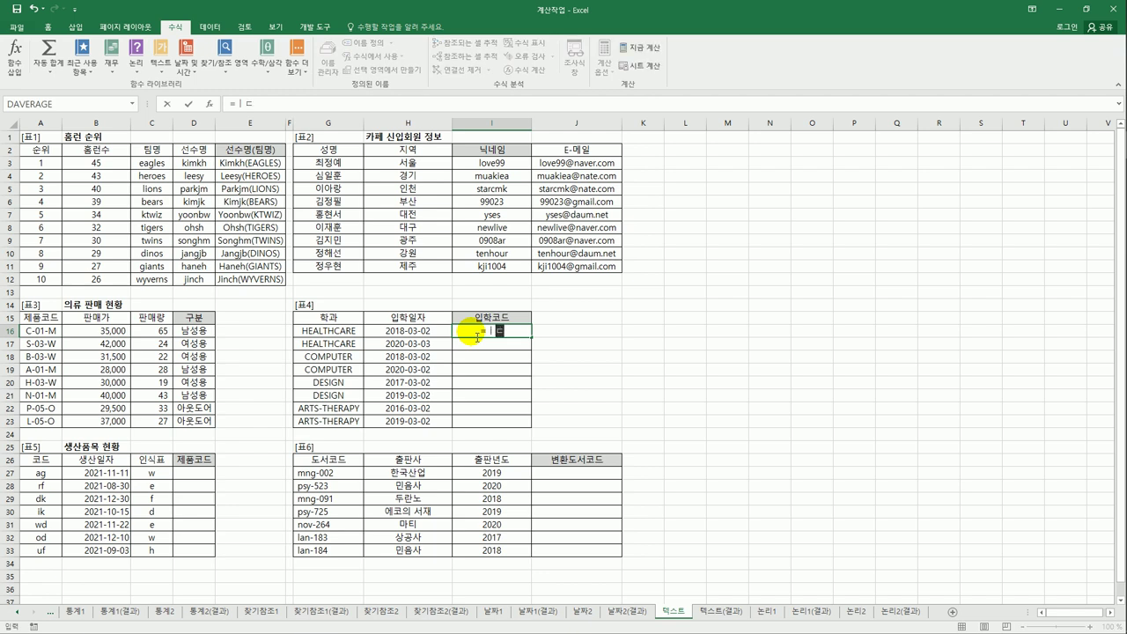
pyautogui.write('le')
pyautogui.press('Tab')
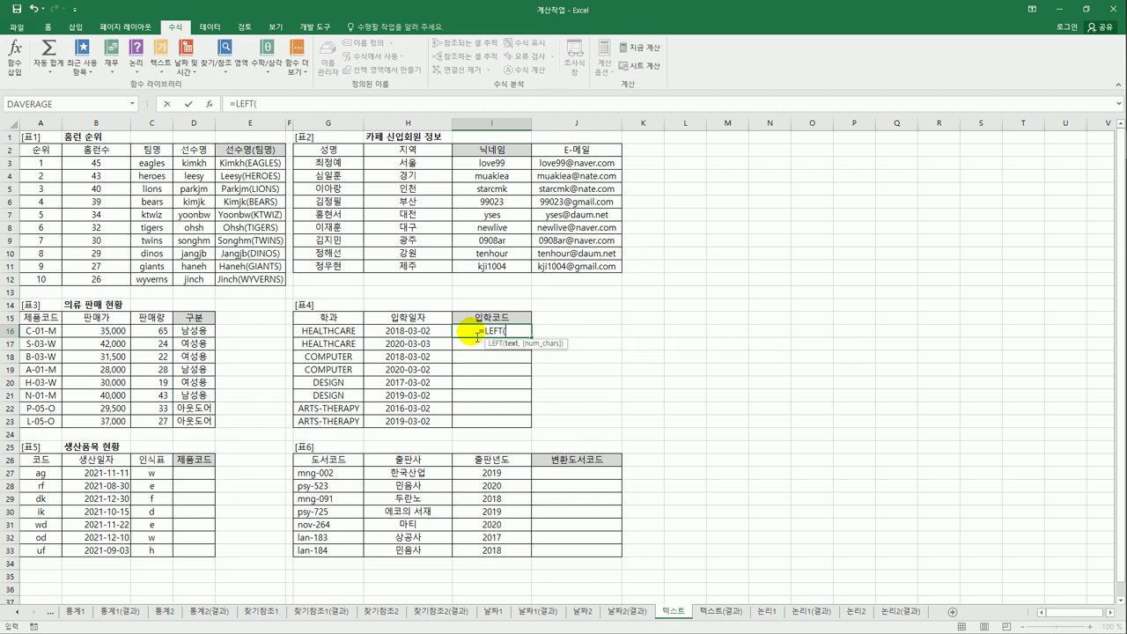
pyautogui.click(337, 337)
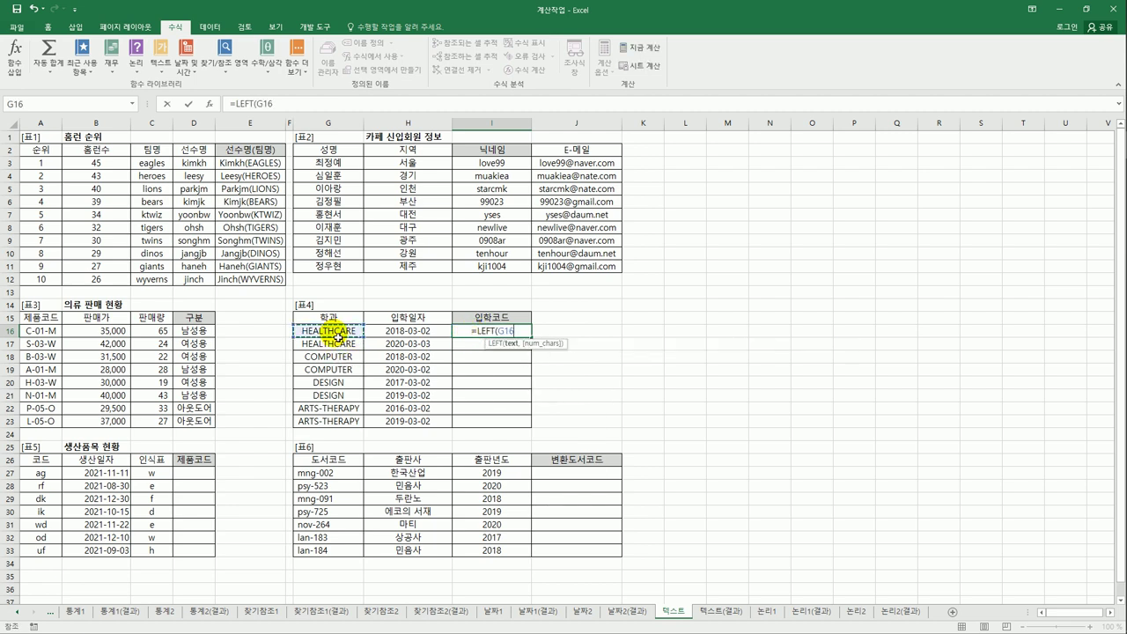
pyautogui.write(',')
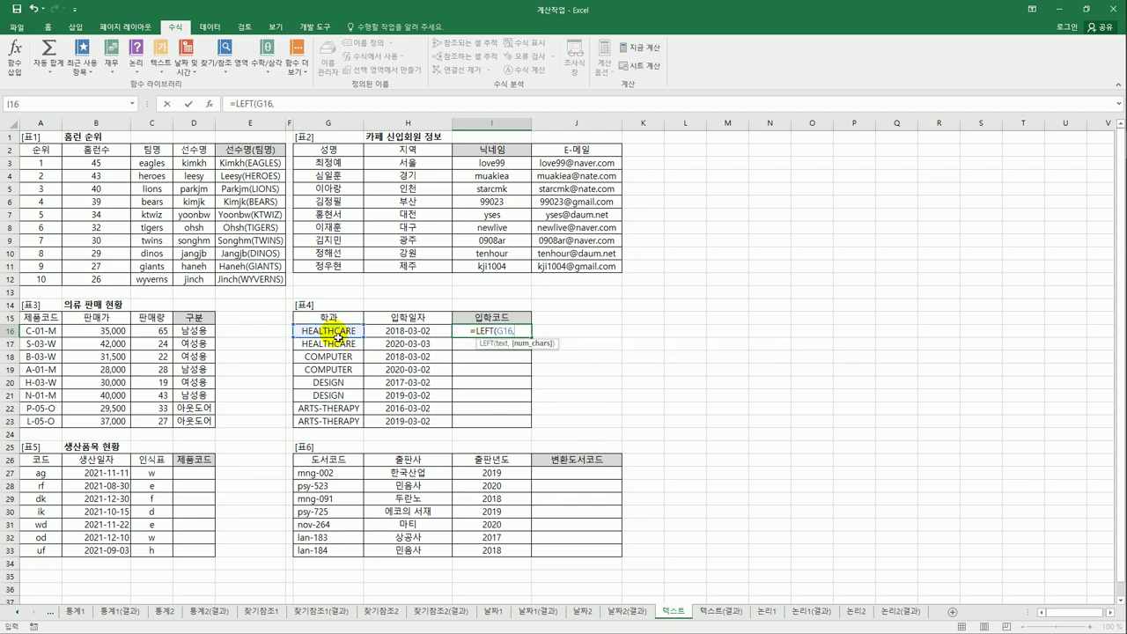
pyautogui.write('3')
pyautogui.press('Return')
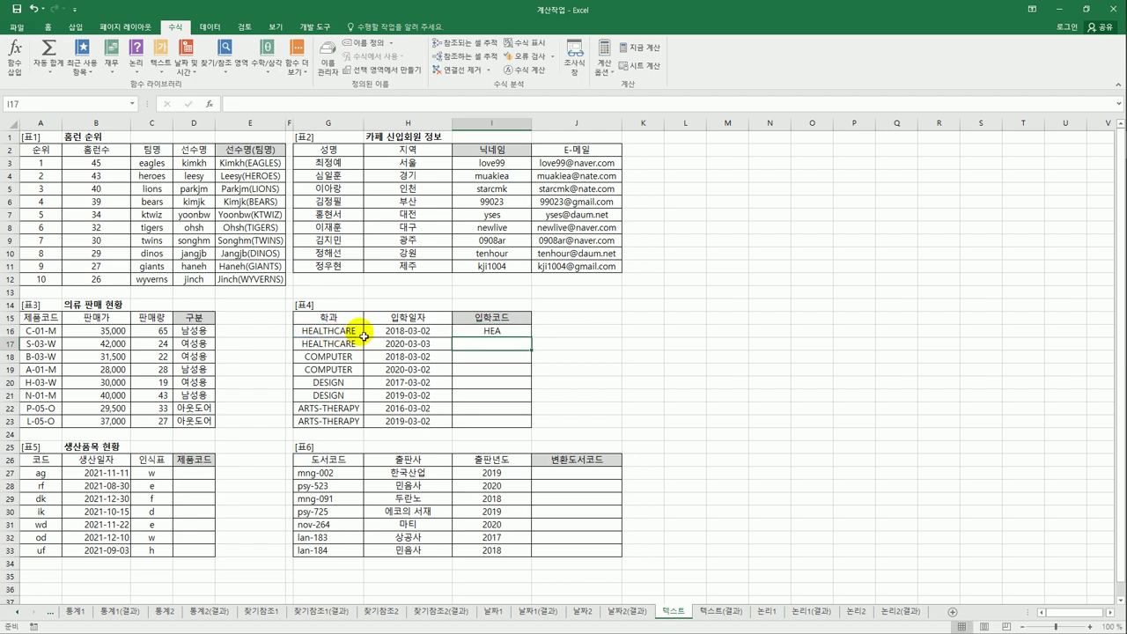
pyautogui.click(490, 331)
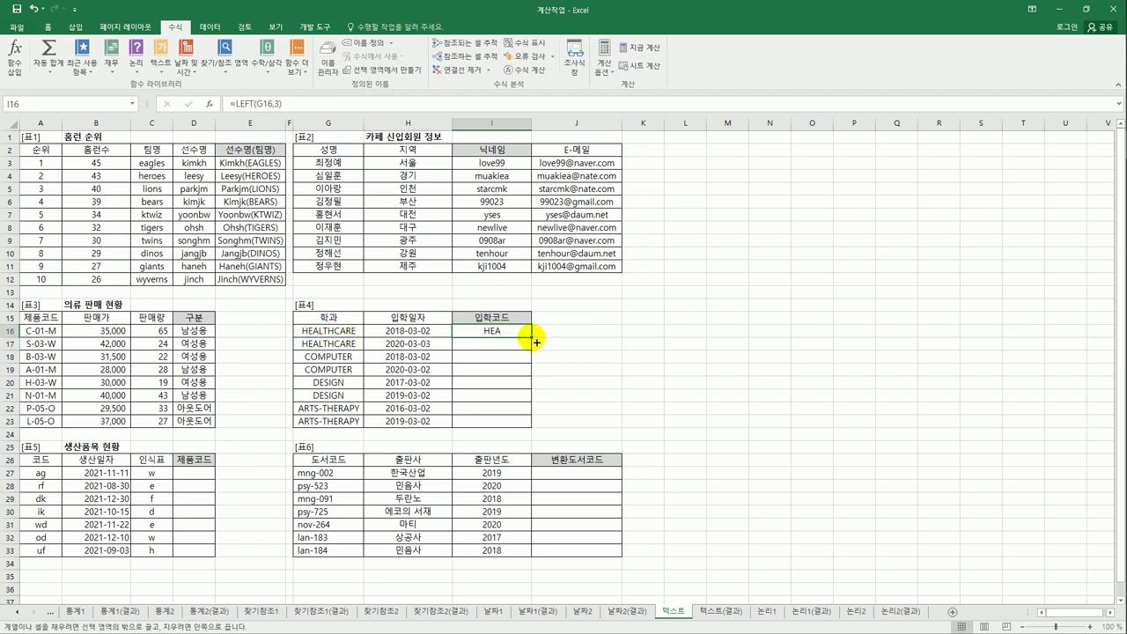
pyautogui.moveTo(535, 342); pyautogui.dragTo(526, 434)
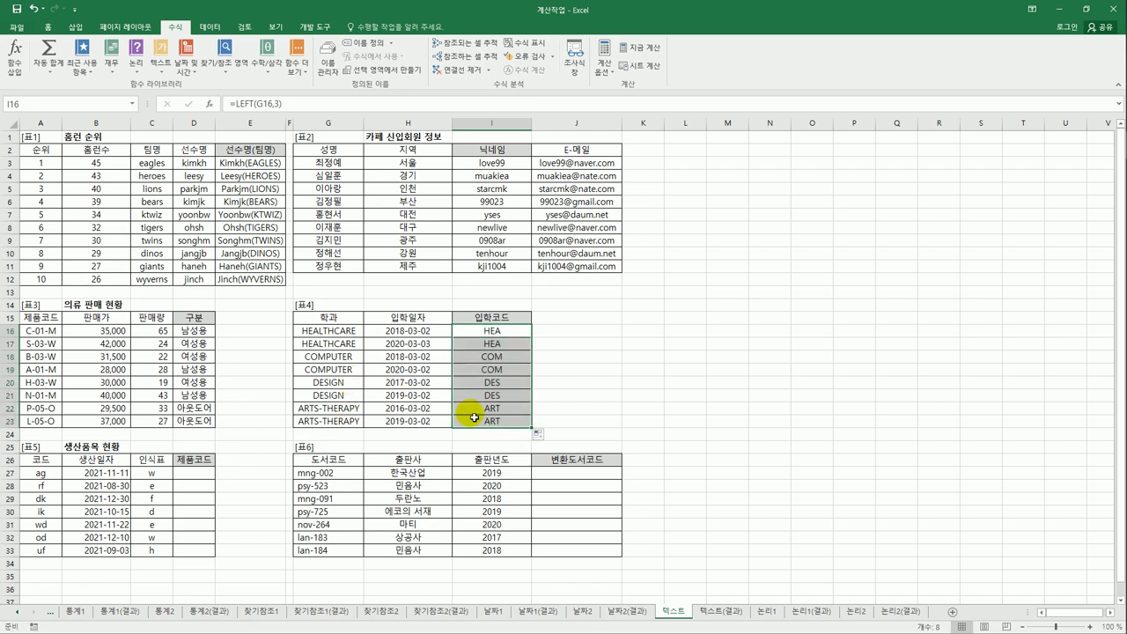
# Wrap the I16 formula as =LOWER(LEFT(G16,3)) and fill it down through I23.
pyautogui.click(486, 335)
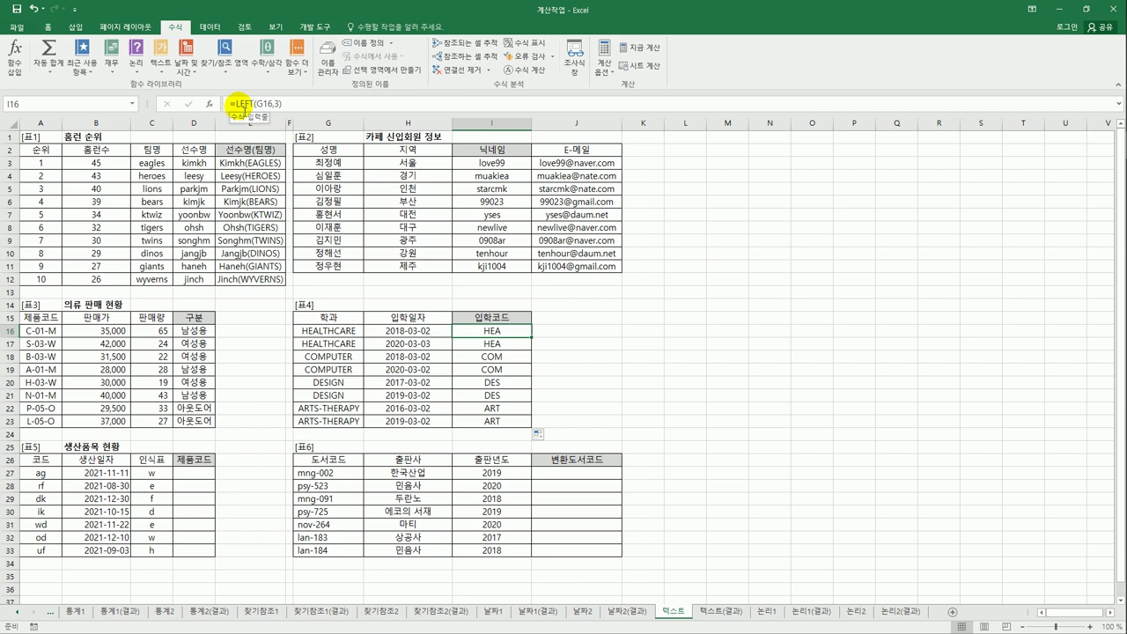
pyautogui.click(242, 104)
pyautogui.write('l')
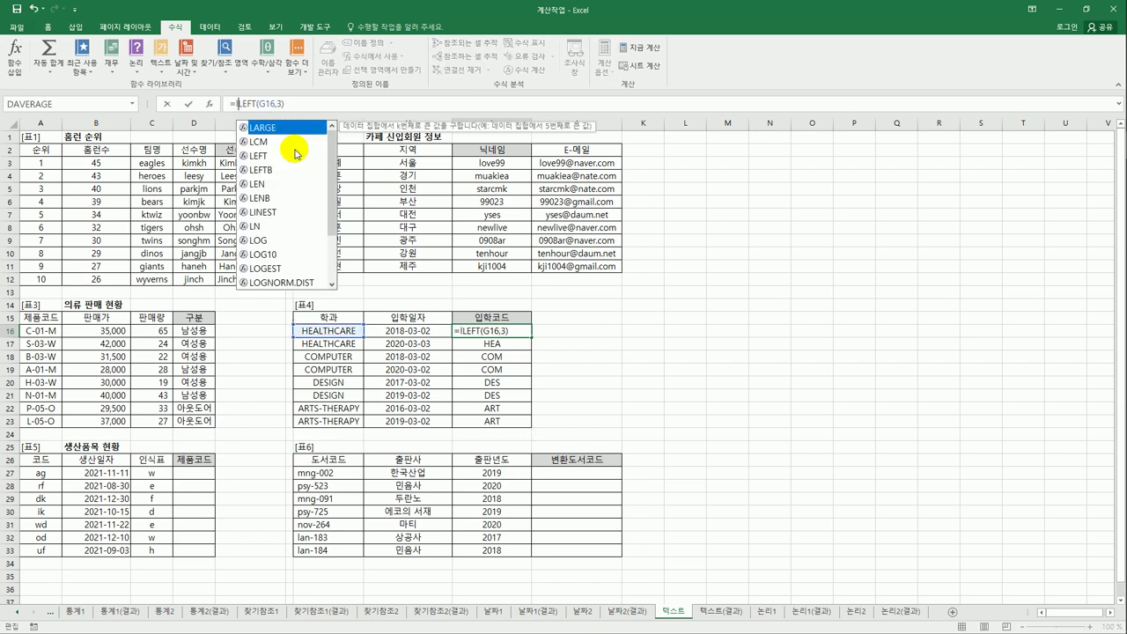
pyautogui.write('ow')
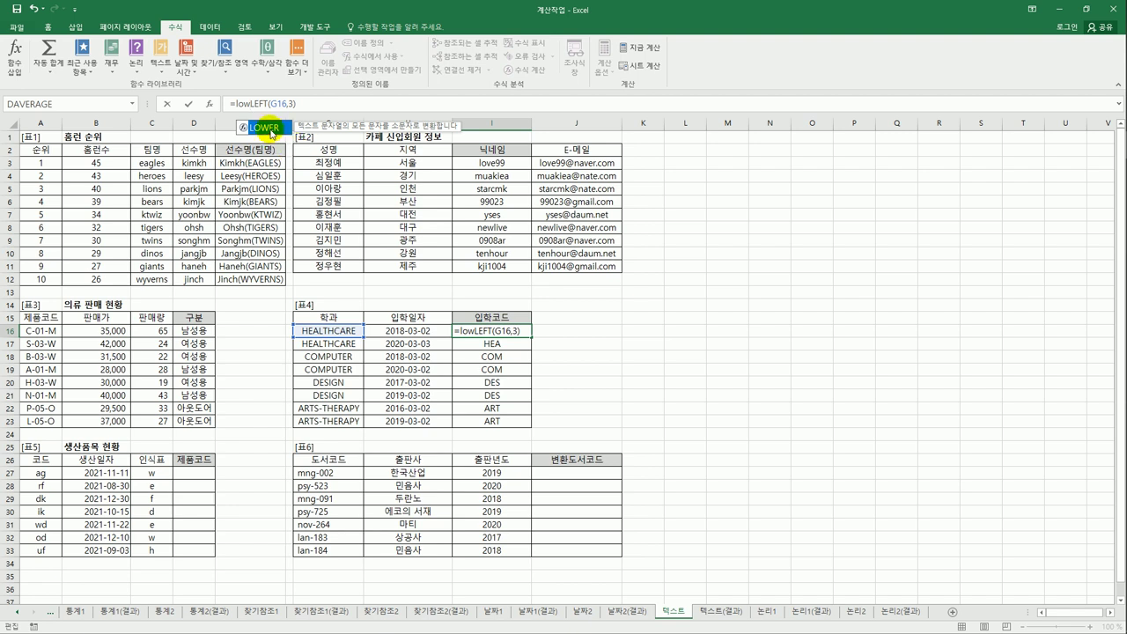
pyautogui.doubleClick(271, 132)
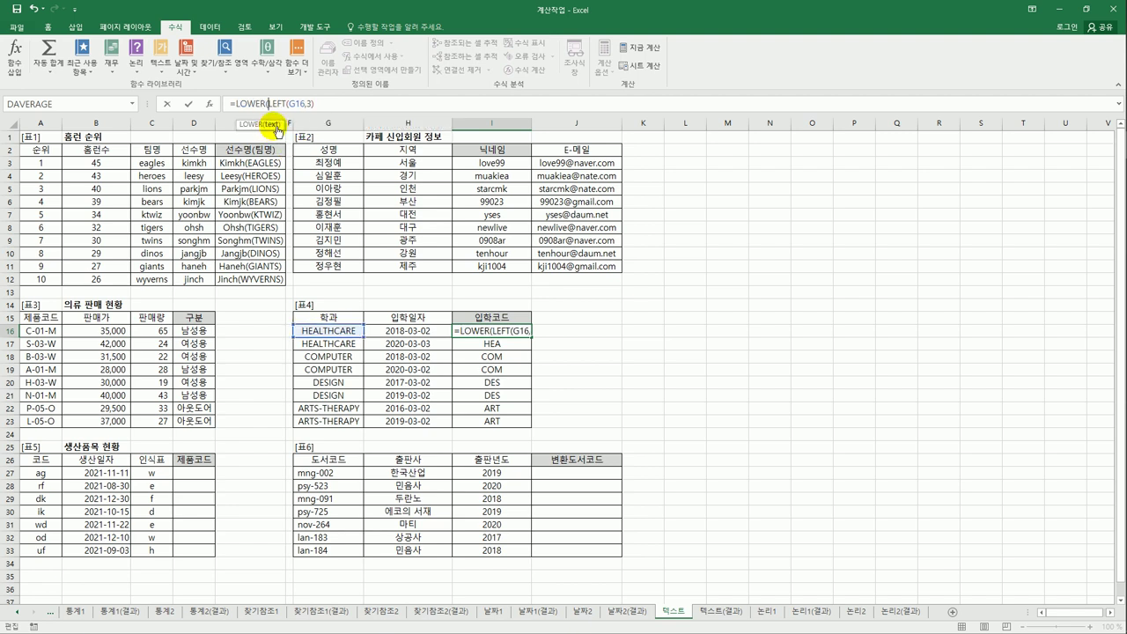
pyautogui.click(322, 107)
pyautogui.write(')')
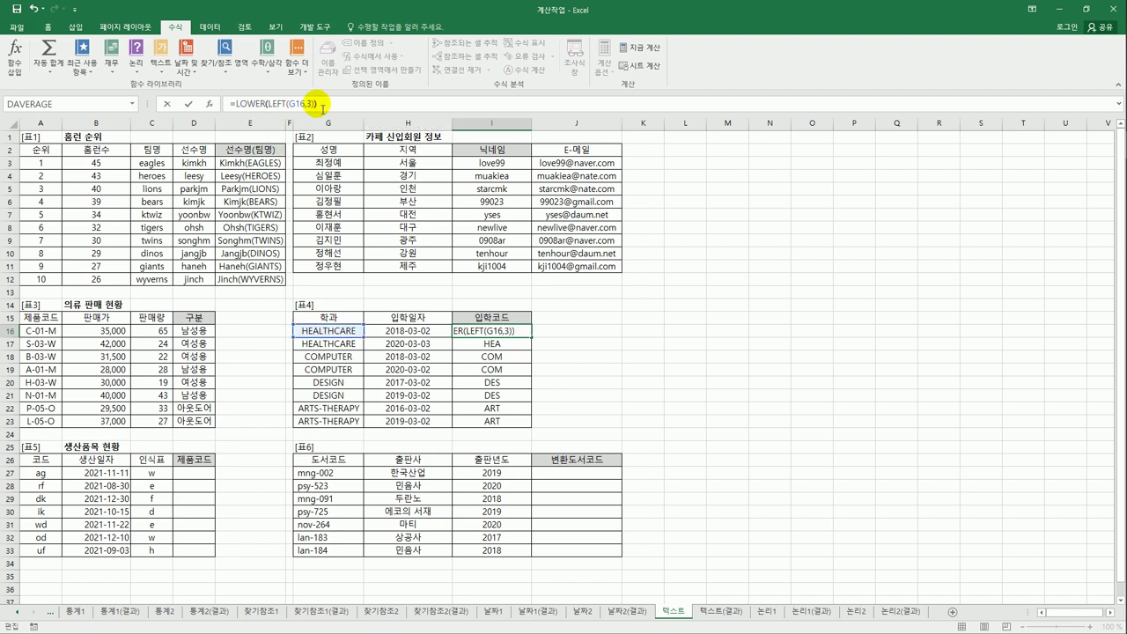
pyautogui.press('Return')
pyautogui.click(494, 332)
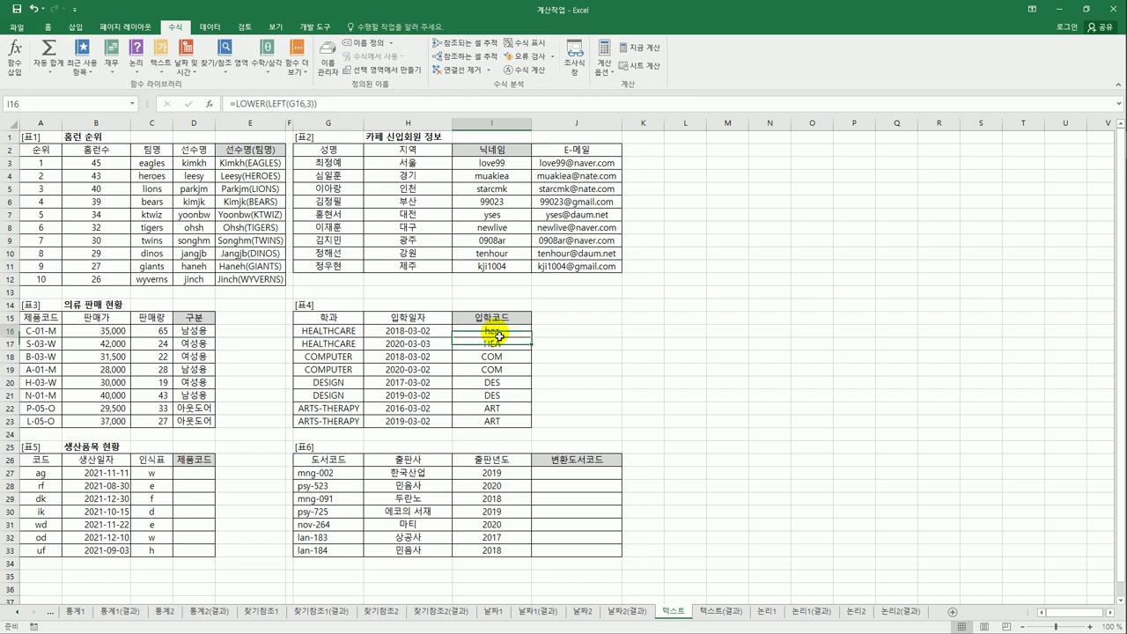
pyautogui.moveTo(532, 337); pyautogui.dragTo(532, 427)
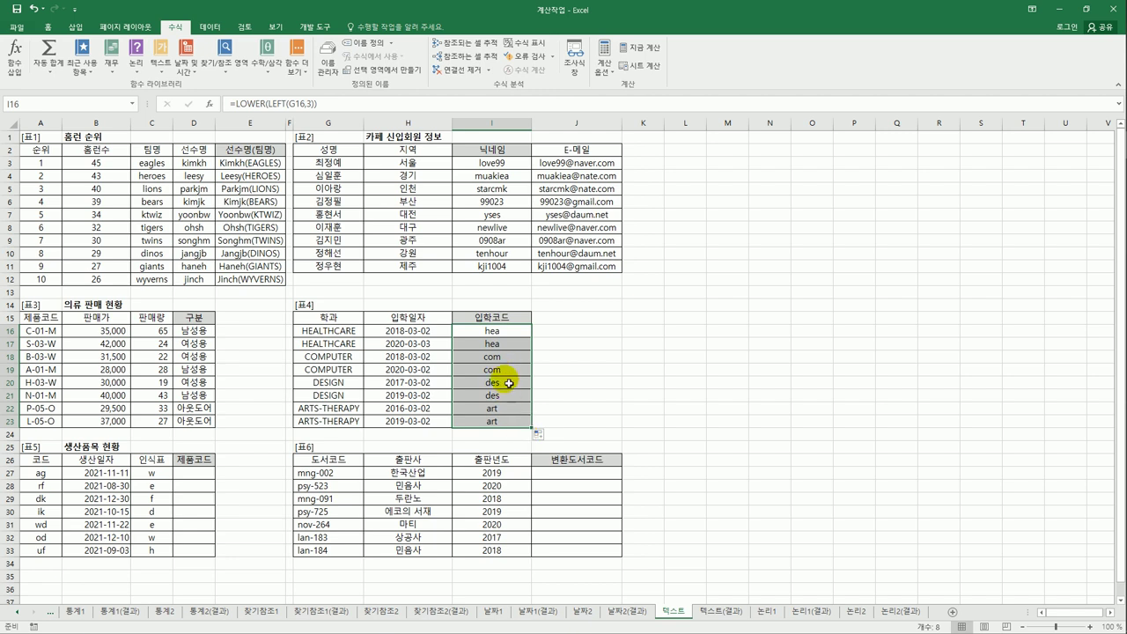
# Append the admission year to the I16 formula, making it =LOWER(LEFT(G16,3))&YEAR(H16).
pyautogui.click(331, 105)
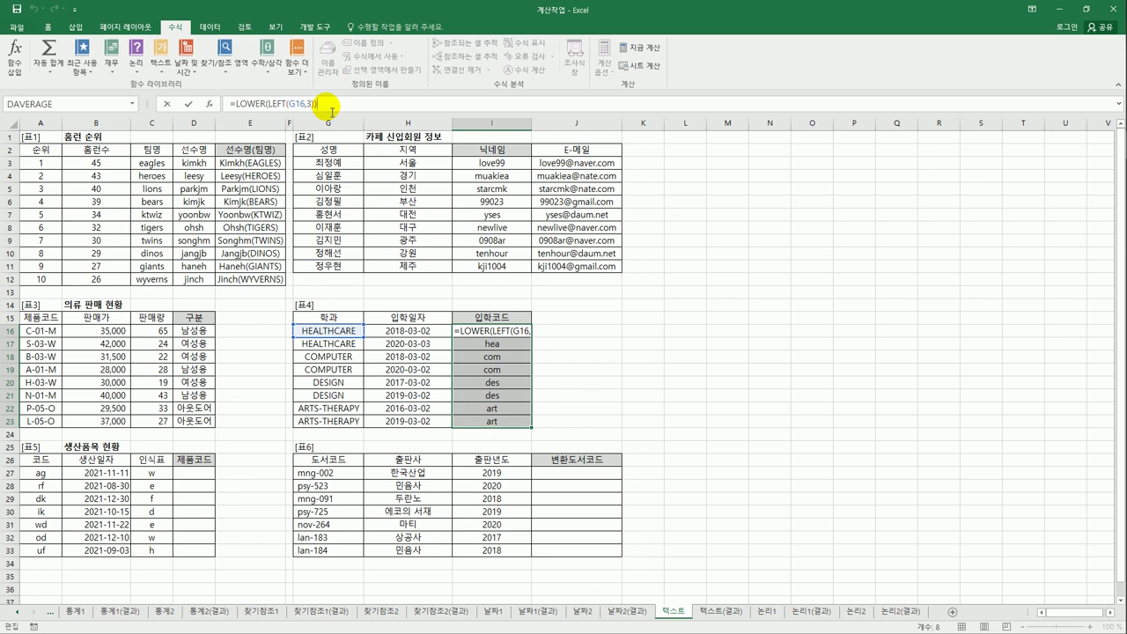
pyautogui.write('&y')
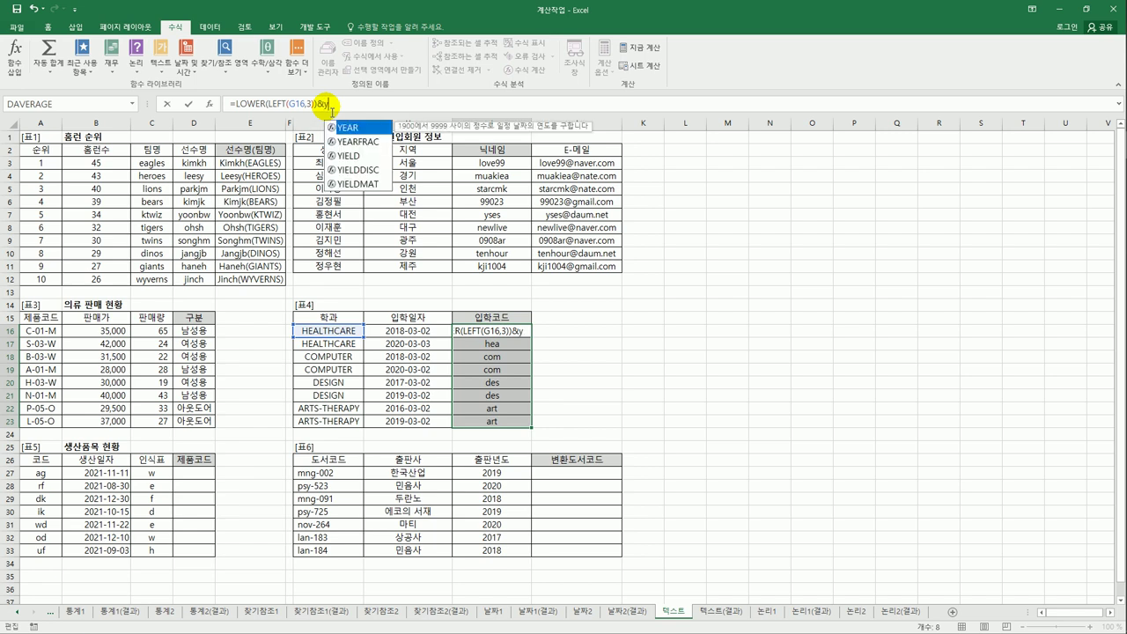
pyautogui.press('Tab')
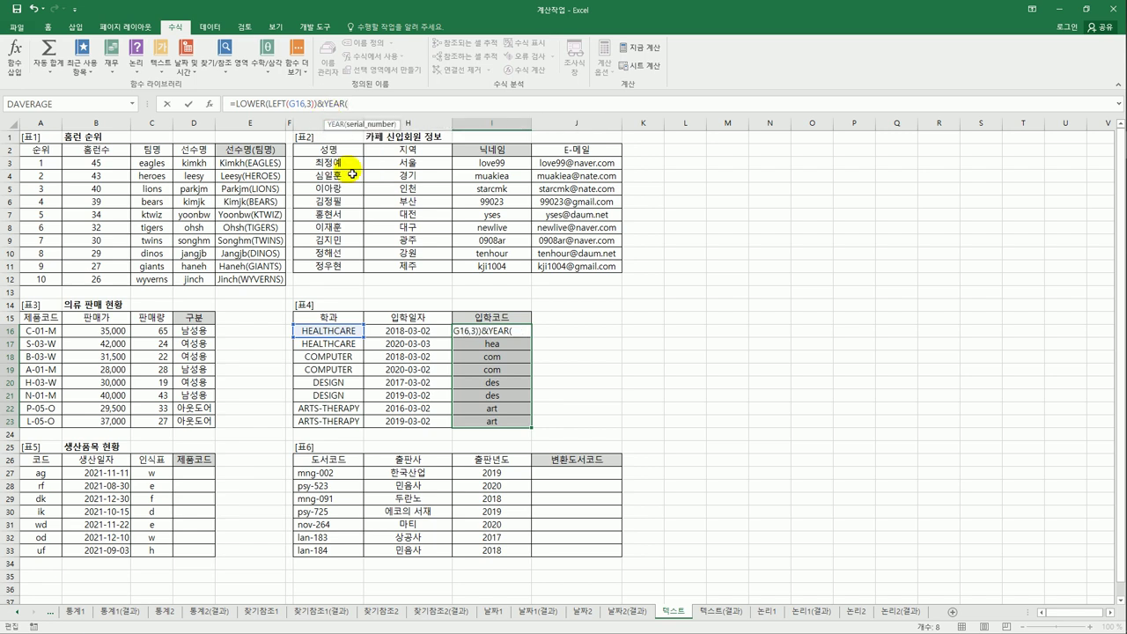
pyautogui.click(393, 333)
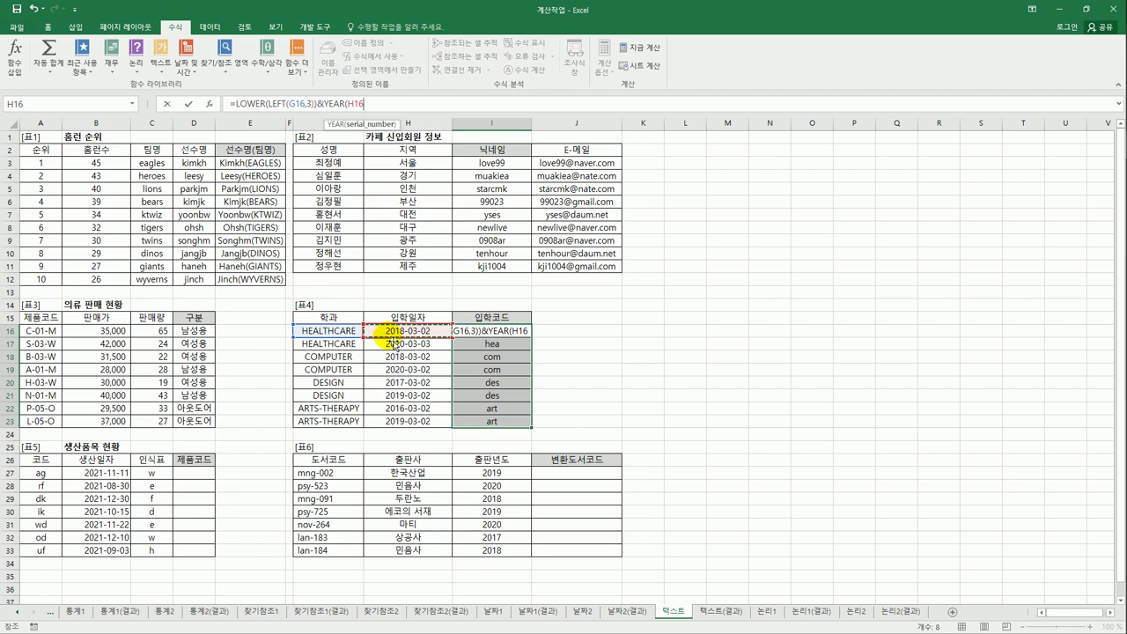
pyautogui.write(')')
pyautogui.press('Return')
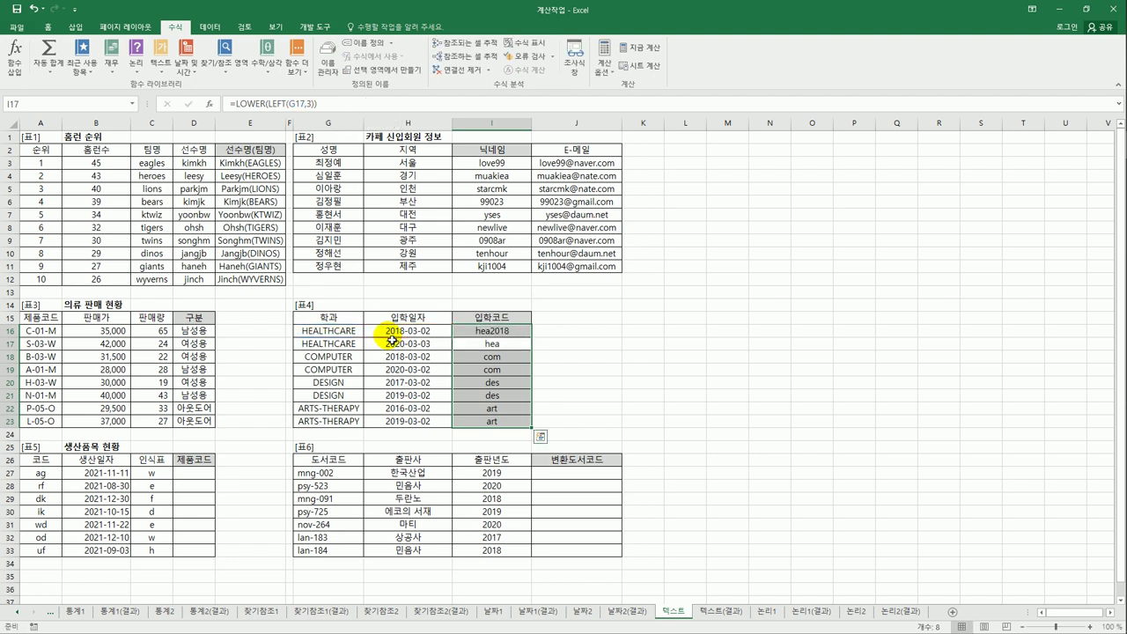
# Fill the extended 입학코드 formula from I16 down through I23 in table 4 and review its LOWER part.
pyautogui.moveTo(498, 332); pyautogui.dragTo(524, 423)
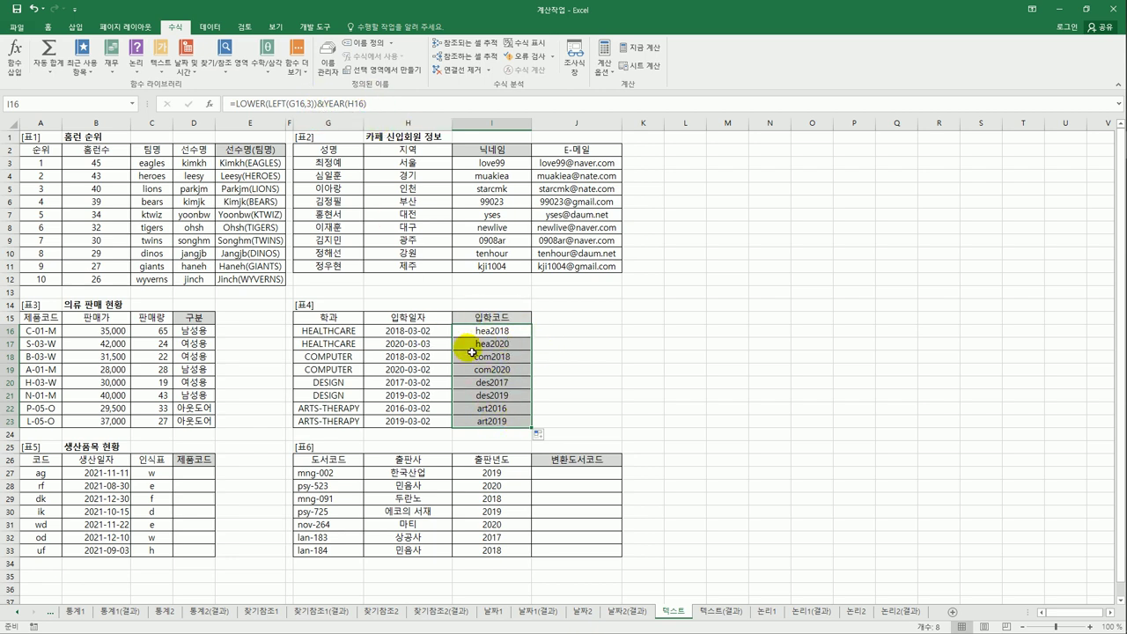
pyautogui.click(318, 104)
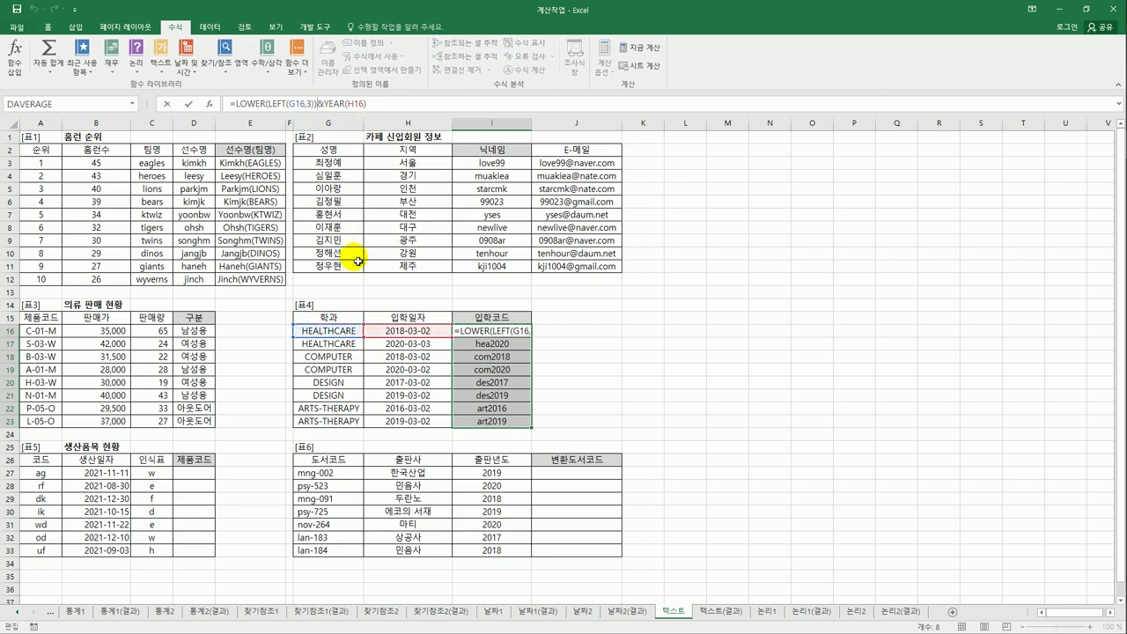
pyautogui.press('Return')
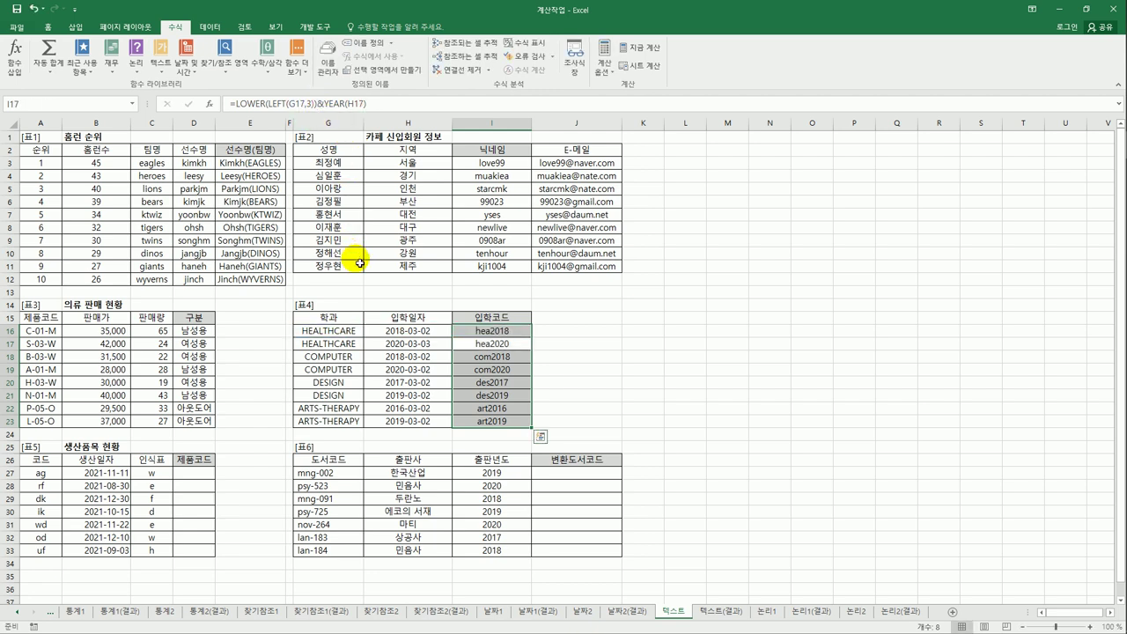
pyautogui.click(518, 332)
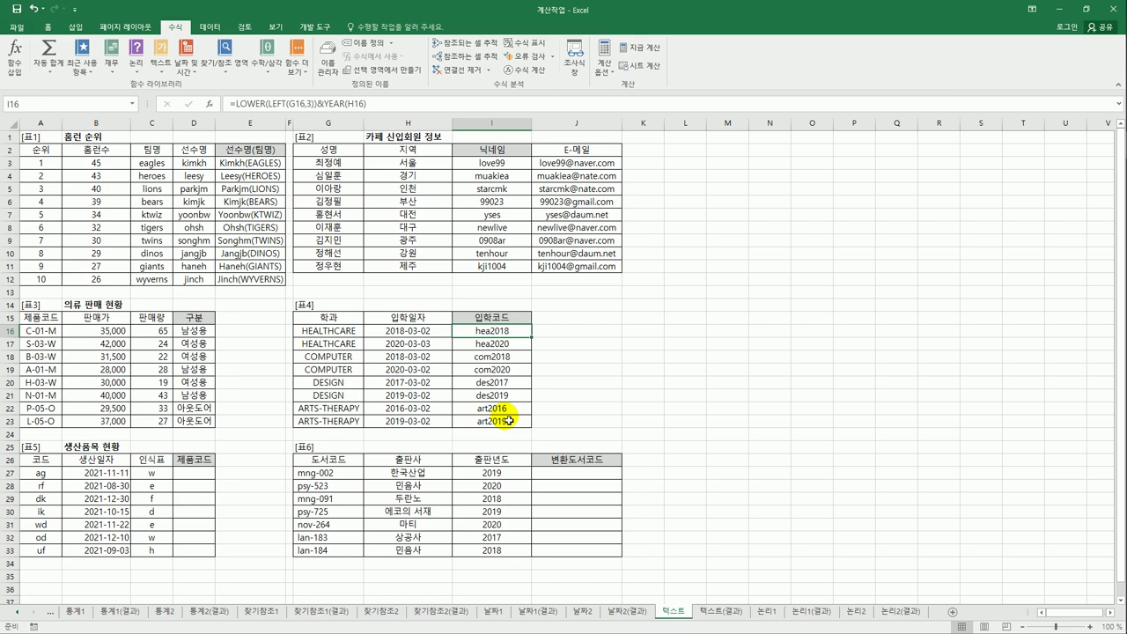
# Start the 제품코드 formula in D27 of table 5 with the code in A27 followed by a join operator, =A27&.
pyautogui.click(196, 475)
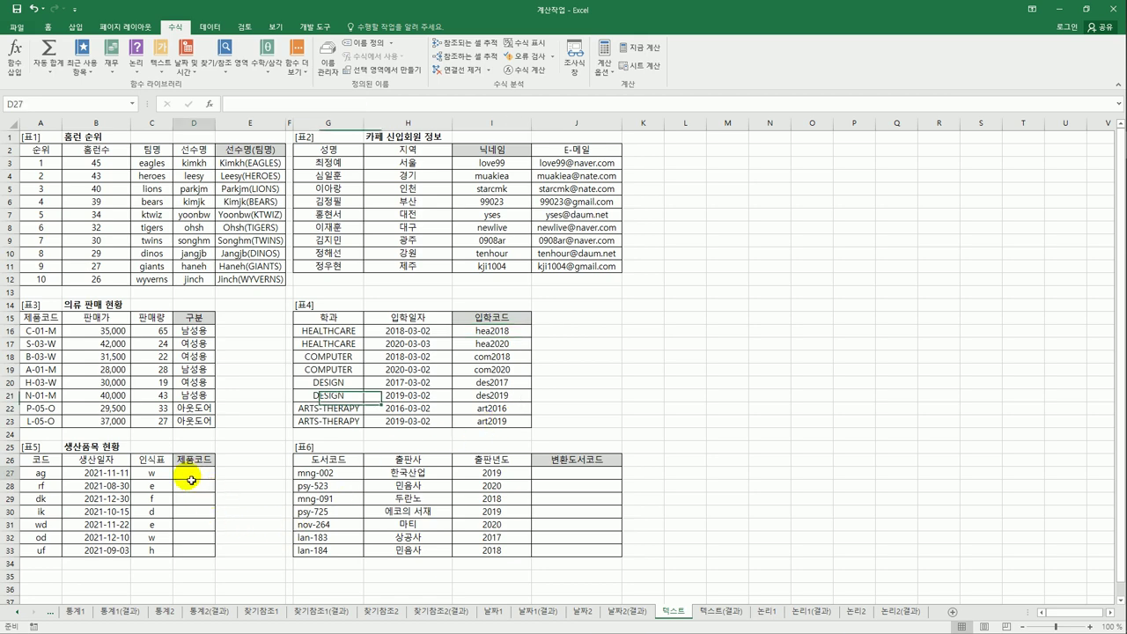
pyautogui.scroll(-5, 239, 474)
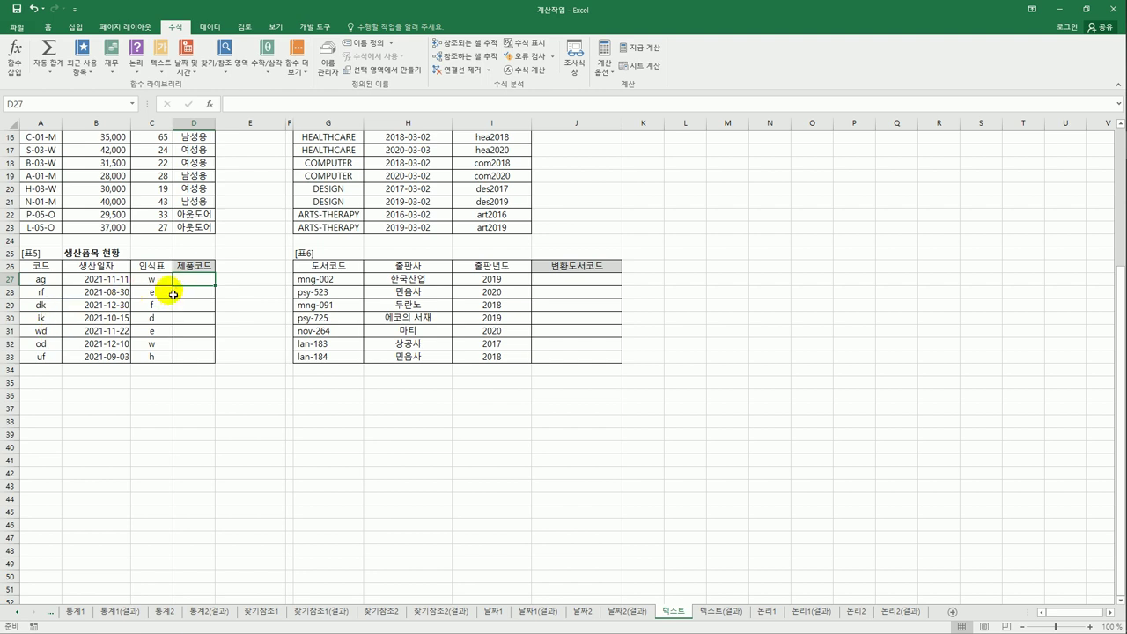
pyautogui.moveTo(192, 282); pyautogui.dragTo(200, 359)
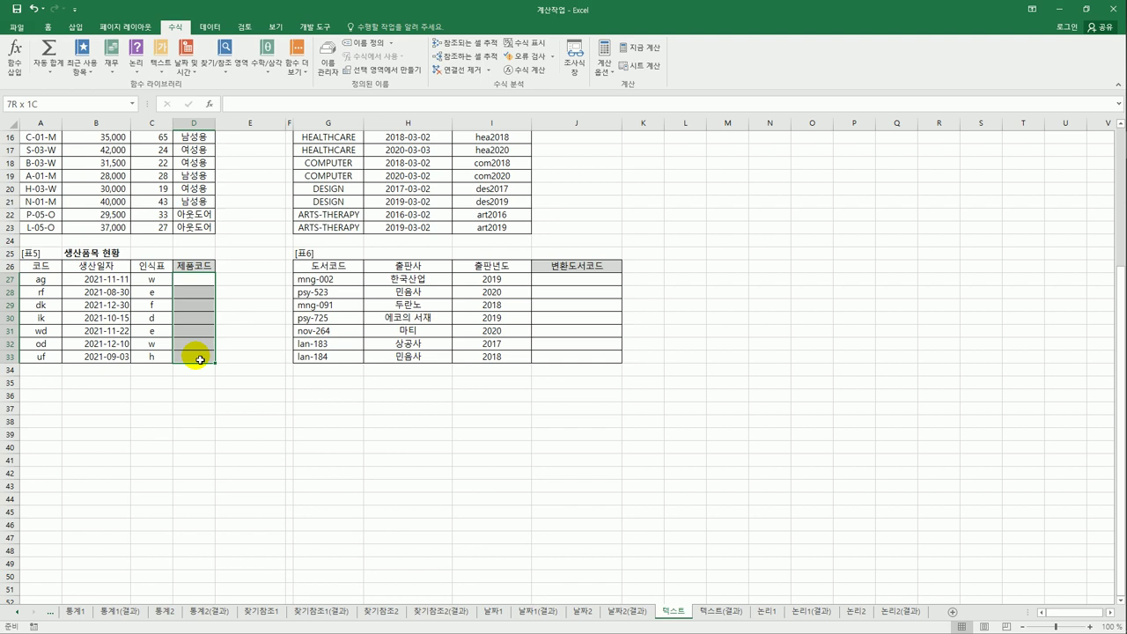
pyautogui.moveTo(200, 359); pyautogui.dragTo(199, 359)
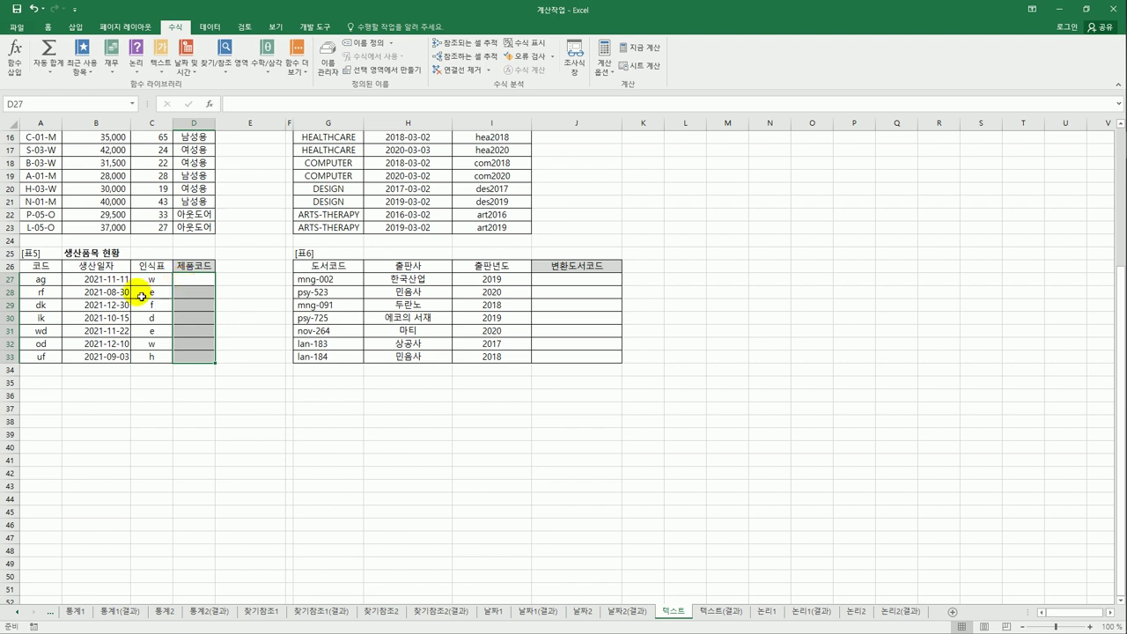
pyautogui.click(50, 283)
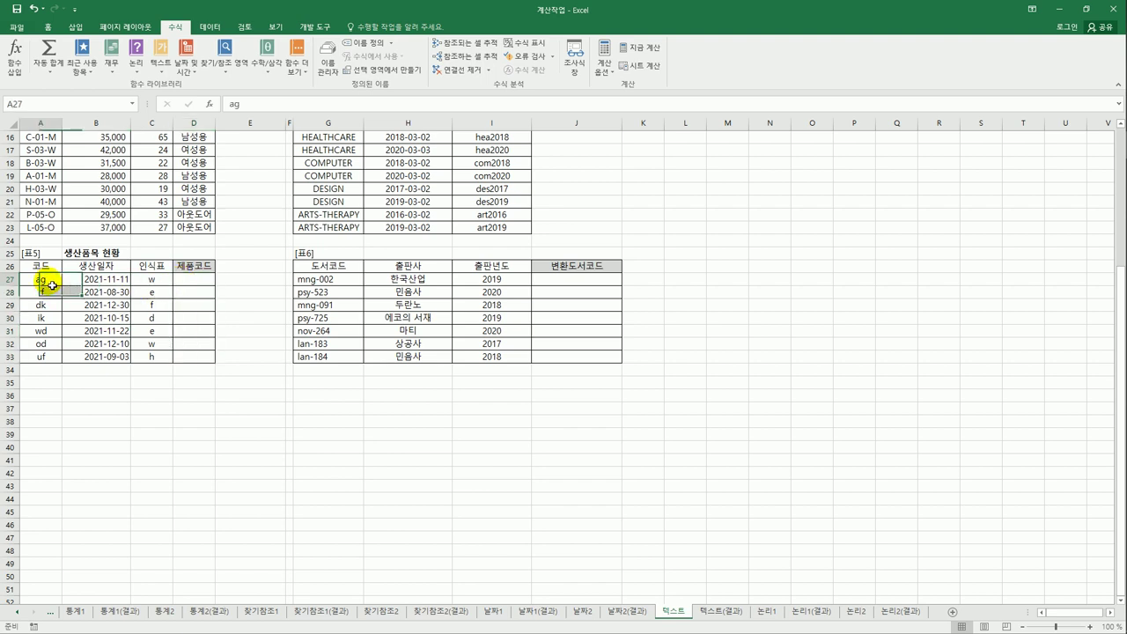
pyautogui.click(153, 280)
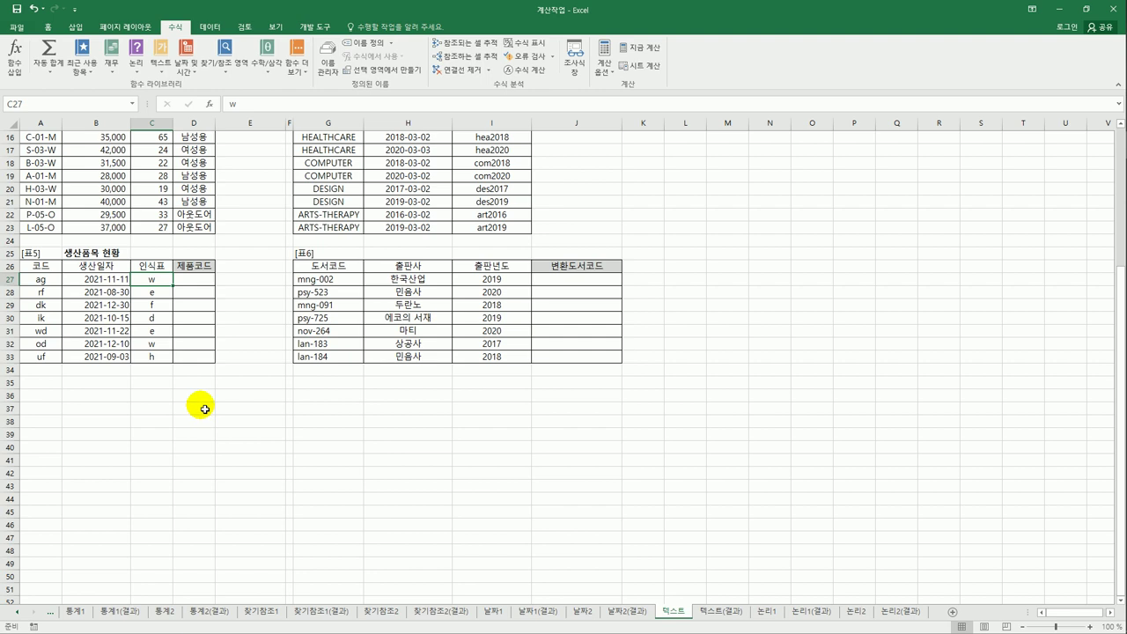
pyautogui.click(193, 284)
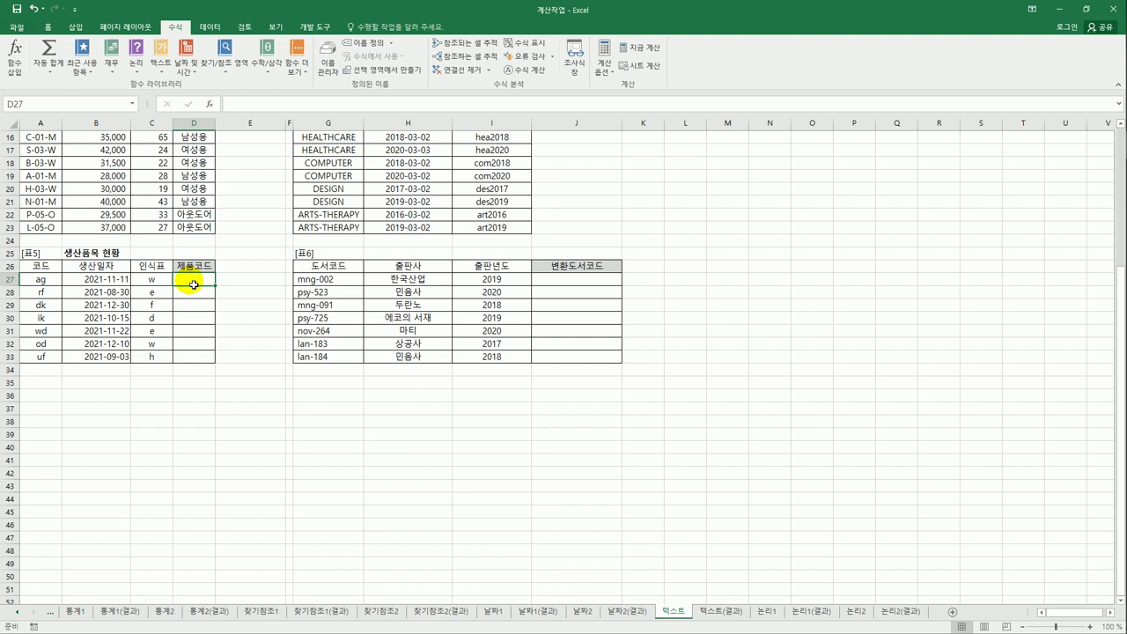
pyautogui.write('=')
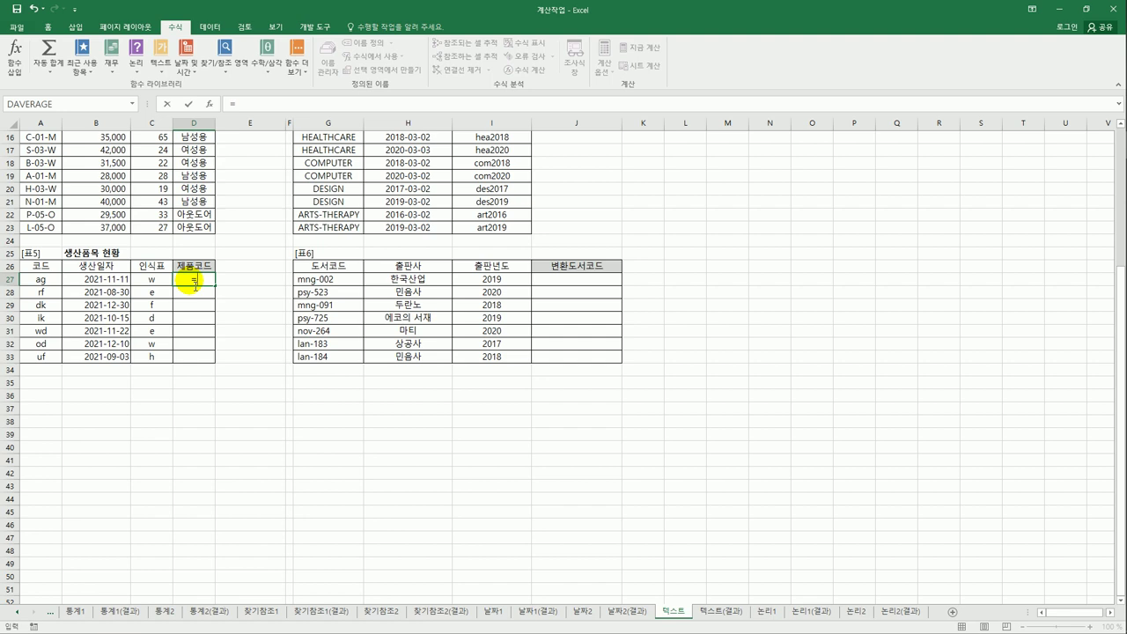
pyautogui.click(53, 284)
pyautogui.write('&')
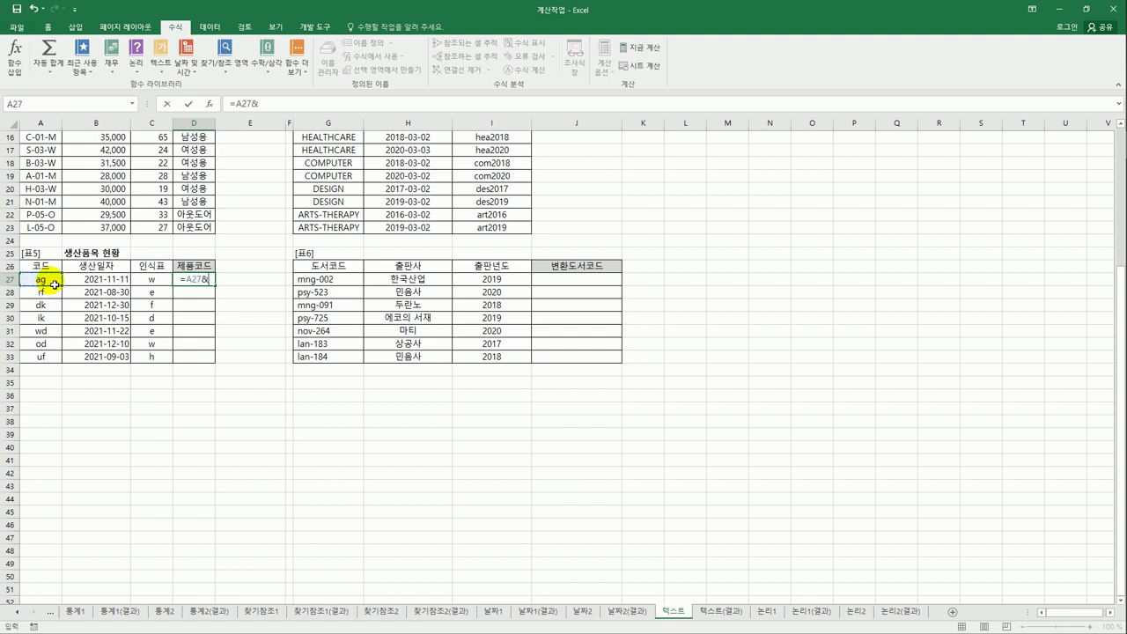
# Continue the D27 formula with a hyphen and the production month, making it =A27&"-"&MONTH(B27).
pyautogui.write('"-"&mo')
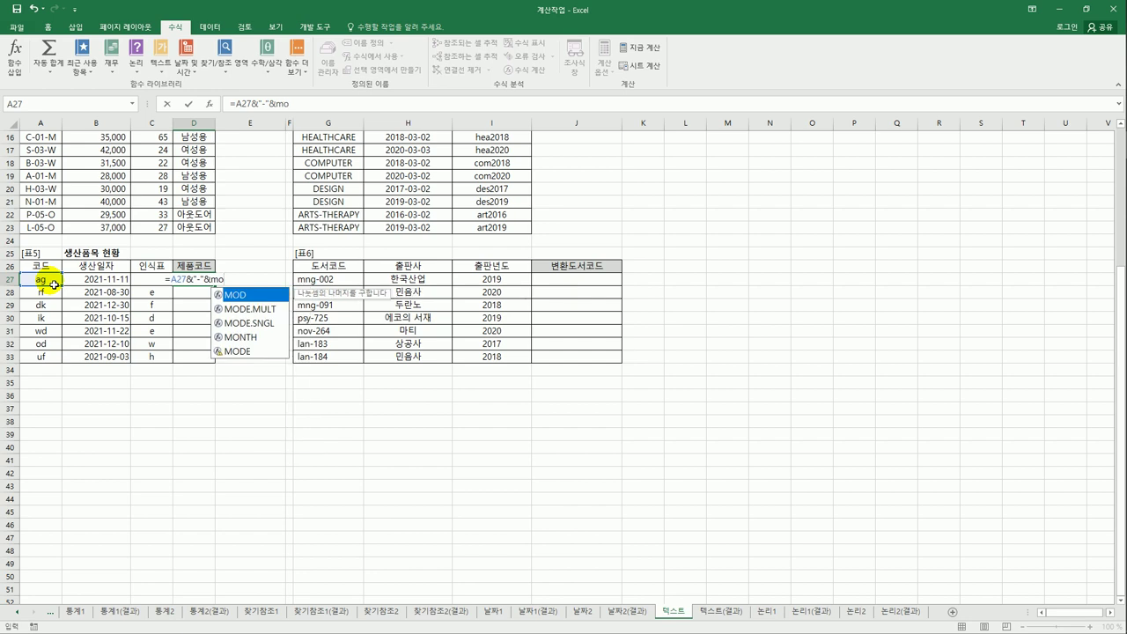
pyautogui.click(236, 337)
pyautogui.doubleClick(236, 337)
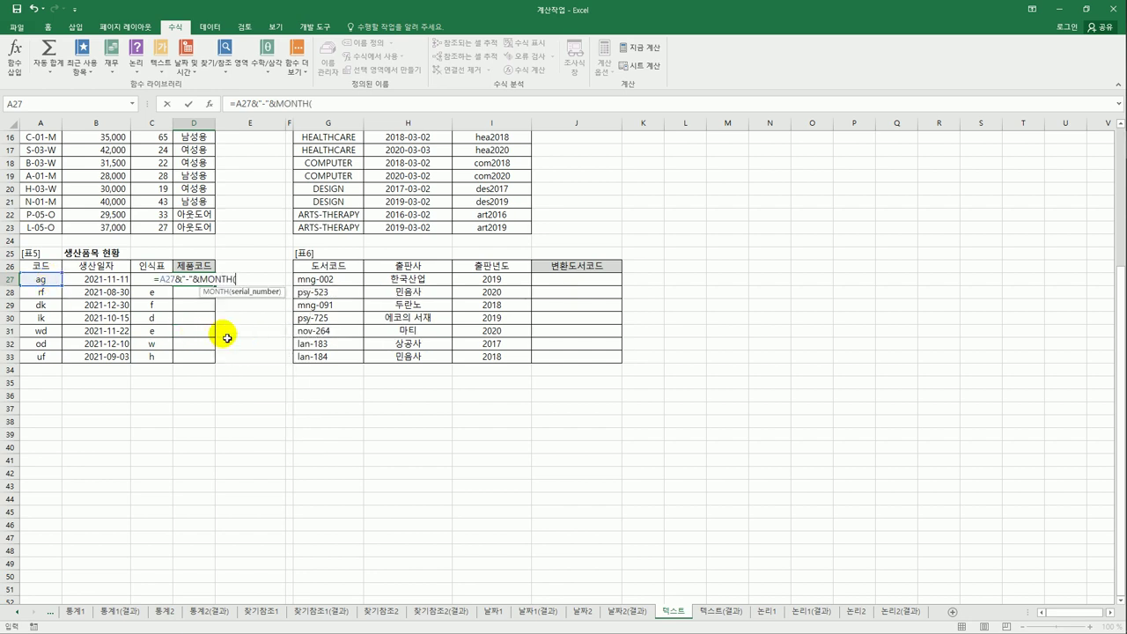
pyautogui.click(117, 281)
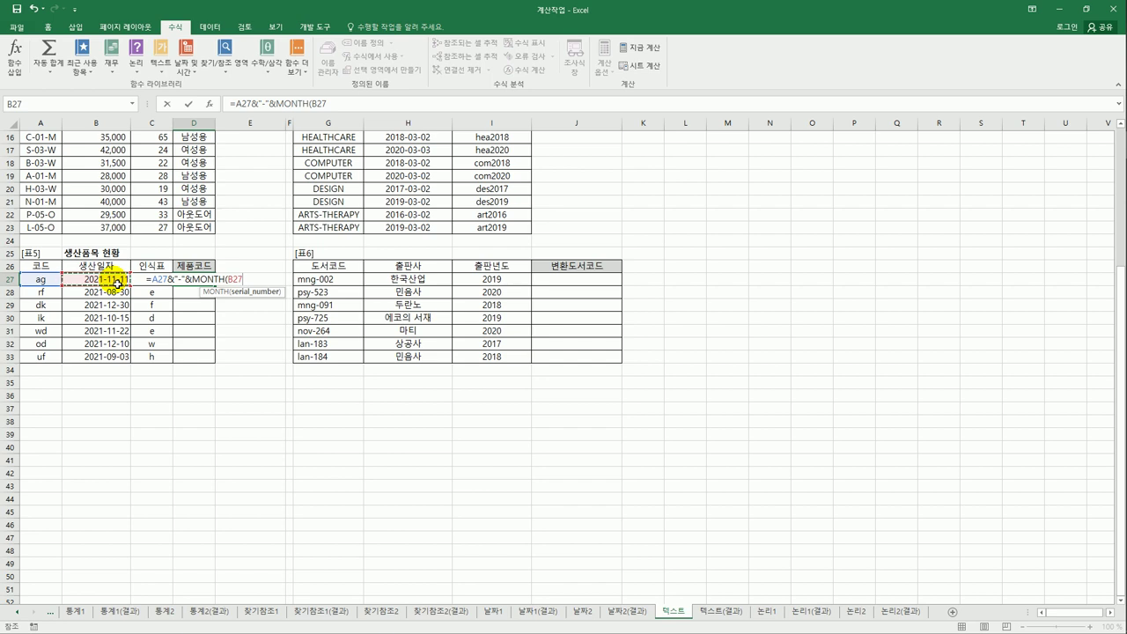
pyautogui.write(')')
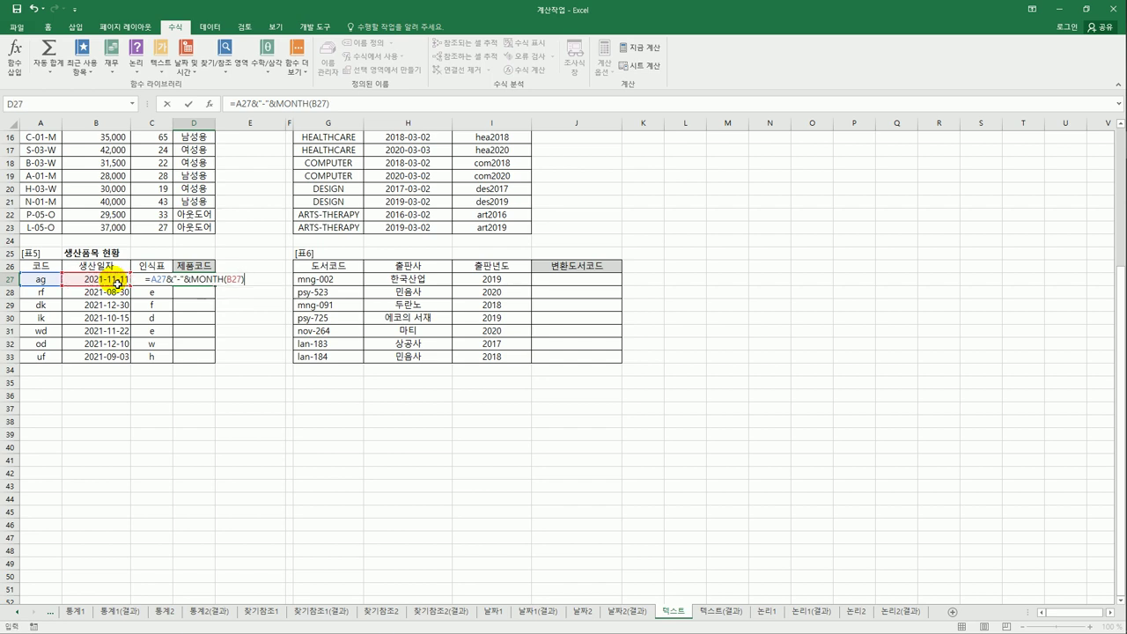
# Append &"-"&C27 to the D27 formula, confirm it, and fill it down through D33.
pyautogui.write('&"-')
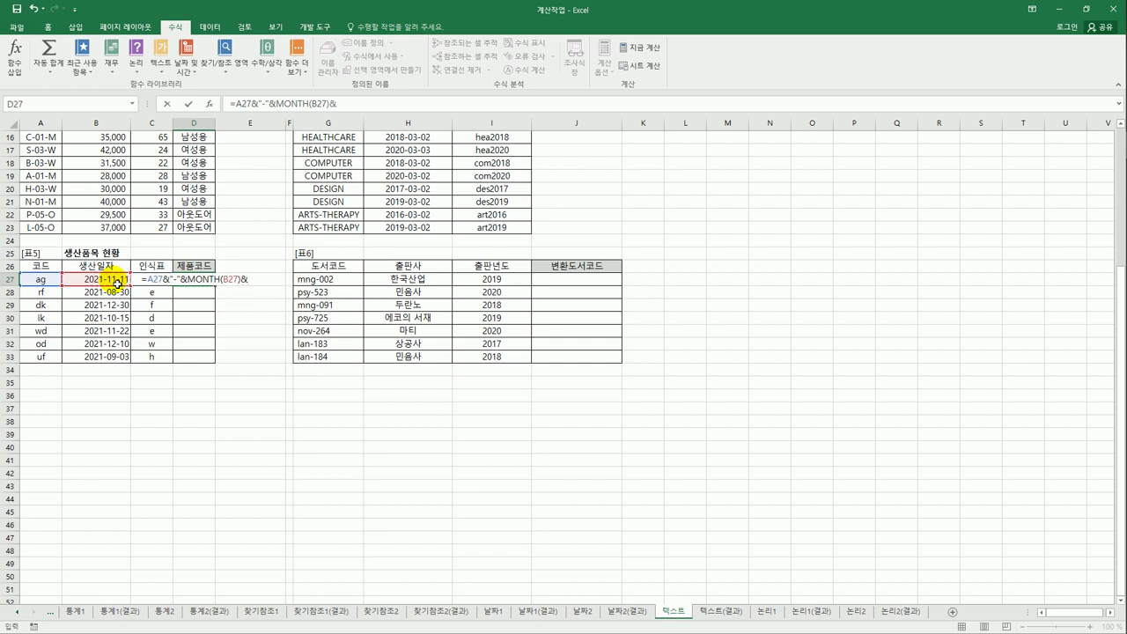
pyautogui.write('"')
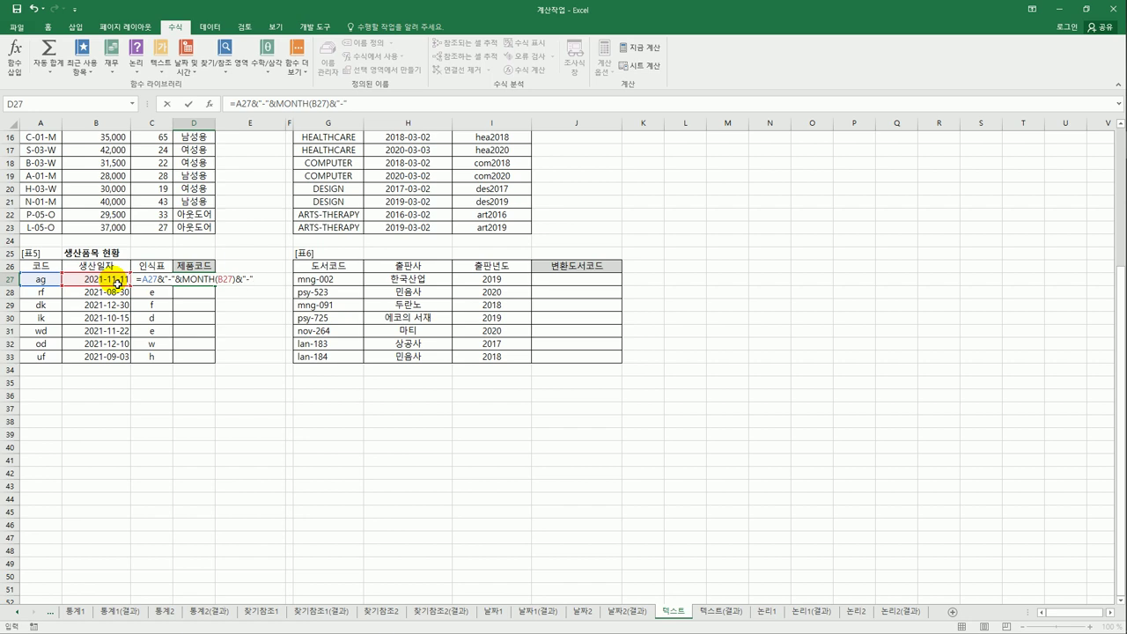
pyautogui.write('&')
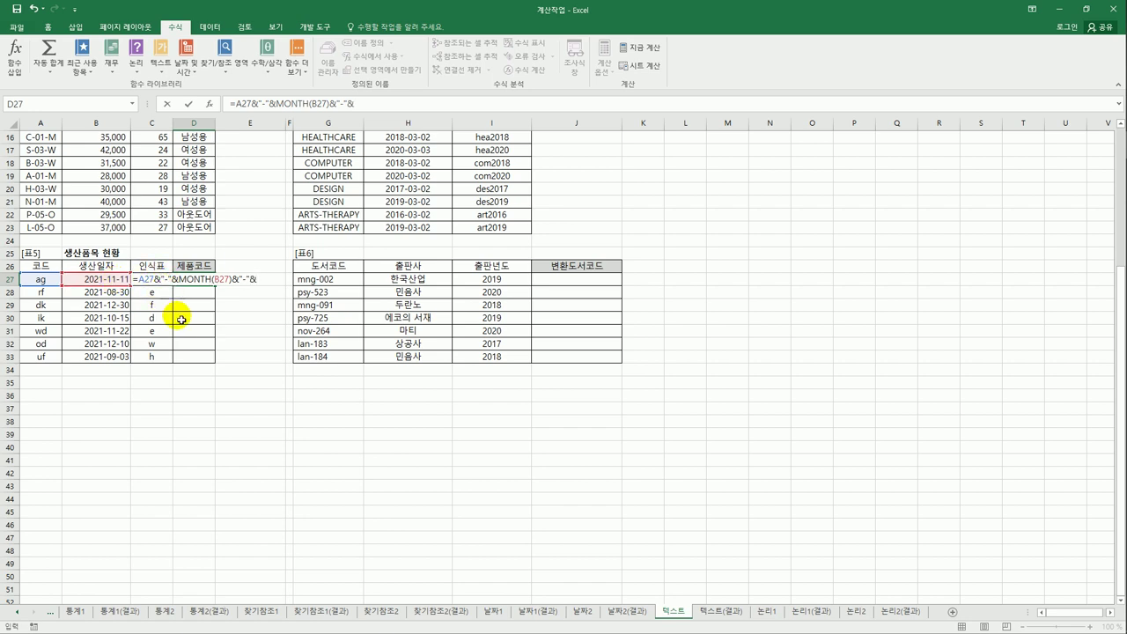
pyautogui.press('Left')
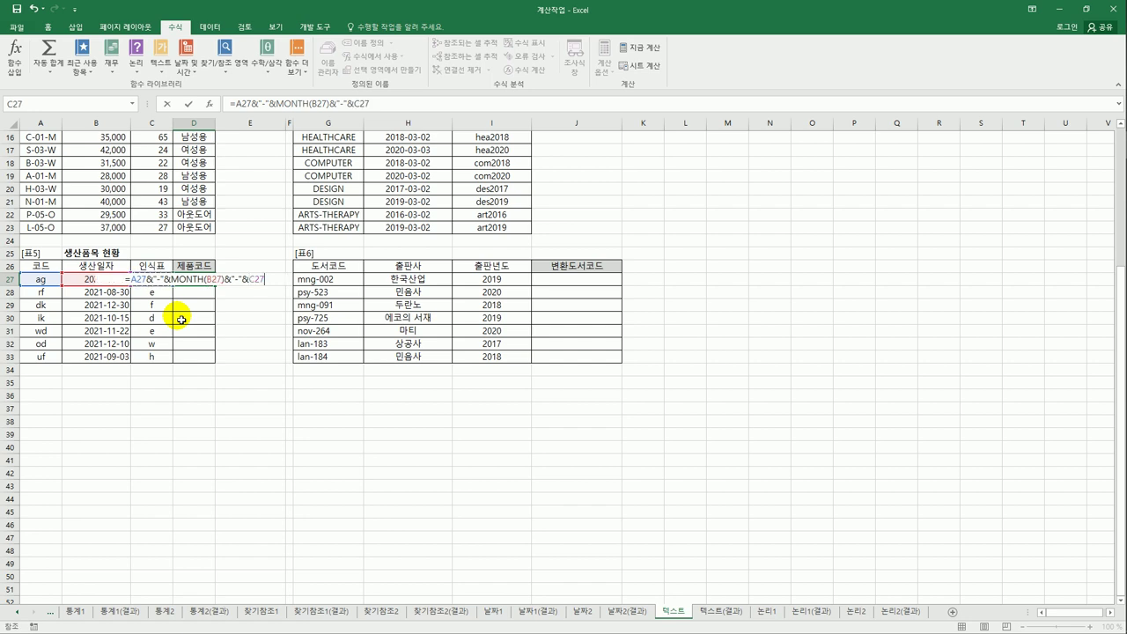
pyautogui.hotkey('ctrl', 'Return')
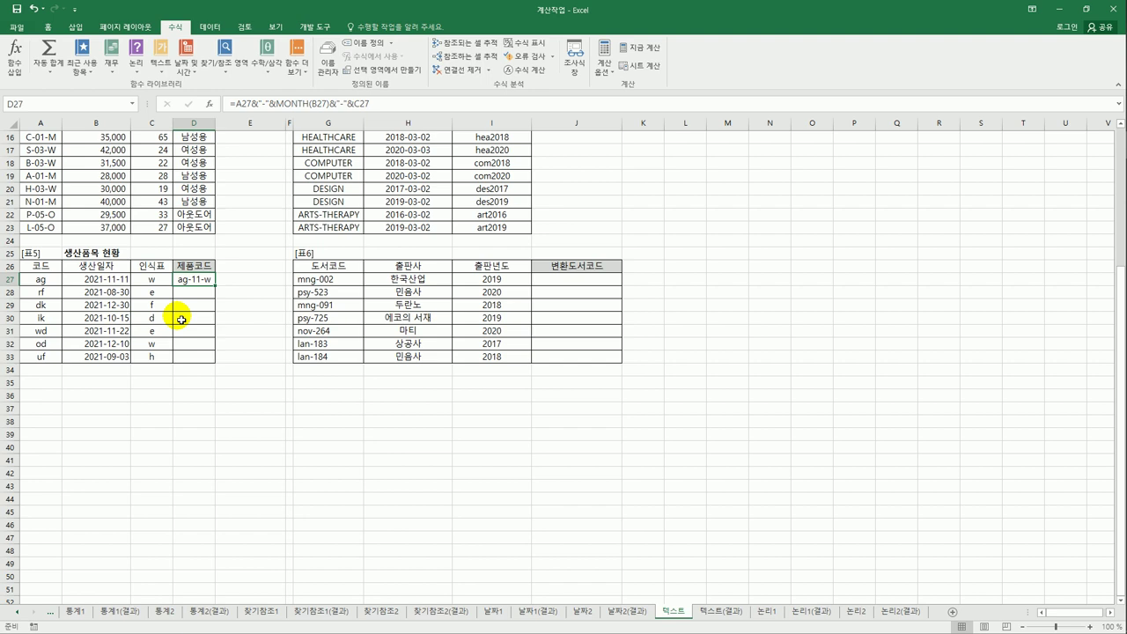
pyautogui.moveTo(215, 285); pyautogui.dragTo(213, 361)
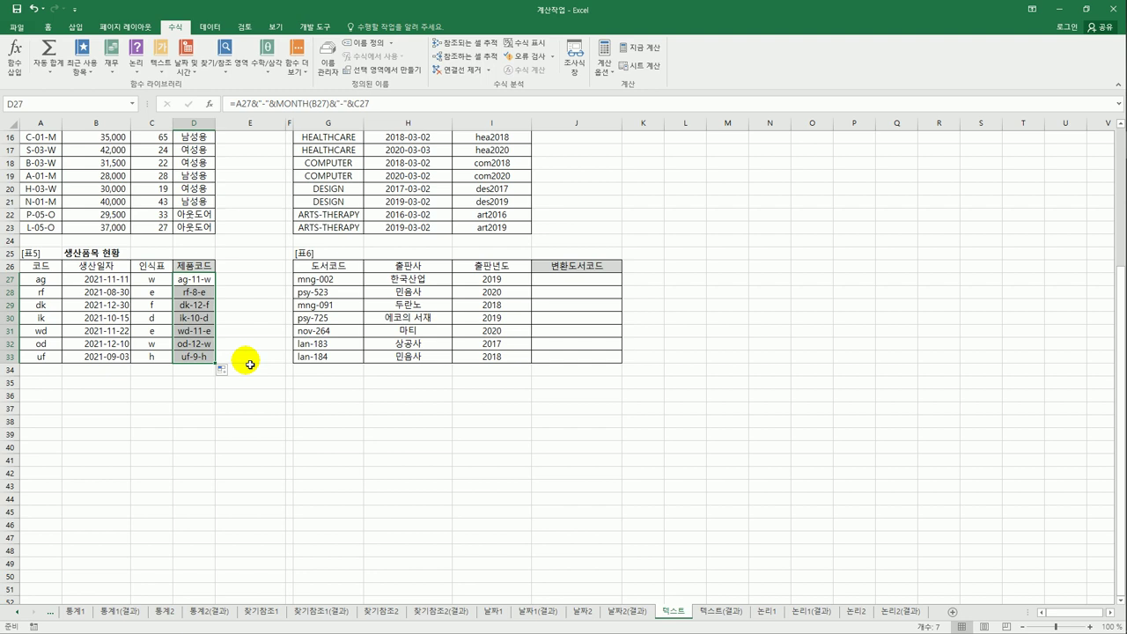
# Wrap the D27 formula in UPPER as =UPPER(A27&"-"&MONTH(B27)&"-"&C27) and fill it down through D33.
pyautogui.click(208, 281)
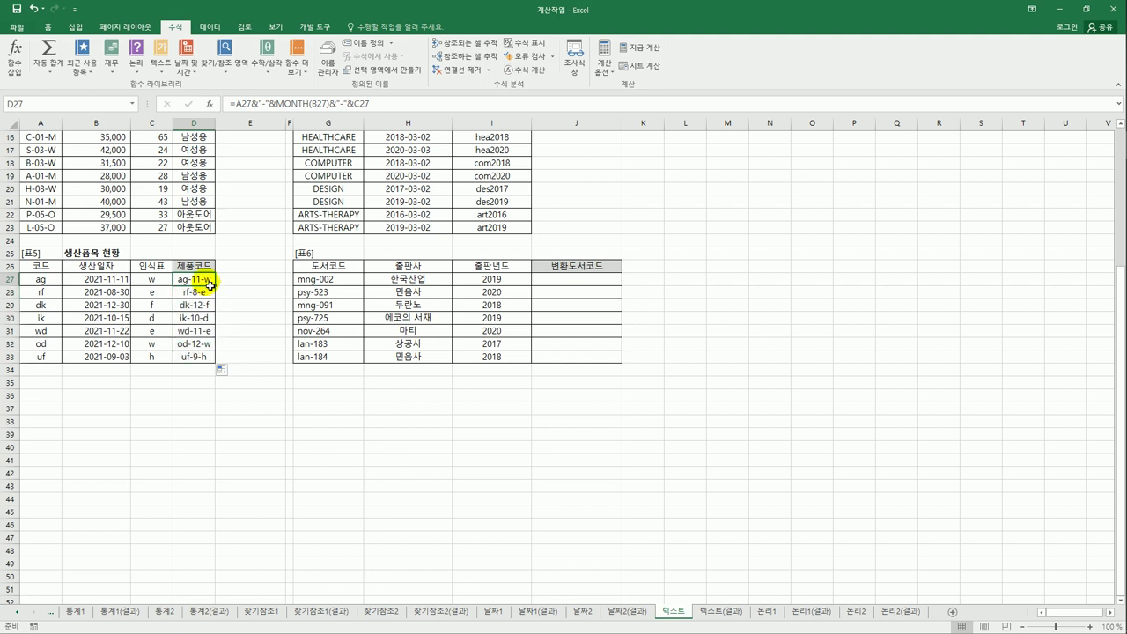
pyautogui.click(232, 104)
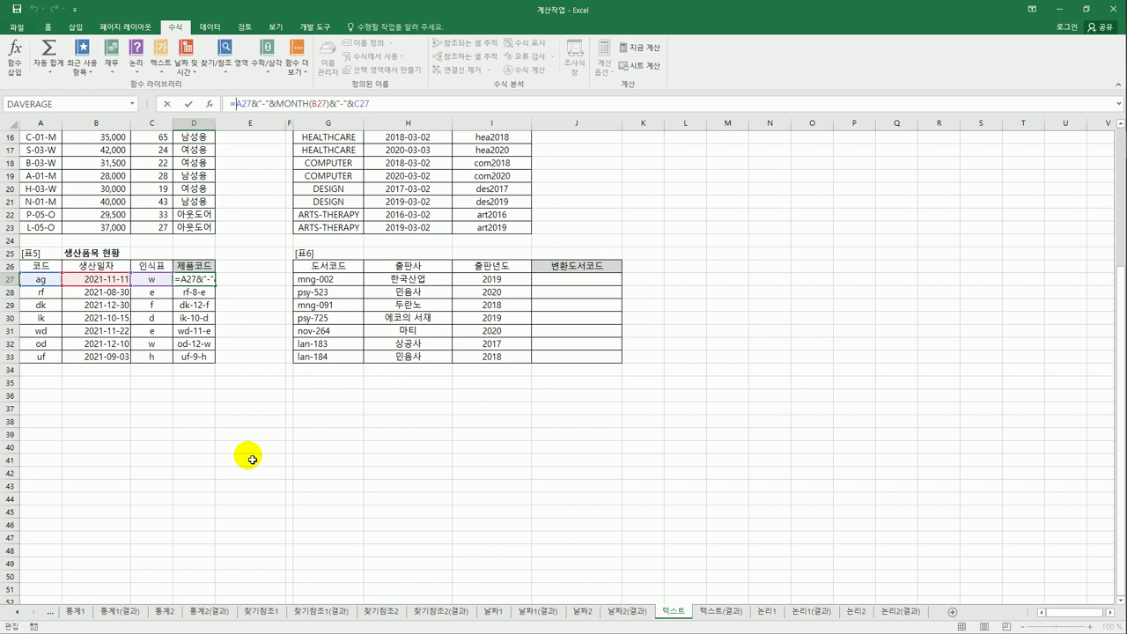
pyautogui.write('up')
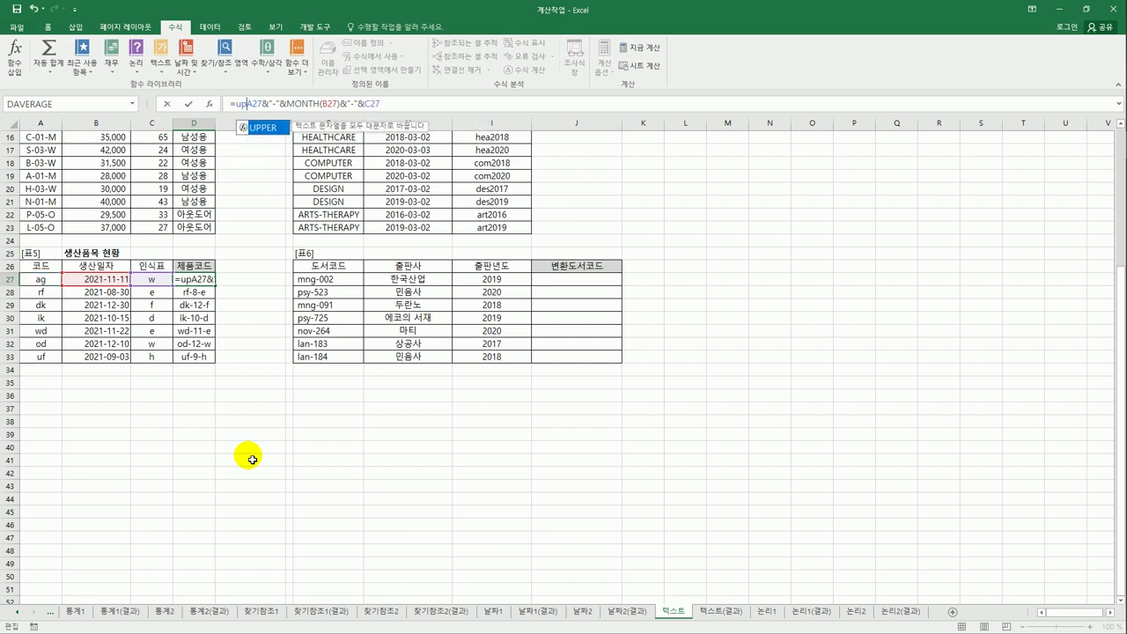
pyautogui.doubleClick(261, 128)
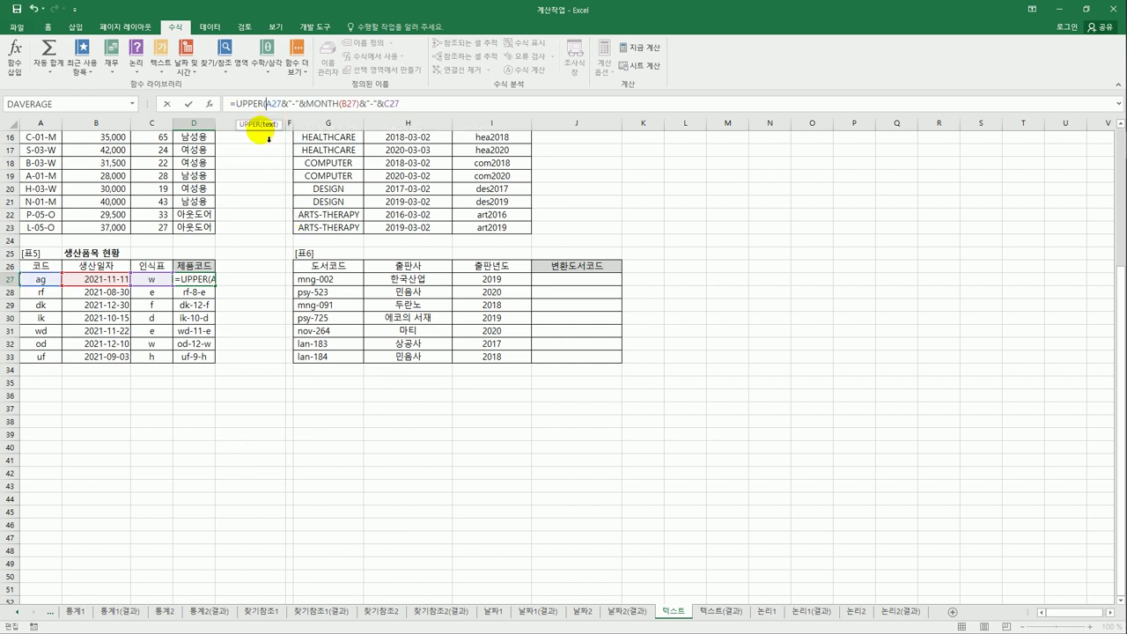
pyautogui.click(408, 103)
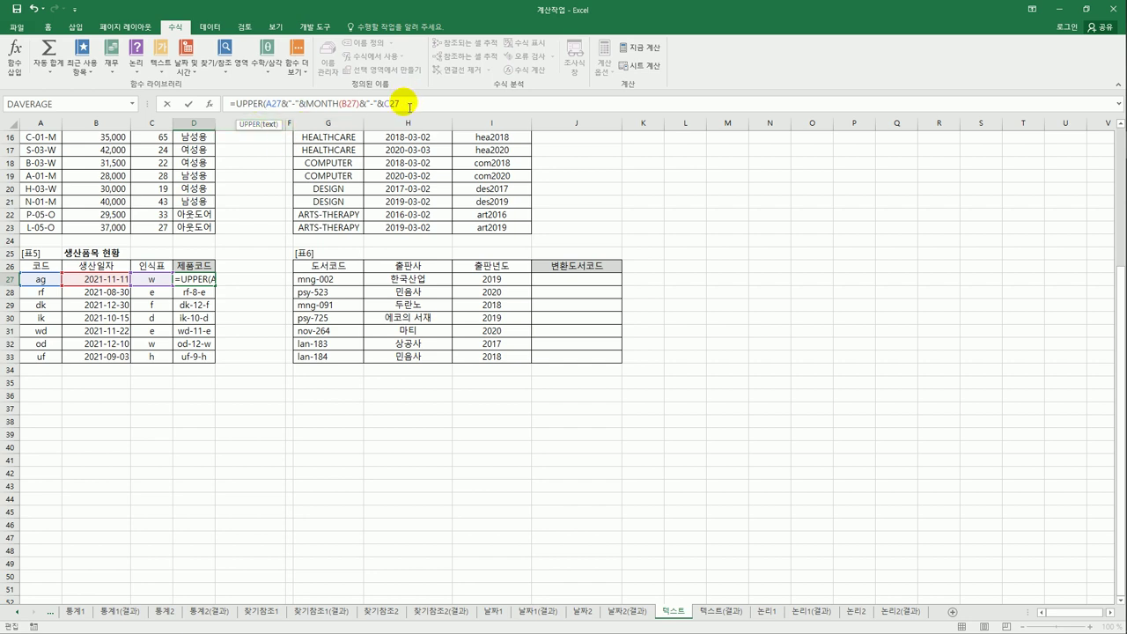
pyautogui.write(')')
pyautogui.press('Return')
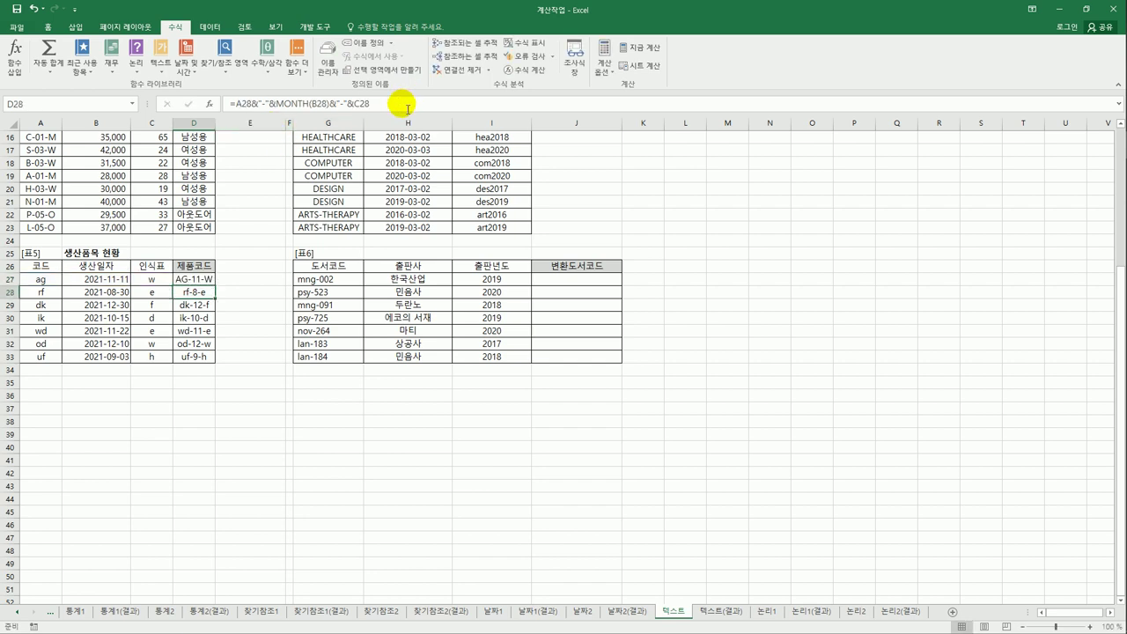
pyautogui.click(208, 280)
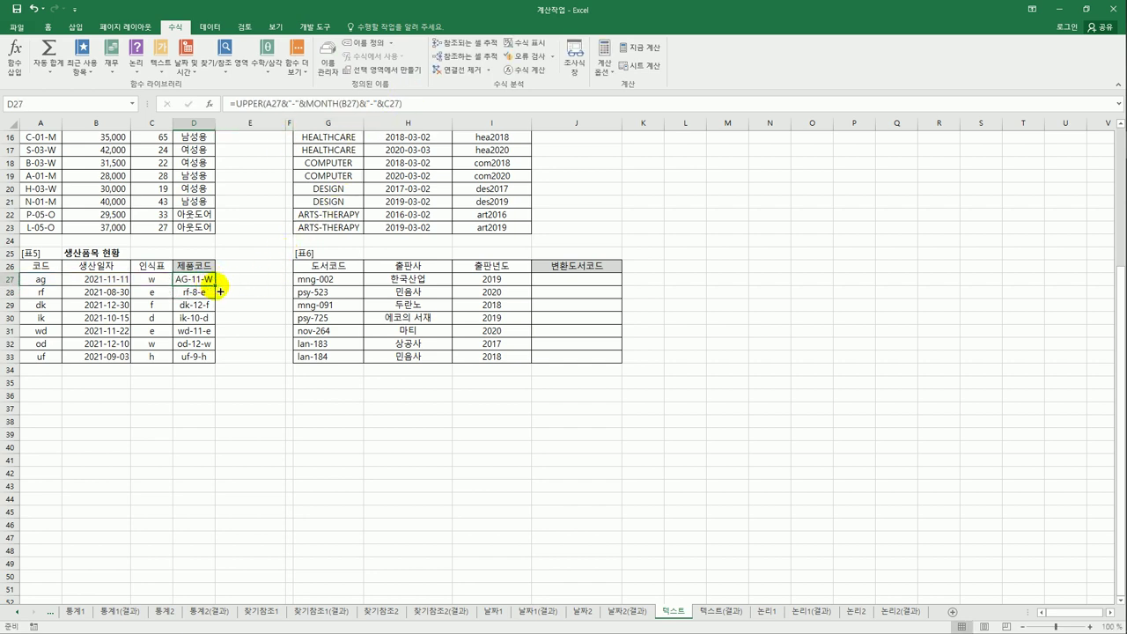
pyautogui.moveTo(220, 292); pyautogui.dragTo(220, 357)
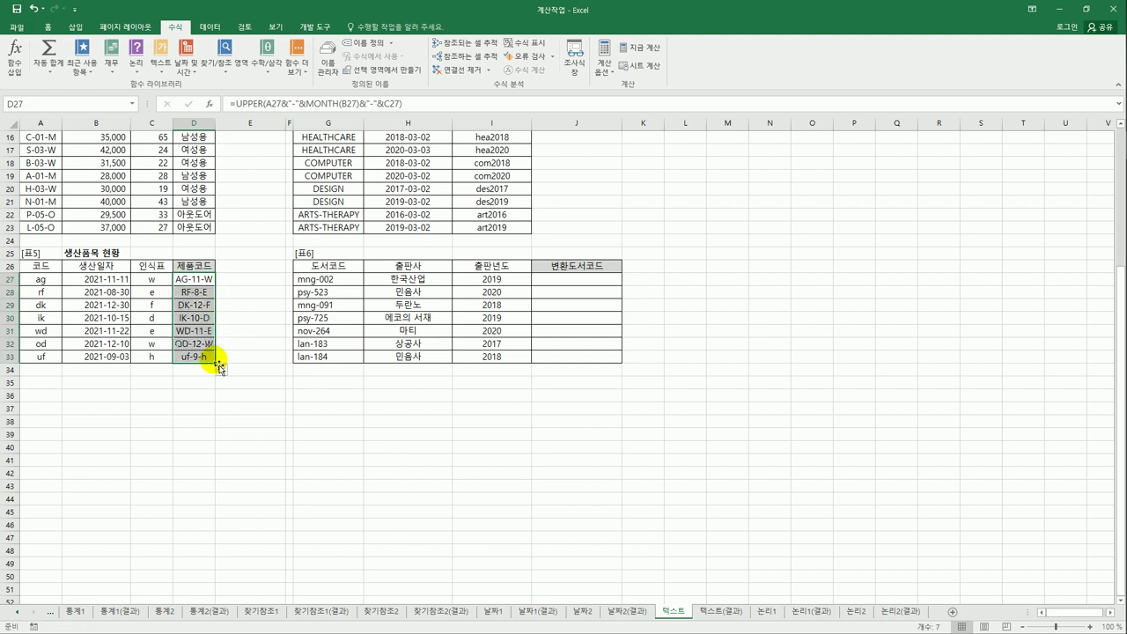
pyautogui.click(202, 357)
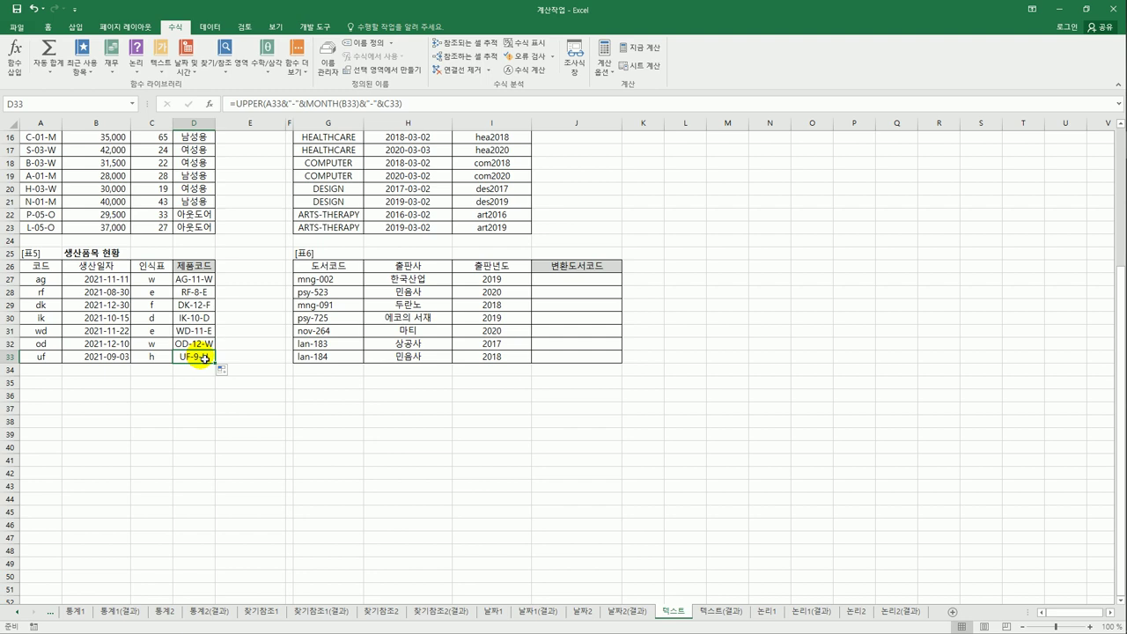
# Examine how the first 도서코드 entries in G27 and G28 of table 6 are written, leaving the cells unedited.
pyautogui.click(328, 280)
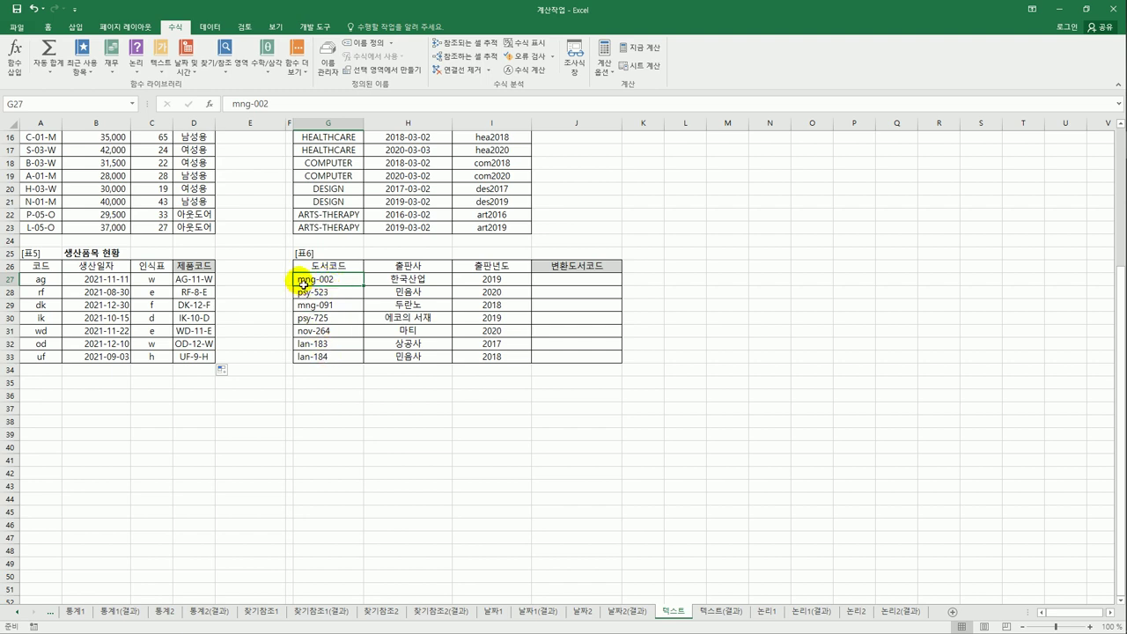
pyautogui.doubleClick(303, 282)
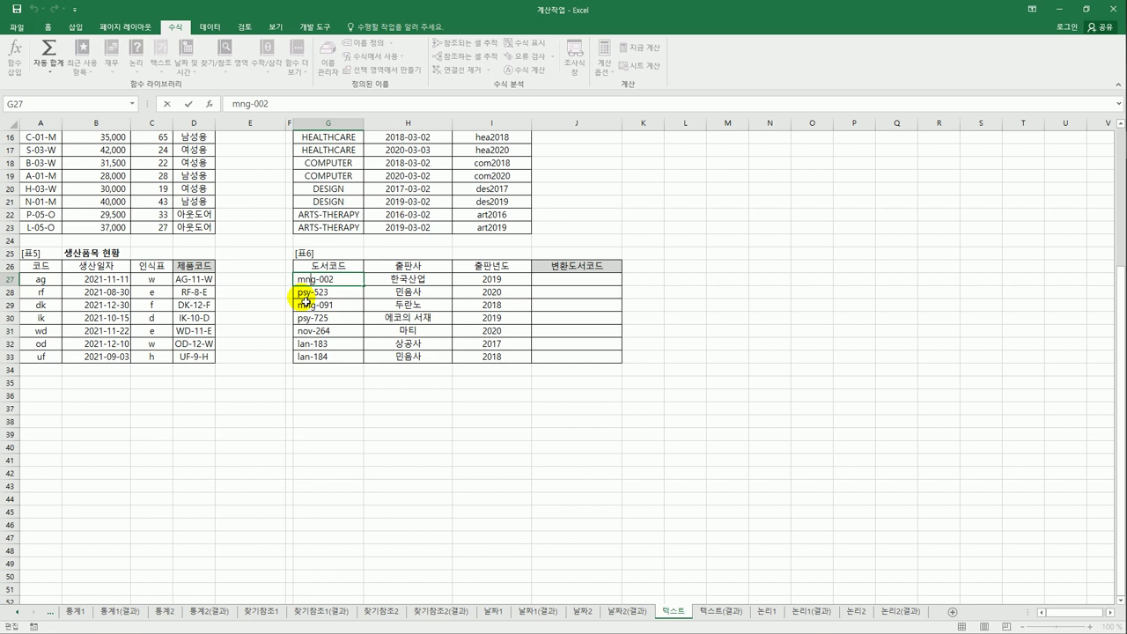
pyautogui.press('Right')
pyautogui.press('Escape')
pyautogui.press('Down')
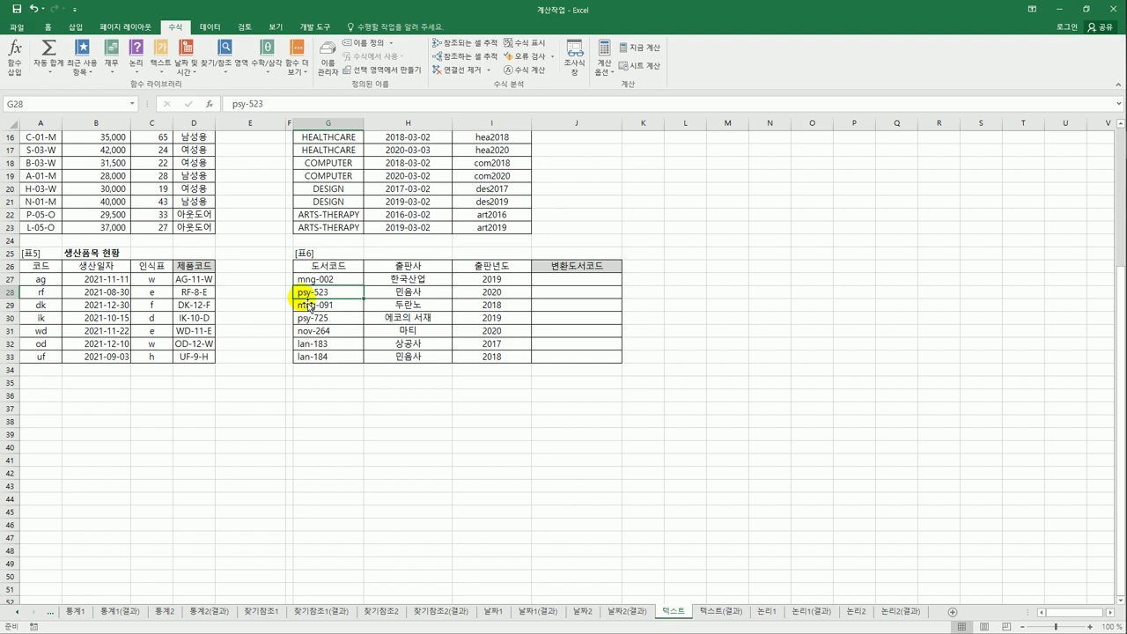
# Enter =TRIM(G27) in J27 of table 6's 변환도서코드 column and fill it down through J33.
pyautogui.click(571, 279)
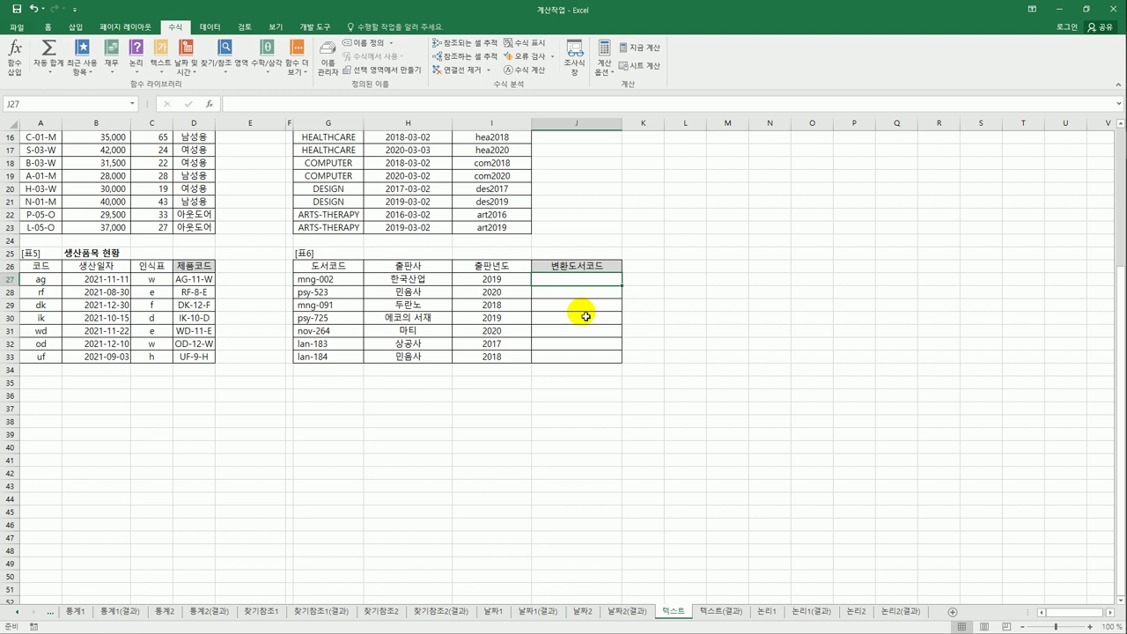
pyautogui.press('BackSpace')
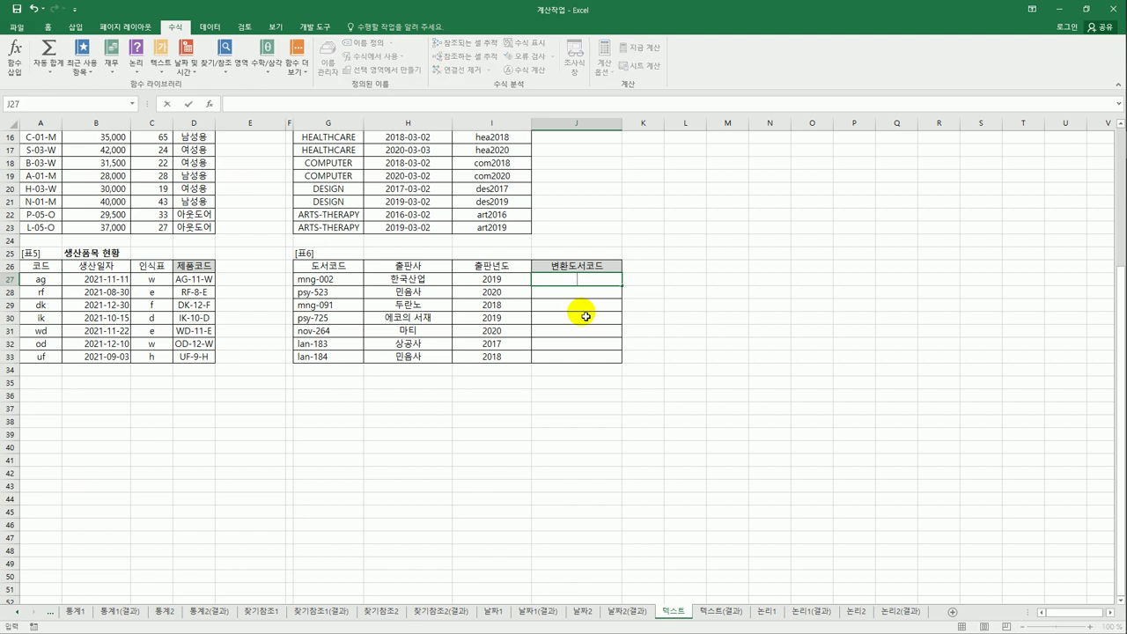
pyautogui.write('=t')
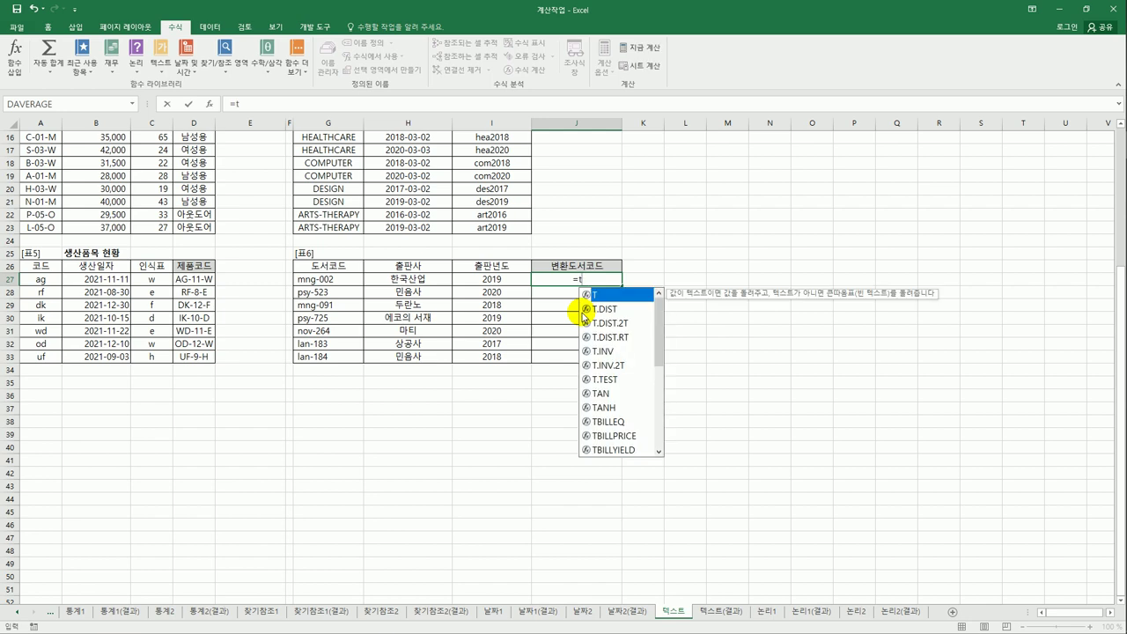
pyautogui.write('r')
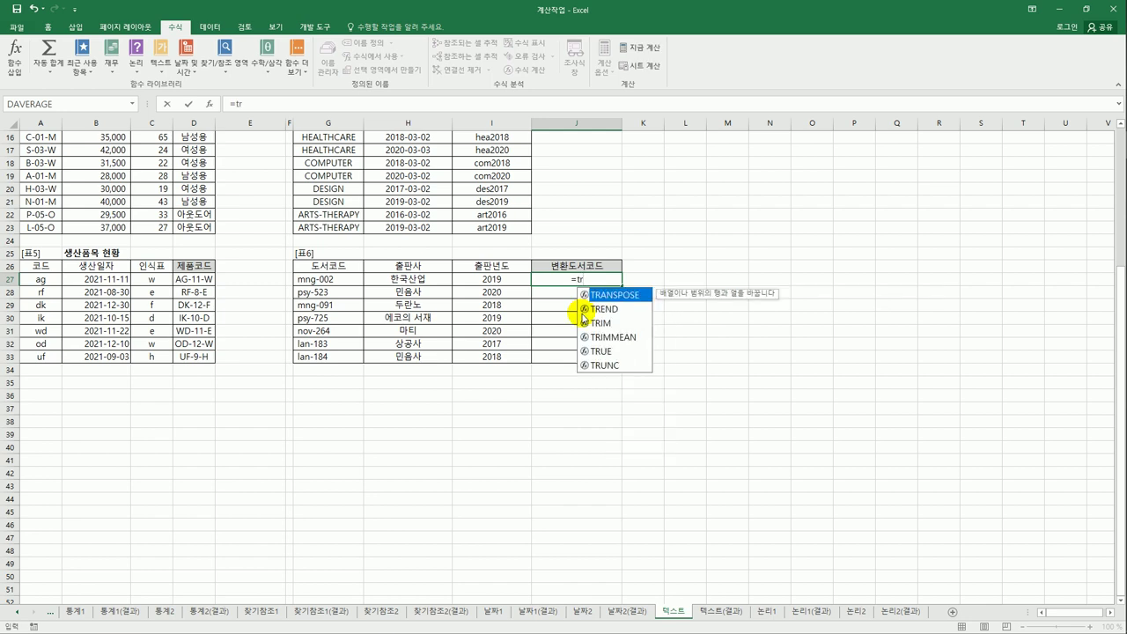
pyautogui.click(597, 325)
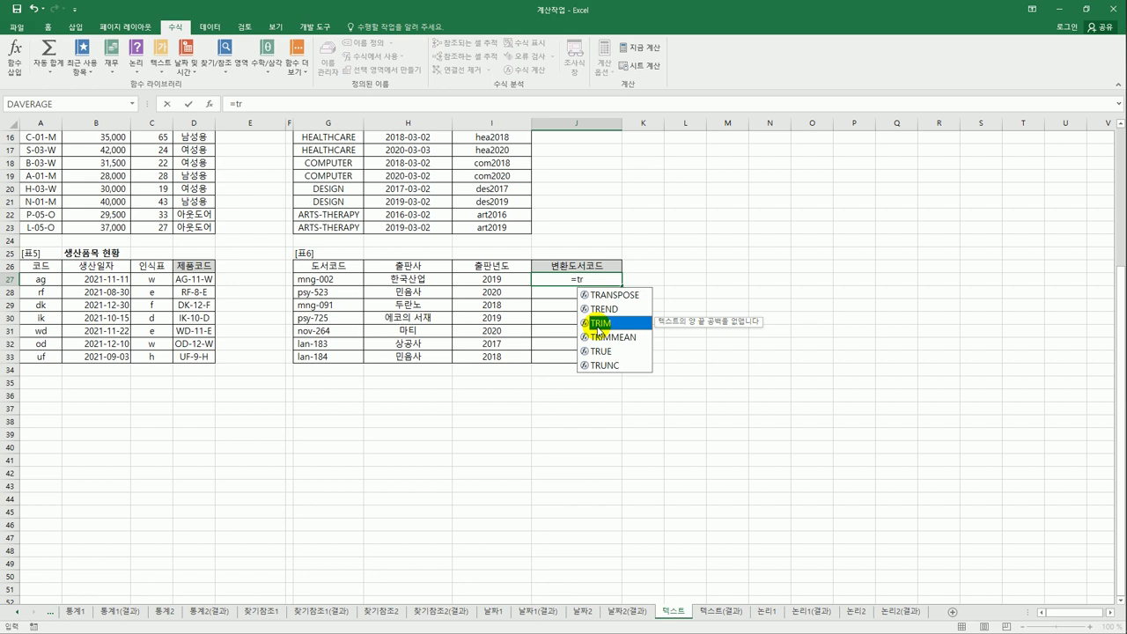
pyautogui.doubleClick(597, 328)
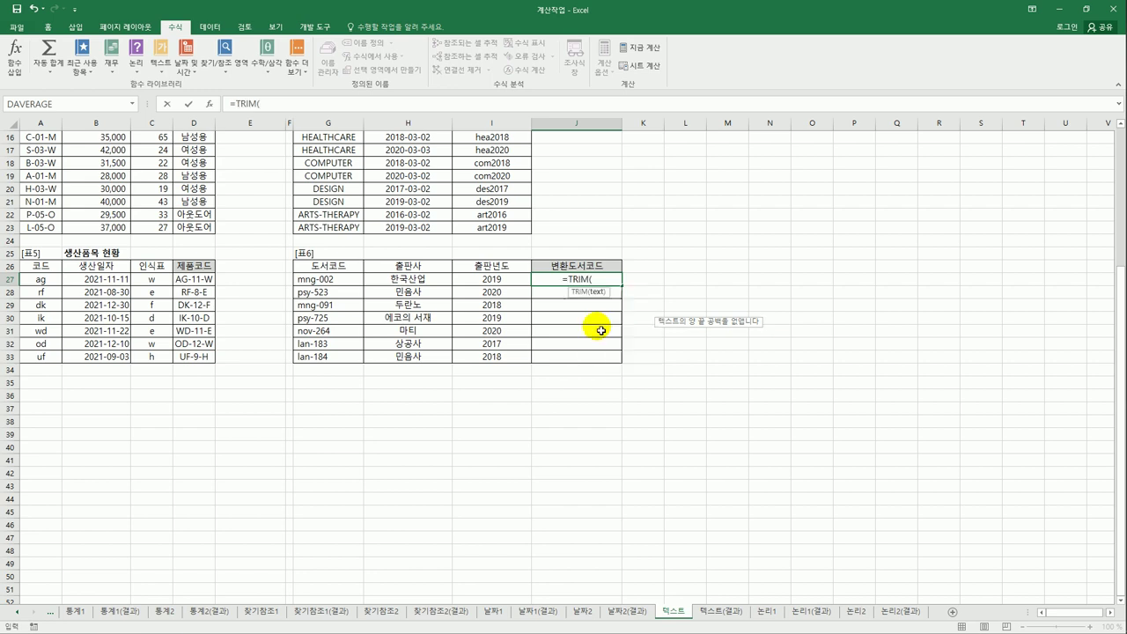
pyautogui.click(330, 282)
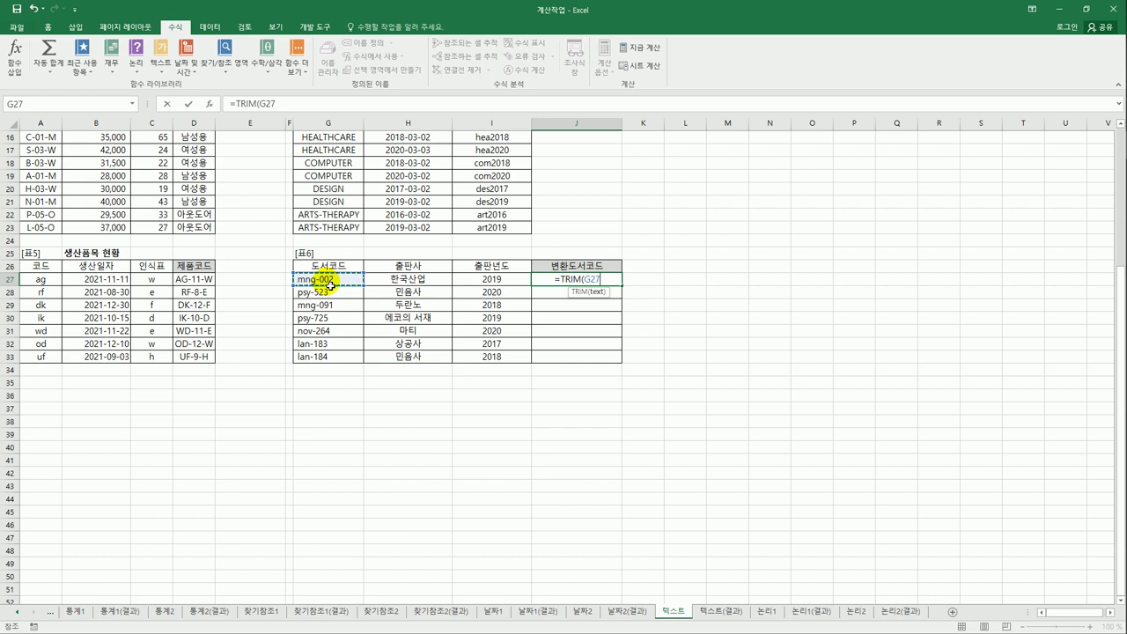
pyautogui.press('Return')
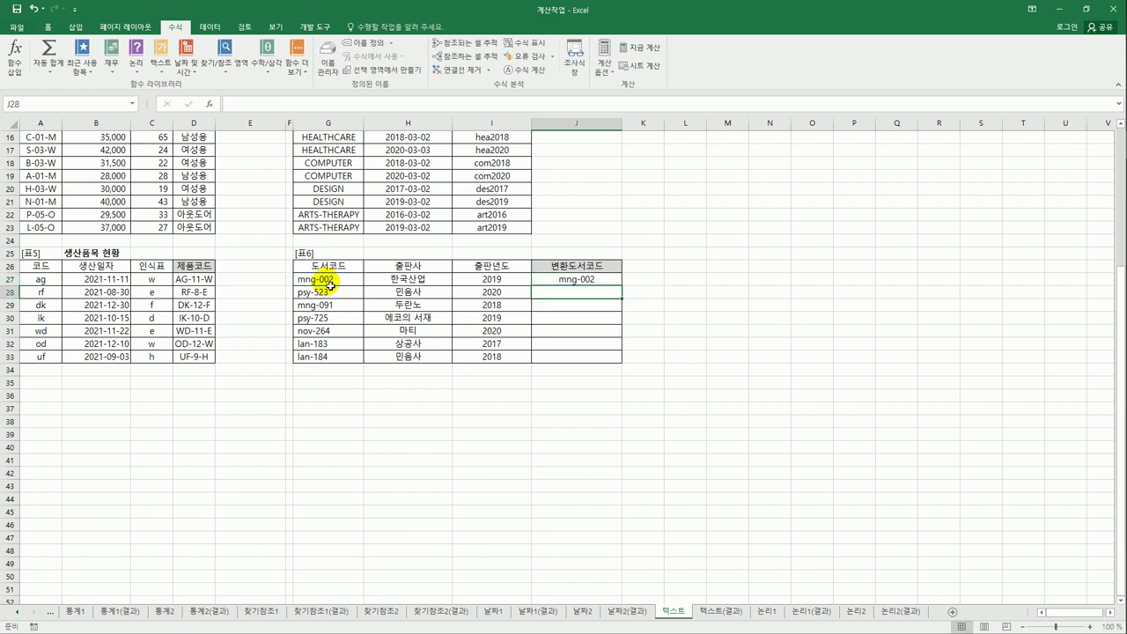
pyautogui.press('Up')
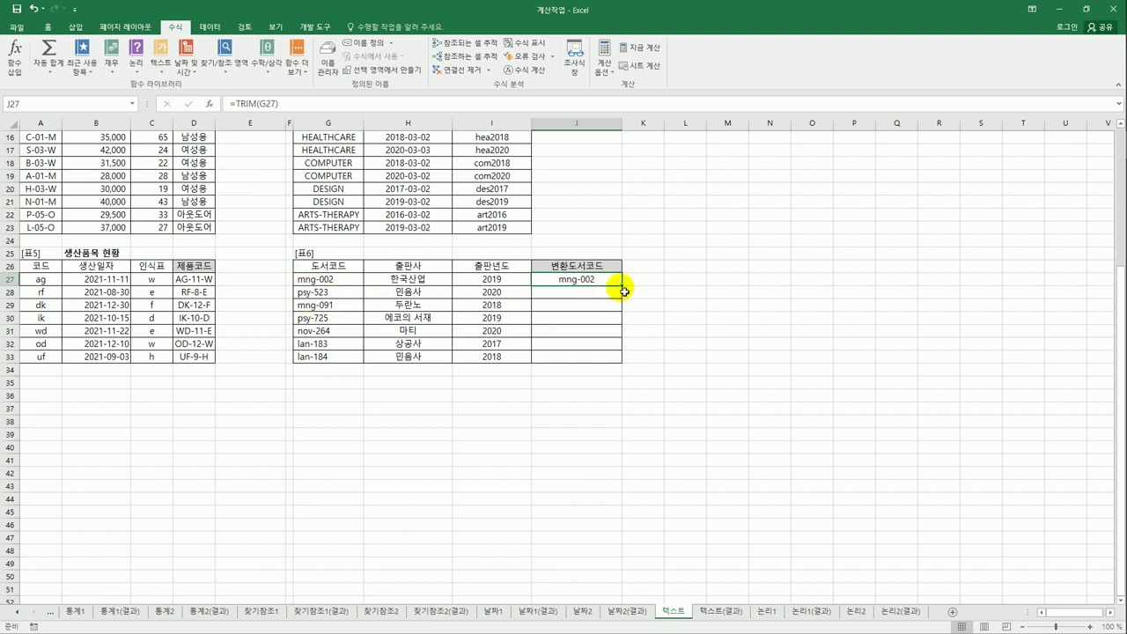
pyautogui.moveTo(622, 288); pyautogui.dragTo(614, 364)
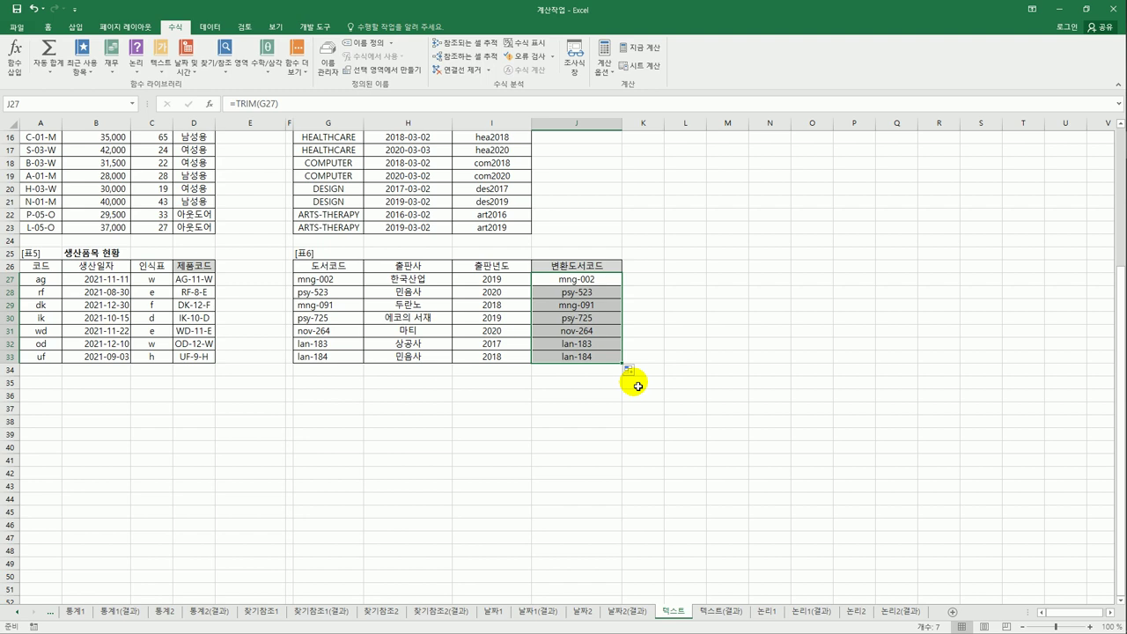
# Wrap the J27 formula in UPPER as =UPPER(TRIM(G27)) and fill it down through J33.
pyautogui.click(573, 282)
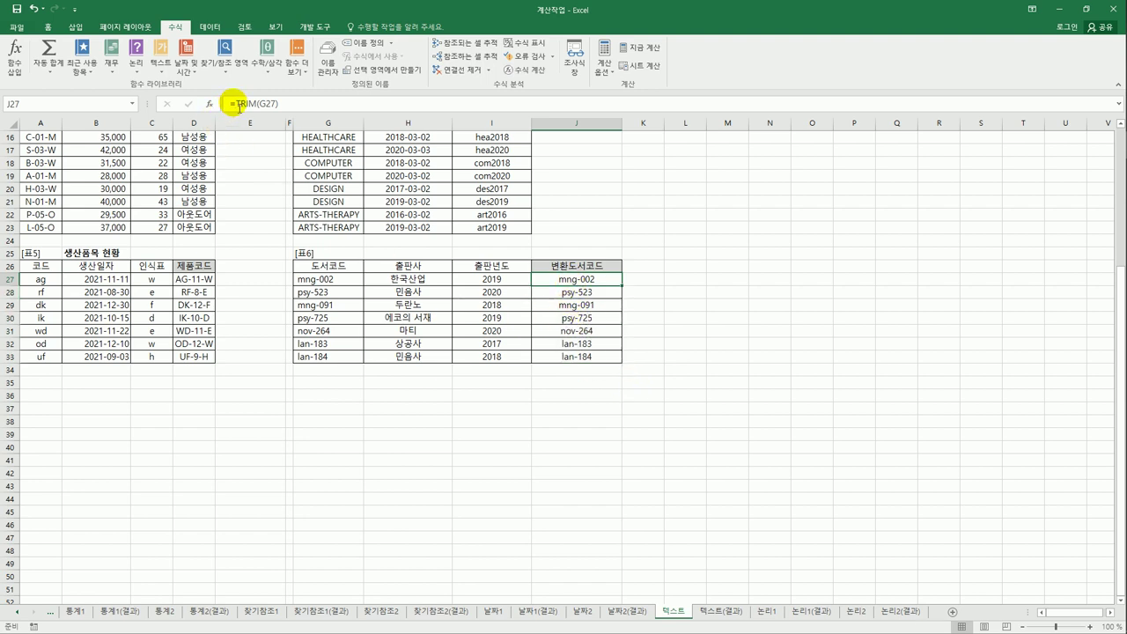
pyautogui.click(234, 103)
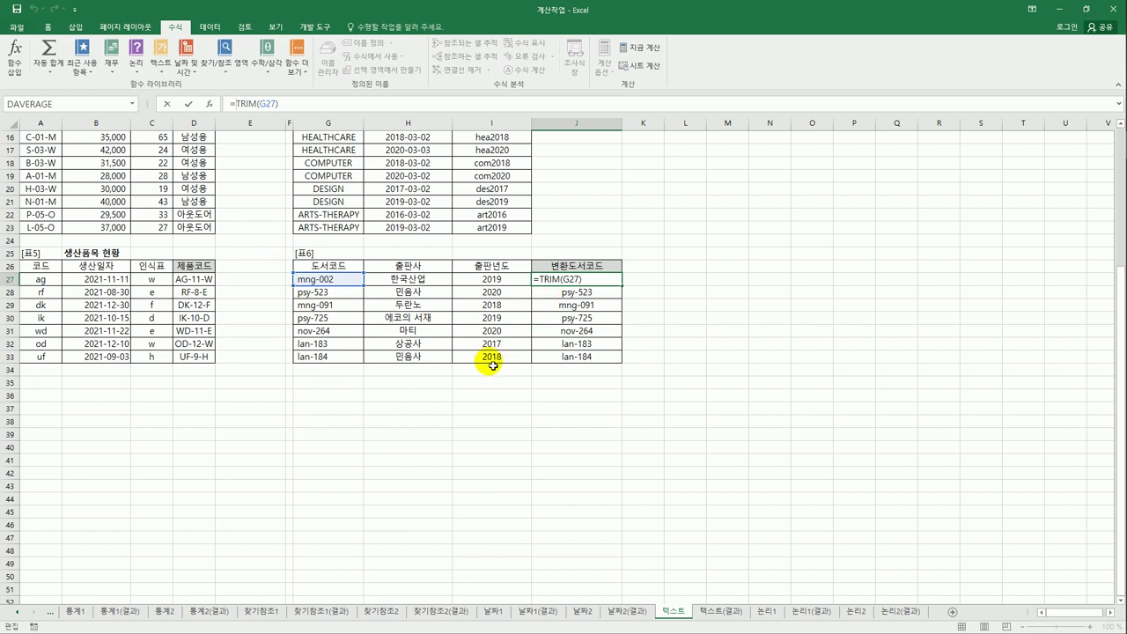
pyautogui.write('u')
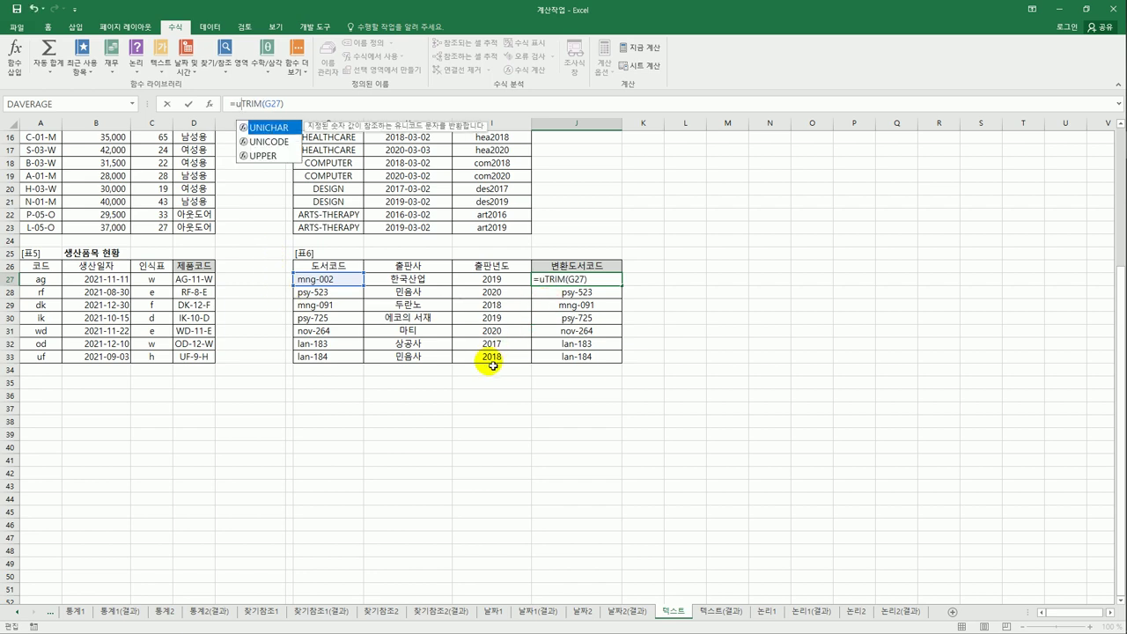
pyautogui.doubleClick(291, 156)
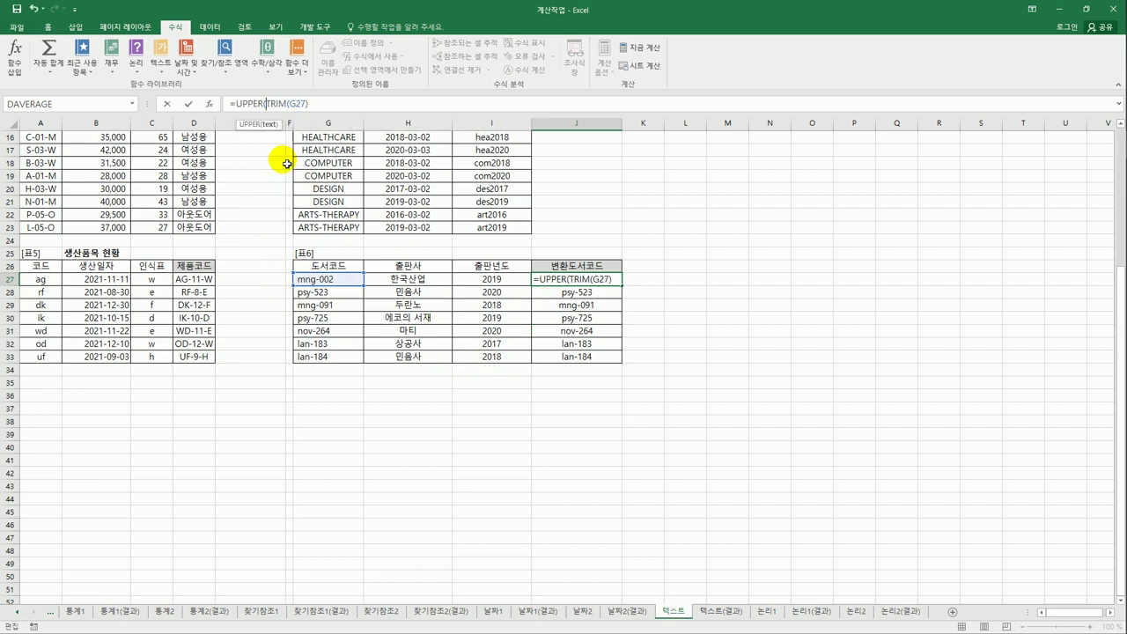
pyautogui.click(319, 104)
pyautogui.write(')')
pyautogui.press('Return')
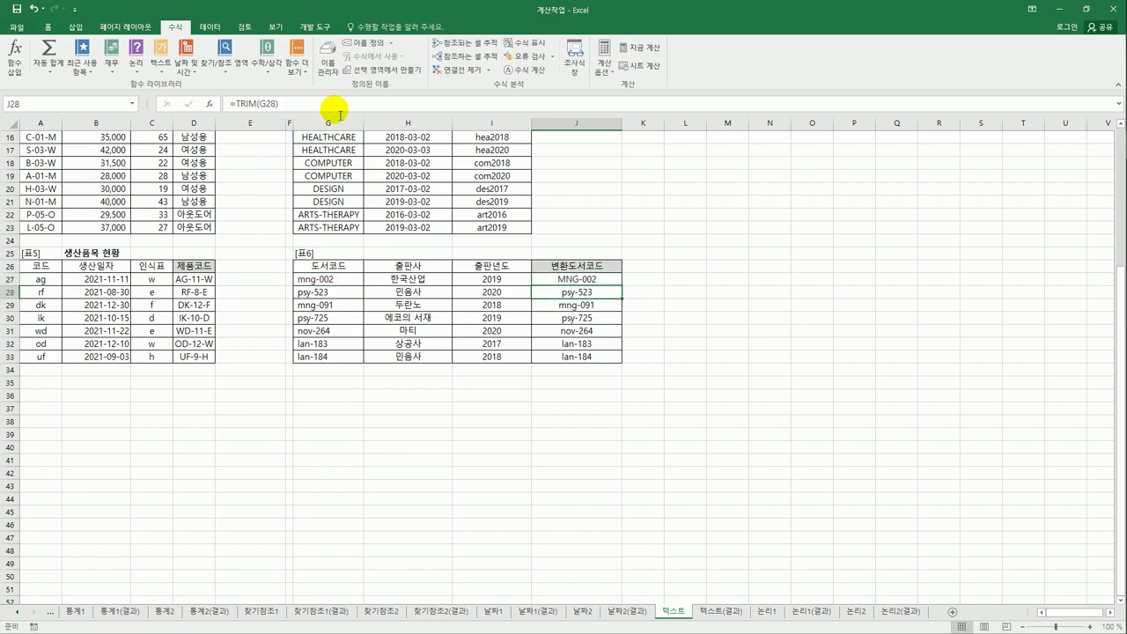
pyautogui.click(584, 279)
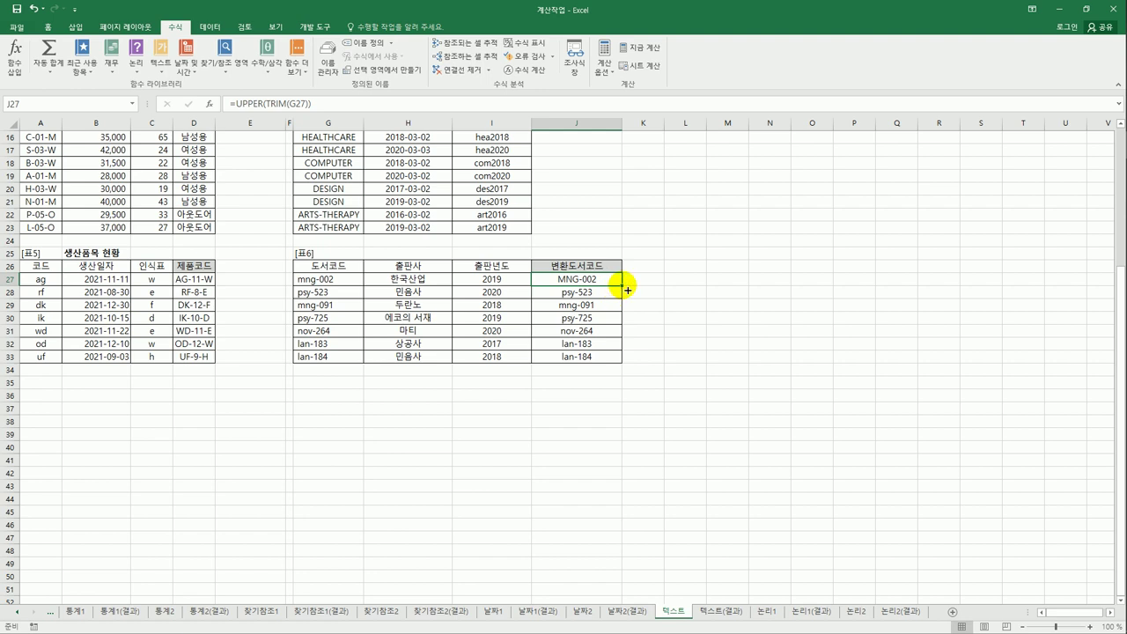
pyautogui.moveTo(622, 287); pyautogui.dragTo(617, 365)
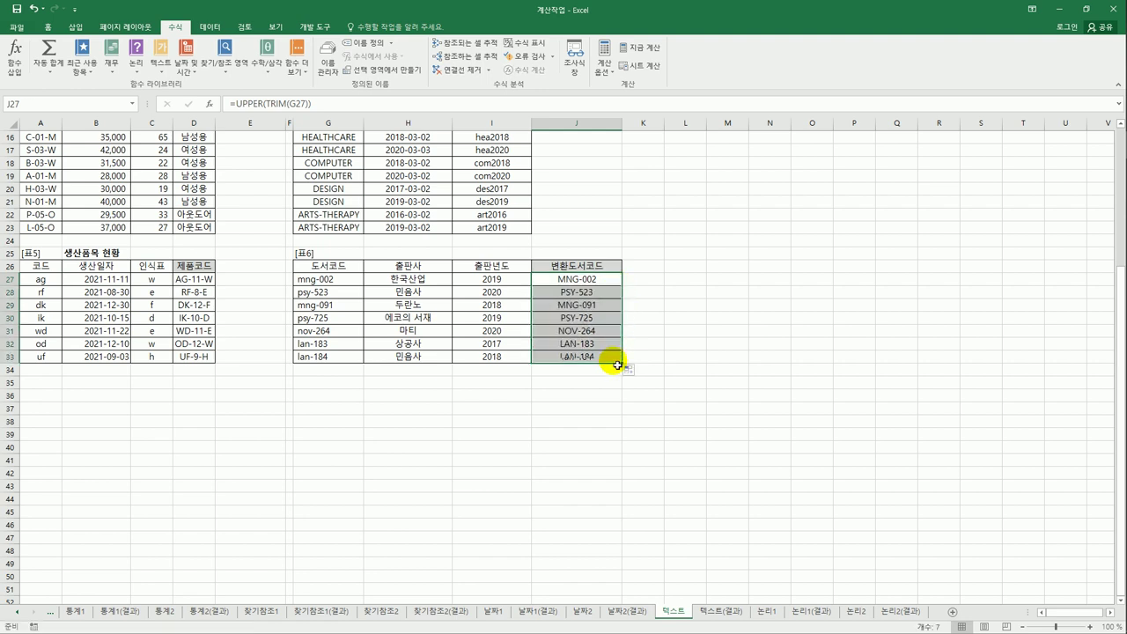
# Append &"-KR" to the J27 formula, making it =UPPER(TRIM(G27))&"-KR", and fill it down through J33.
pyautogui.click(595, 281)
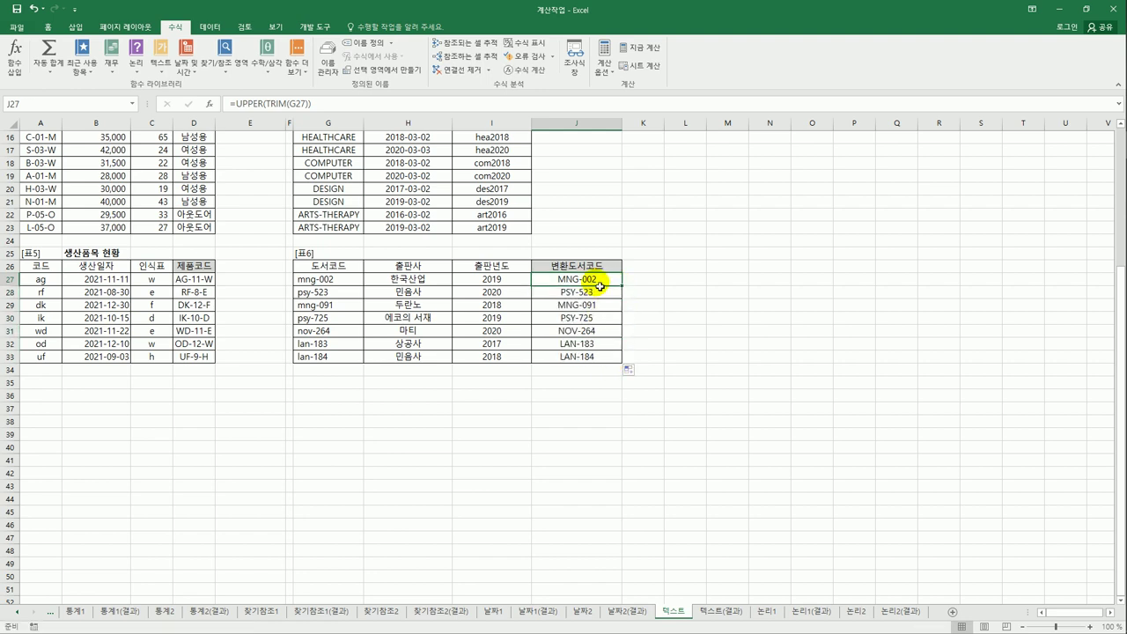
pyautogui.click(340, 104)
pyautogui.write('&')
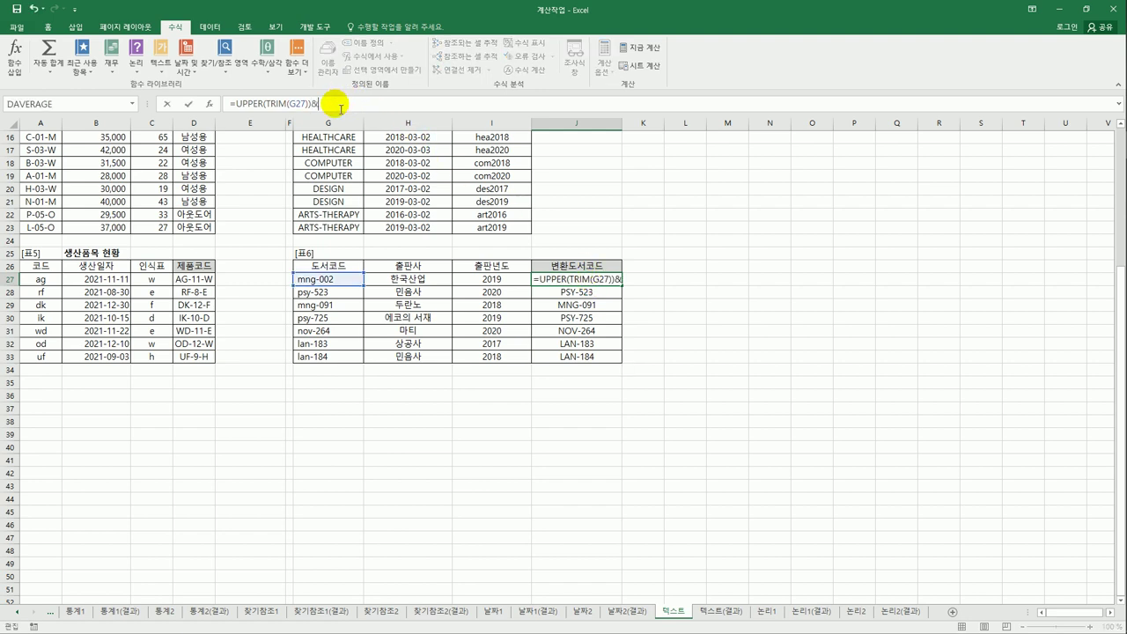
pyautogui.write('"-')
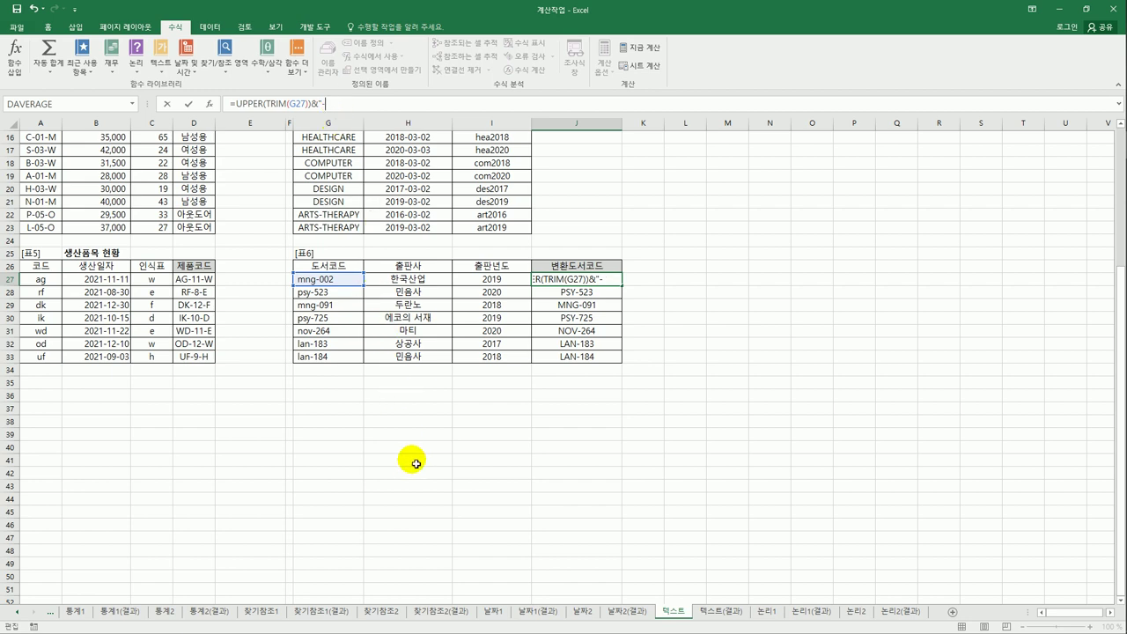
pyautogui.write('KR"')
pyautogui.press('Return')
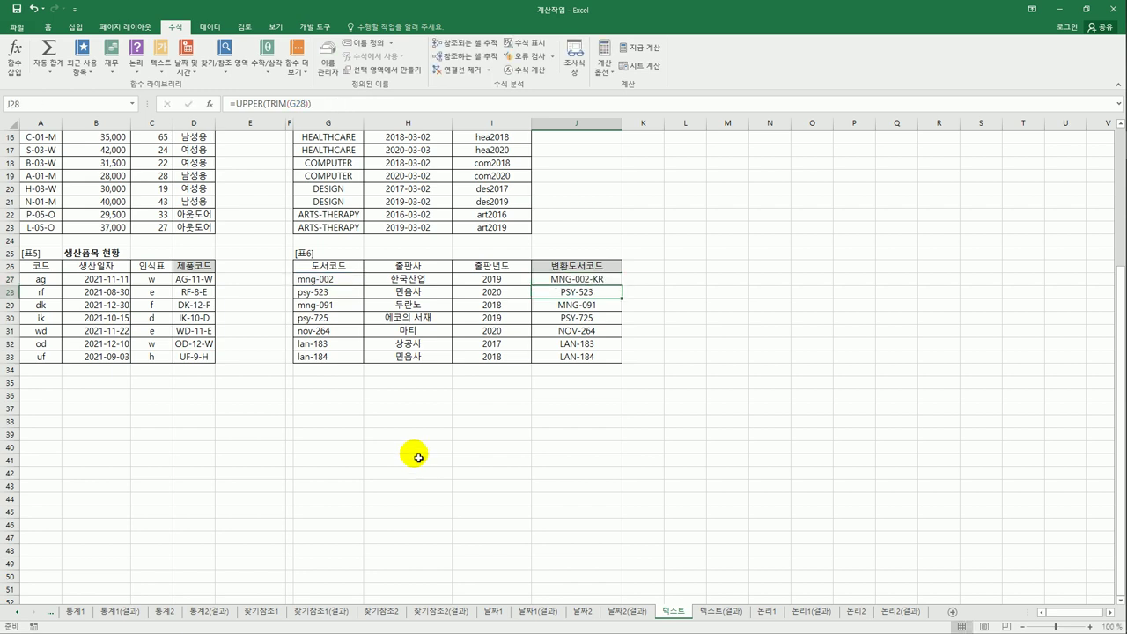
pyautogui.click(606, 280)
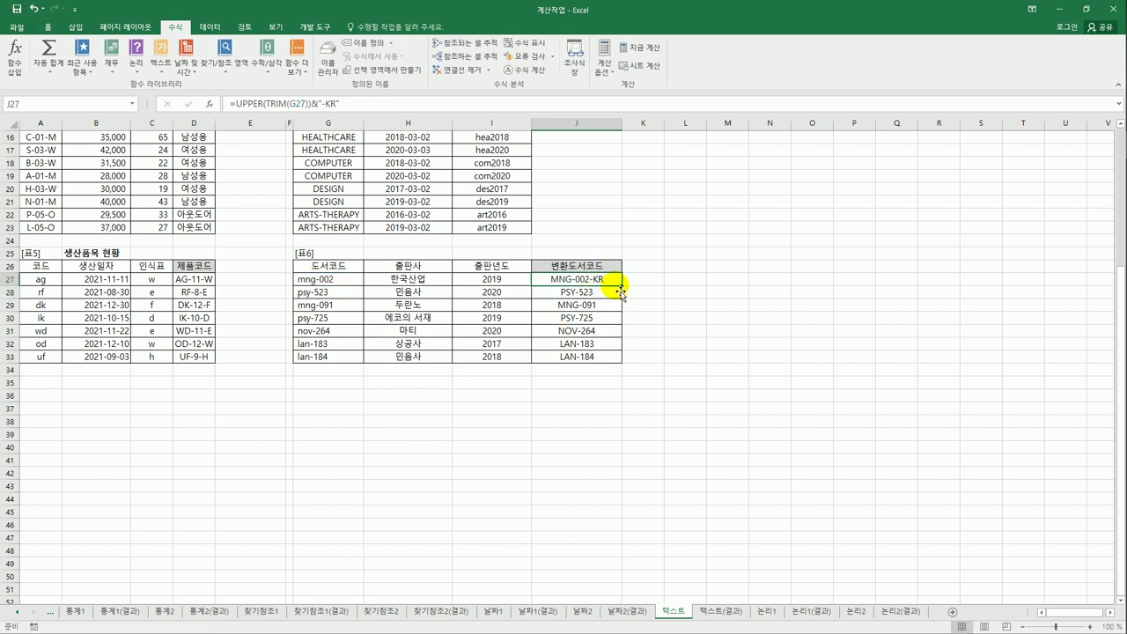
pyautogui.moveTo(621, 286); pyautogui.dragTo(621, 362)
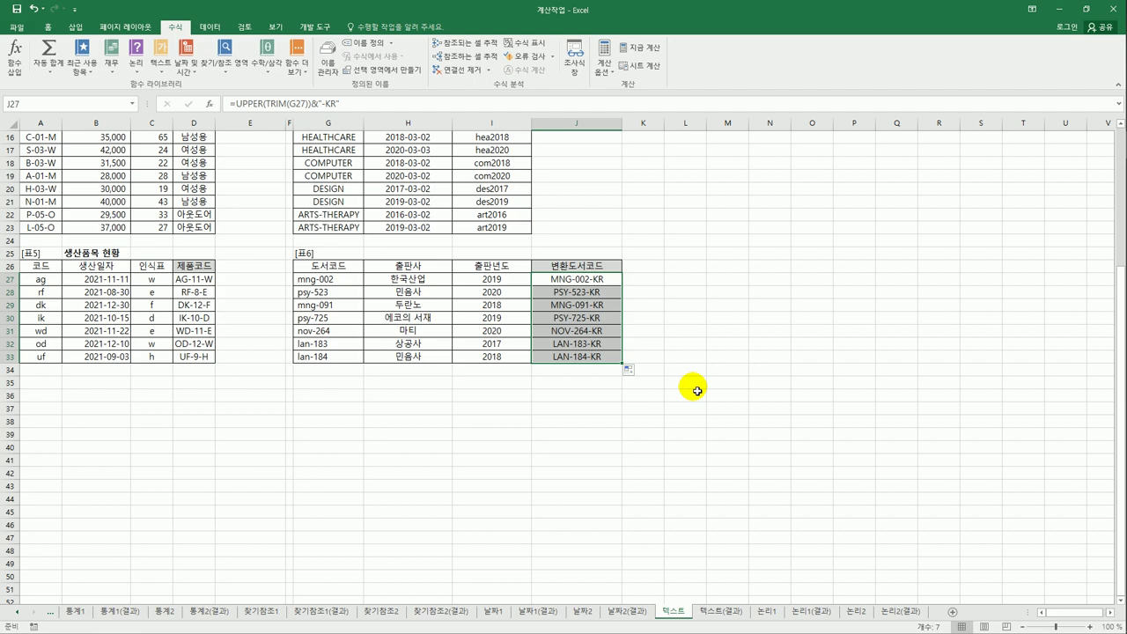
# Compare the completed tables on the 텍스트 sheet with the answers on the 텍스트(결과) sheet.
pyautogui.scroll(5, 695, 390)
pyautogui.click(696, 386)
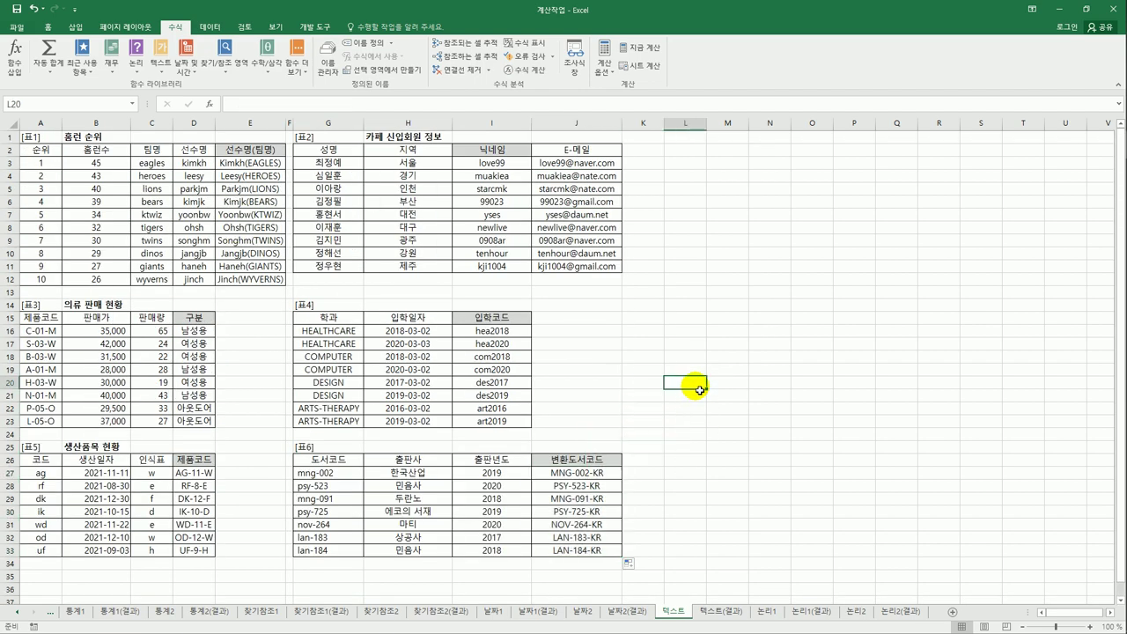
pyautogui.click(711, 611)
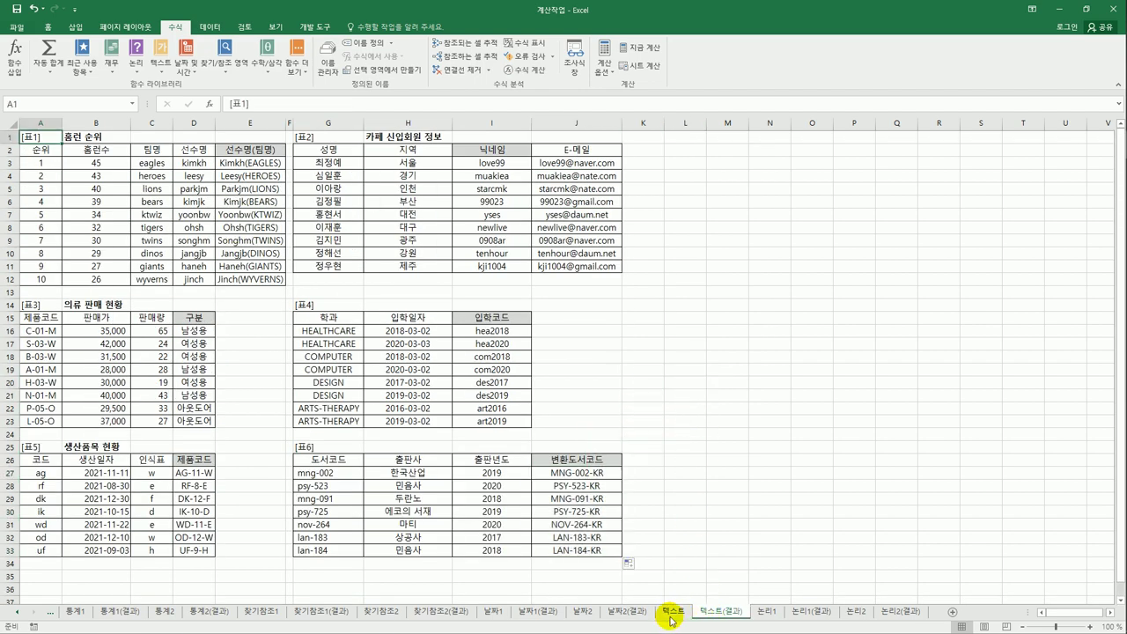
pyautogui.click(672, 611)
pyautogui.click(714, 611)
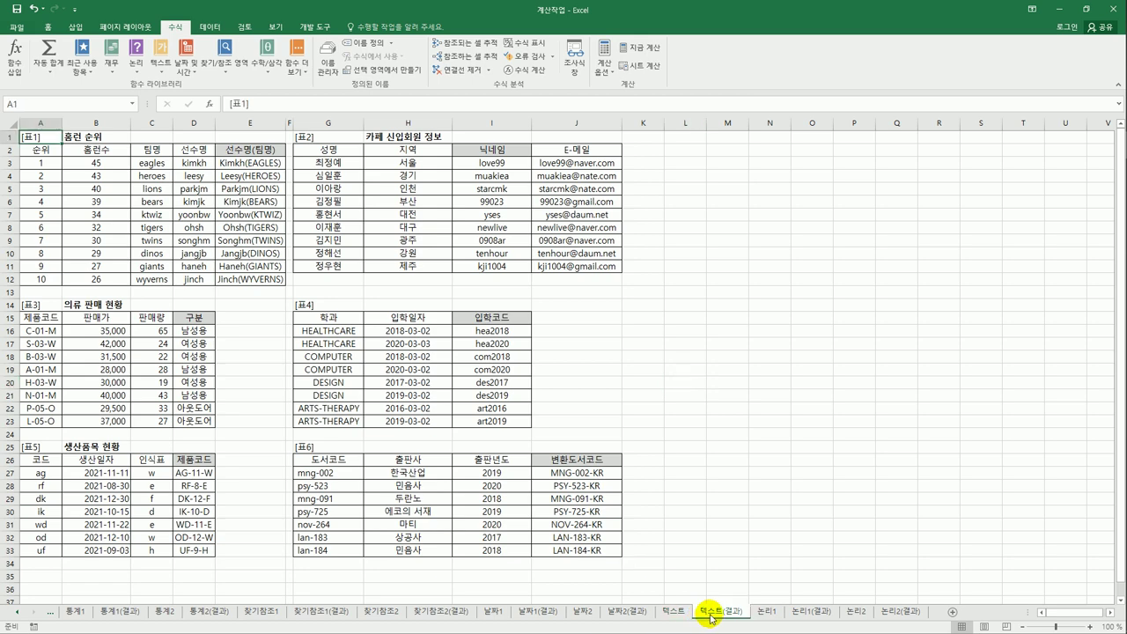
pyautogui.click(780, 550)
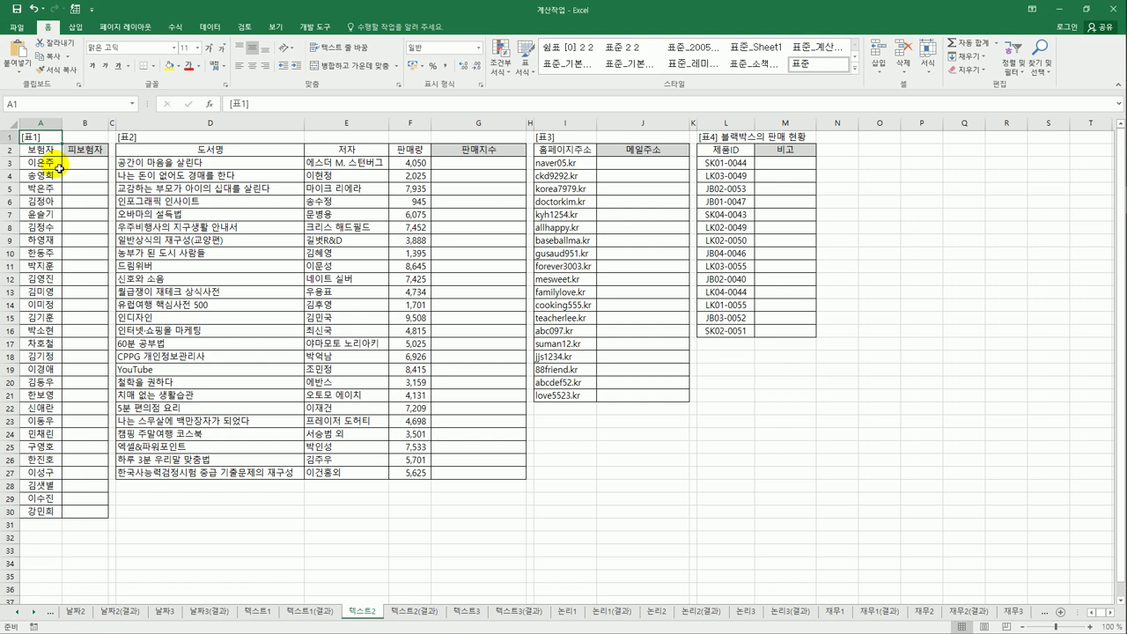
# Enter =MID(A3,2,1) in B3 of the 텍스트2 sheet's 피보험자 column and fill it down through B30.
pyautogui.click(85, 163)
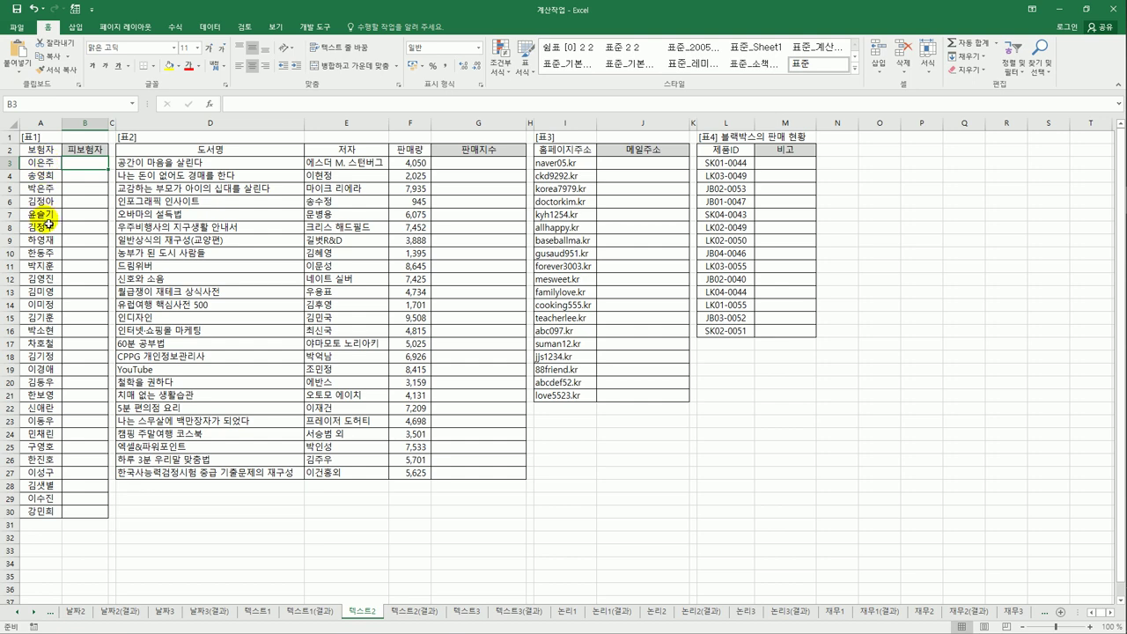
pyautogui.write('=')
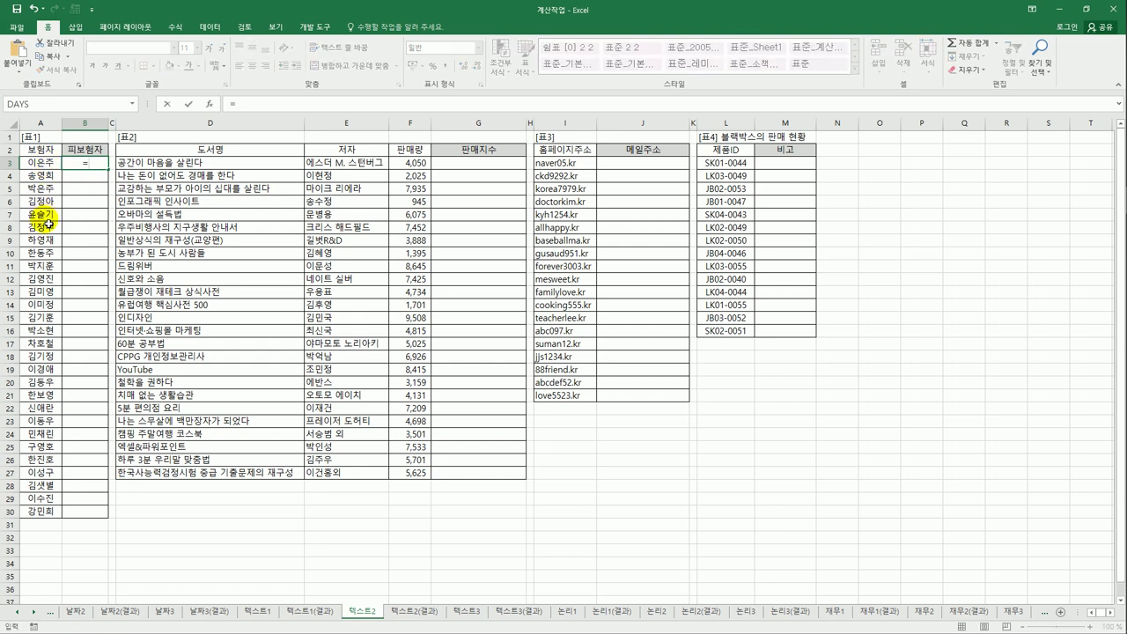
pyautogui.write('mi')
pyautogui.press('Tab')
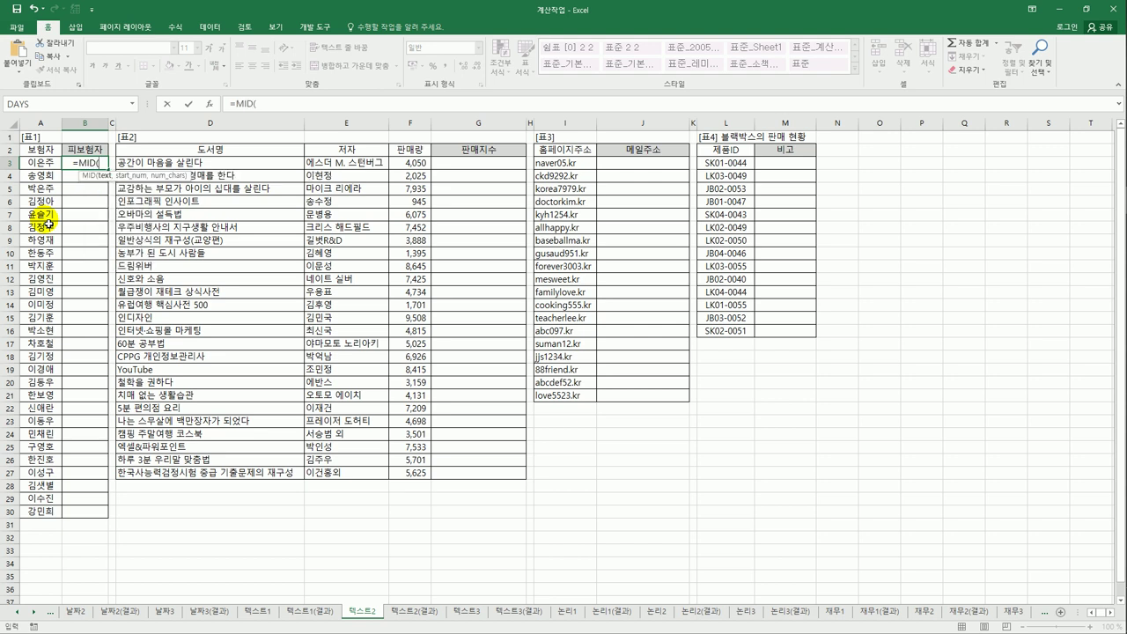
pyautogui.click(43, 165)
pyautogui.write(',2')
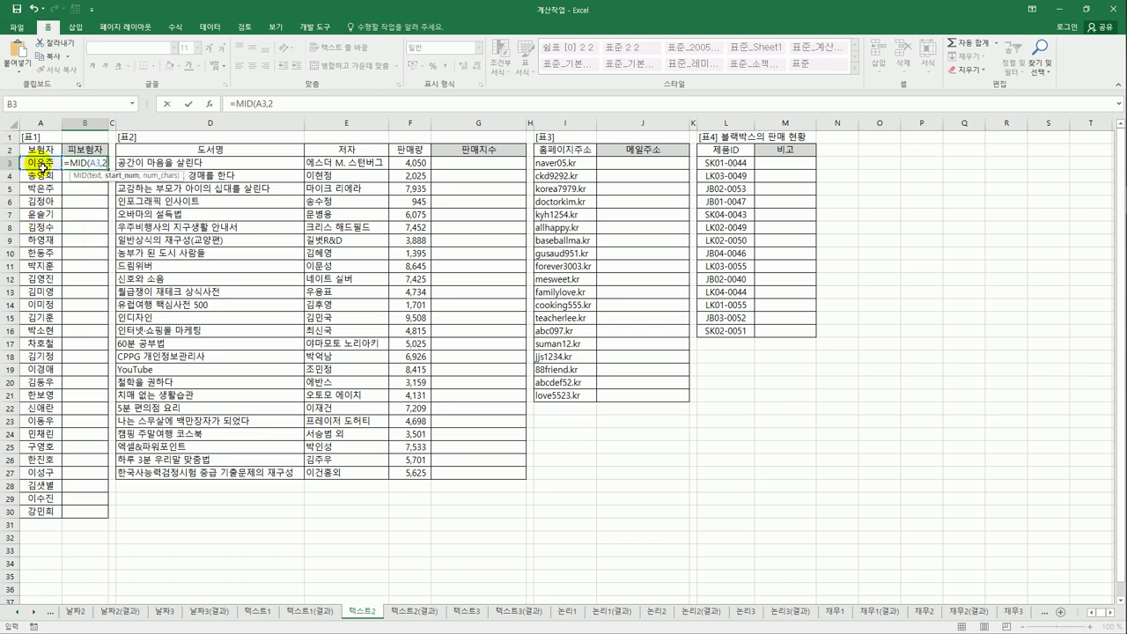
pyautogui.write(',')
pyautogui.write('1)')
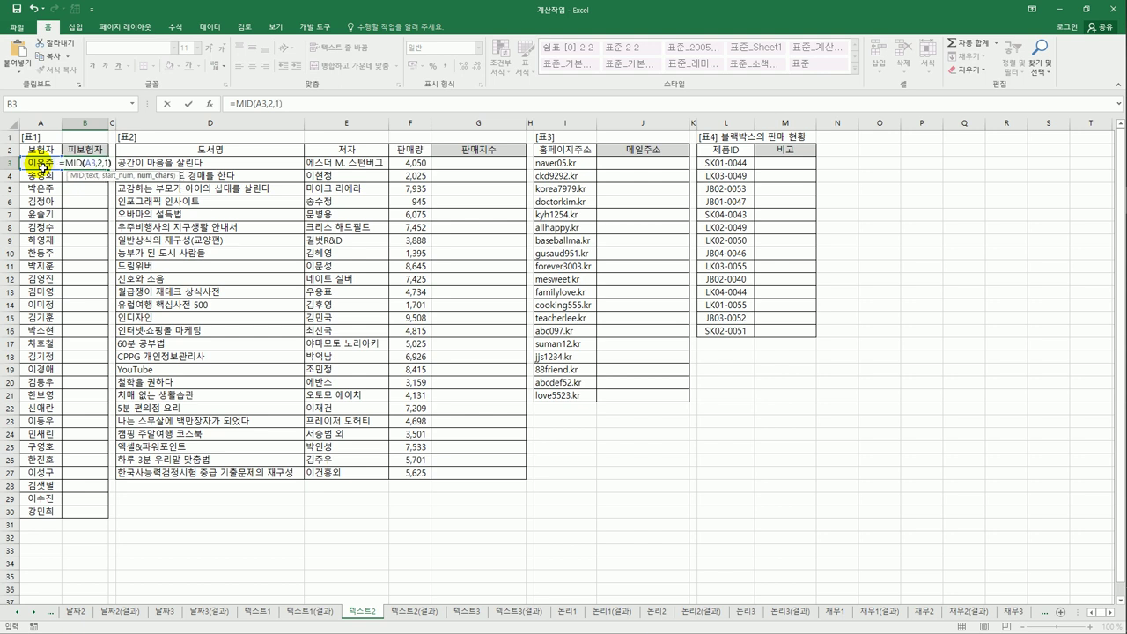
pyautogui.press('Return')
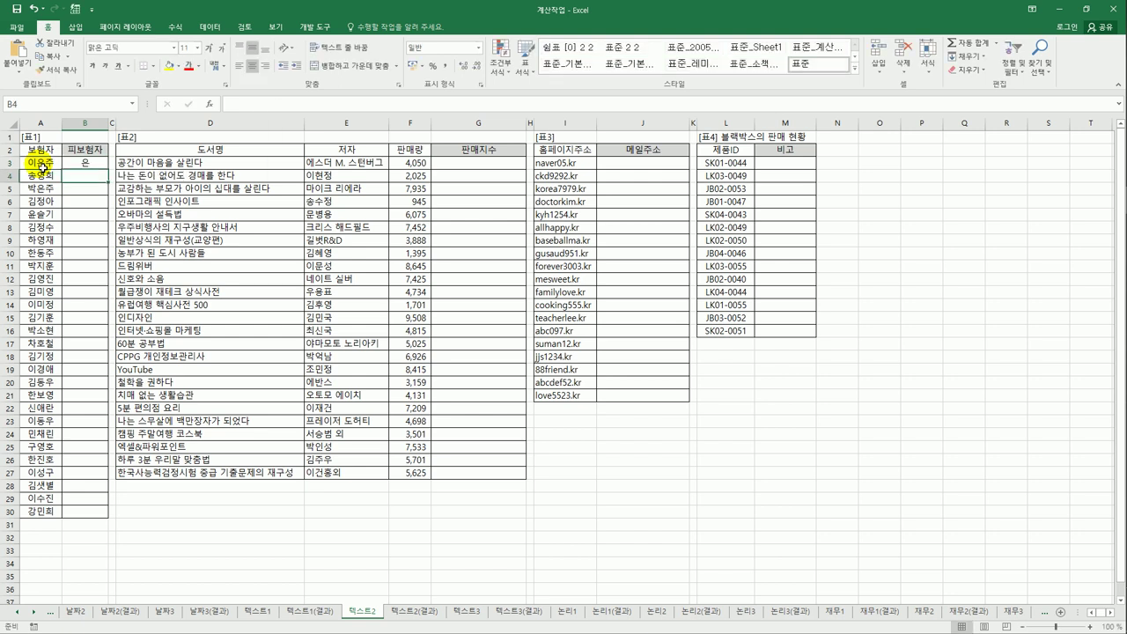
pyautogui.press('Up')
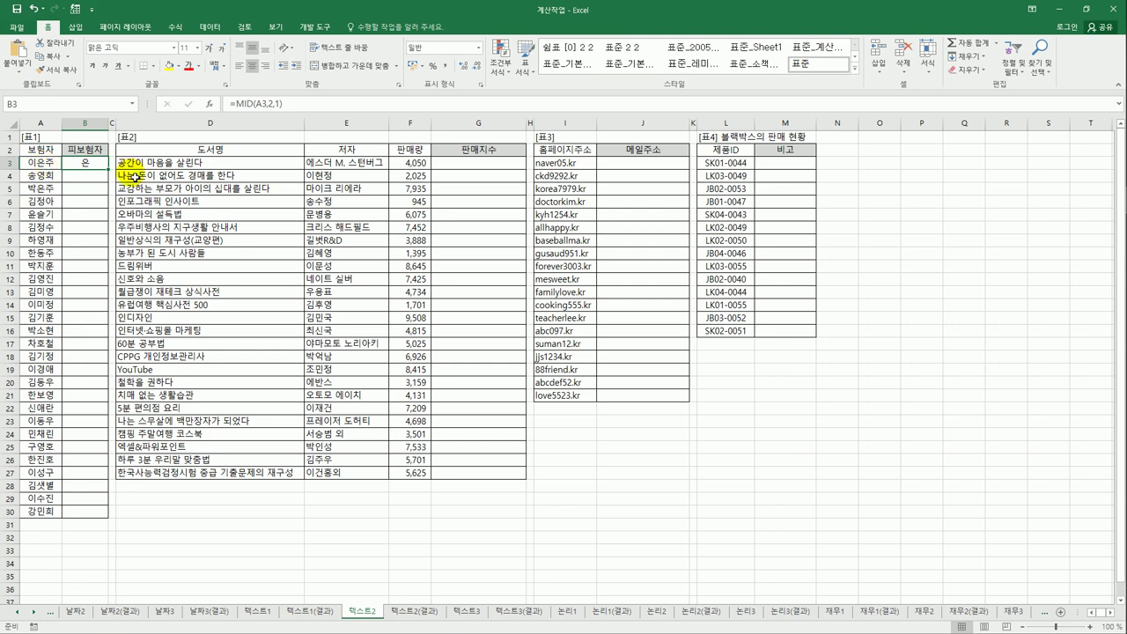
pyautogui.moveTo(109, 170); pyautogui.dragTo(98, 519)
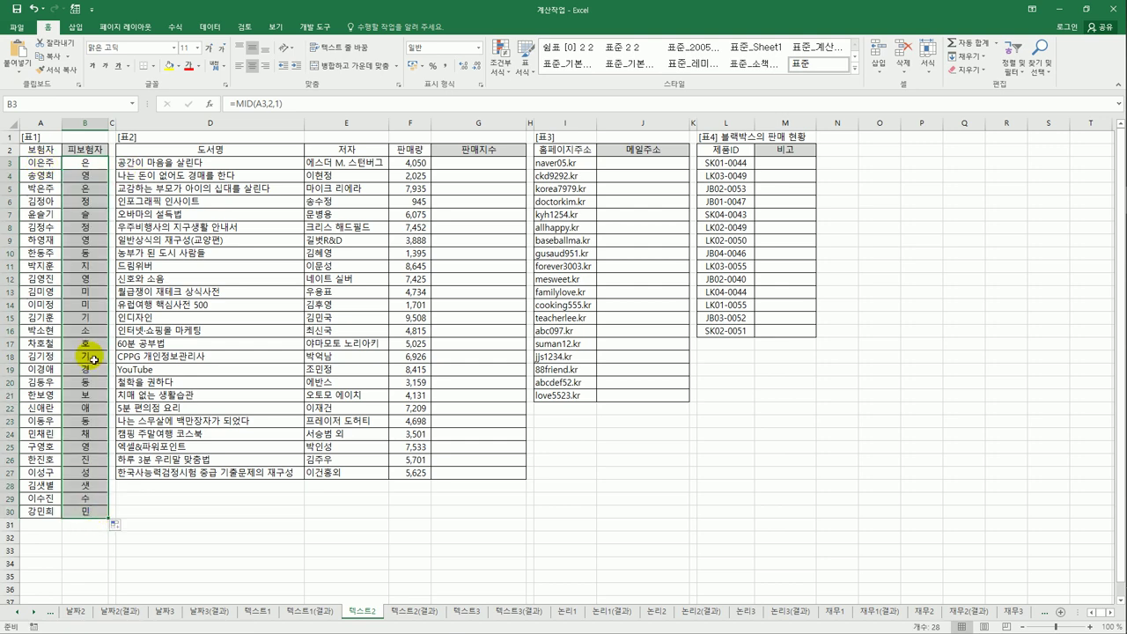
# Wrap the B3 formula in SUBSTITUTE as =SUBSTITUTE(A3,MID(A3,2,1),"*") and fill it down through B30.
pyautogui.click(91, 165)
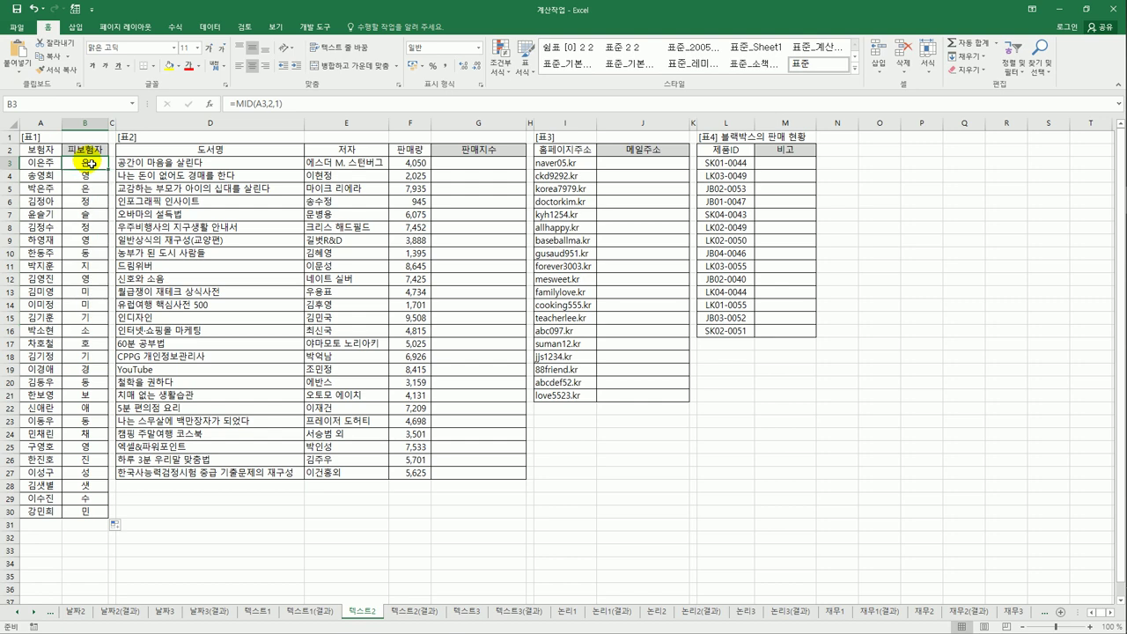
pyautogui.click(236, 106)
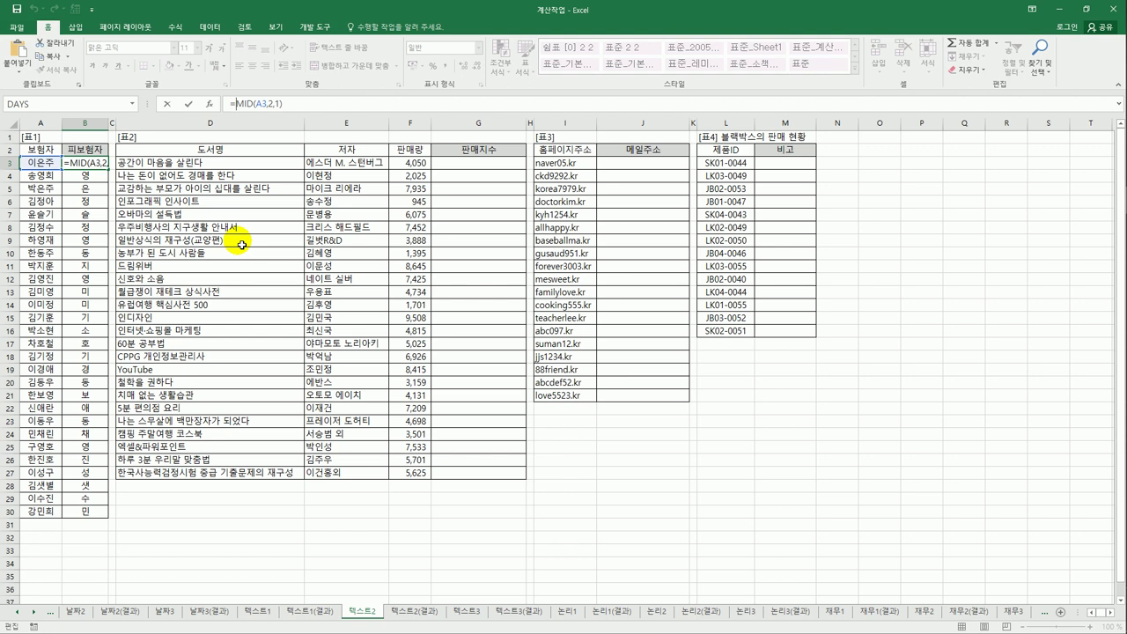
pyautogui.write('sub')
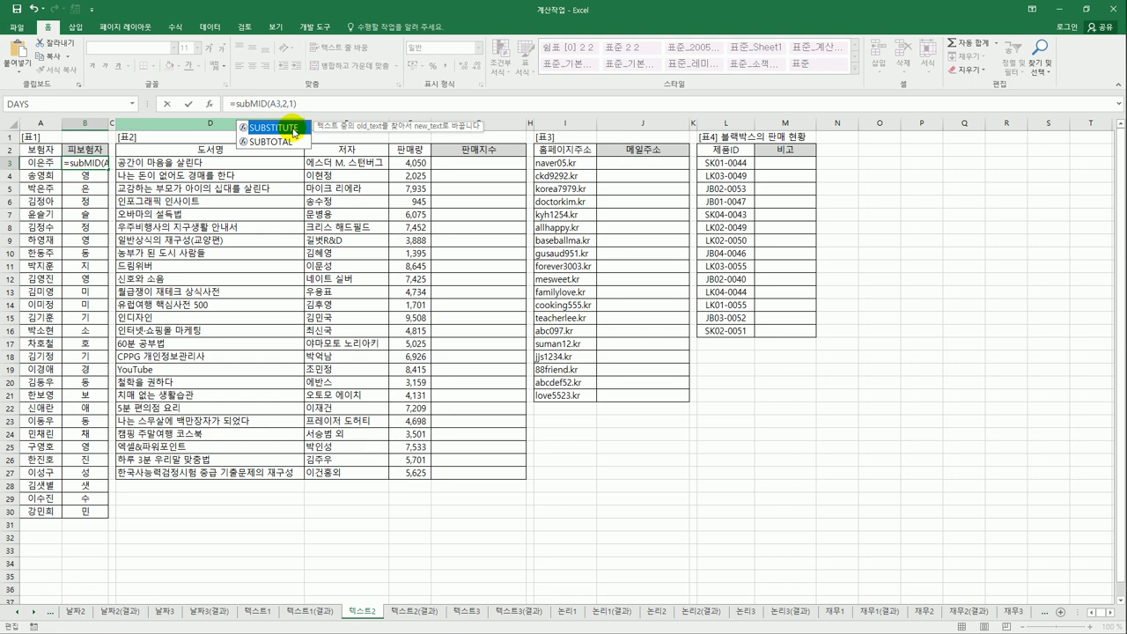
pyautogui.doubleClick(294, 130)
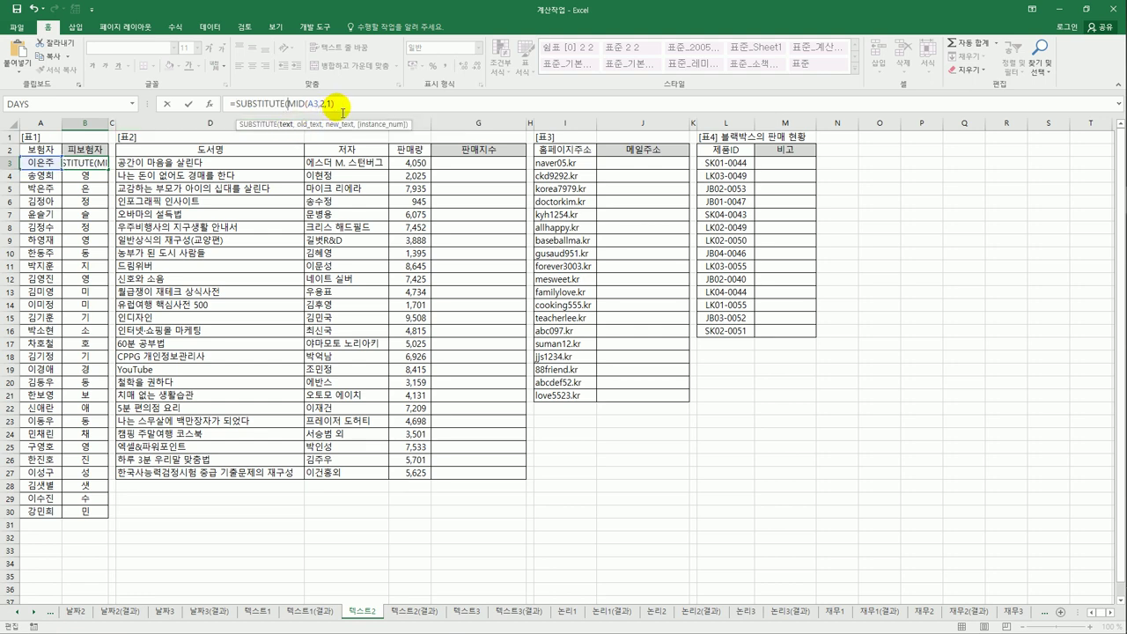
pyautogui.click(41, 165)
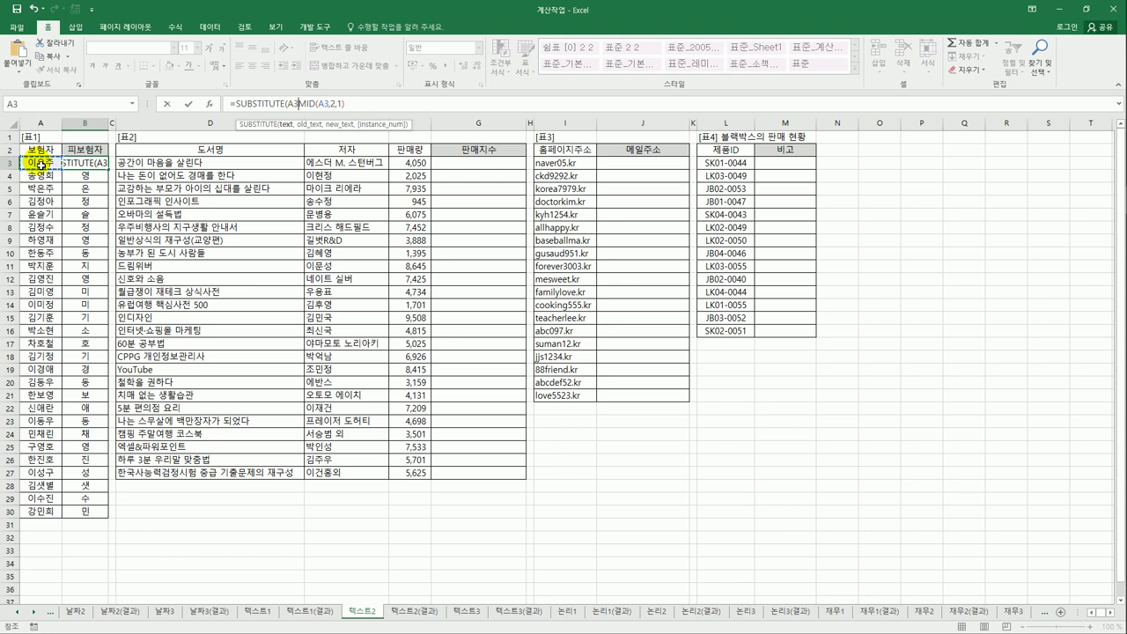
pyautogui.write(',')
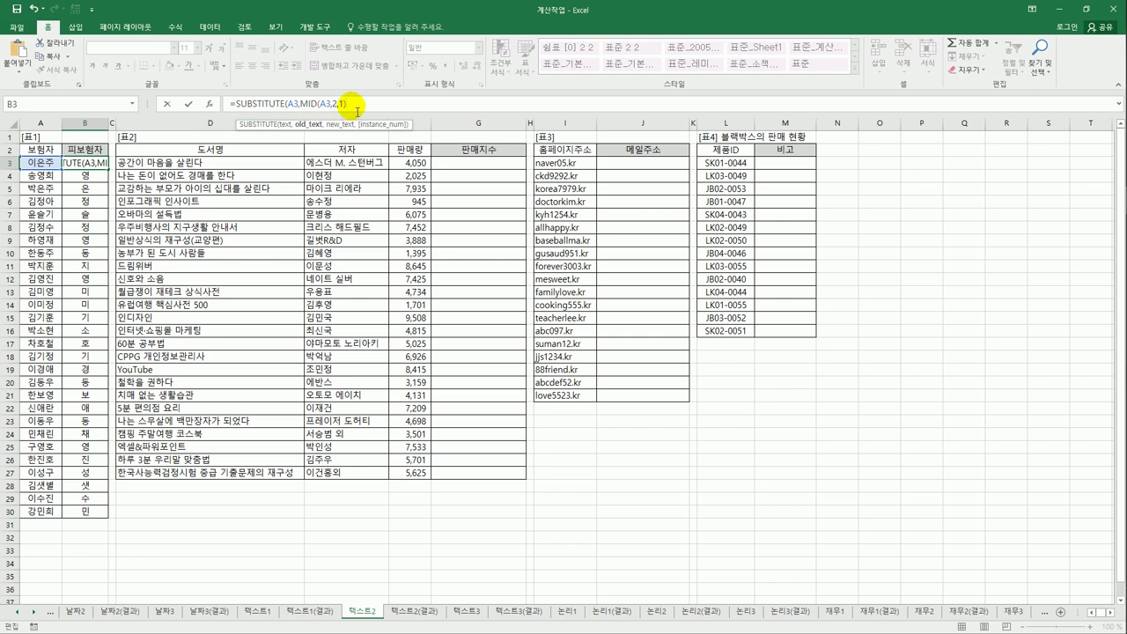
pyautogui.write(',')
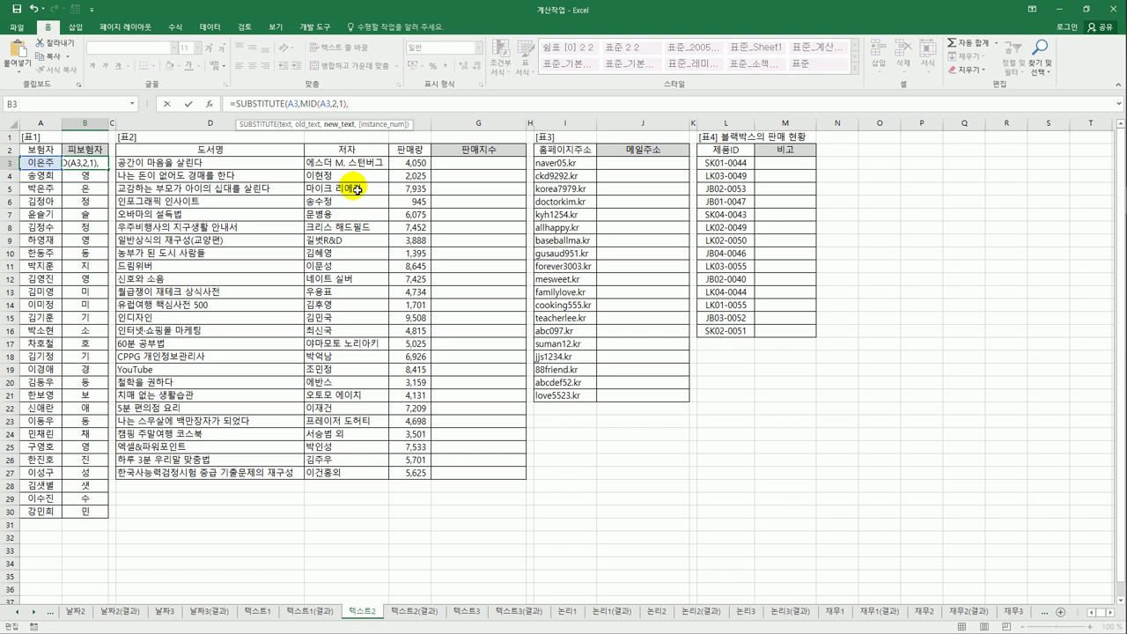
pyautogui.write('"*")')
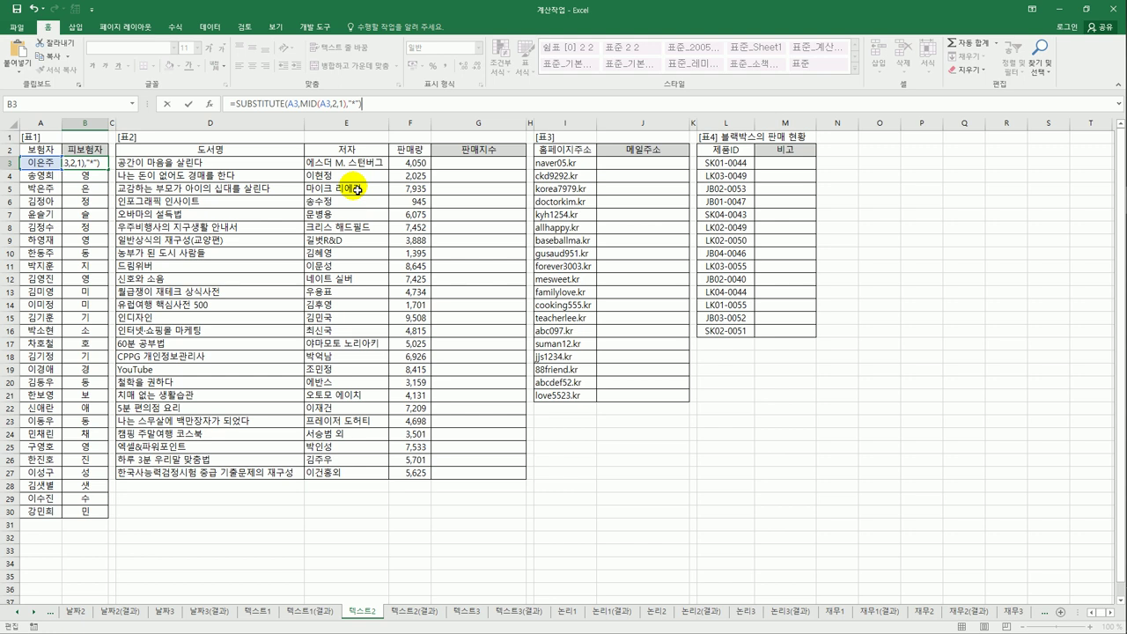
pyautogui.press('Return')
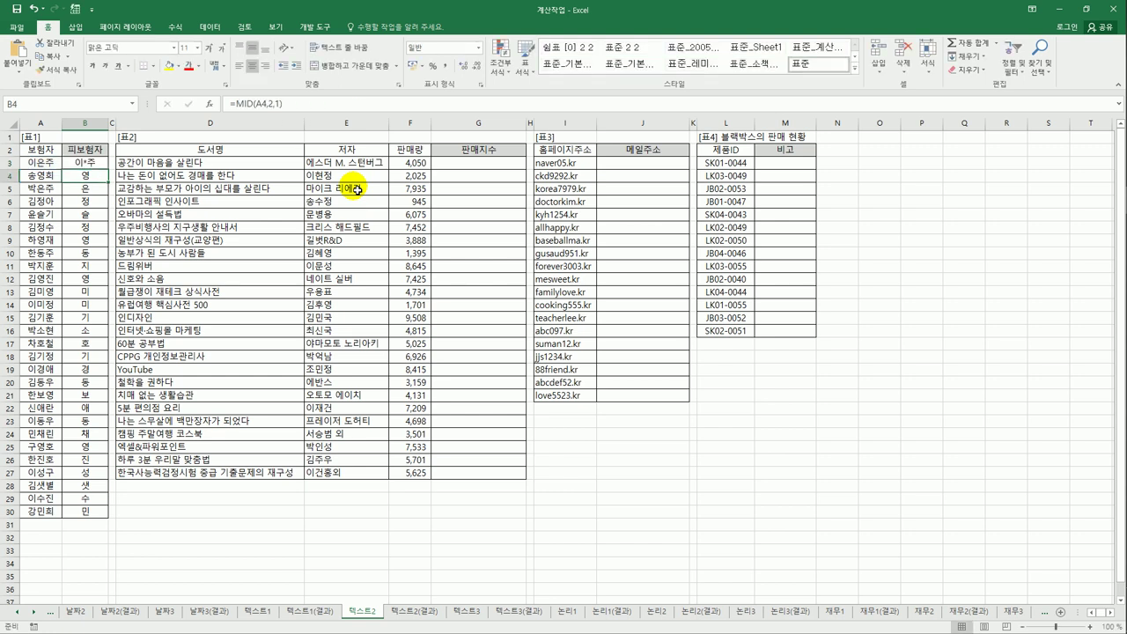
pyautogui.click(95, 163)
pyautogui.moveTo(109, 169); pyautogui.dragTo(112, 512)
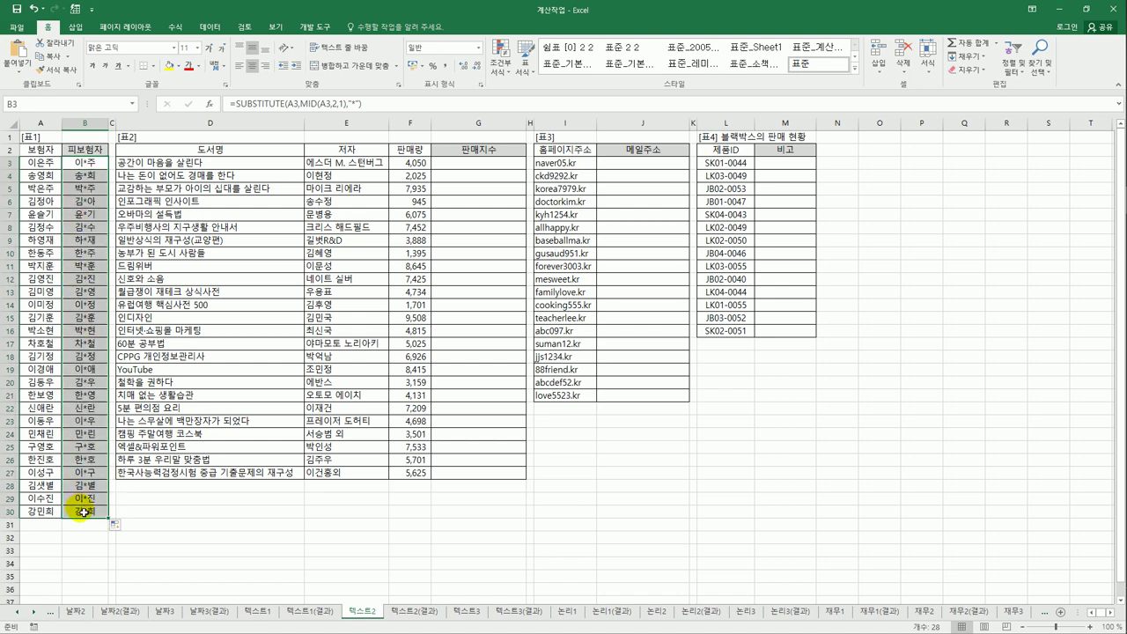
# Append &" 가족" to the B3 formula, making it =SUBSTITUTE(A3,MID(A3,2,1),"*")&" 가족".
pyautogui.click(395, 107)
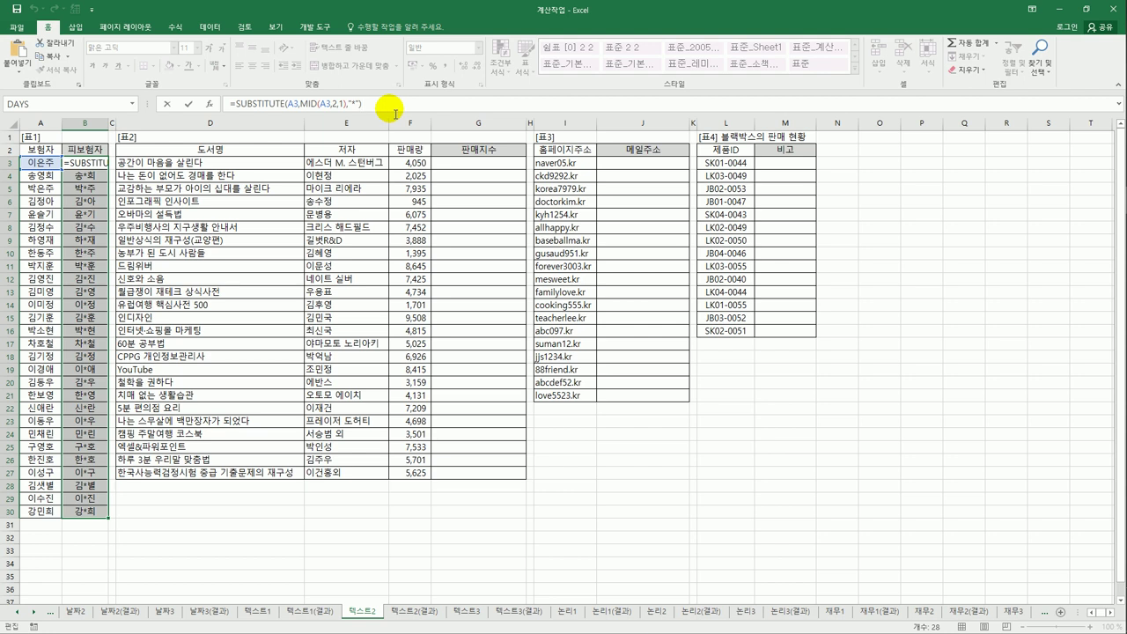
pyautogui.press('Escape')
pyautogui.click(85, 163)
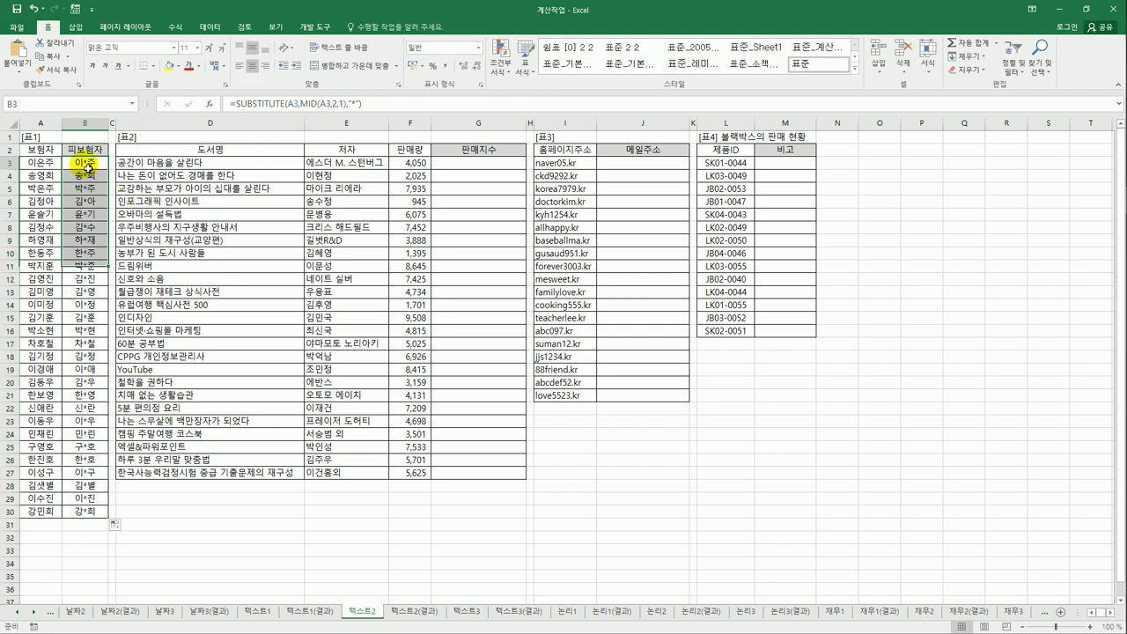
pyautogui.click(360, 102)
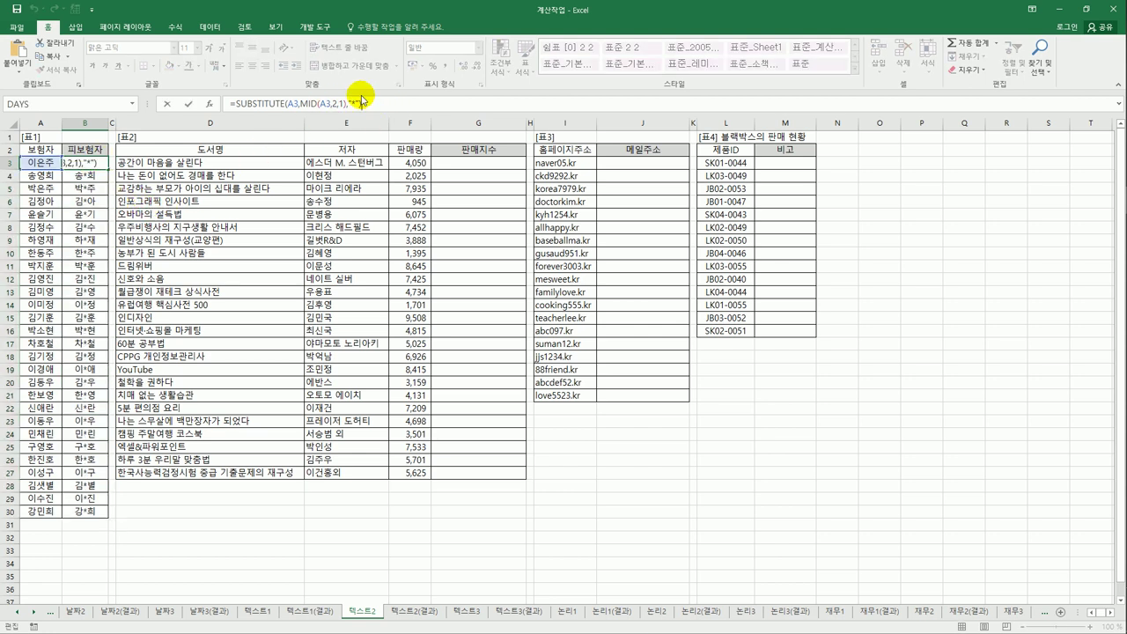
pyautogui.write('&')
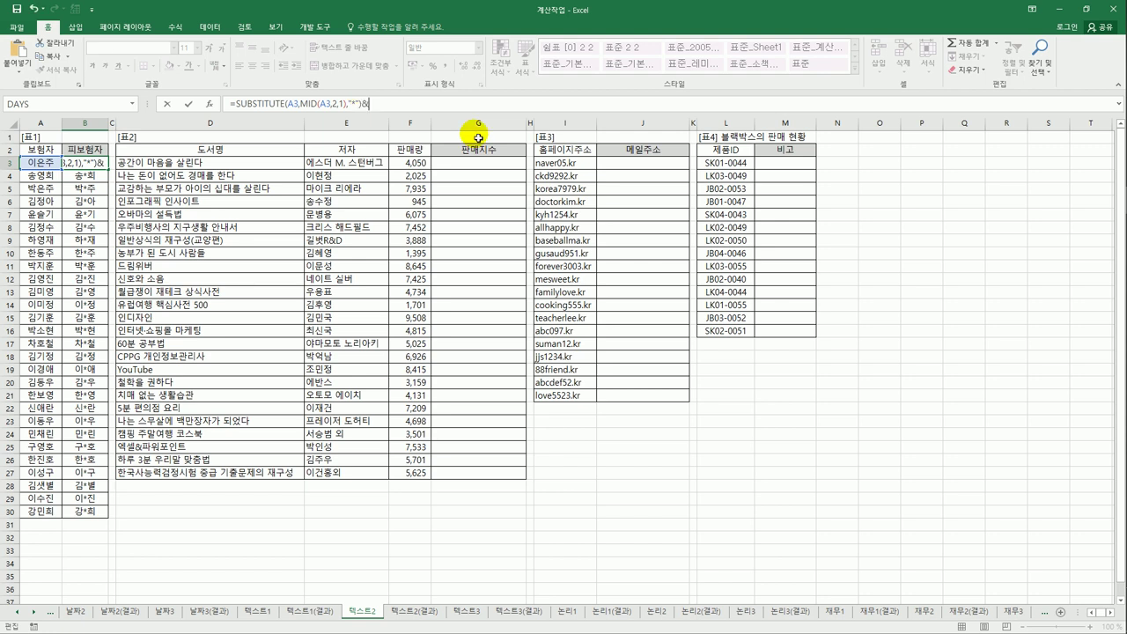
pyautogui.write('"')
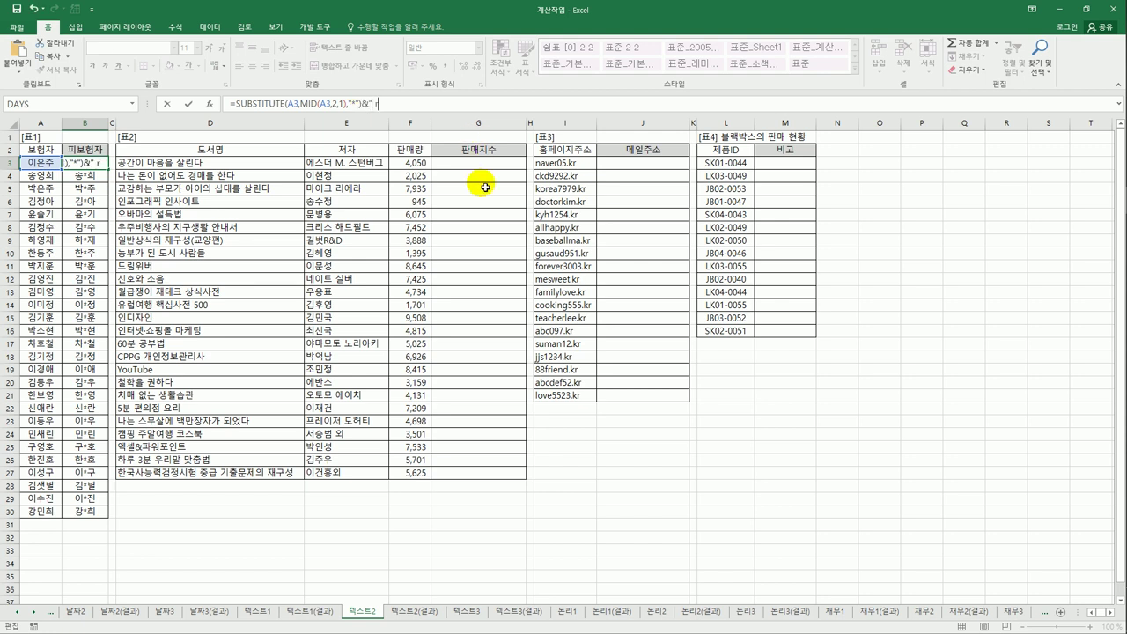
pyautogui.write(' 가족"')
pyautogui.hotkey('ctrl', 'Return')
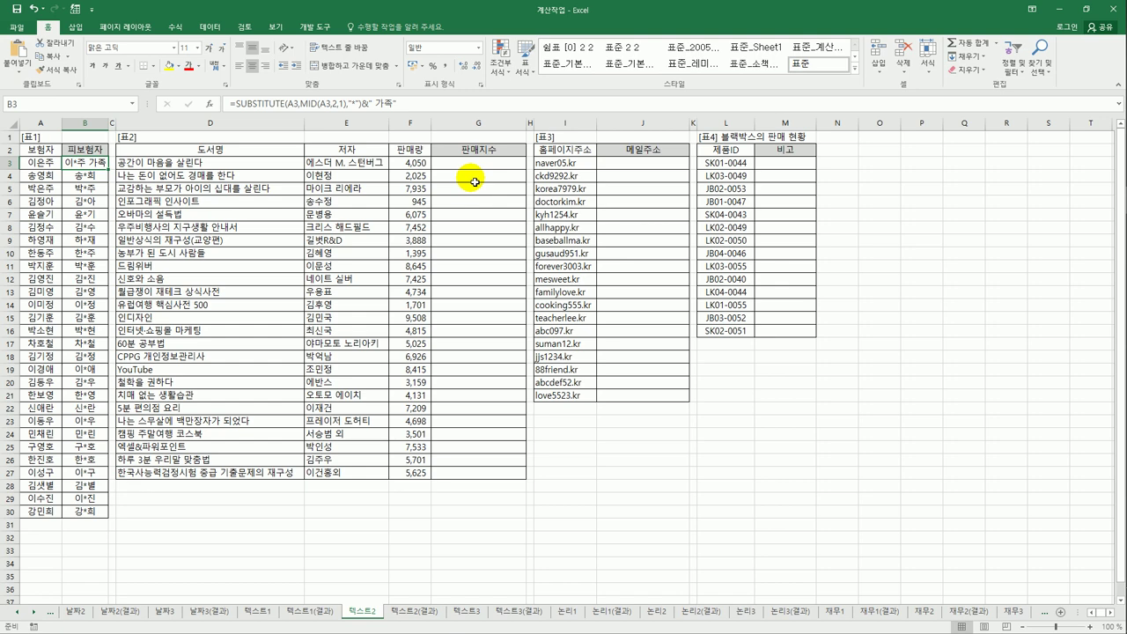
# Remove the &" 가족" suffix from the end of the B3 formula.
pyautogui.click(368, 106)
pyautogui.moveTo(361, 104); pyautogui.dragTo(403, 104)
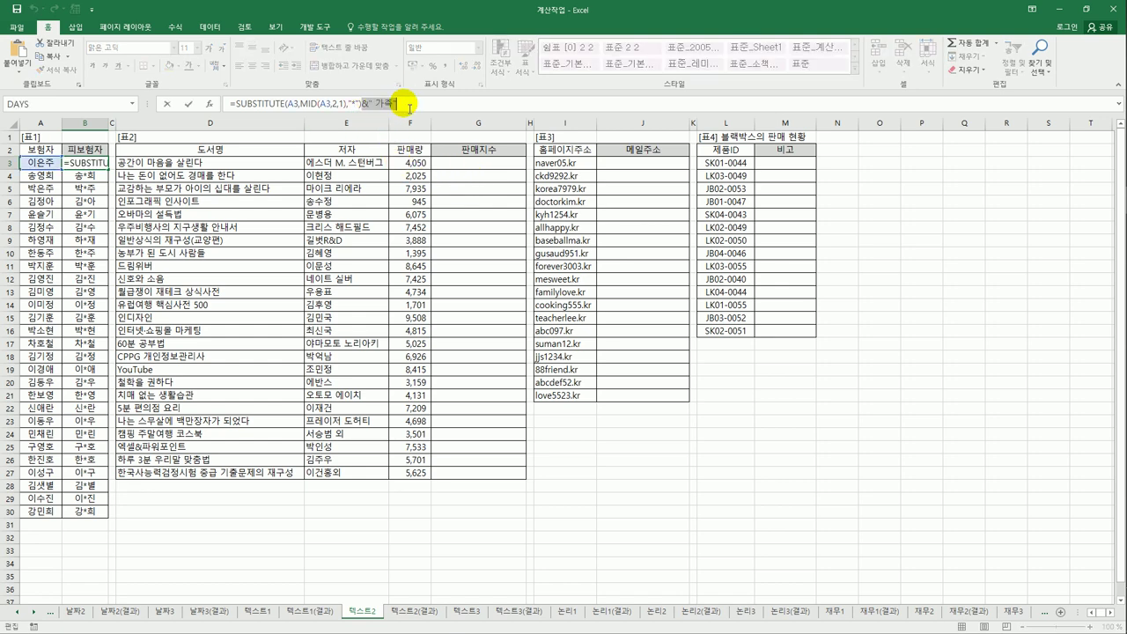
pyautogui.press('BackSpace')
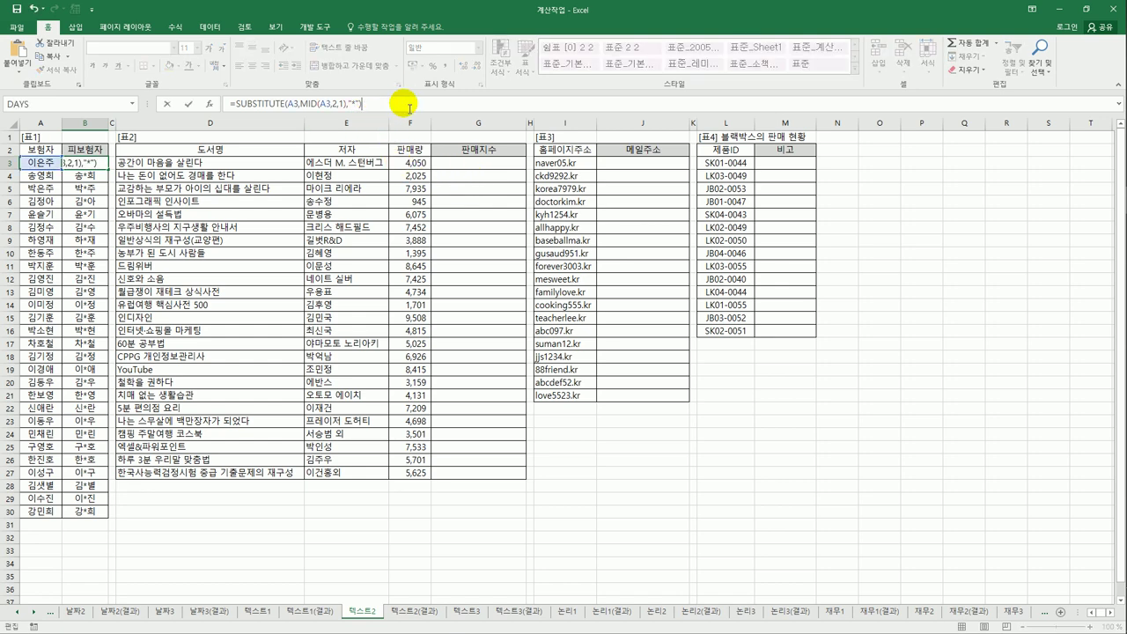
# Wrap the B3 formula in CONCATENATE as =CONCATENATE(SUBSTITUTE(A3,MID(A3,2,1),"*")," 가족") and fill it down through B30.
pyautogui.click(235, 104)
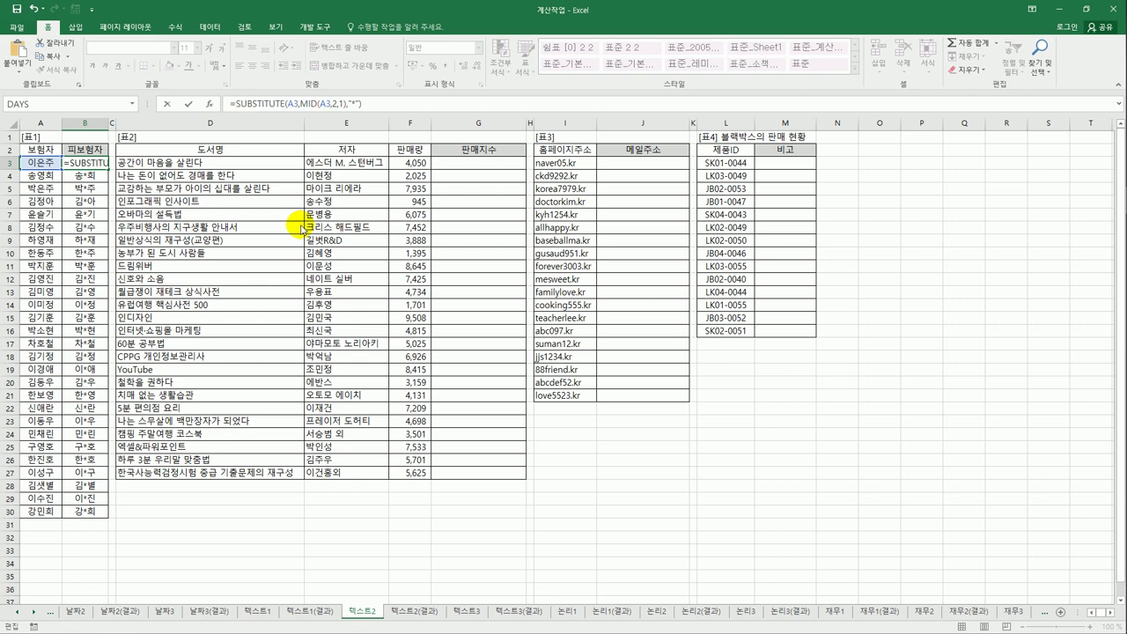
pyautogui.write('con')
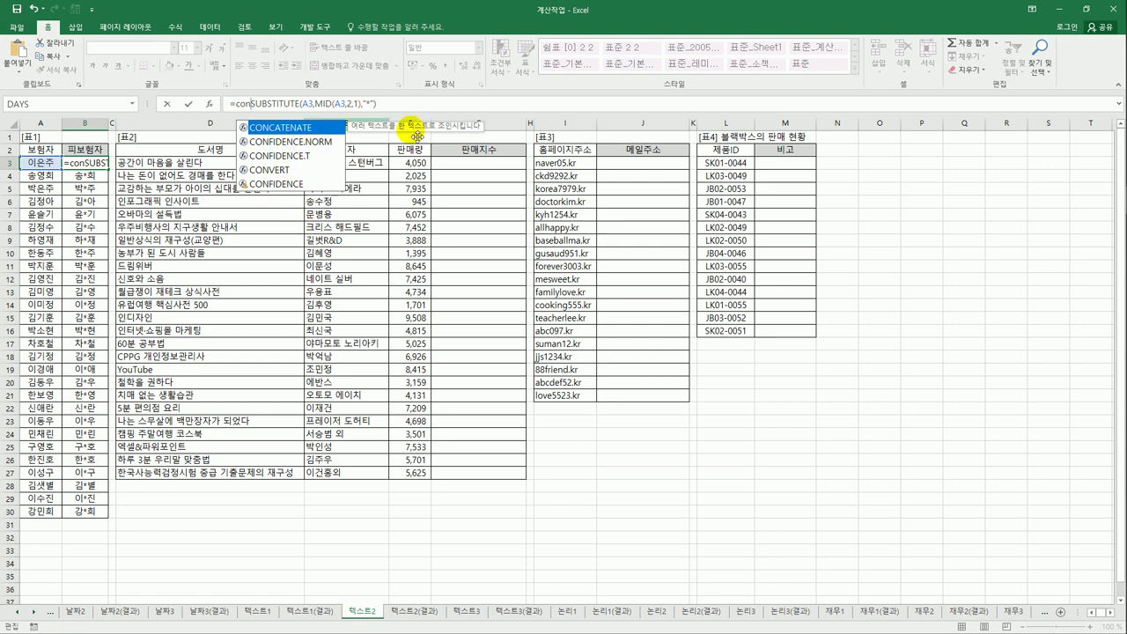
pyautogui.doubleClick(312, 132)
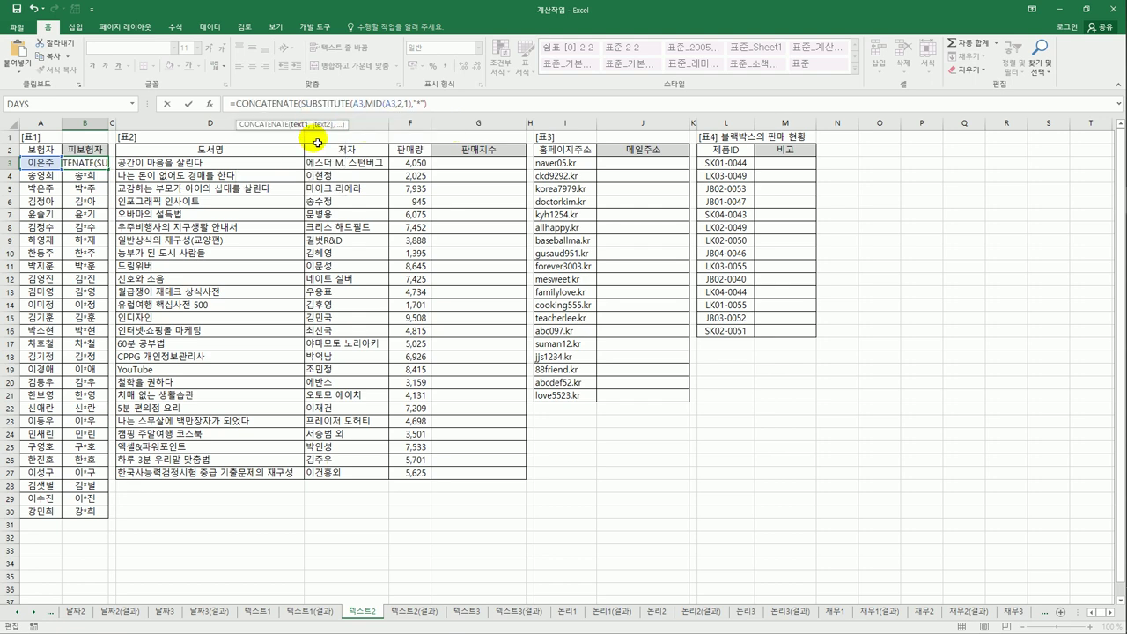
pyautogui.click(440, 106)
pyautogui.write(',')
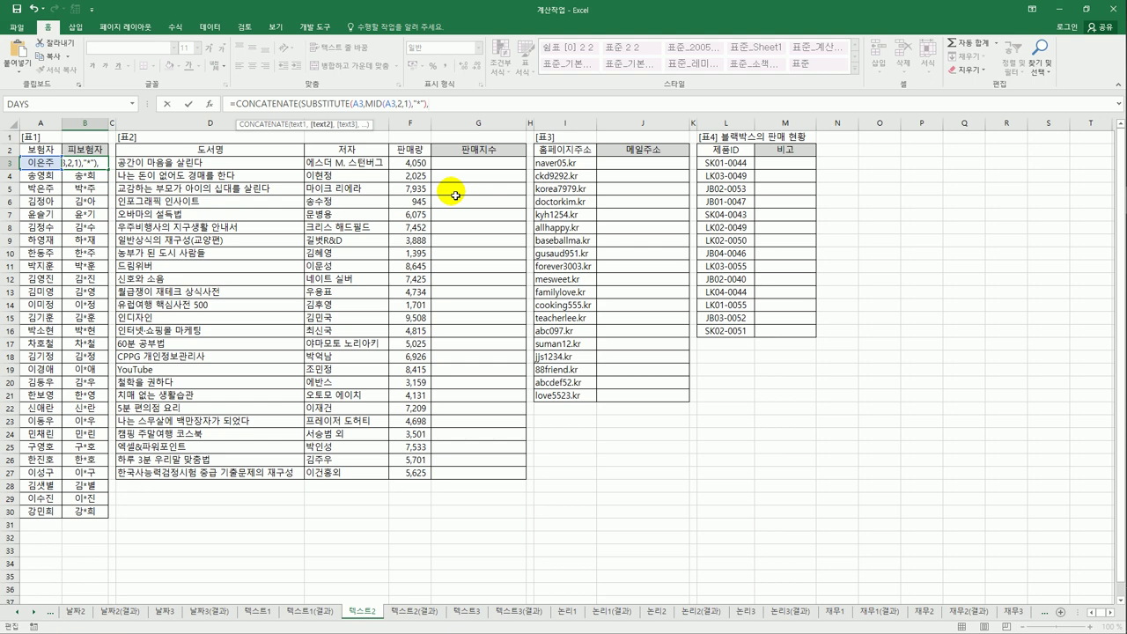
pyautogui.write('"')
pyautogui.write(' rk')
pyautogui.write('족"')
pyautogui.press('Return')
pyautogui.press('Up')
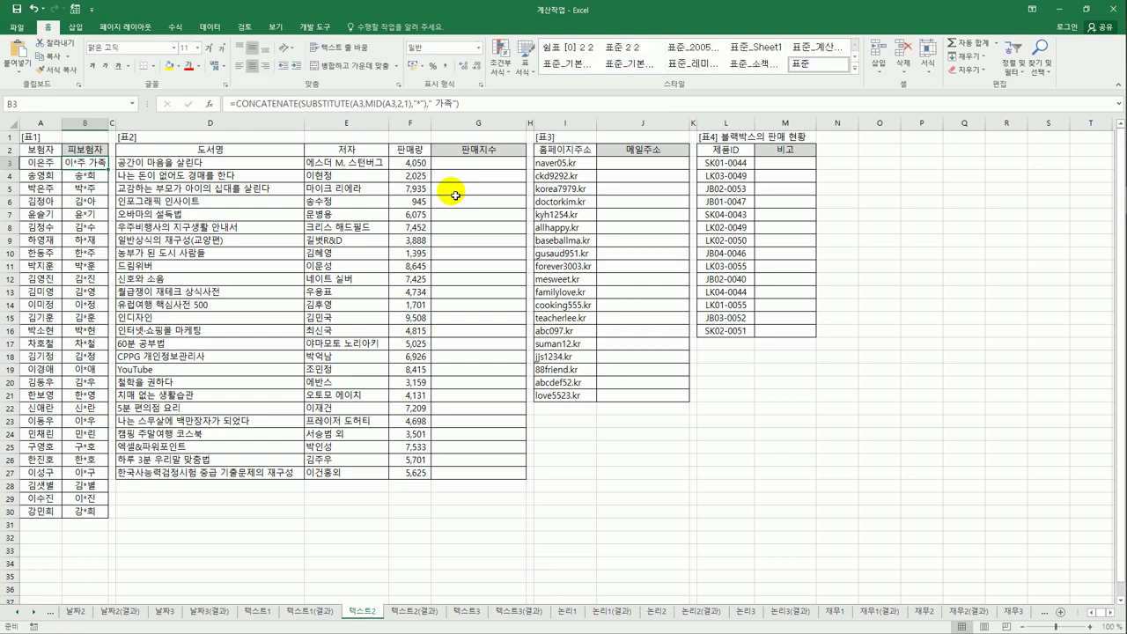
pyautogui.moveTo(108, 169); pyautogui.dragTo(93, 523)
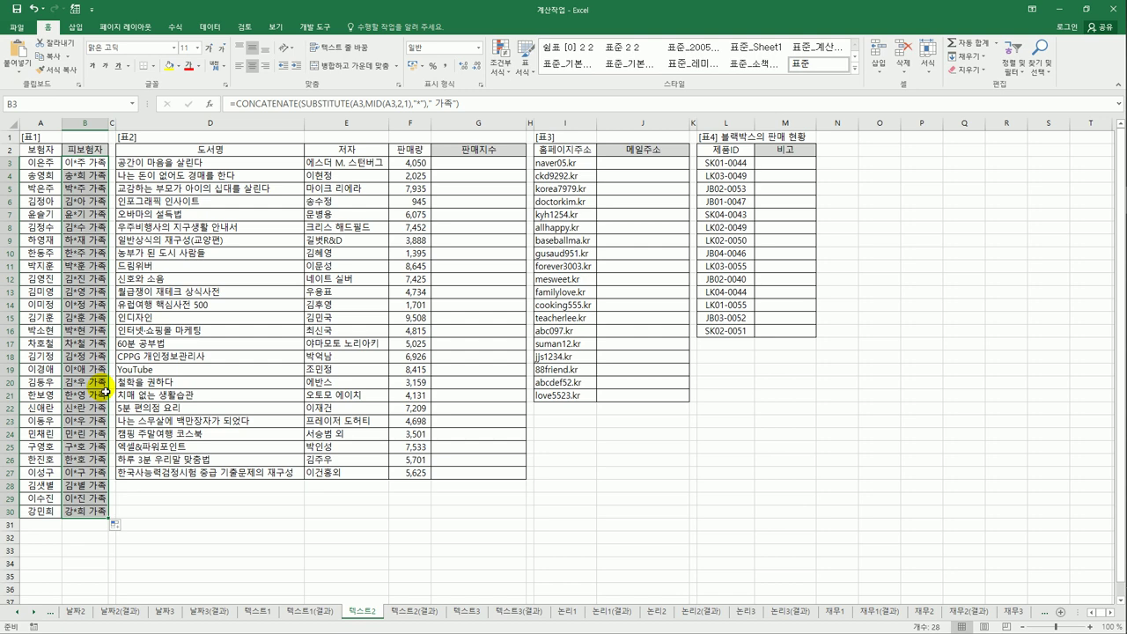
# Enter =F3/1000 in G3 of table 2's 판매지수 column.
pyautogui.click(478, 169)
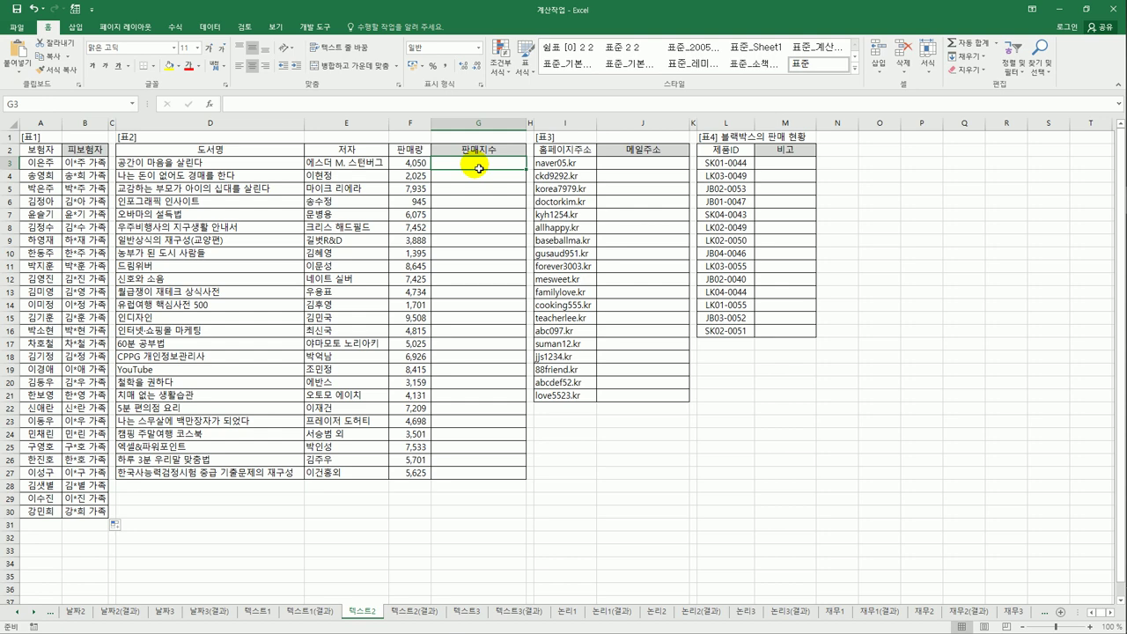
pyautogui.moveTo(410, 163); pyautogui.dragTo(411, 473)
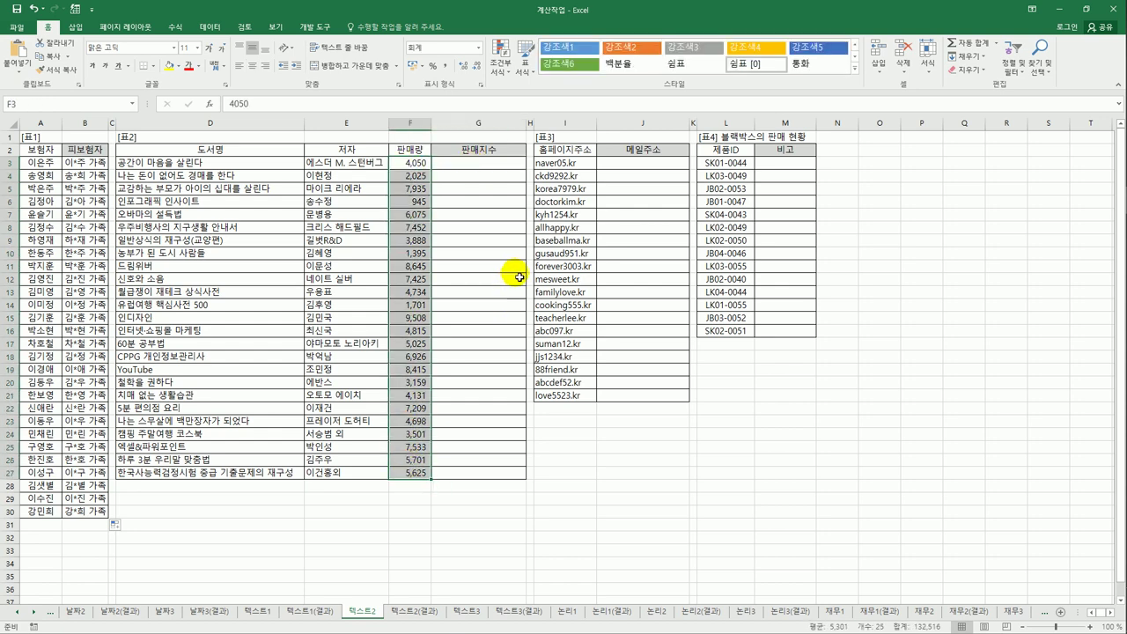
pyautogui.click(496, 167)
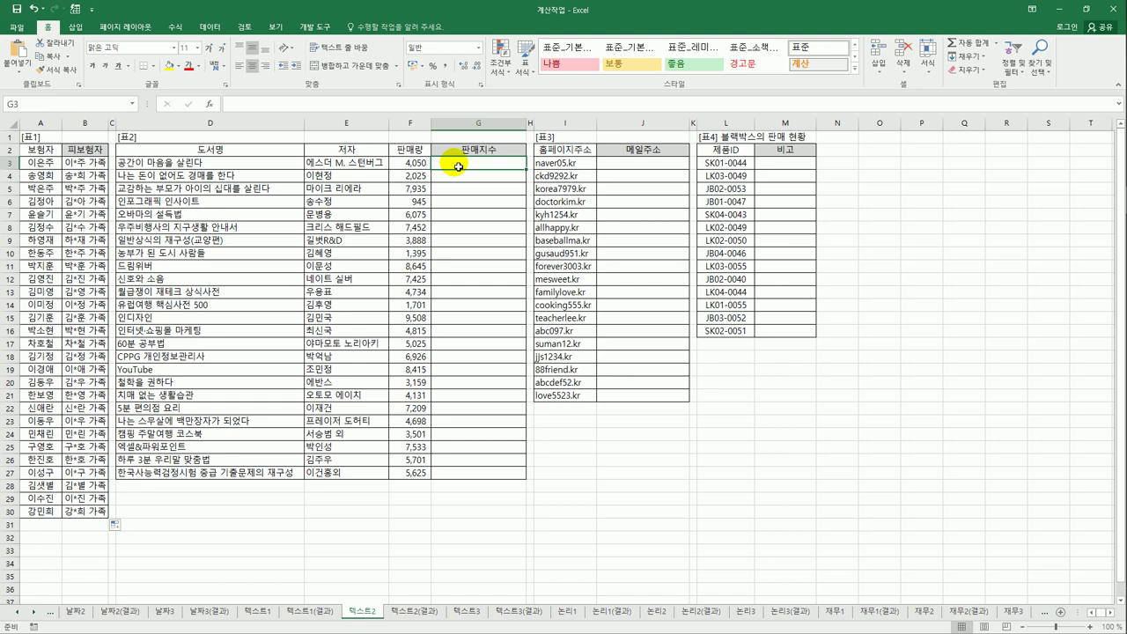
pyautogui.write('=')
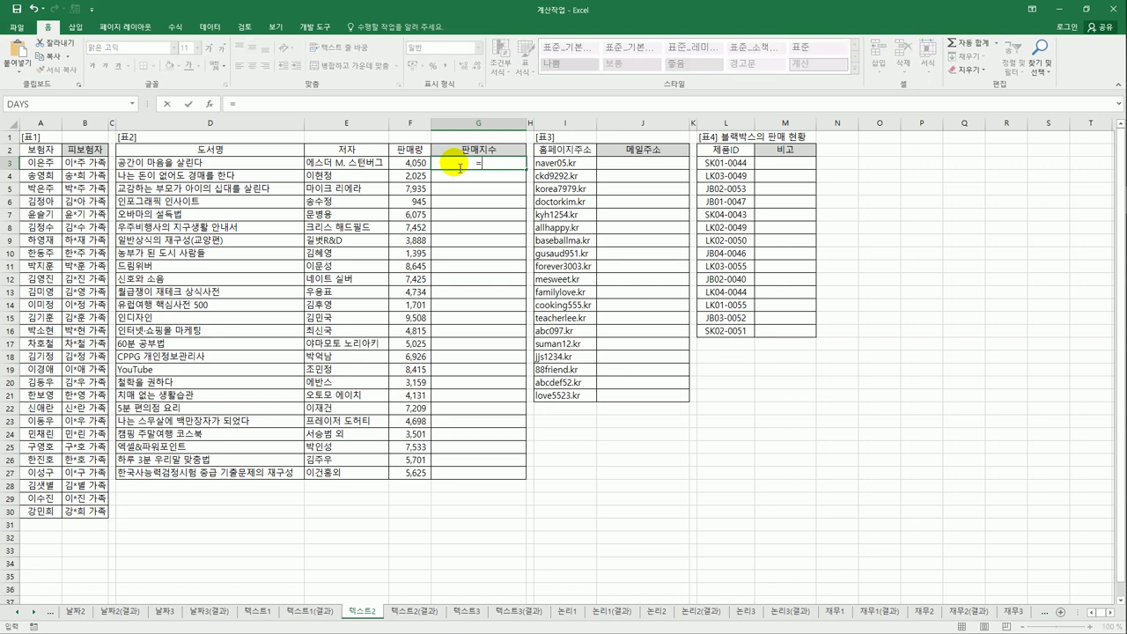
pyautogui.click(407, 163)
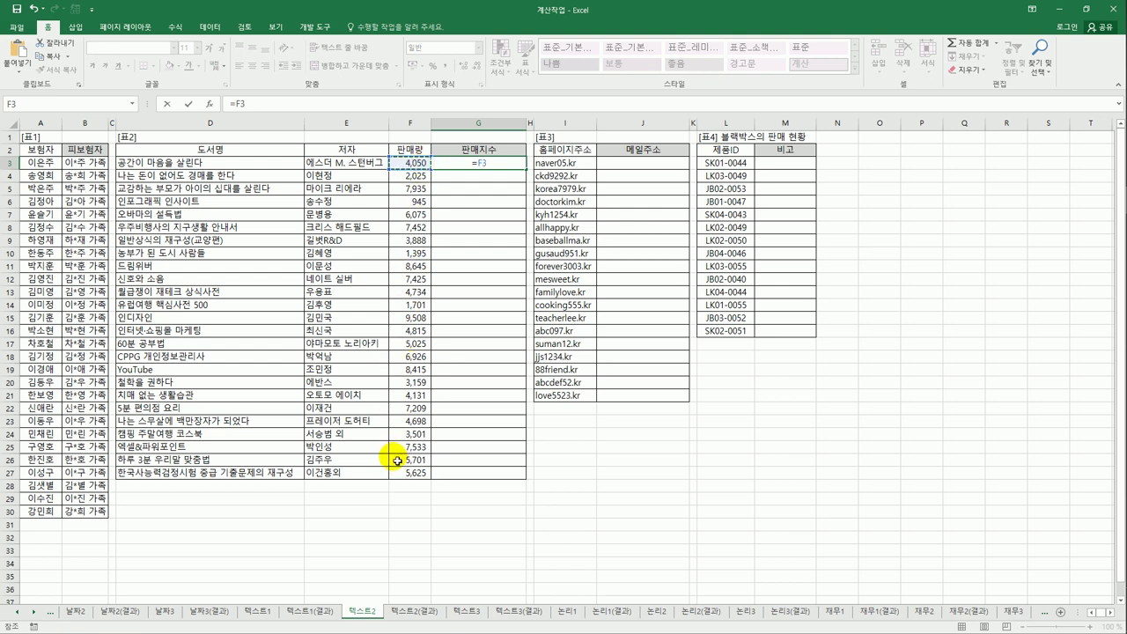
pyautogui.write('/1000')
pyautogui.press('Return')
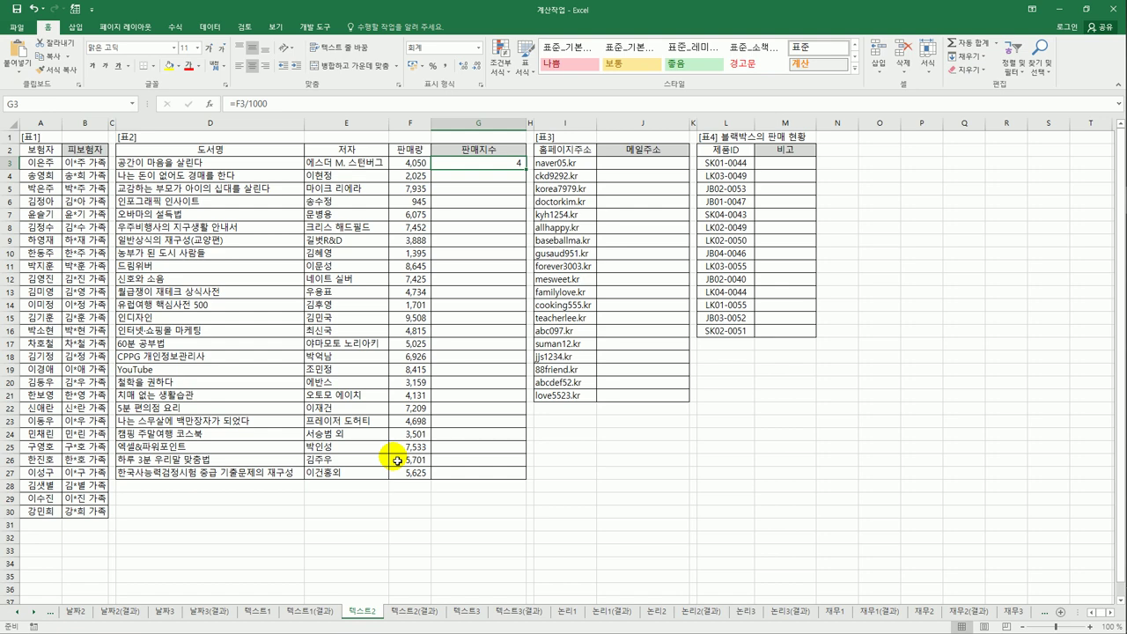
# Replace the G3 formula with =QUOTIENT(F3,1000) and fill it down through G27.
pyautogui.write('=')
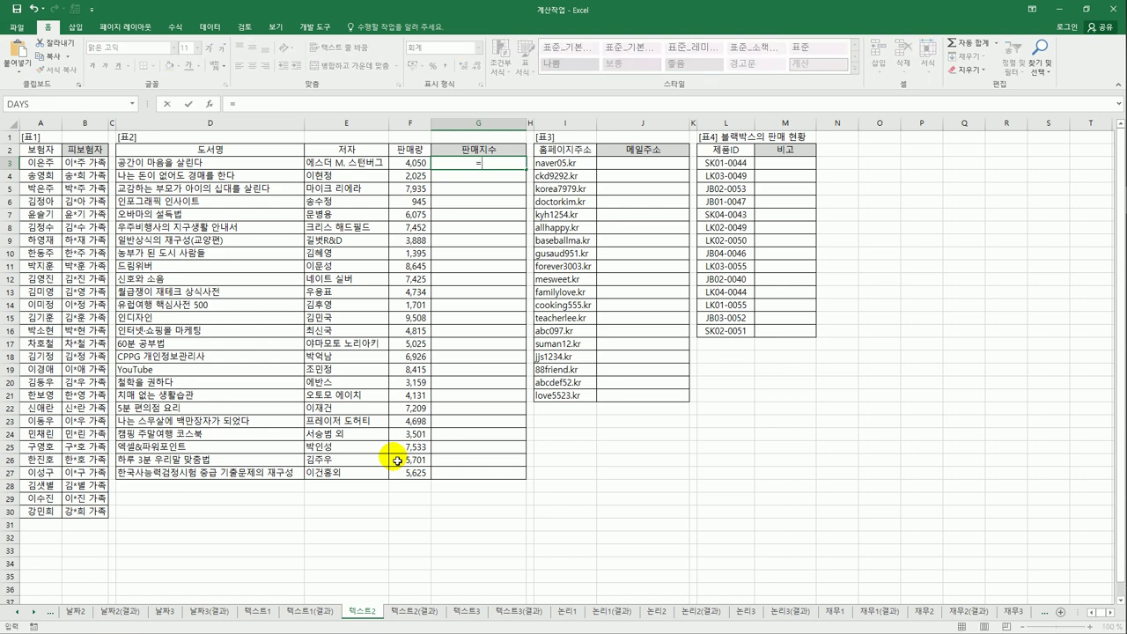
pyautogui.write('ㅂ')
pyautogui.press('BackSpace')
pyautogui.write('qu')
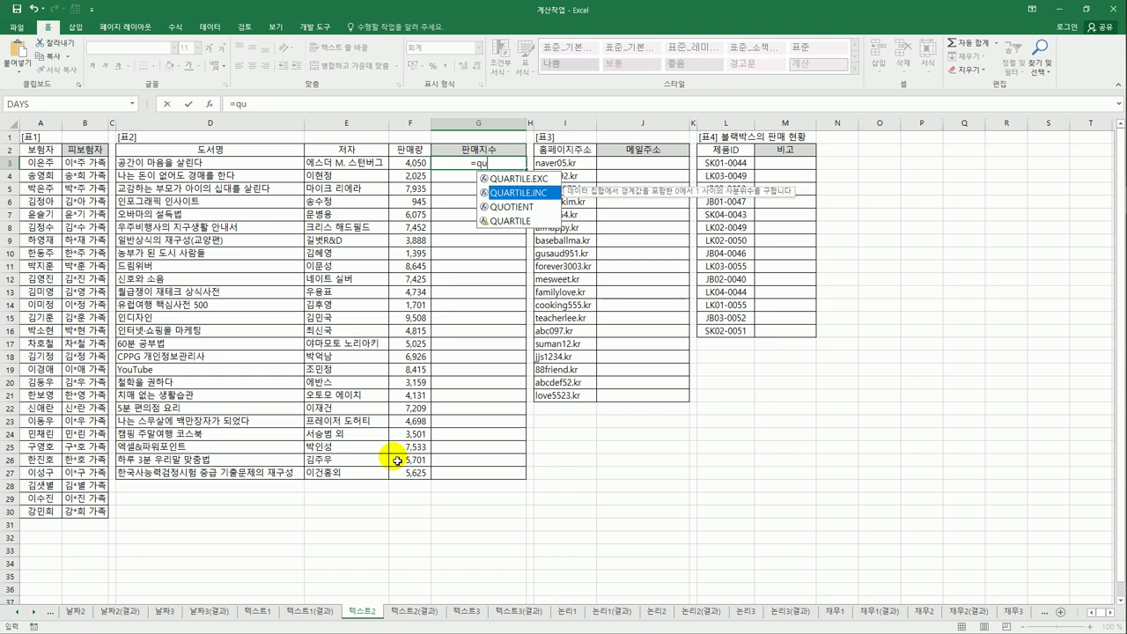
pyautogui.press('Down')
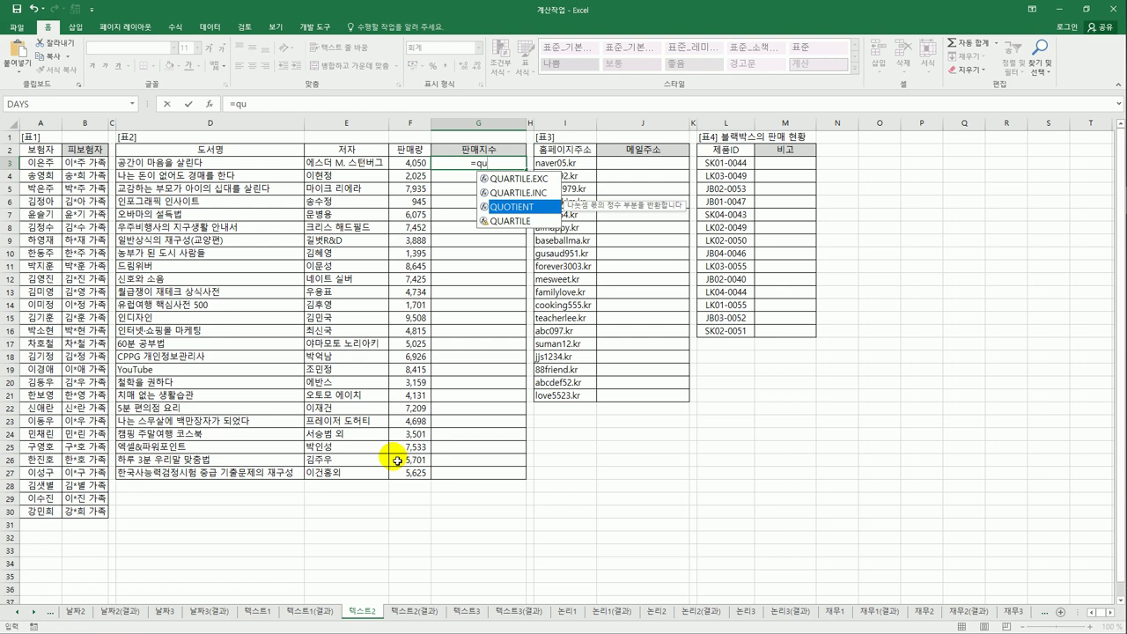
pyautogui.doubleClick(521, 208)
pyautogui.click(419, 164)
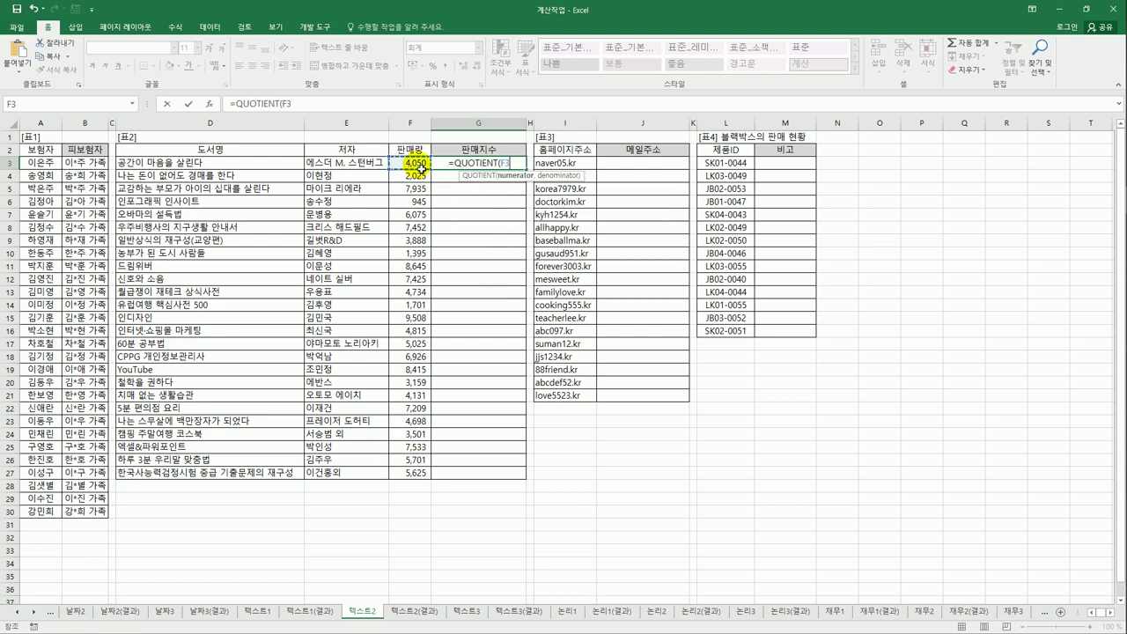
pyautogui.write(',')
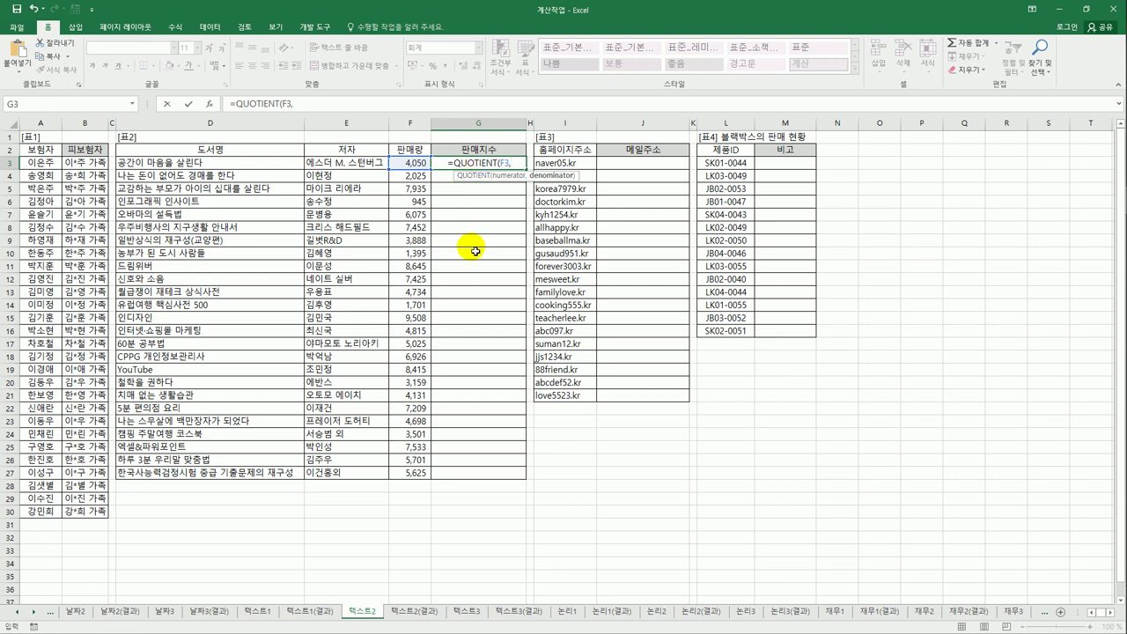
pyautogui.write('1000')
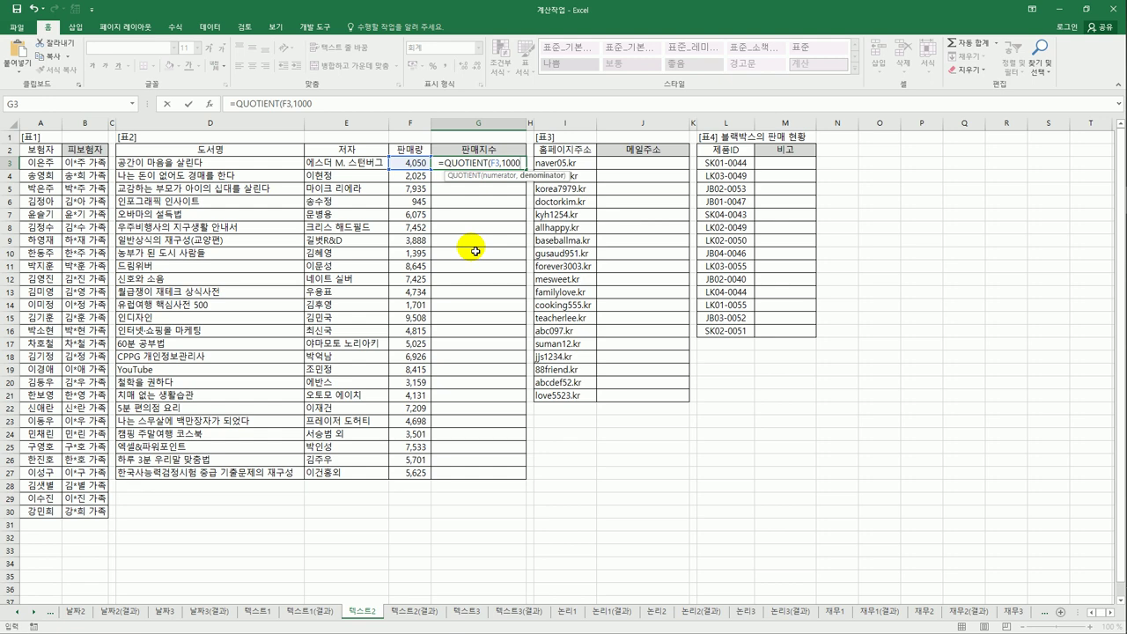
pyautogui.hotkey('ctrl', 'Return')
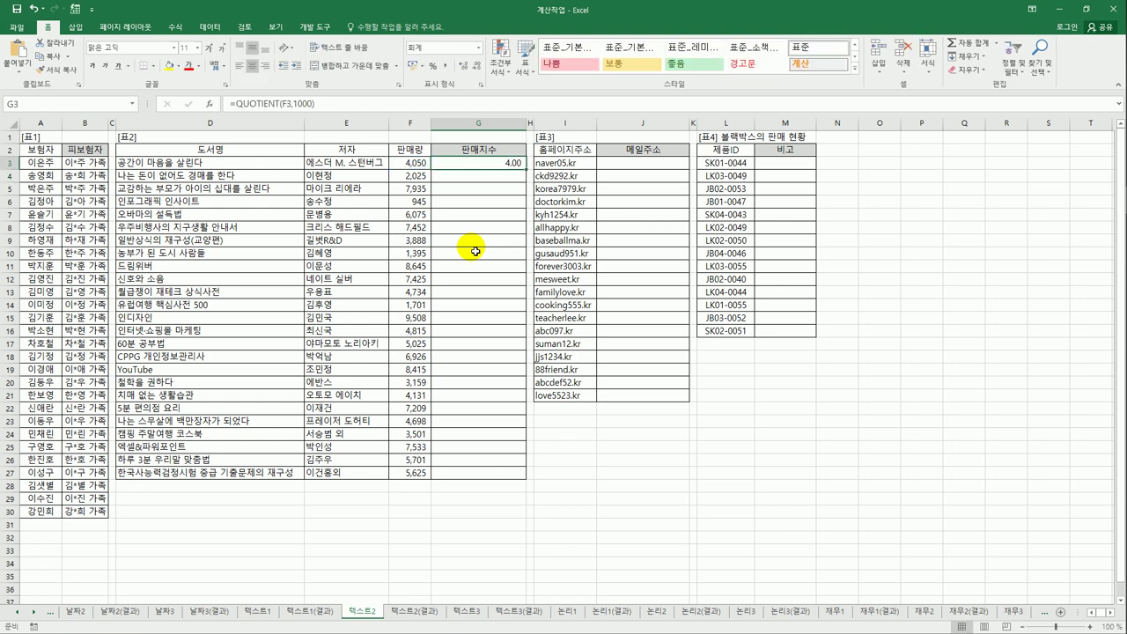
pyautogui.moveTo(528, 173); pyautogui.dragTo(513, 486)
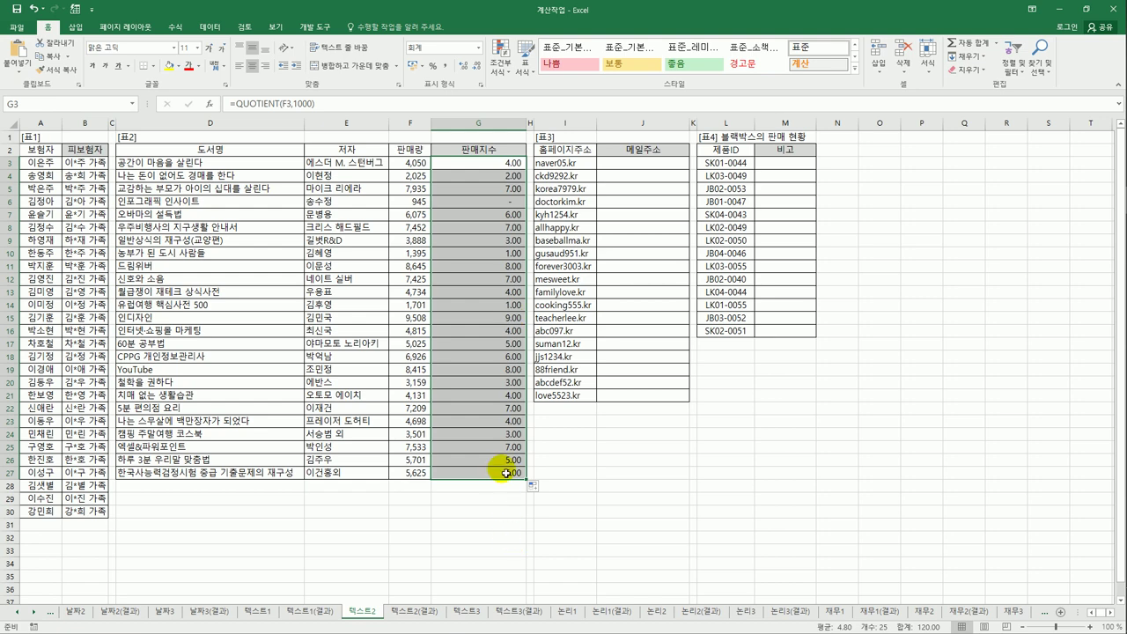
# Wrap the QUOTIENT formula in G3 in a REPT function, starting a quoted text argument ahead of QUOTIENT(F3,1000).
pyautogui.click(487, 169)
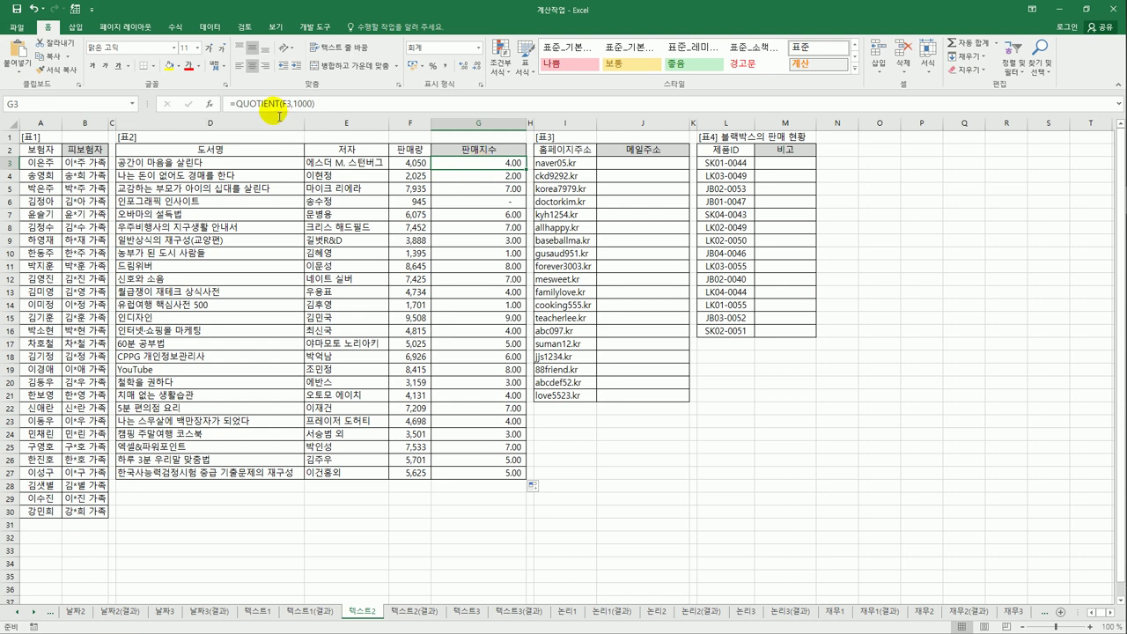
pyautogui.click(238, 103)
pyautogui.write('rep')
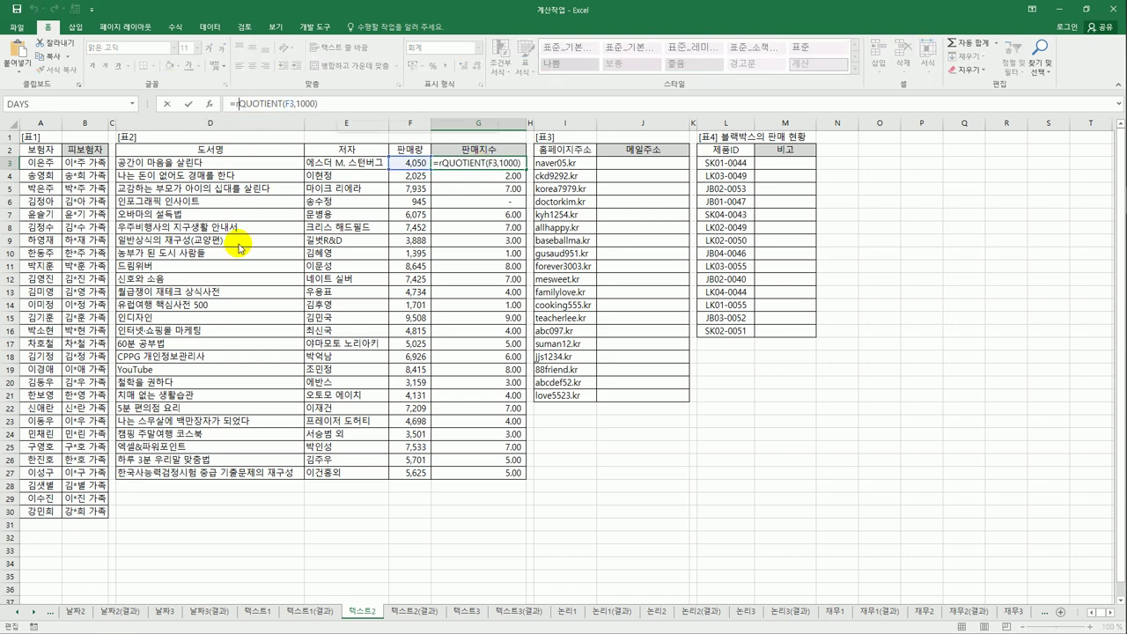
pyautogui.write('t')
pyautogui.press('Tab')
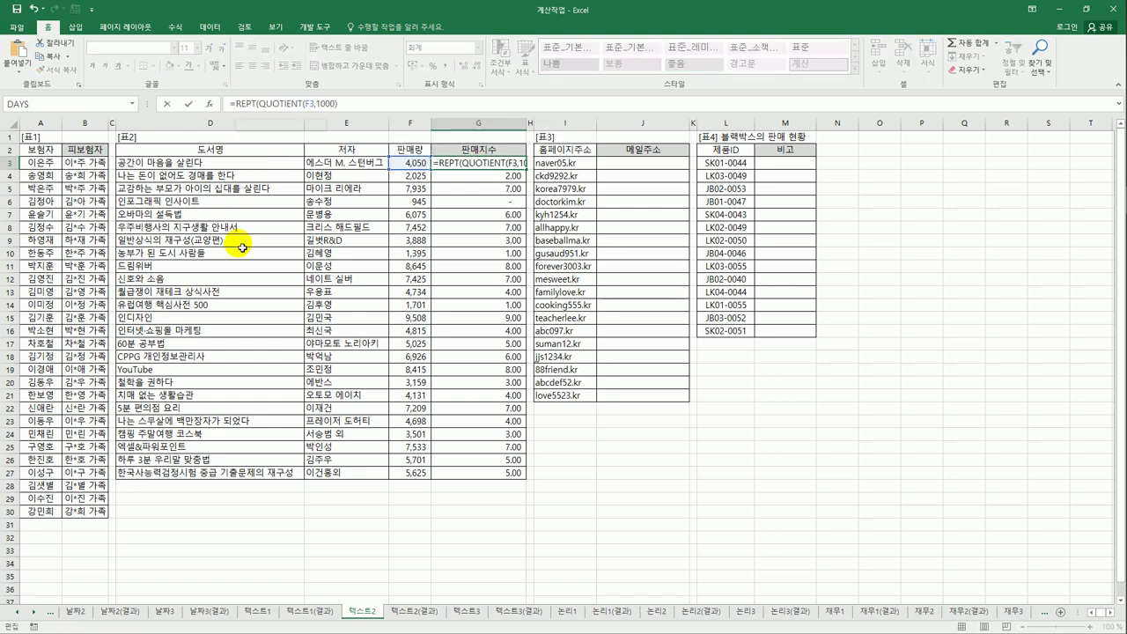
pyautogui.write('"')
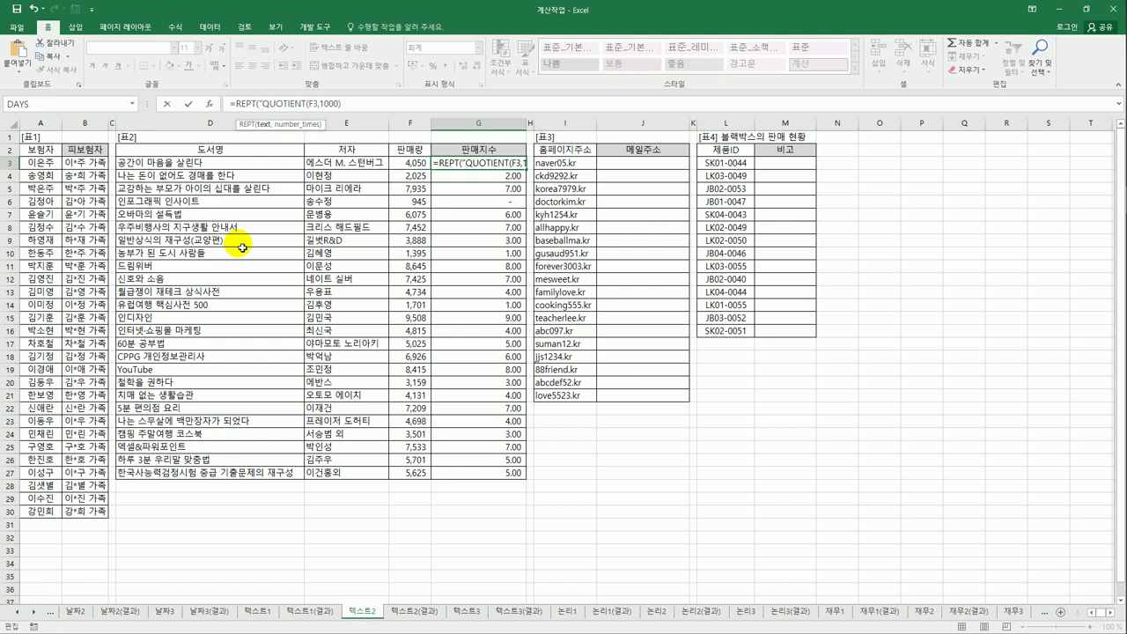
# Insert "★" as the REPT text argument in the G3 formula, separated by a comma from QUOTIENT(F3,1000).
pyautogui.write('a')
pyautogui.press('BackSpace')
pyautogui.press('Hangul')
pyautogui.write('ㅁ')
pyautogui.press('Hangul_Hanja')
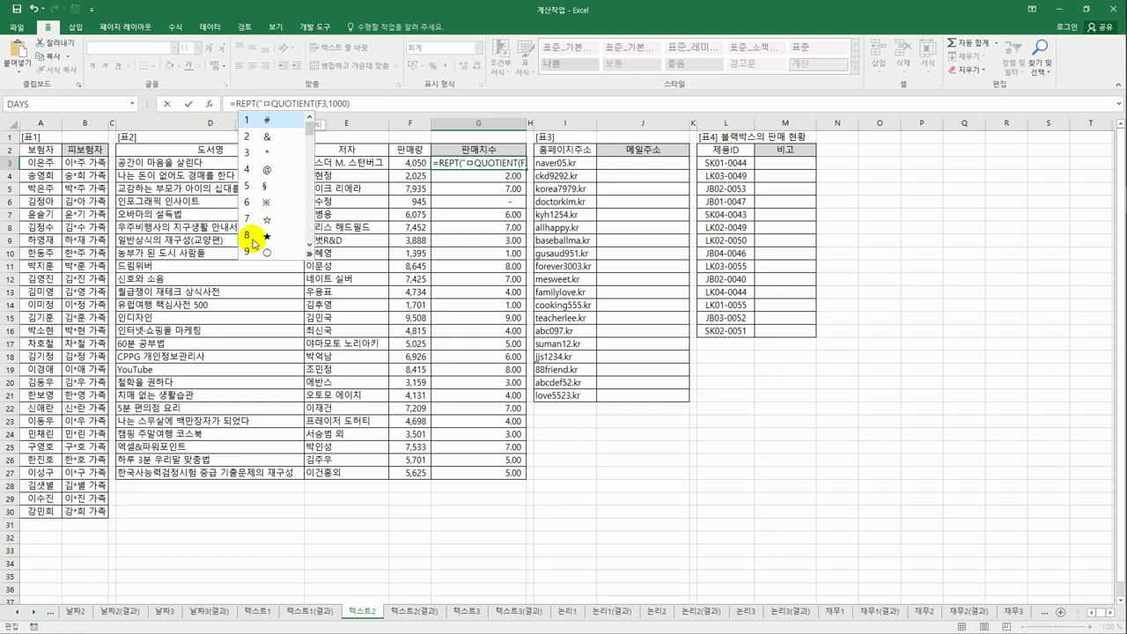
pyautogui.click(295, 235)
pyautogui.write('"')
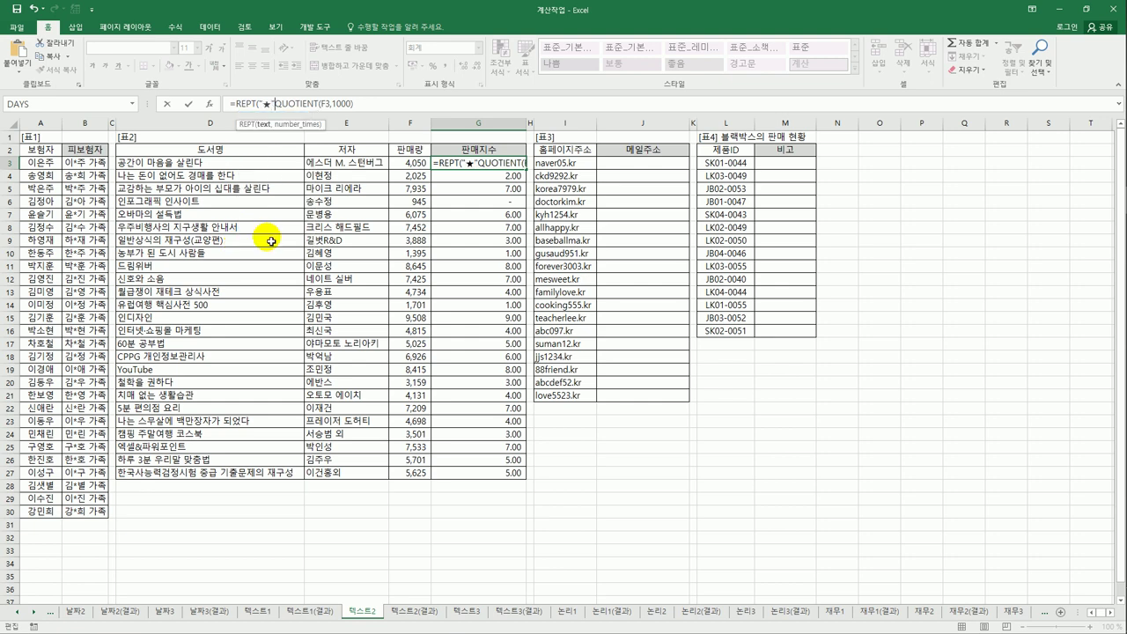
pyautogui.write(',')
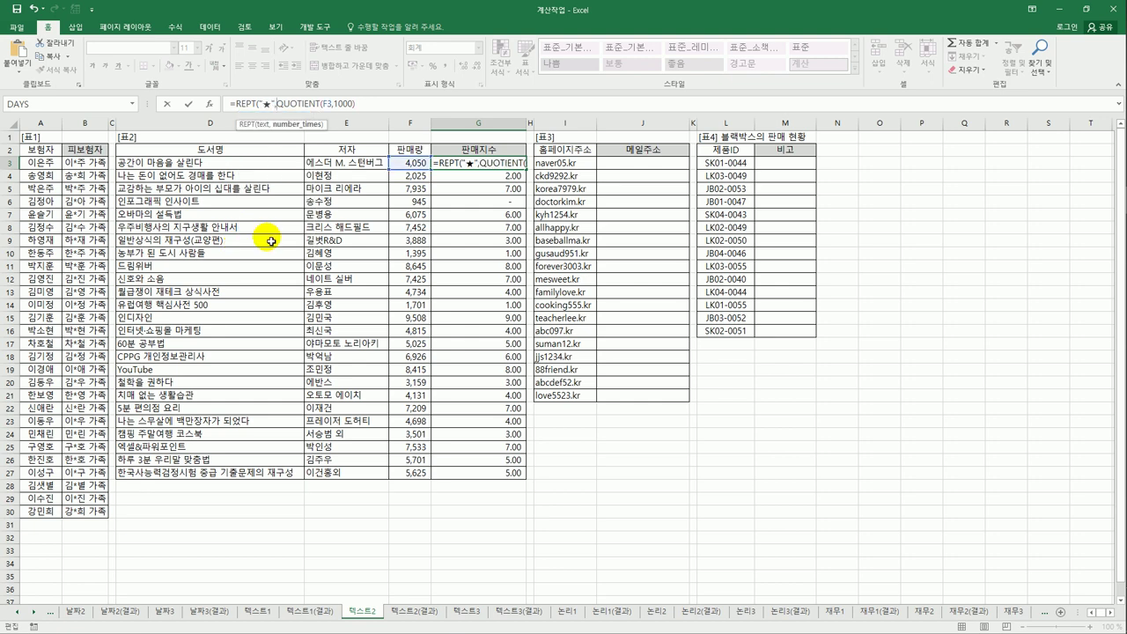
# Close the REPT formula in G3, enter it and fill it down through G27.
pyautogui.click(368, 106)
pyautogui.hotkey('ctrl', 'Return')
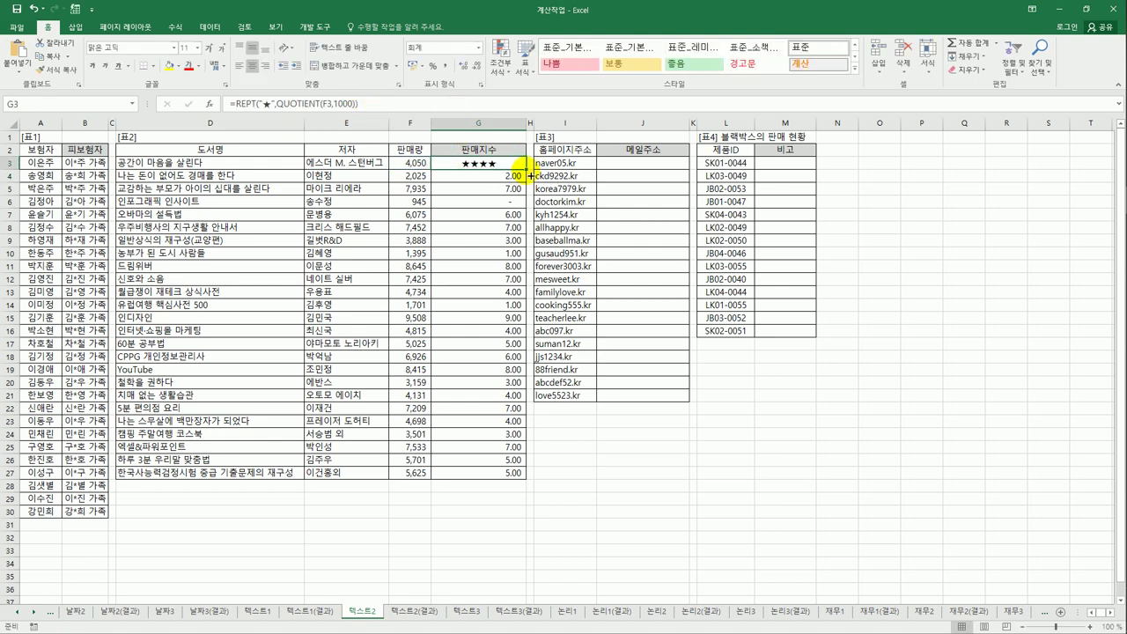
pyautogui.moveTo(525, 170); pyautogui.dragTo(509, 480)
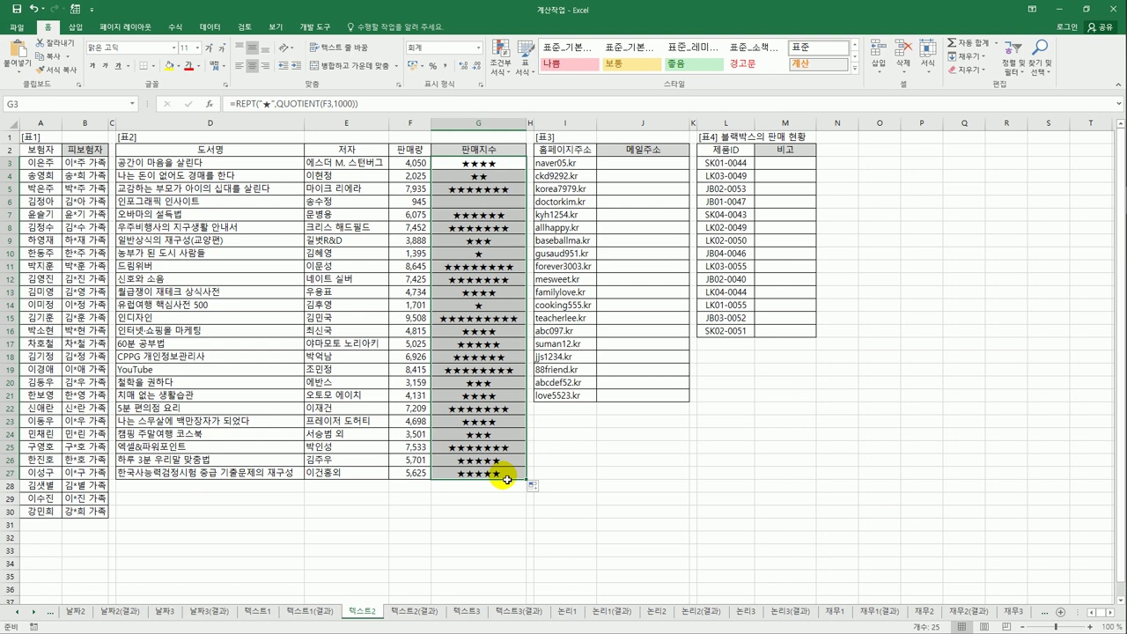
# Nest the REPT expression in G3 as the first argument of CONCATENATE and open a second argument.
pyautogui.click(506, 164)
pyautogui.click(372, 103)
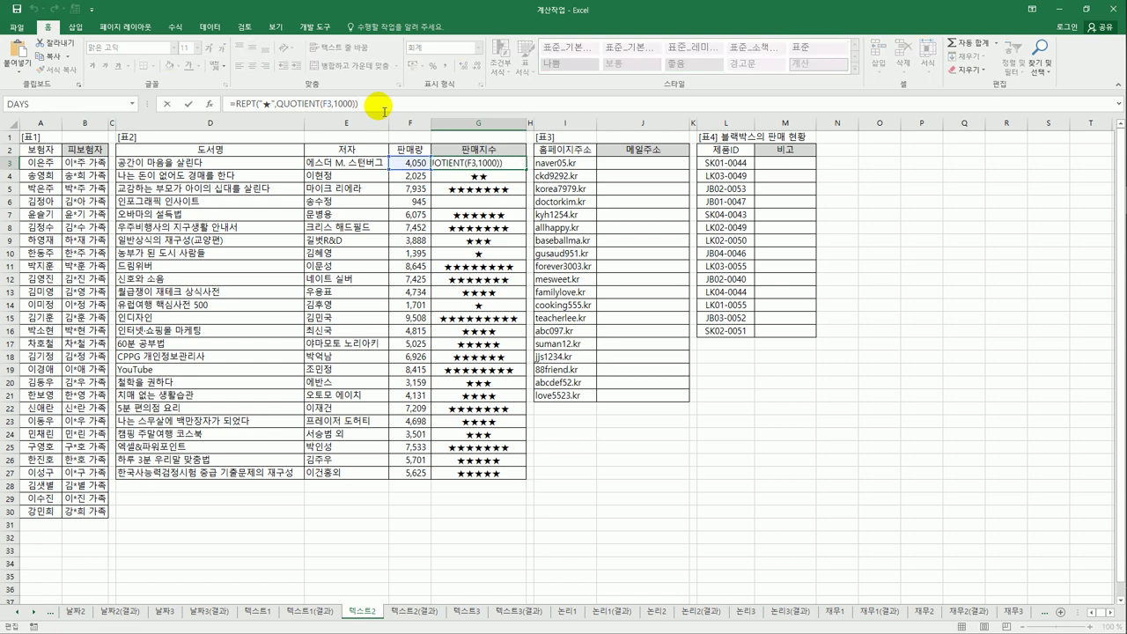
pyautogui.write('&')
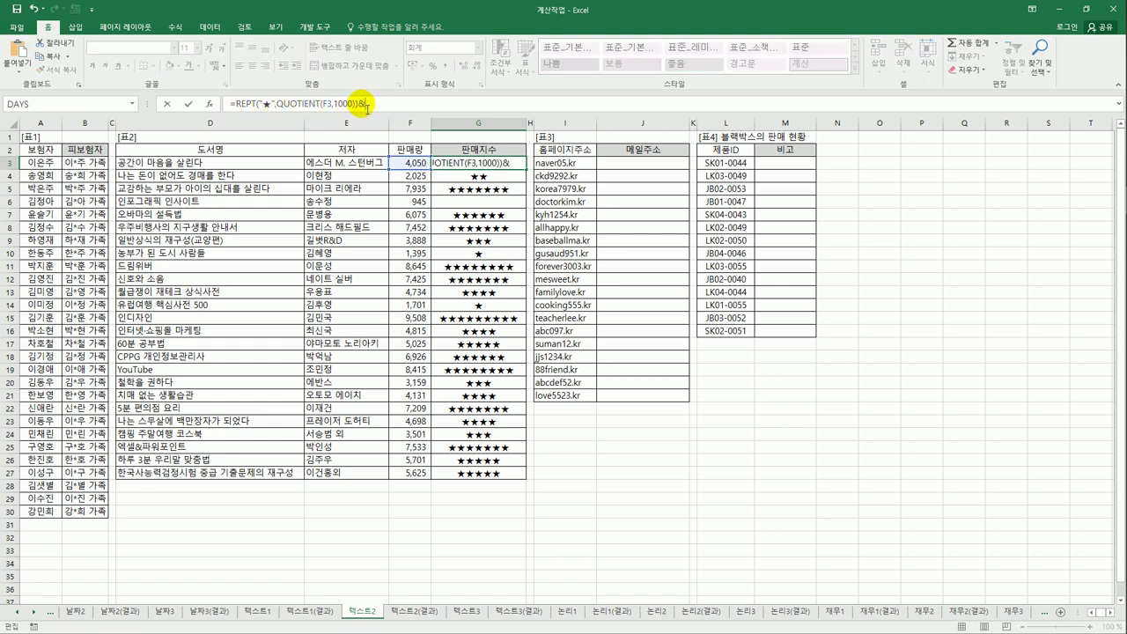
pyautogui.press('BackSpace')
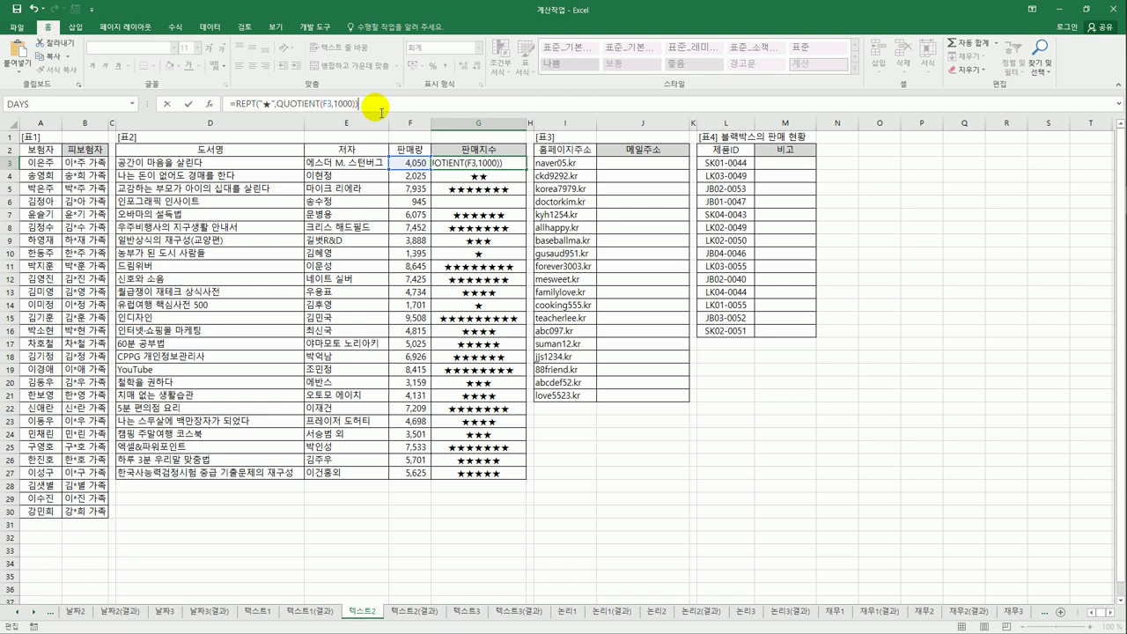
pyautogui.click(231, 104)
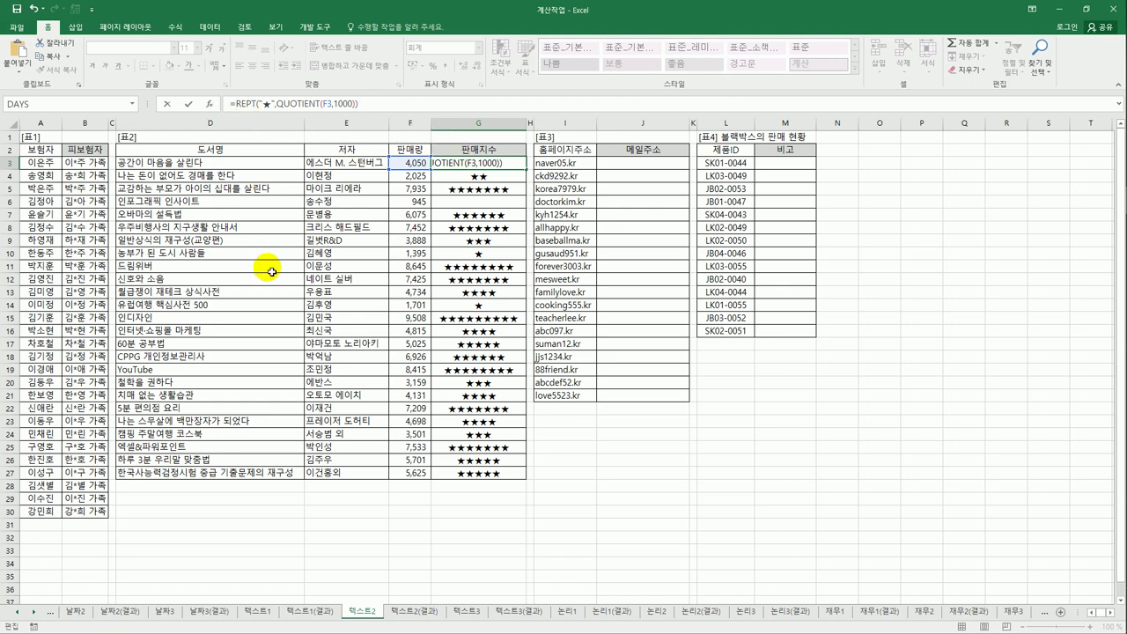
pyautogui.write('con')
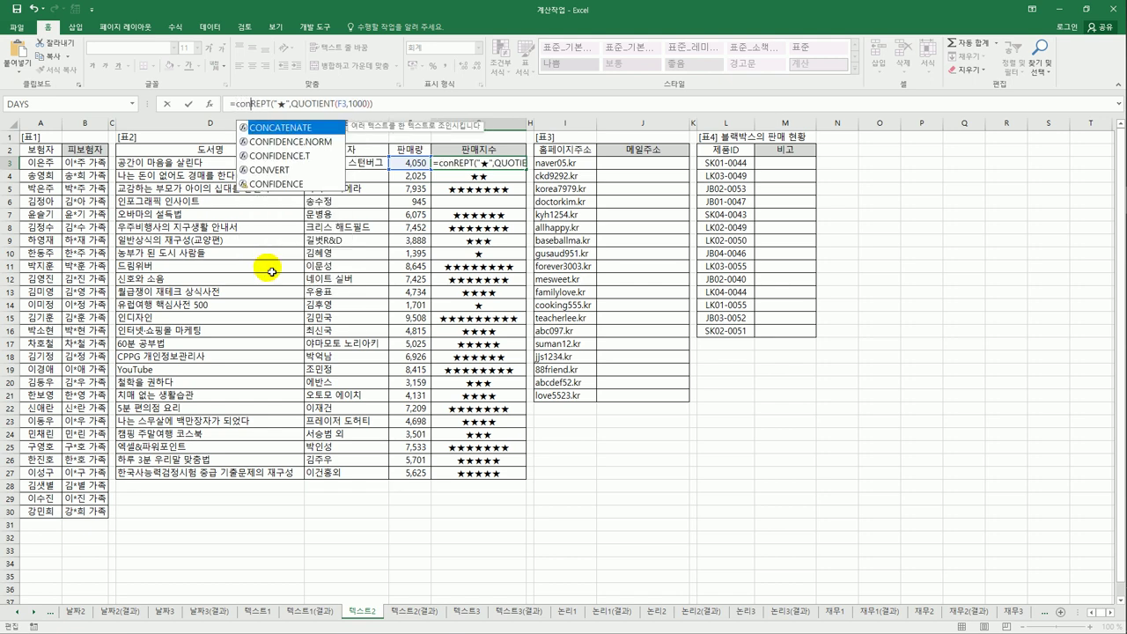
pyautogui.doubleClick(300, 129)
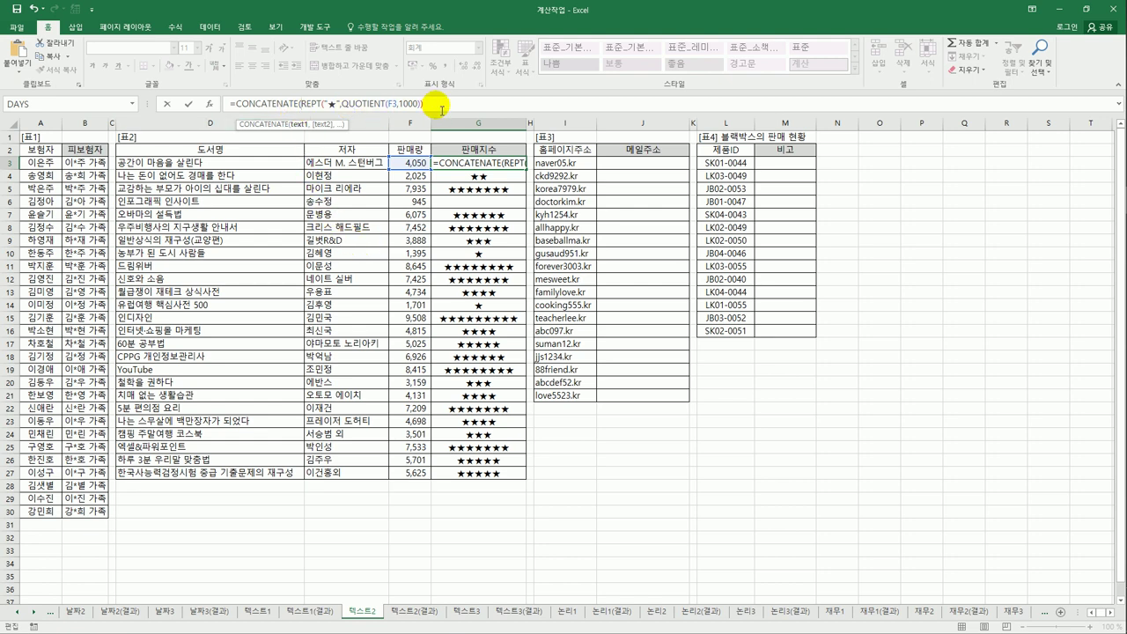
pyautogui.click(429, 103)
pyautogui.write(',')
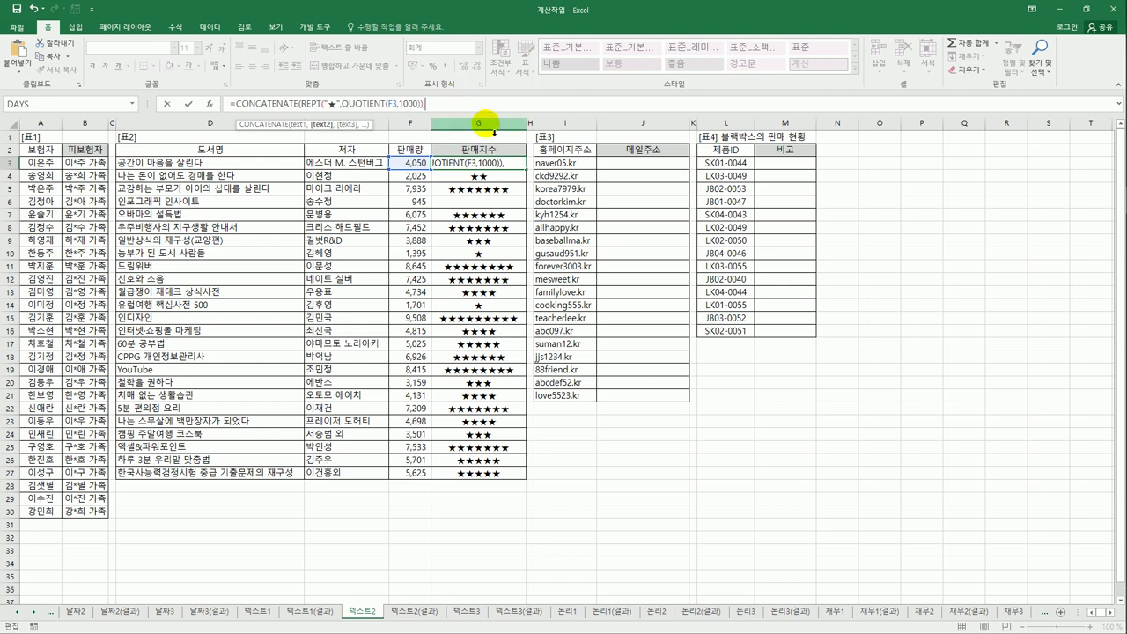
# Add a second REPT in G3's formula that repeats "☆", beginning its repeat count with 10-.
pyautogui.write('rep')
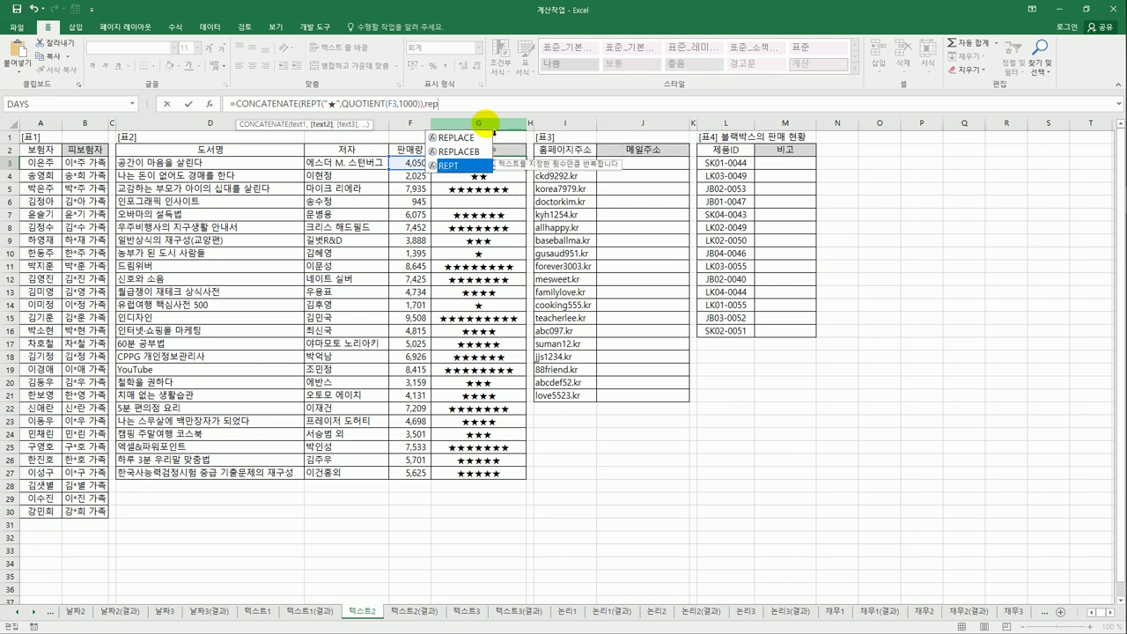
pyautogui.press('Tab')
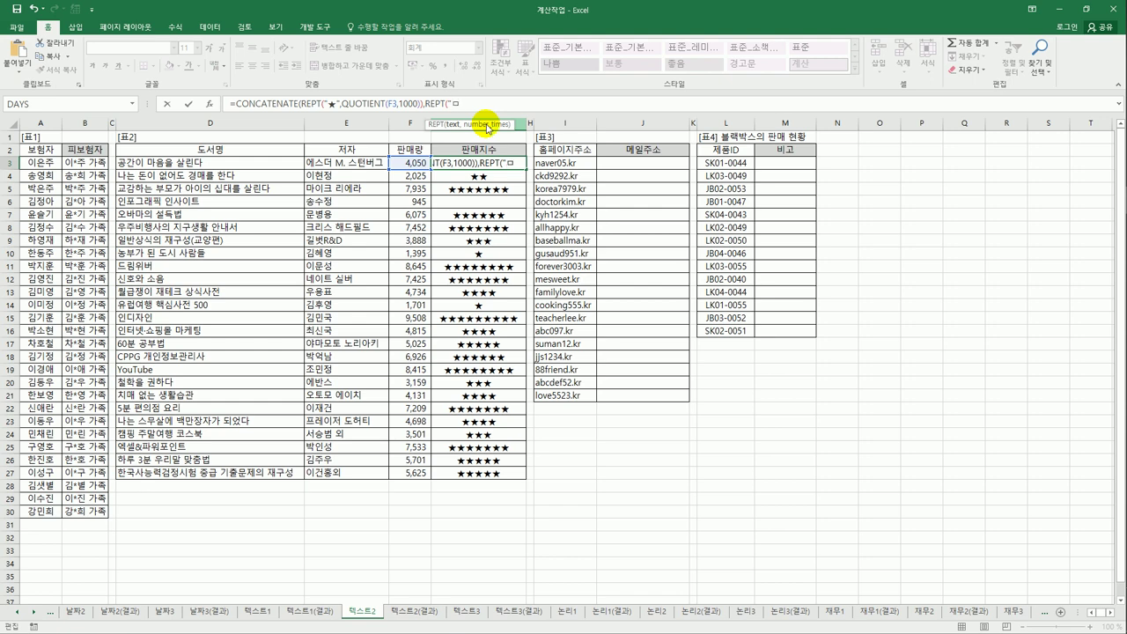
pyautogui.press('Hangul_Hanja')
pyautogui.click(456, 222)
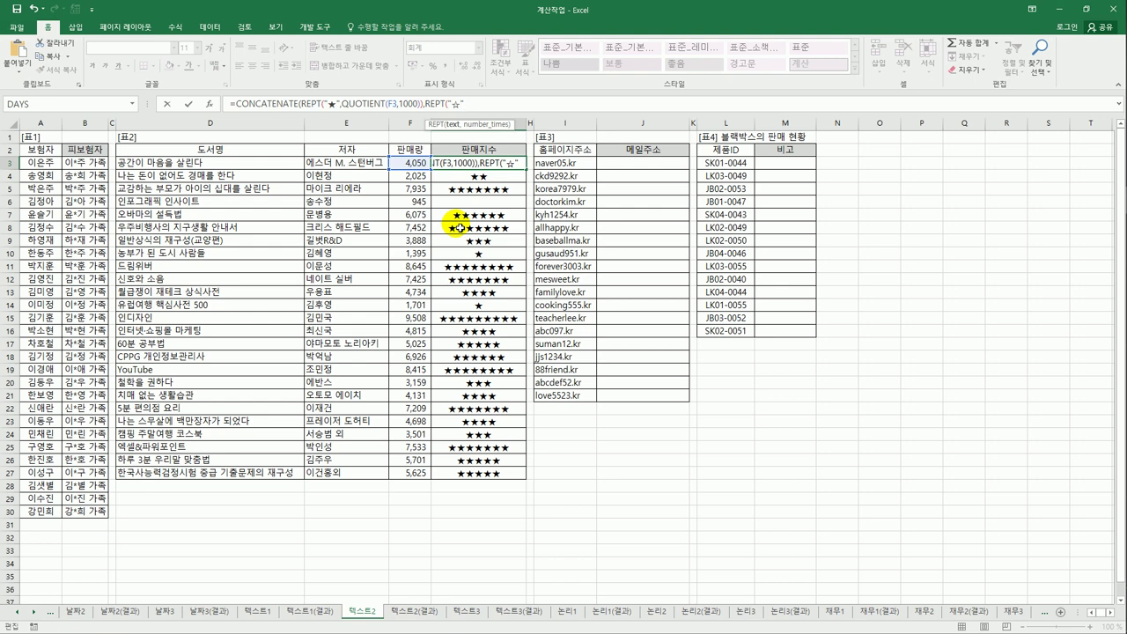
pyautogui.write(',')
pyautogui.write('10-')
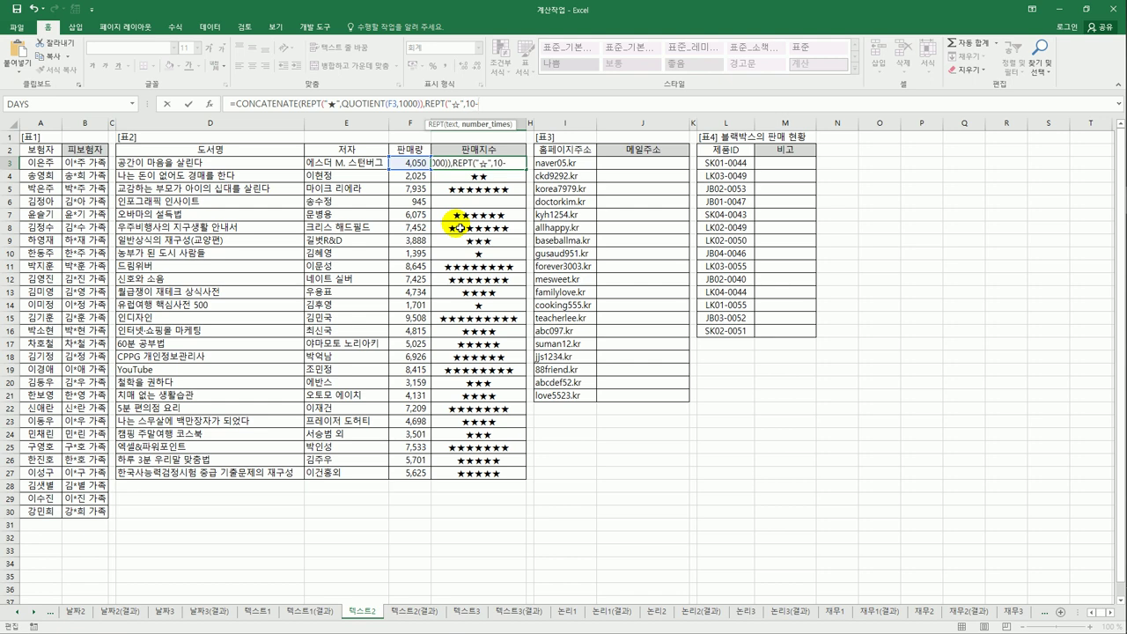
# Copy QUOTIENT(F3,1000) from the first REPT and paste it after 10- in the second REPT.
pyautogui.click(342, 104)
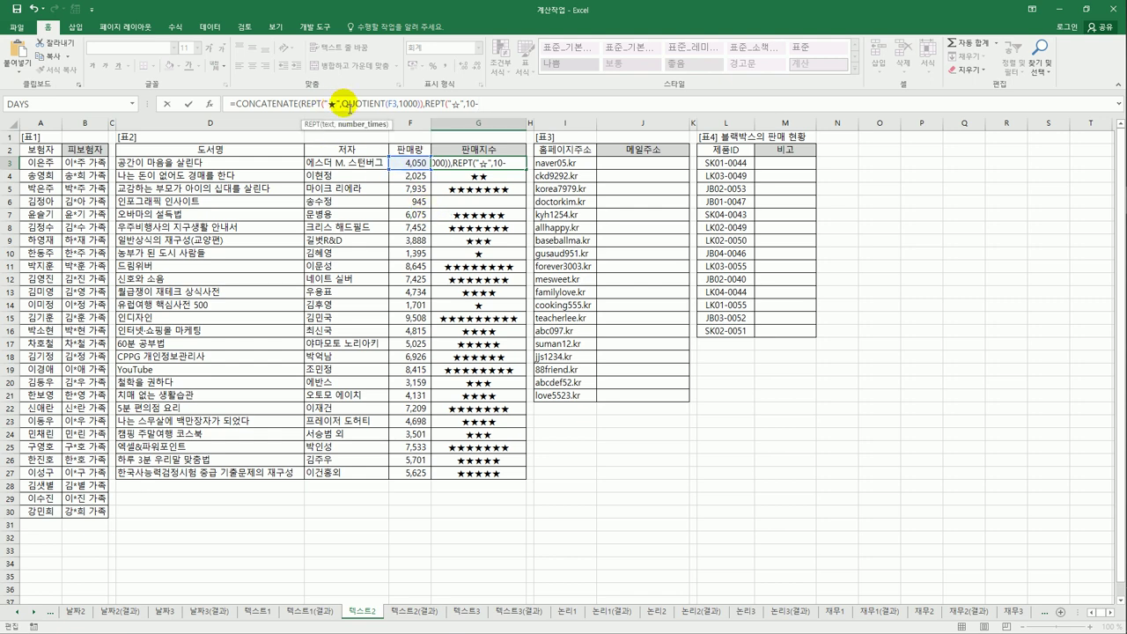
pyautogui.moveTo(343, 103); pyautogui.dragTo(424, 112)
pyautogui.hotkey('ctrl', 'c')
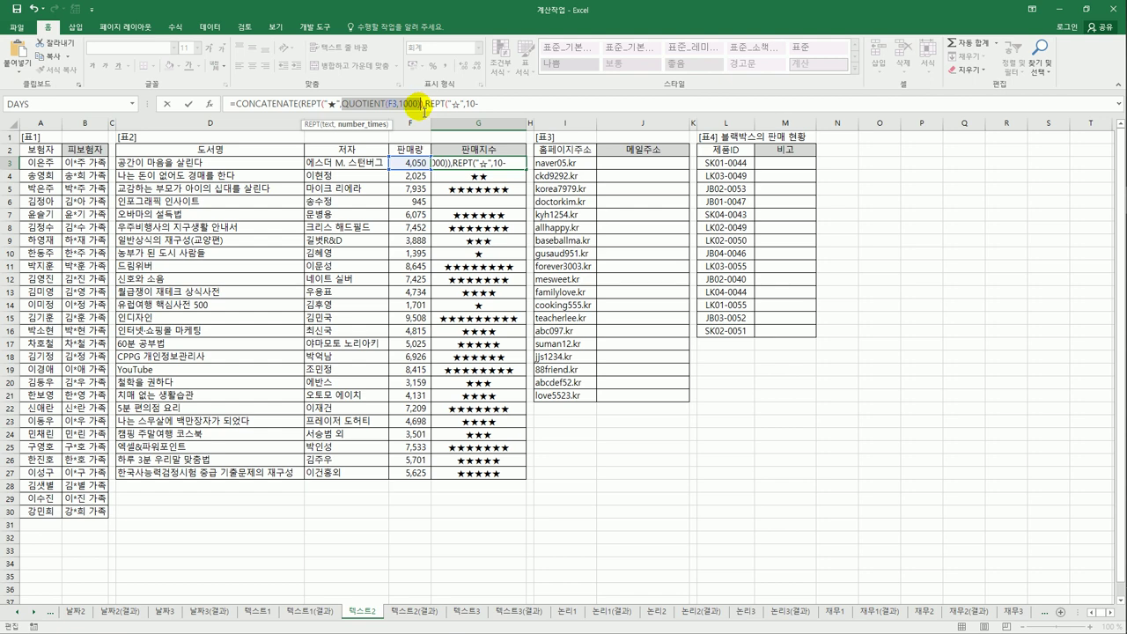
pyautogui.click(515, 109)
pyautogui.hotkey('ctrl', 'v')
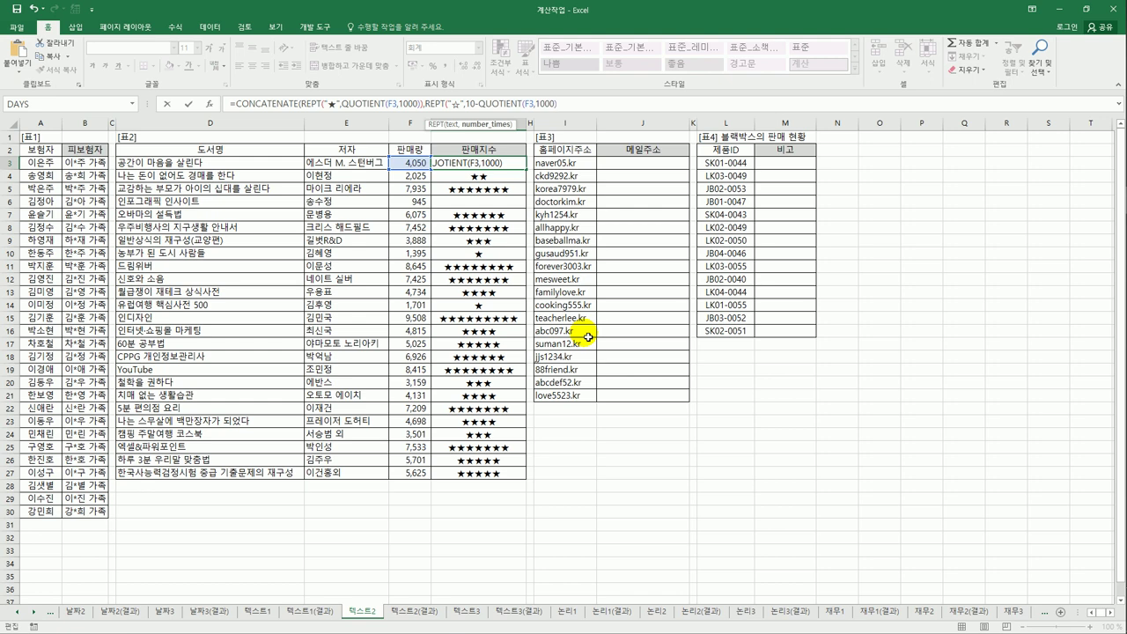
# Close the REPT and CONCATENATE functions in G3, enter the formula and fill it down through G27.
pyautogui.write(')')
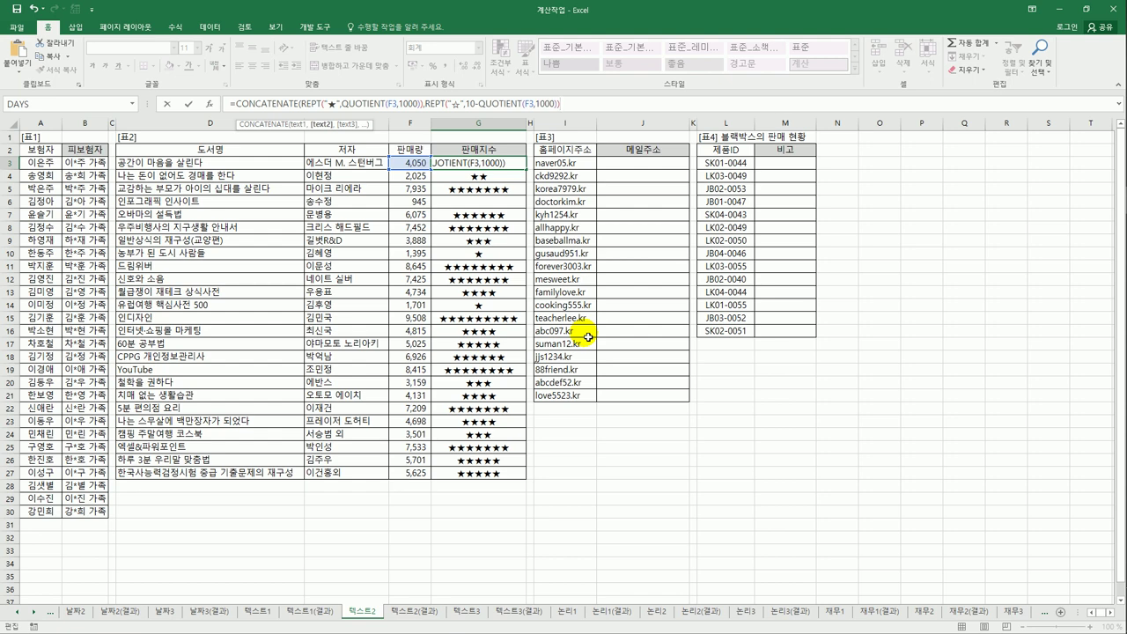
pyautogui.write(')')
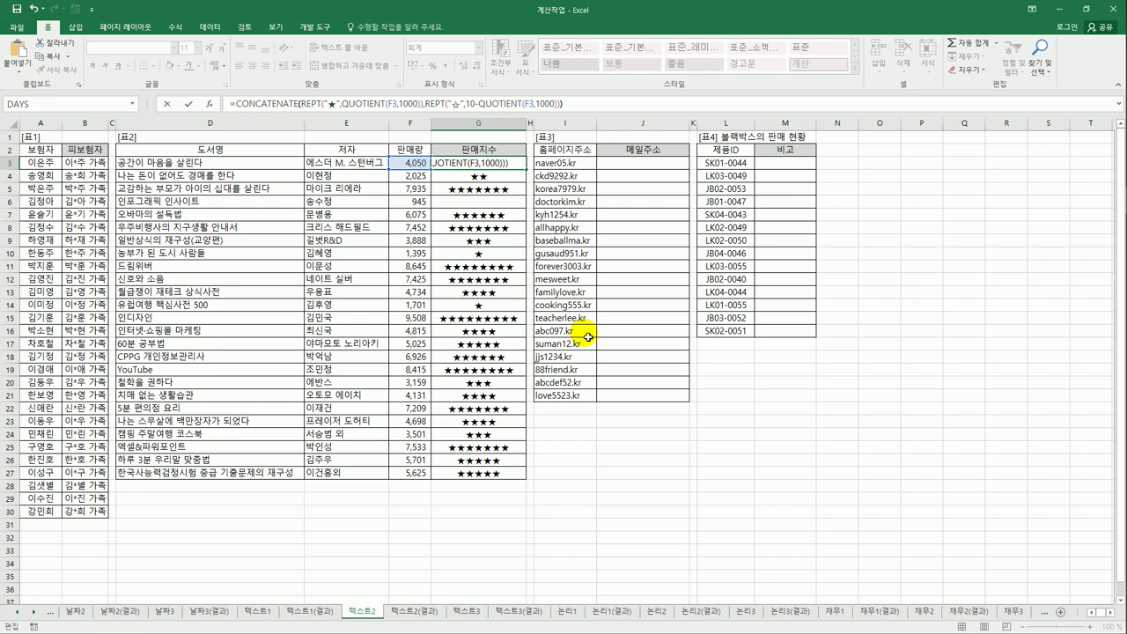
pyautogui.press('Return')
pyautogui.press('Up')
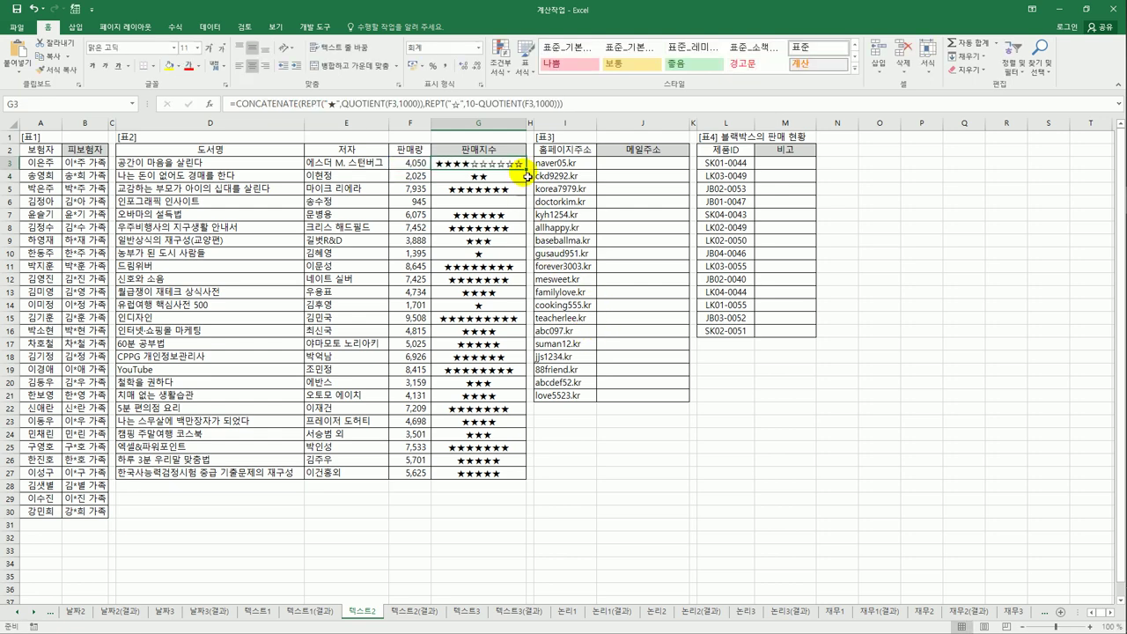
pyautogui.moveTo(526, 169); pyautogui.dragTo(522, 476)
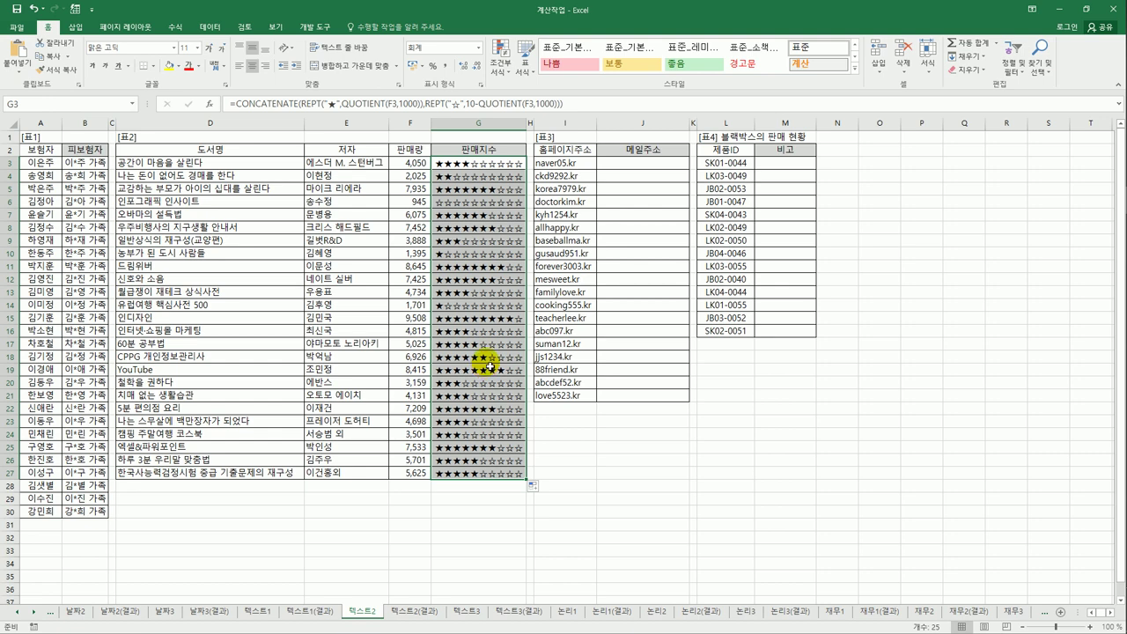
# Begin a SUBSTITUTE formula in J3 of the 메일주소 column with I3 as its text argument.
pyautogui.click(671, 167)
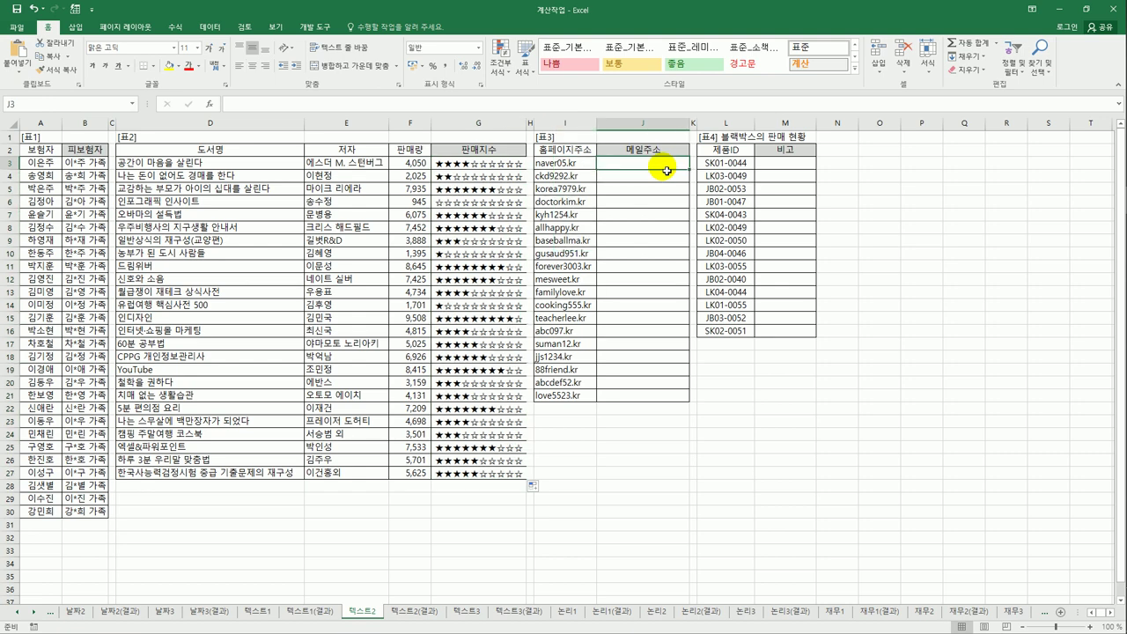
pyautogui.click(539, 162)
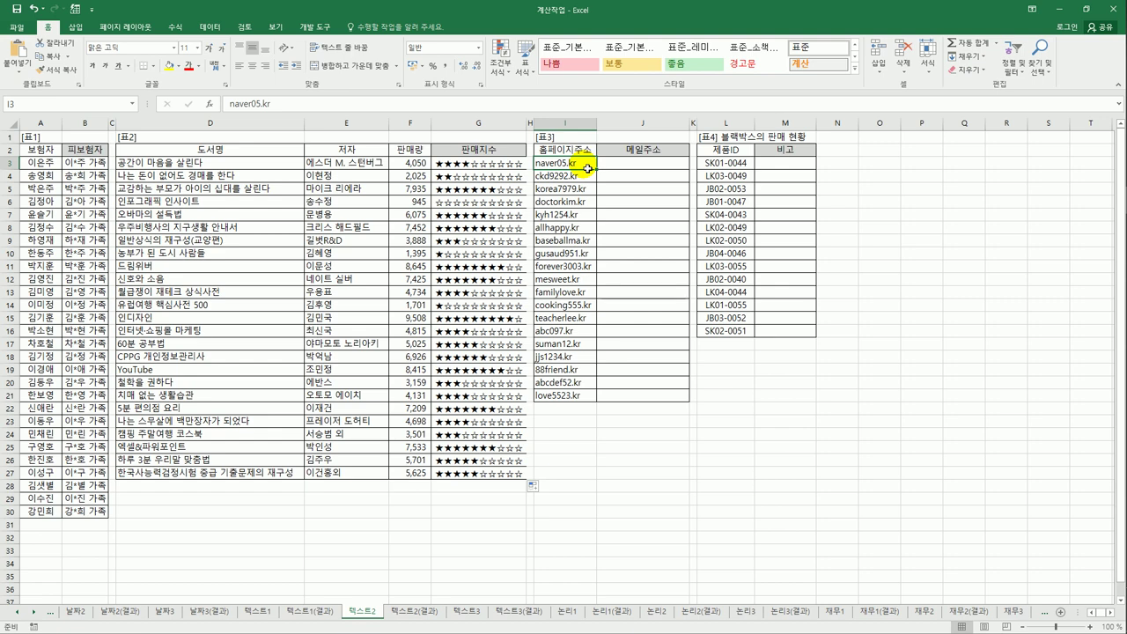
pyautogui.click(639, 165)
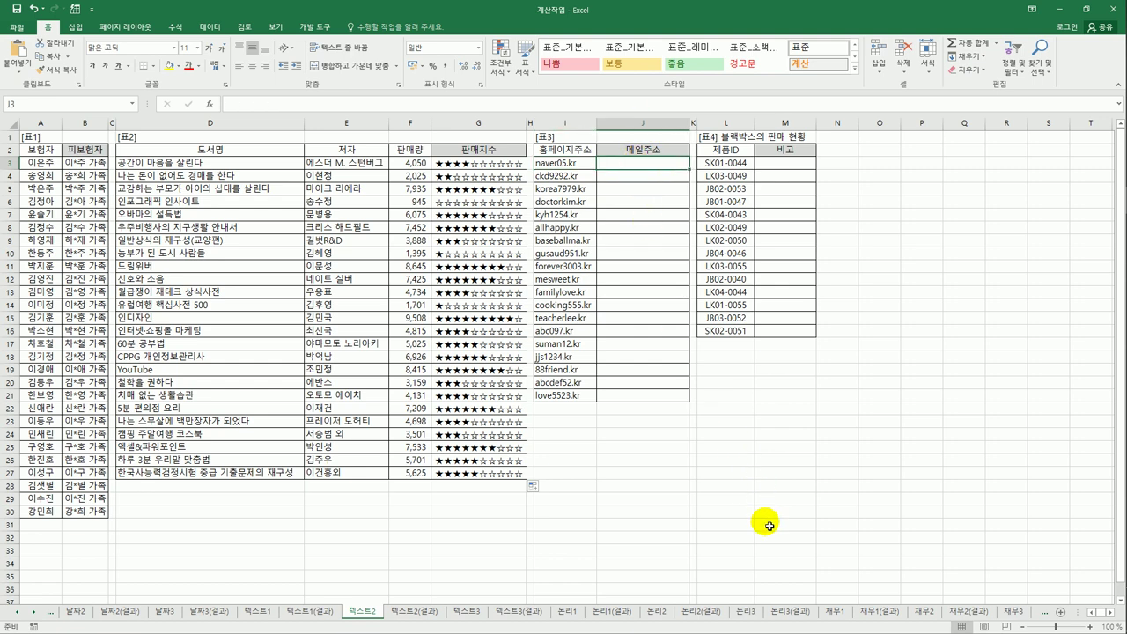
pyautogui.write('=')
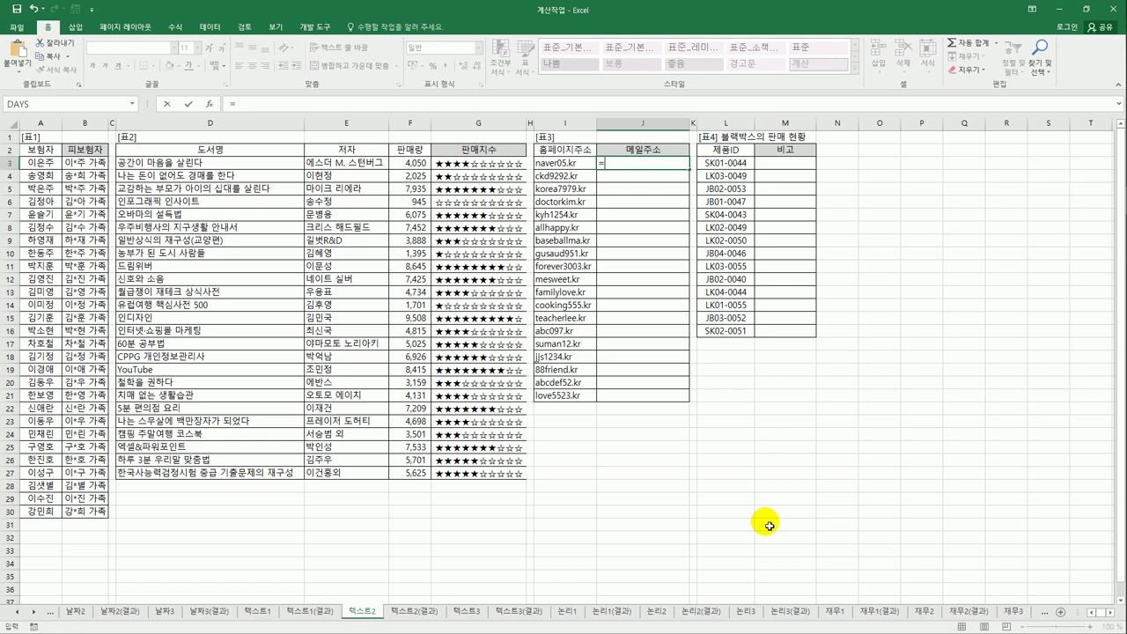
pyautogui.write('sub')
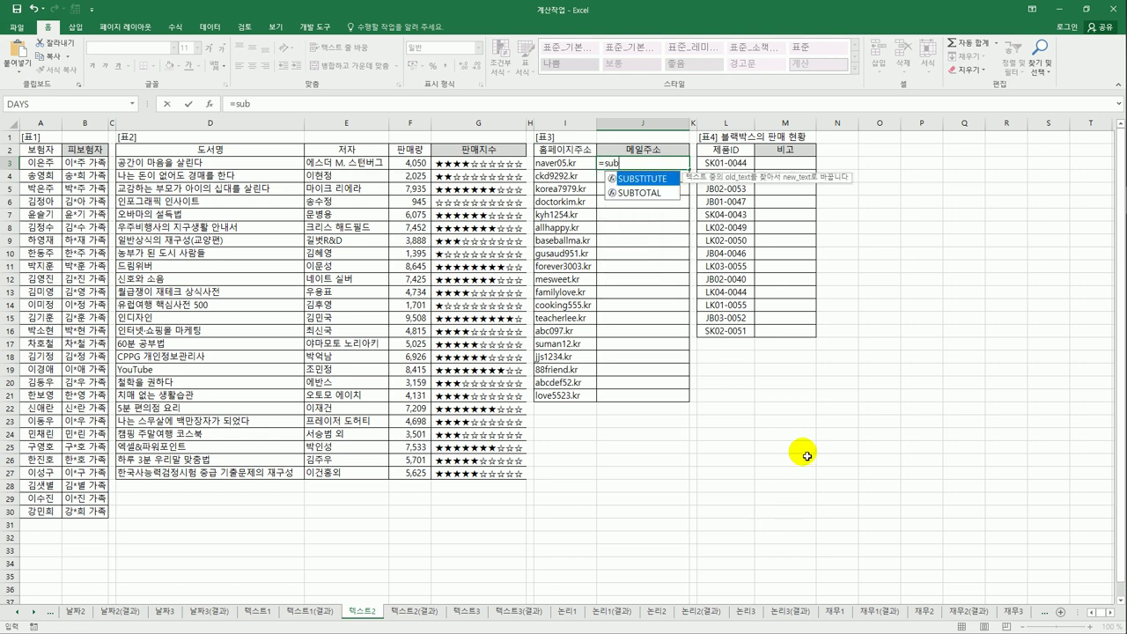
pyautogui.doubleClick(648, 180)
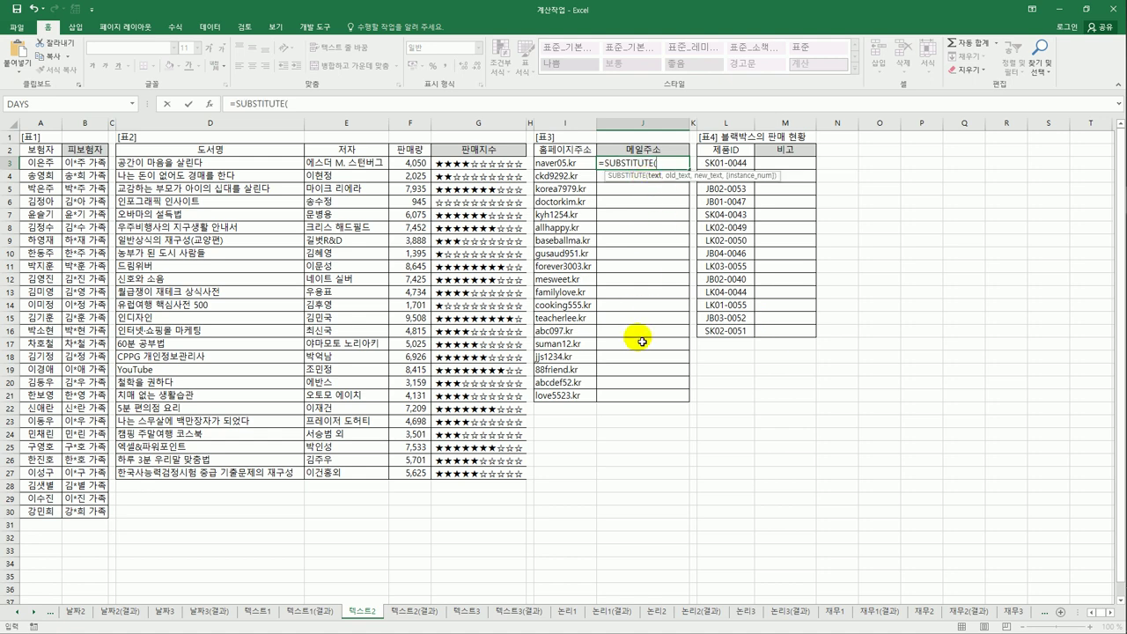
pyautogui.click(568, 166)
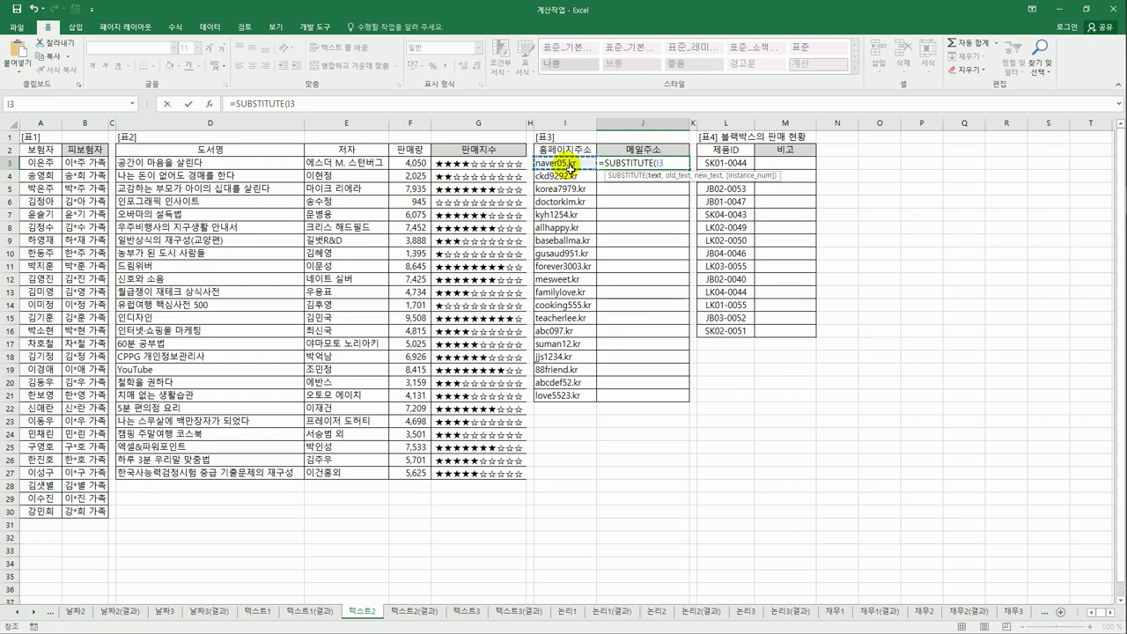
pyautogui.write(',".kr')
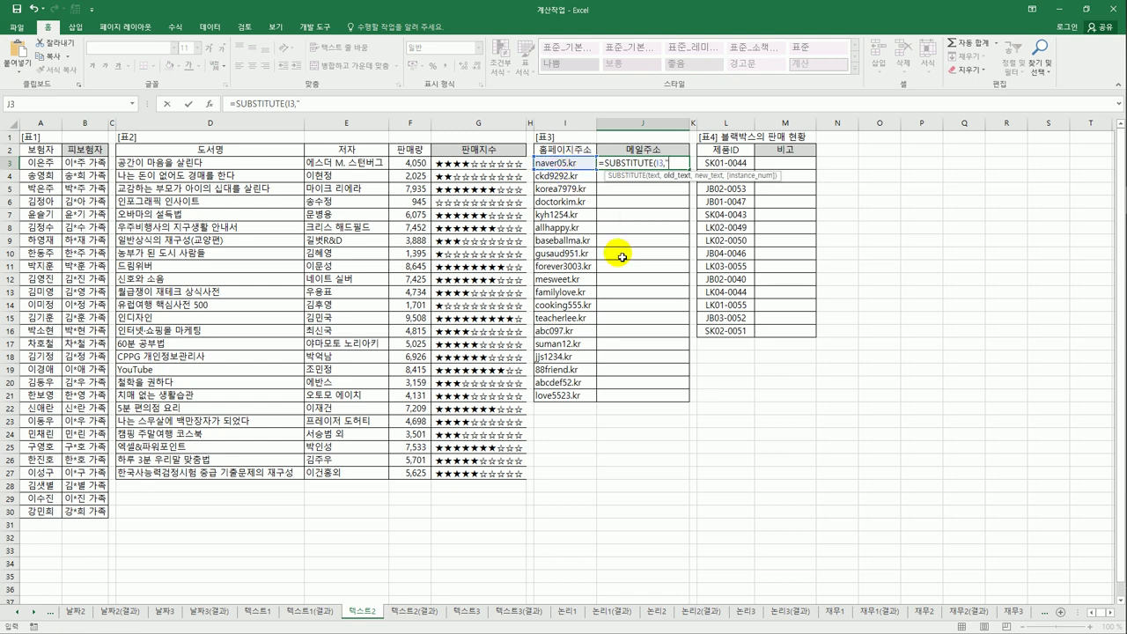
pyautogui.write('",')
pyautogui.write('"@상고')
pyautogui.write('ㅇ.')
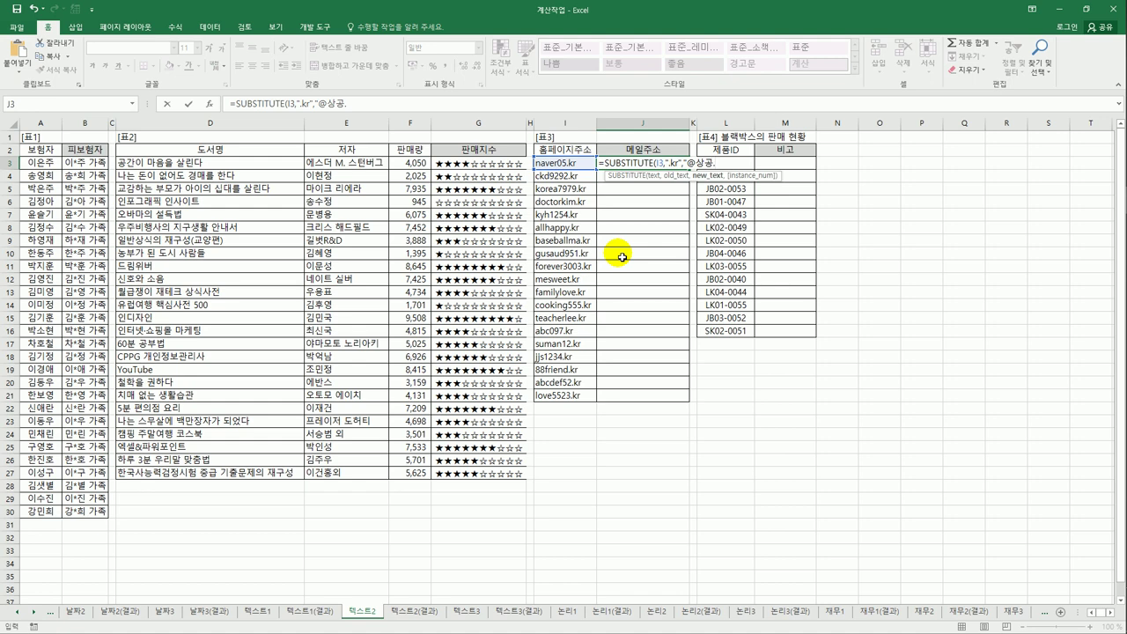
pyautogui.write('kr"')
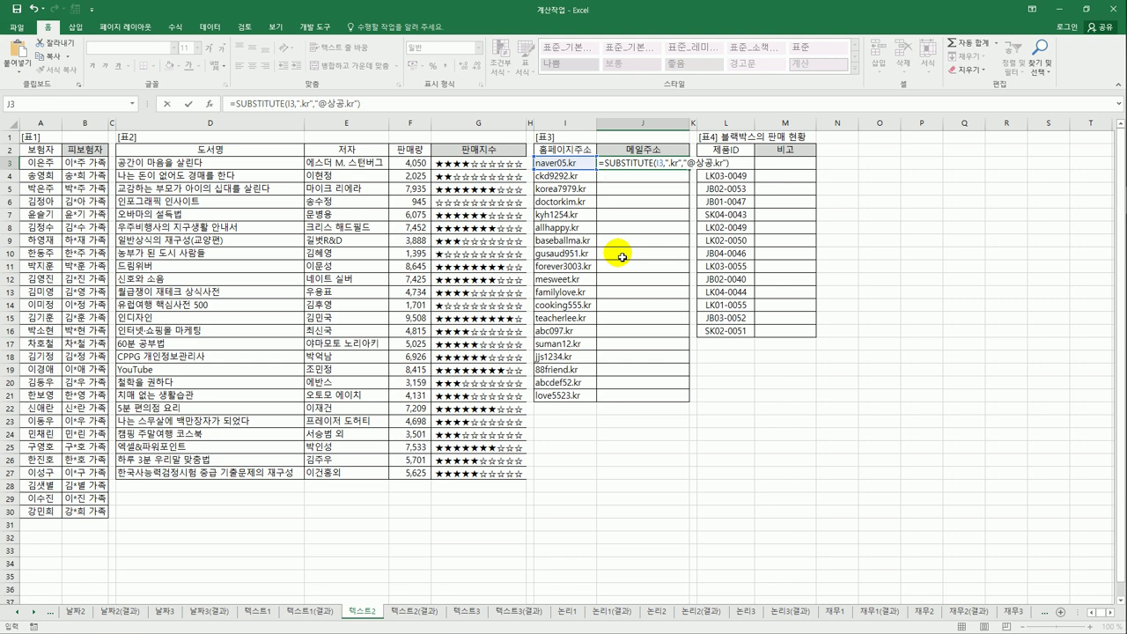
pyautogui.press('Return')
pyautogui.press('Up')
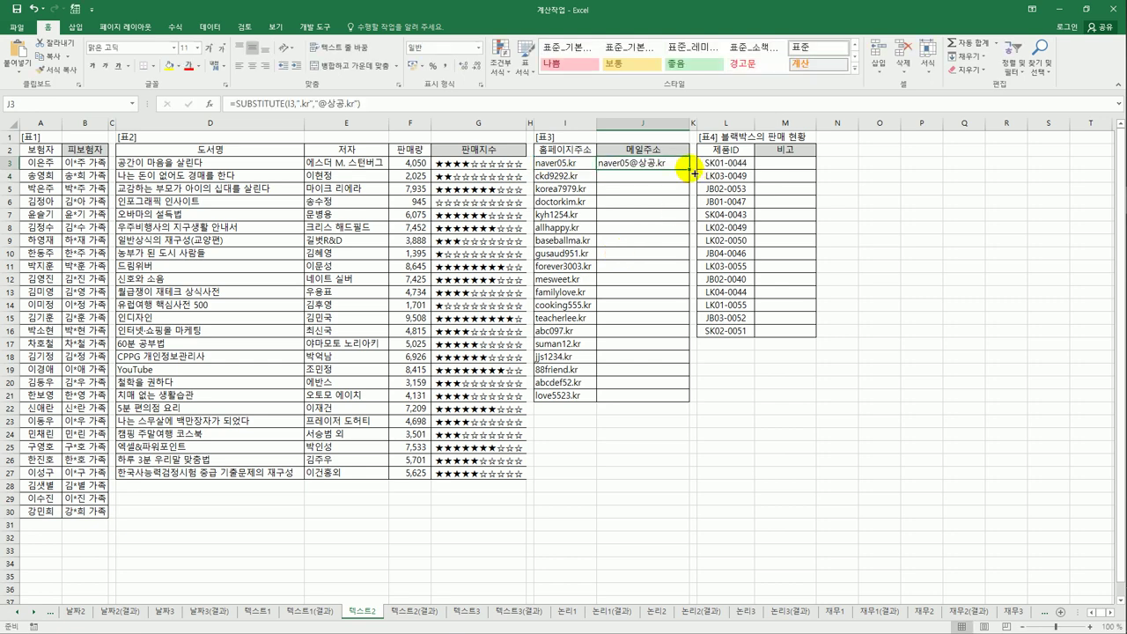
pyautogui.moveTo(690, 171); pyautogui.dragTo(691, 407)
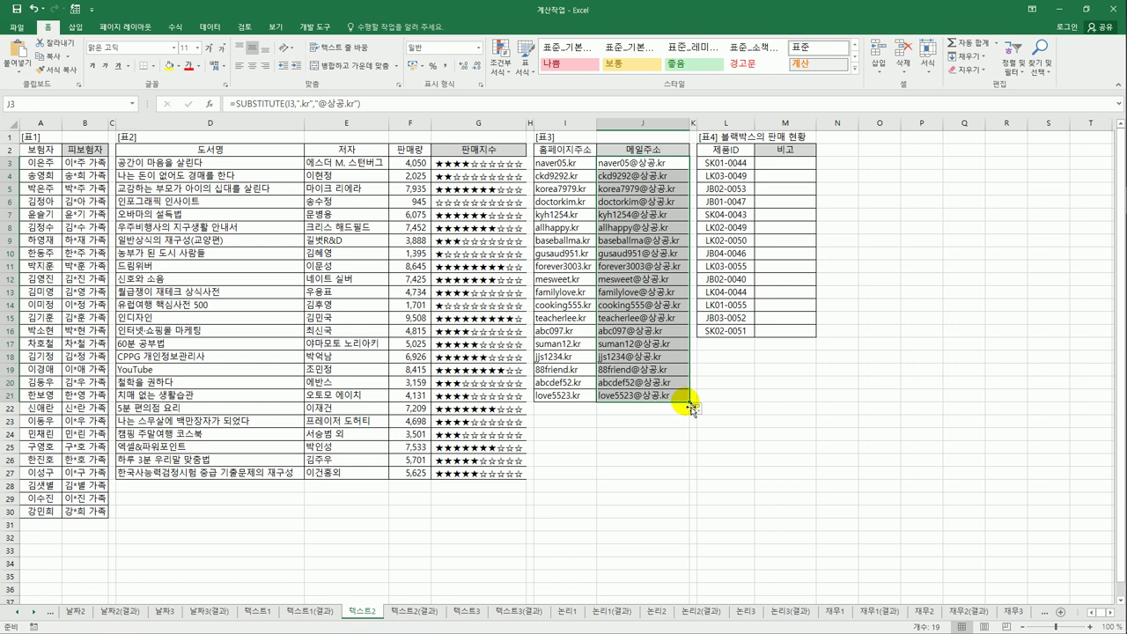
# Wrap the SUBSTITUTE formula in J3 in a PROPER function and fill it down through J21.
pyautogui.click(644, 164)
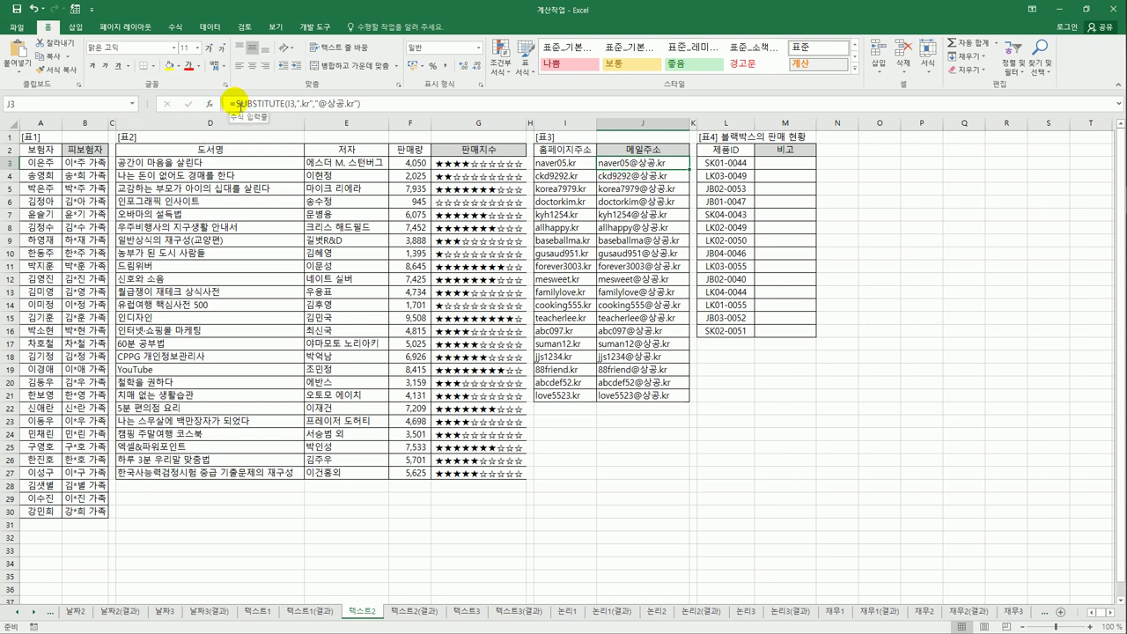
pyautogui.click(239, 103)
pyautogui.write('pro')
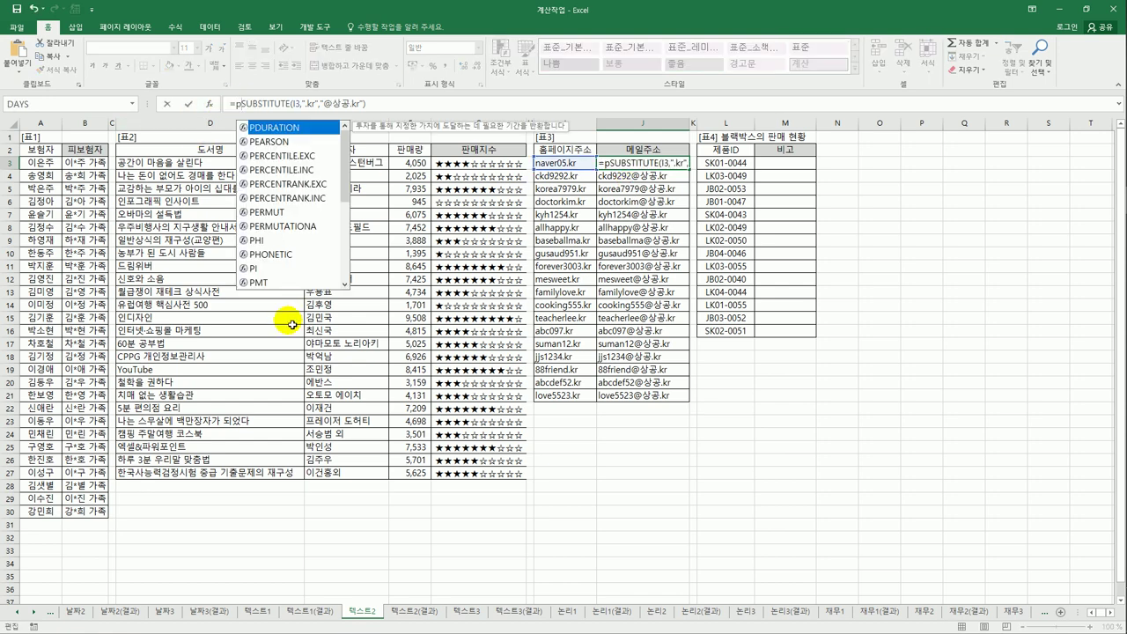
pyautogui.press('Down')
pyautogui.press('Down')
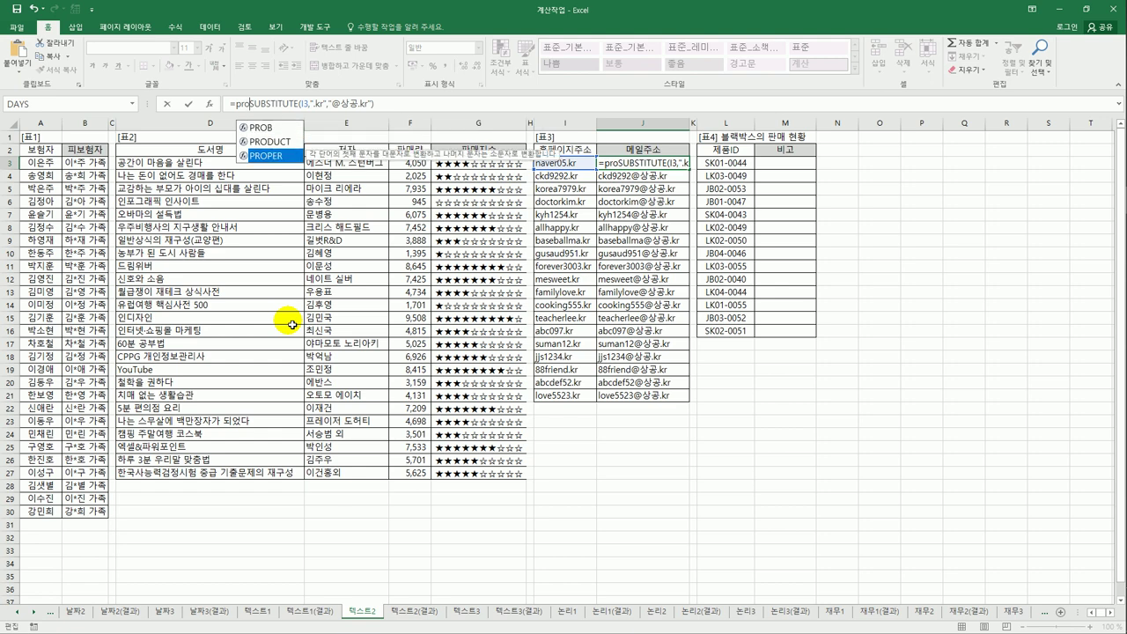
pyautogui.press('Tab')
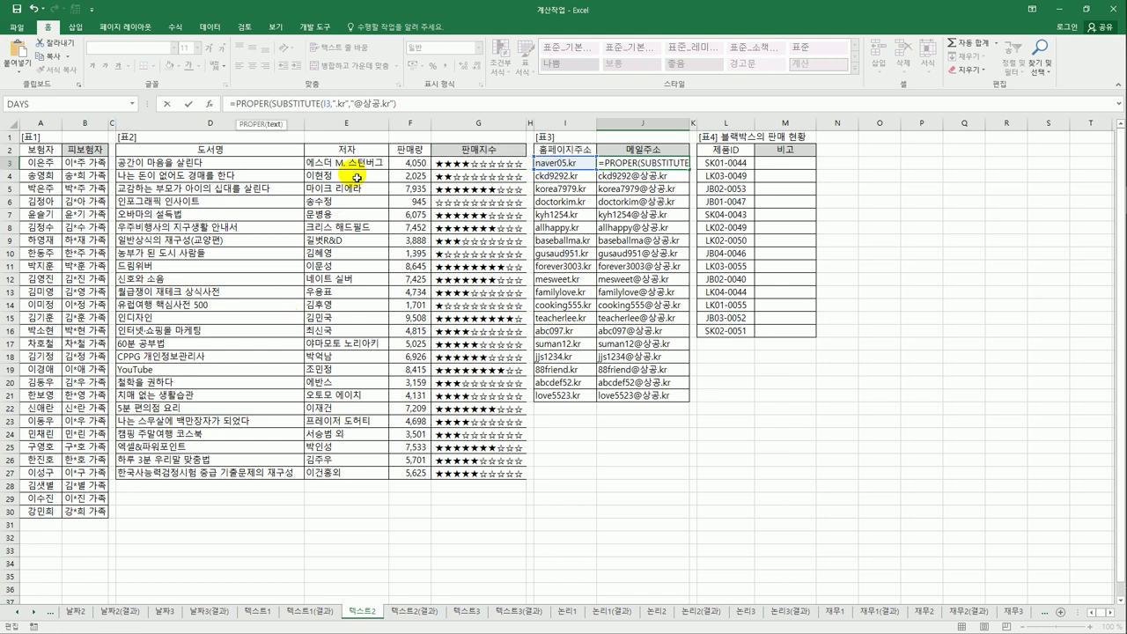
pyautogui.click(401, 106)
pyautogui.write(')')
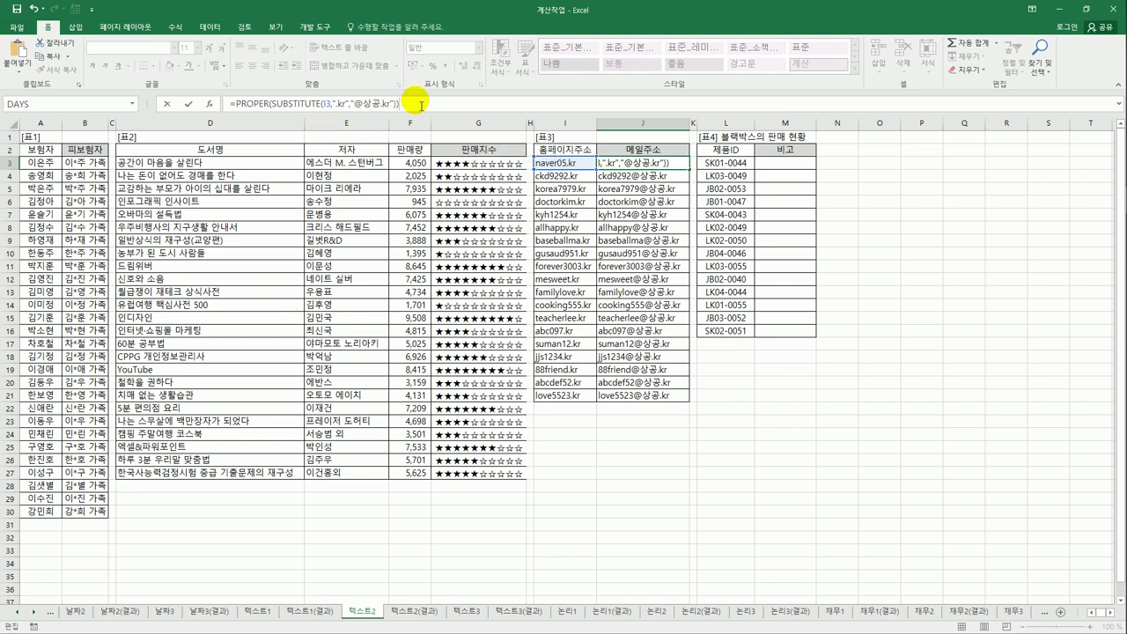
pyautogui.press('Return')
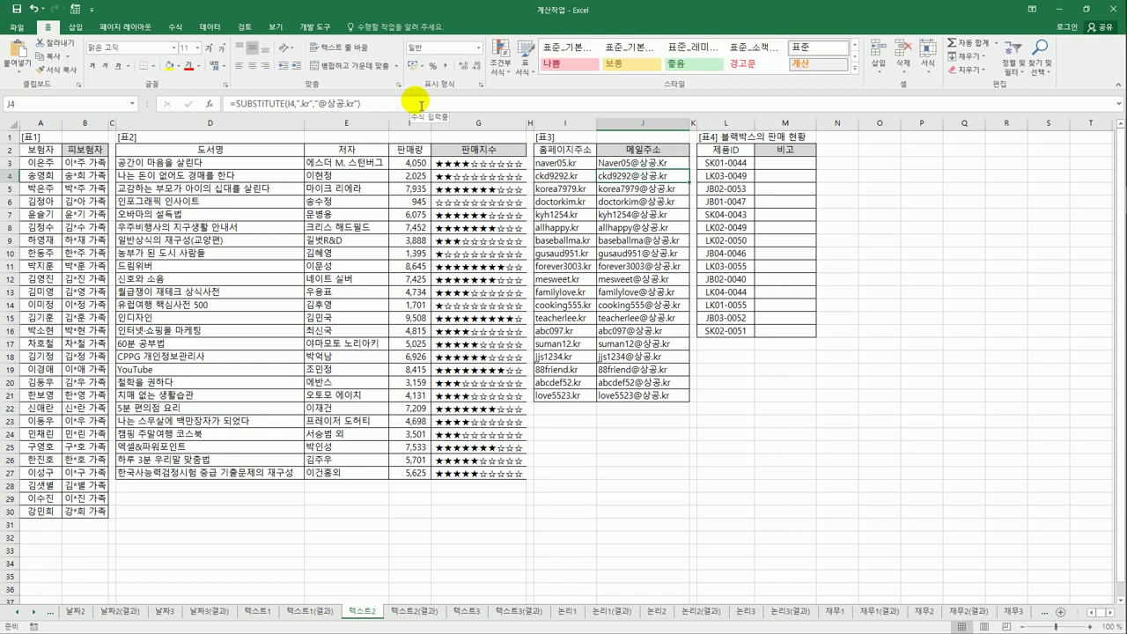
pyautogui.click(625, 163)
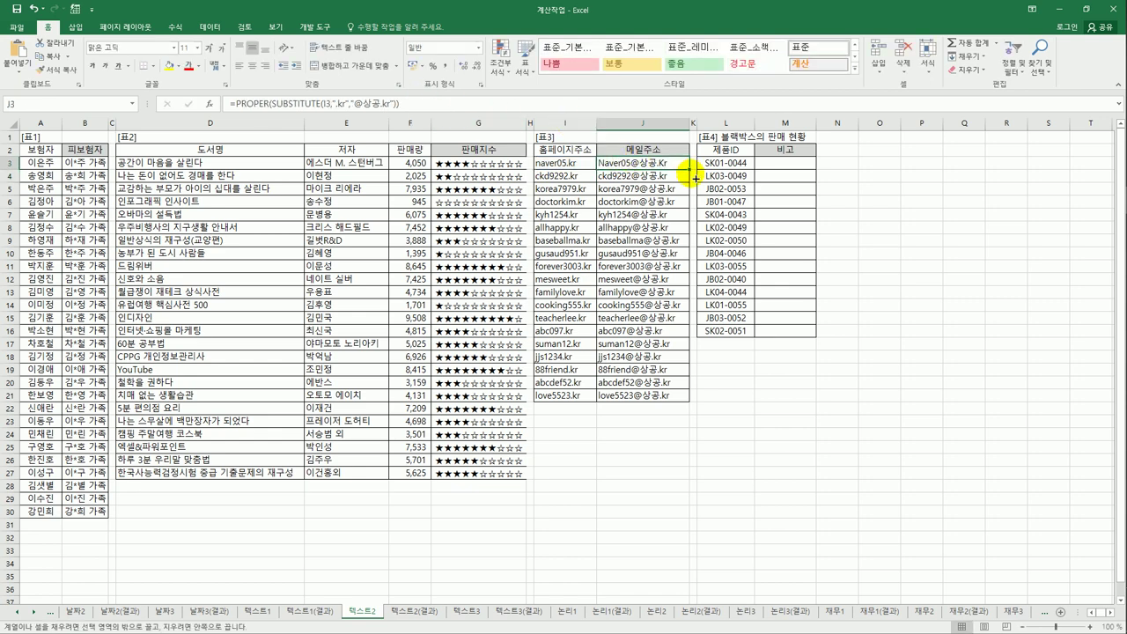
pyautogui.moveTo(689, 169); pyautogui.dragTo(685, 408)
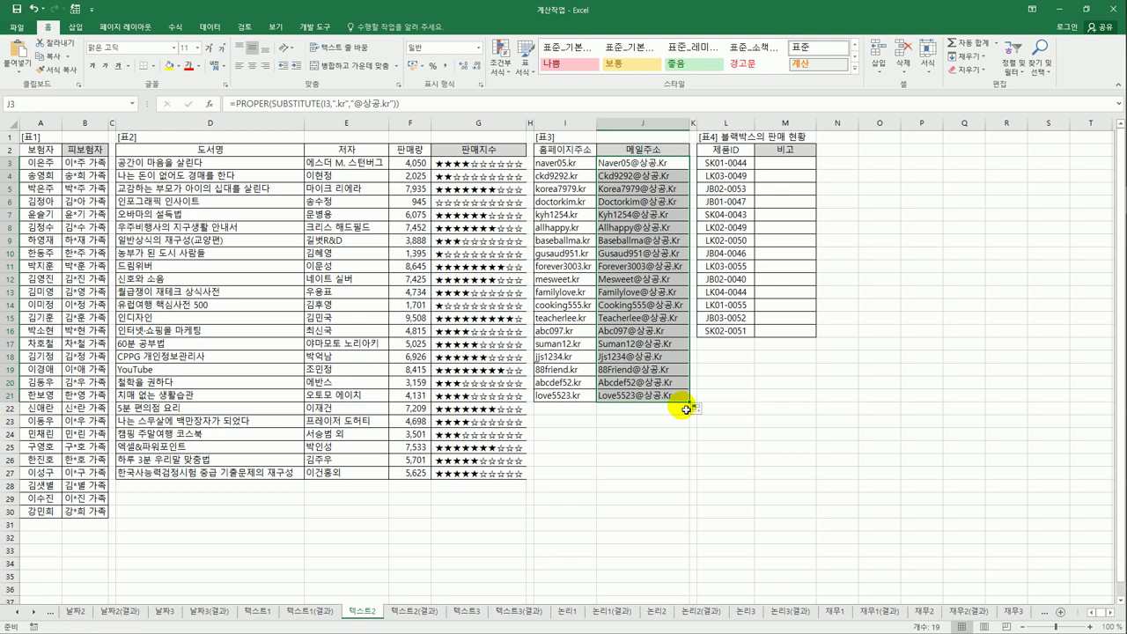
# Enter =RIGHT(L3,4) in M3 of the 비고 column and fill it down through M16.
pyautogui.click(778, 162)
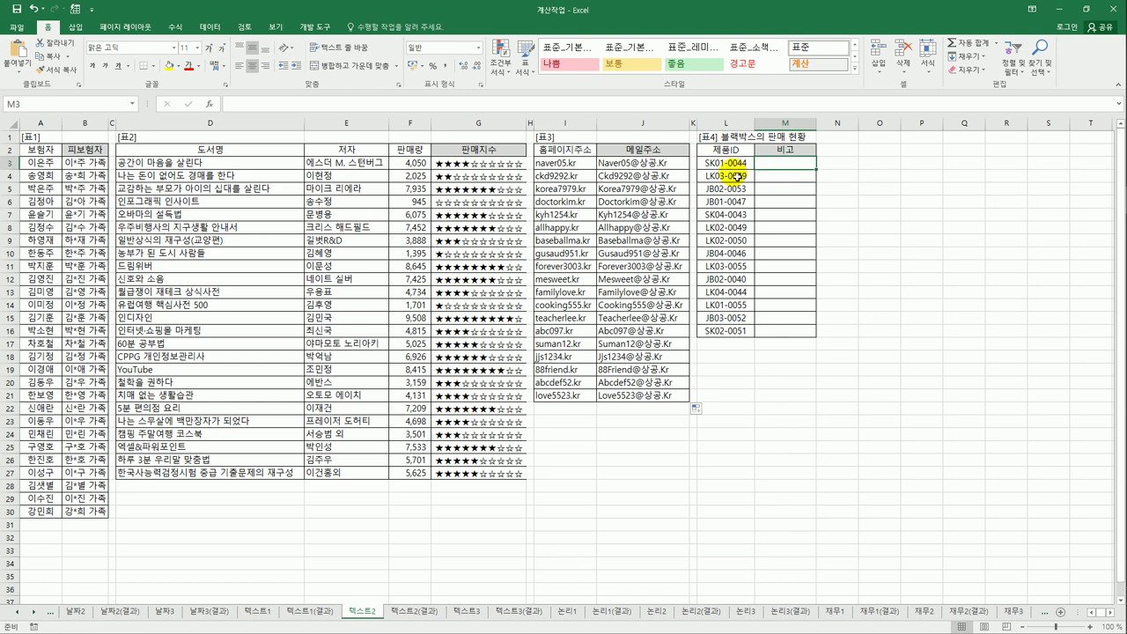
pyautogui.moveTo(730, 163); pyautogui.dragTo(749, 331)
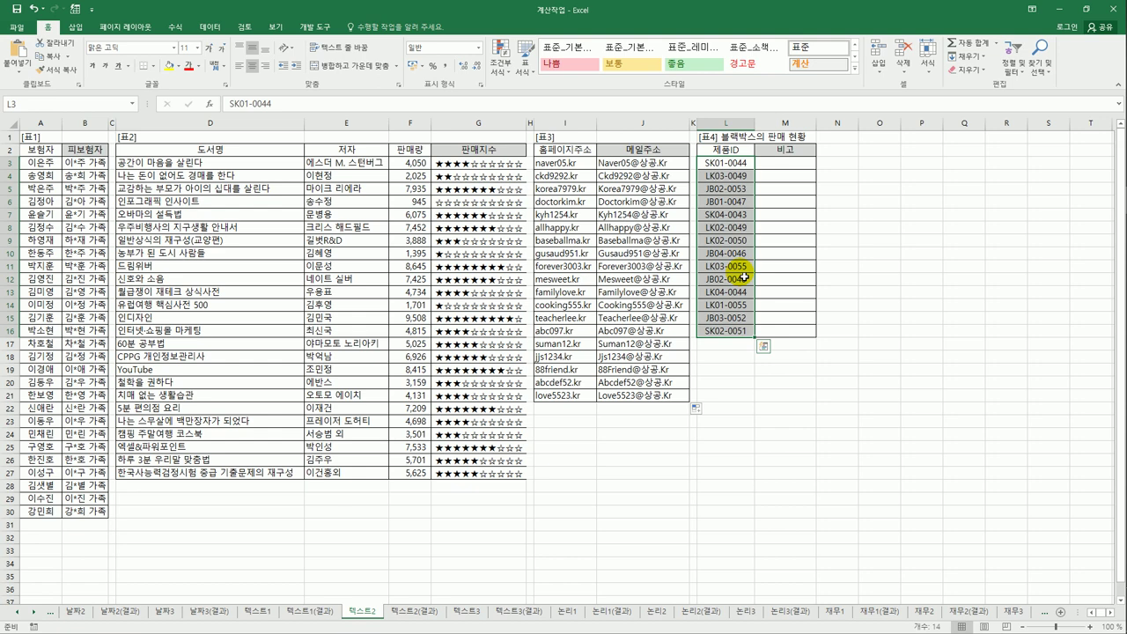
pyautogui.moveTo(780, 168); pyautogui.dragTo(781, 176)
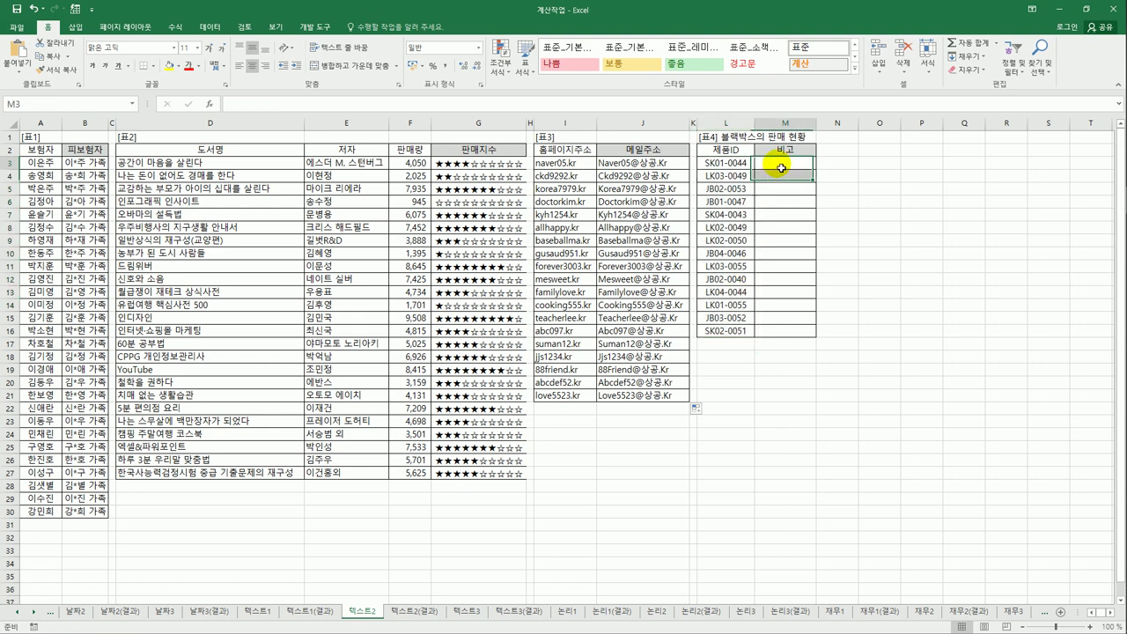
pyautogui.click(781, 168)
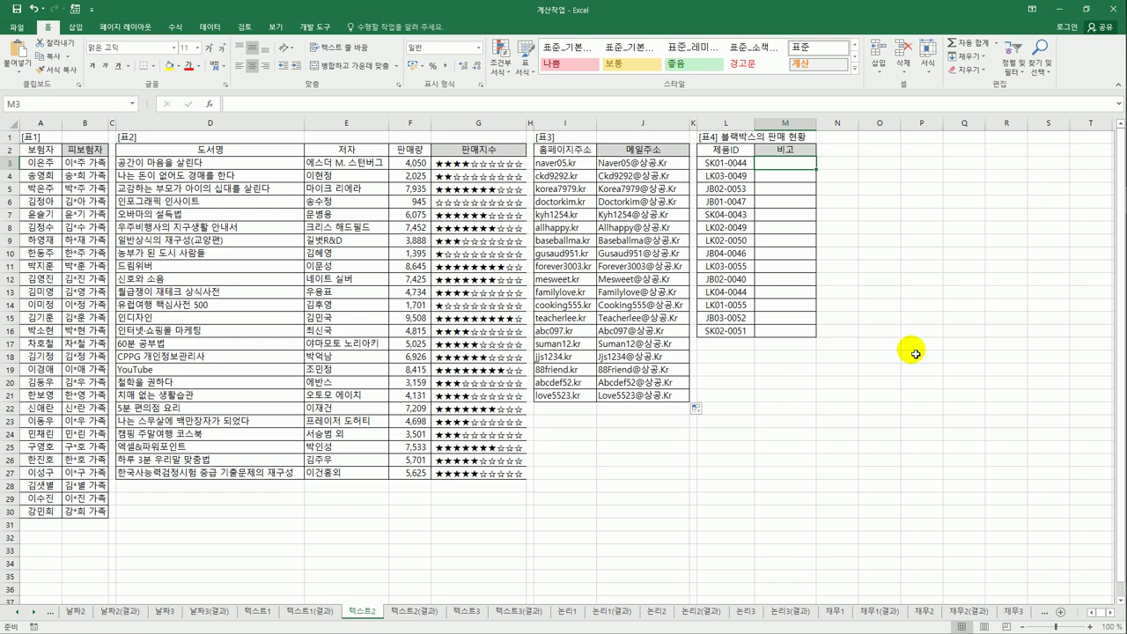
pyautogui.write('=RIGHT(')
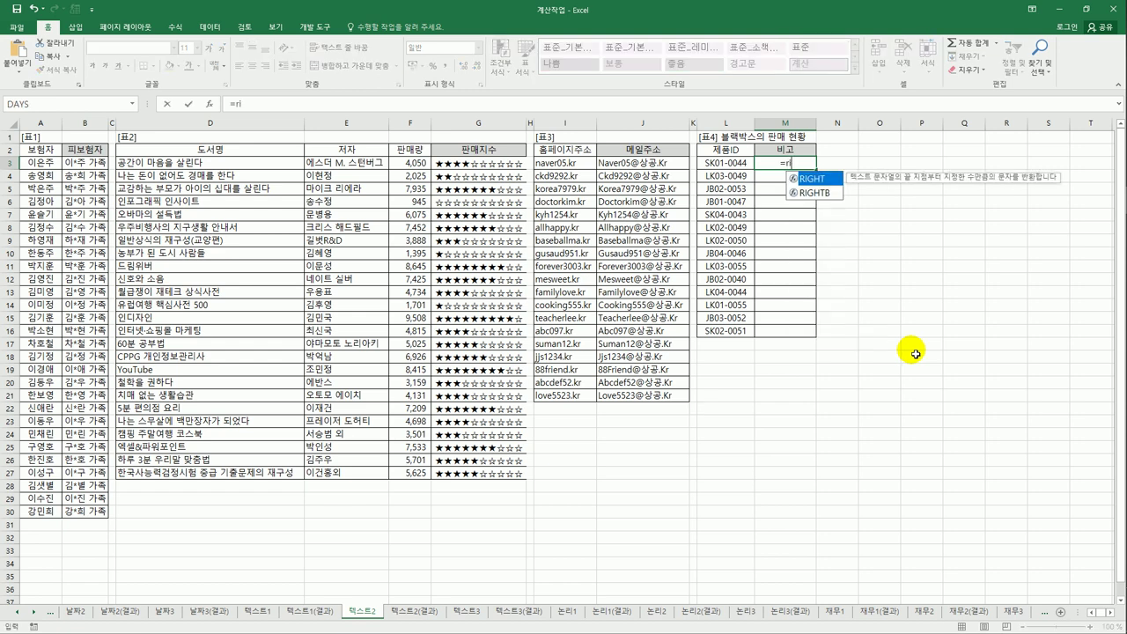
pyautogui.press('Left')
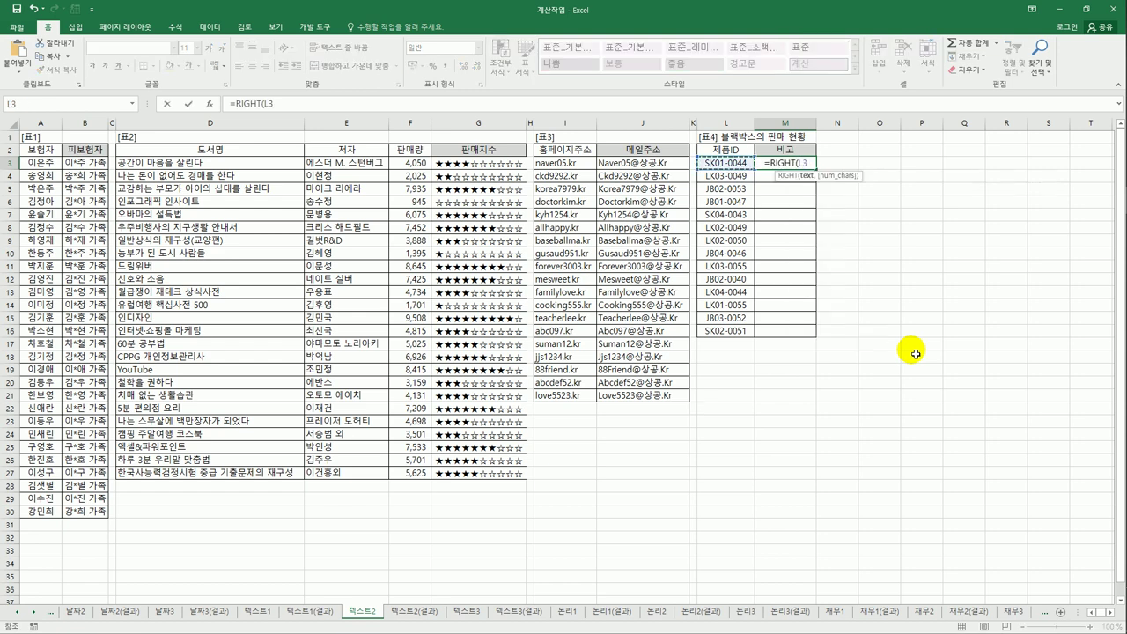
pyautogui.write(',4)')
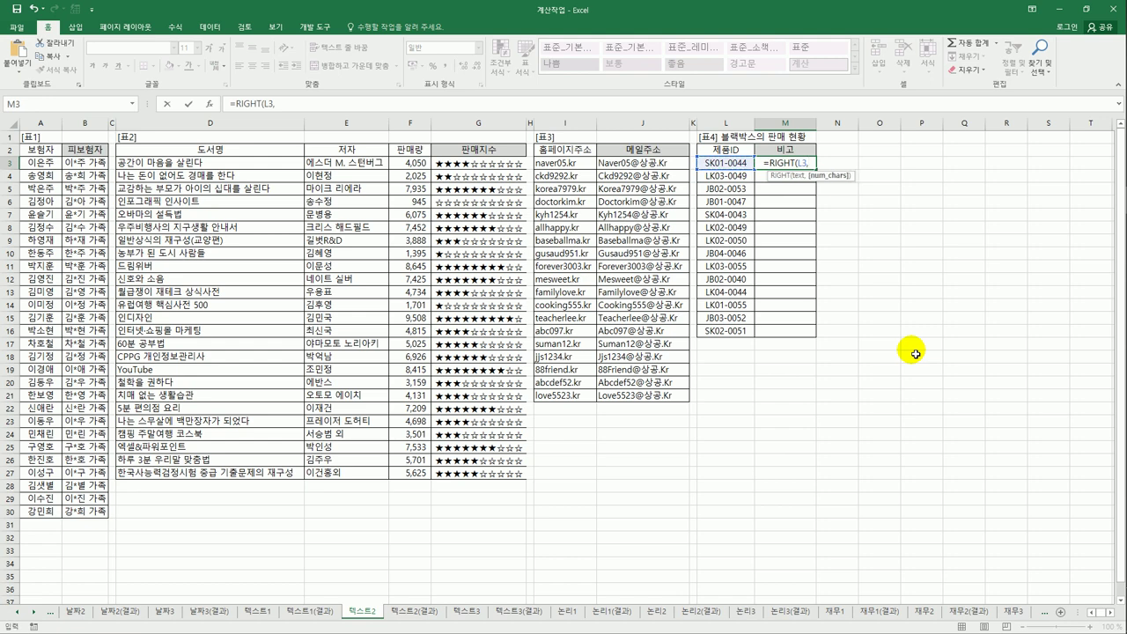
pyautogui.hotkey('ctrl', 'Return')
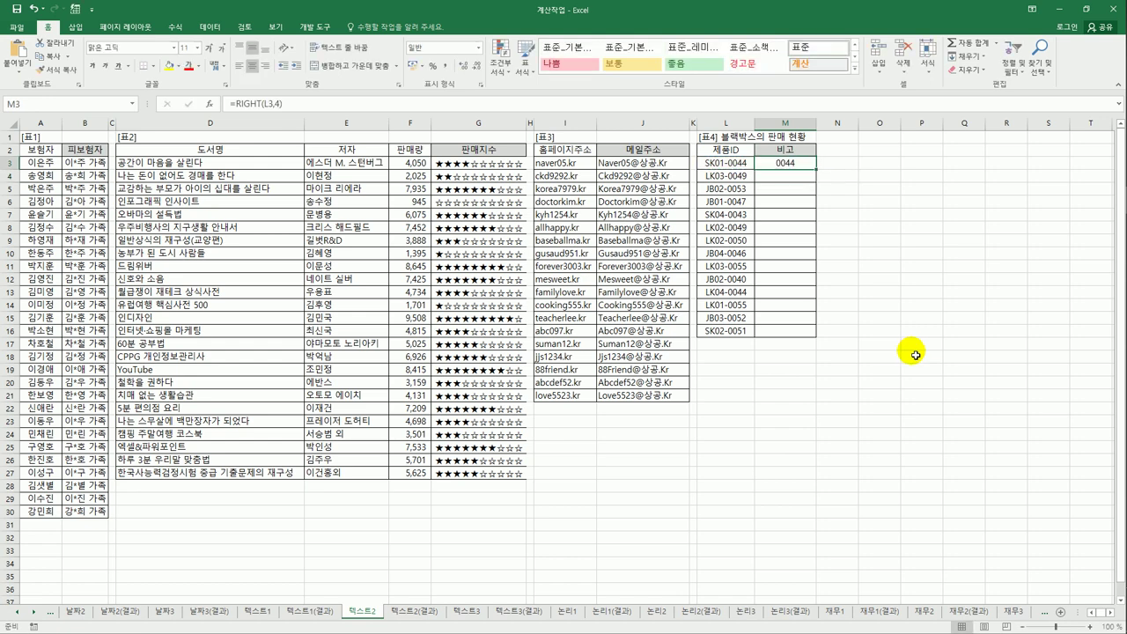
pyautogui.moveTo(816, 170); pyautogui.dragTo(803, 329)
# Wrap the RIGHT function in M3 in MOD with divisor 4 and fill the formula down through M16.
pyautogui.click(780, 167)
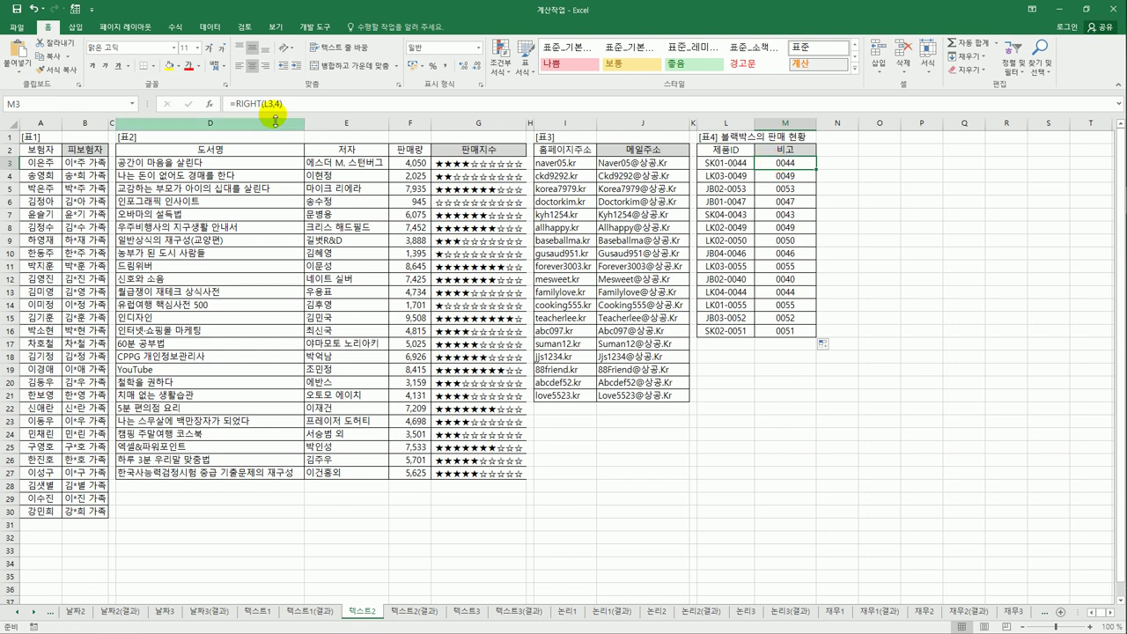
pyautogui.click(238, 104)
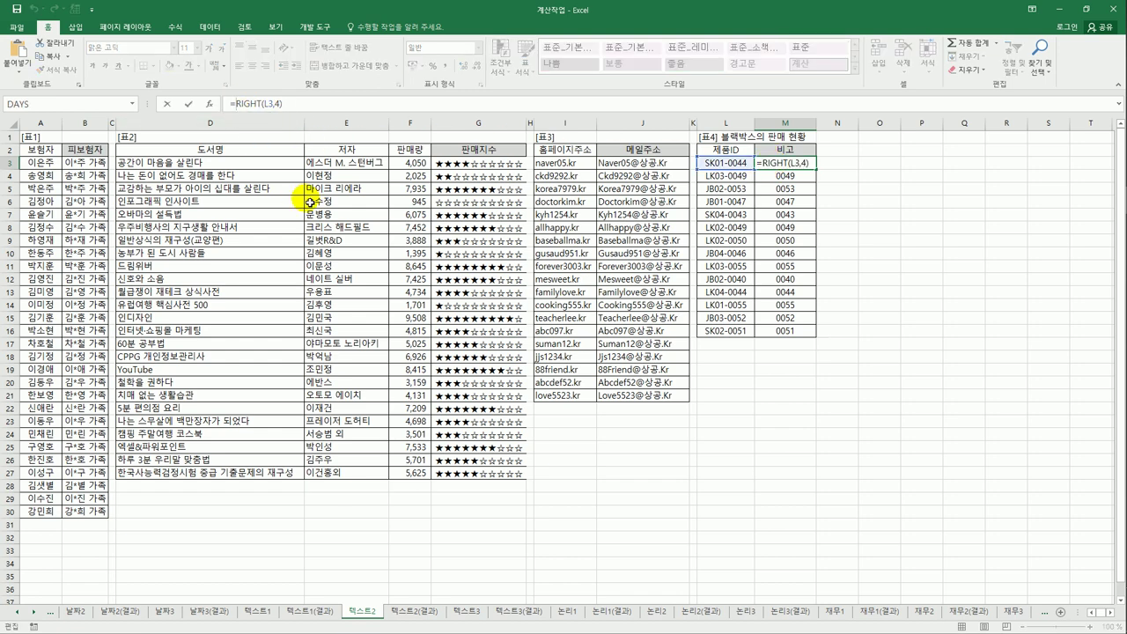
pyautogui.write('mod(')
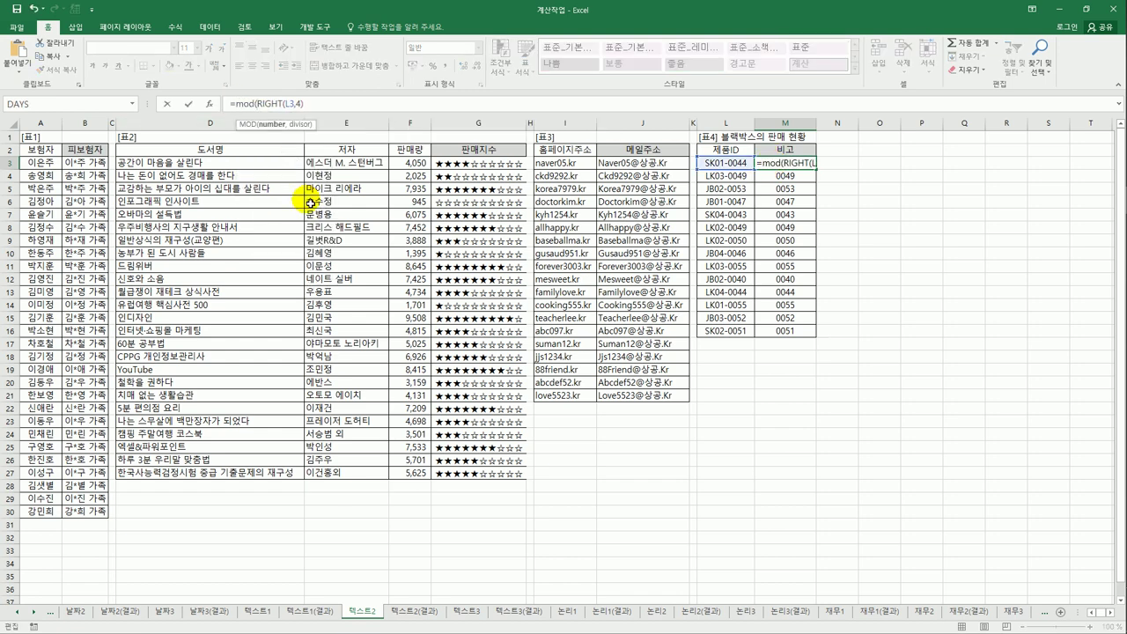
pyautogui.write(',2)')
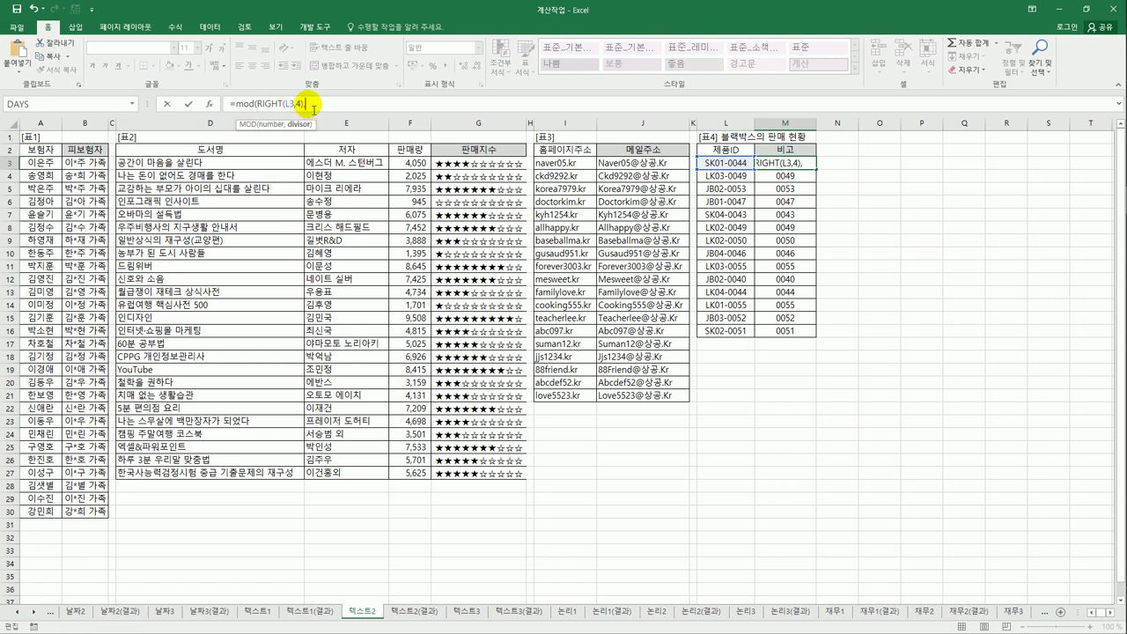
pyautogui.press('Return')
pyautogui.press('Up')
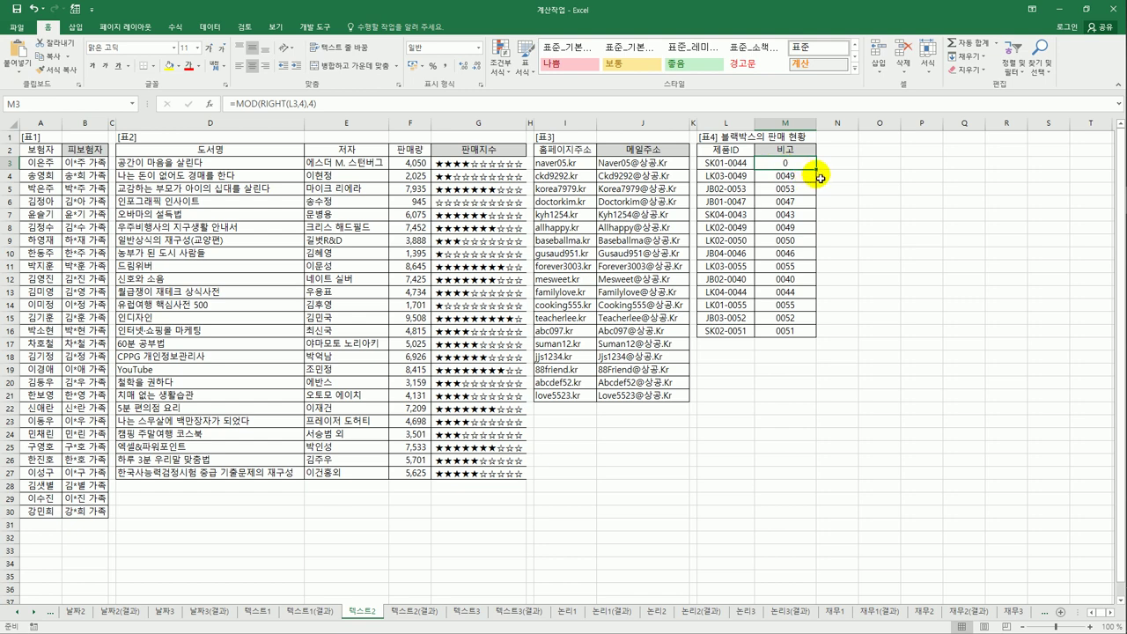
pyautogui.moveTo(815, 170); pyautogui.dragTo(814, 339)
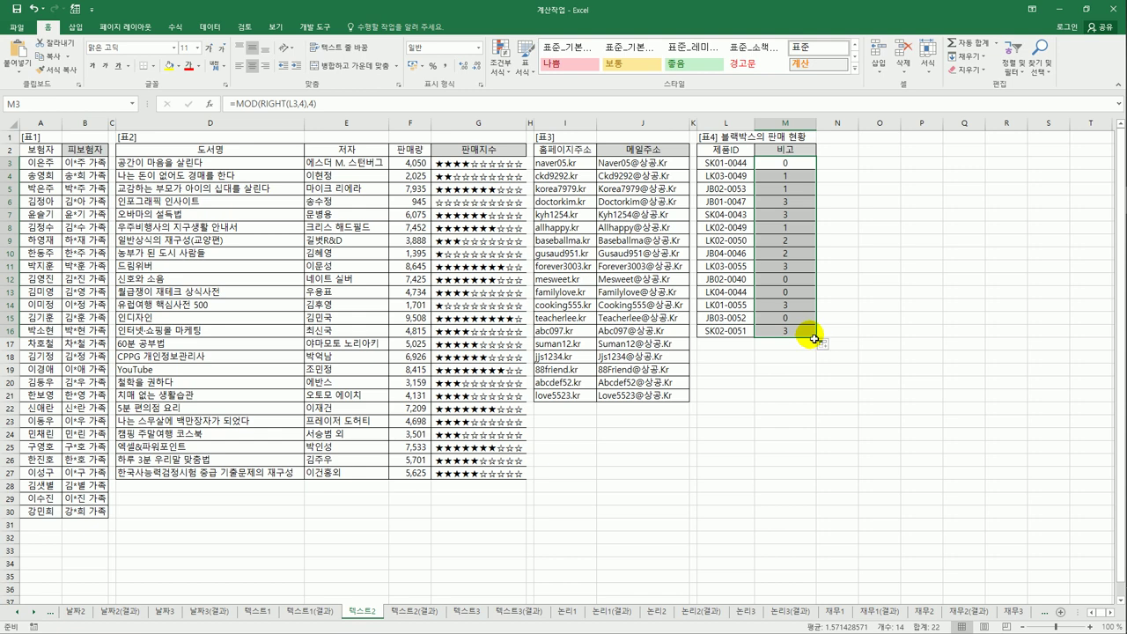
# Add +1 to the end of the MOD formula in M3 and fill it down through M16.
pyautogui.click(786, 164)
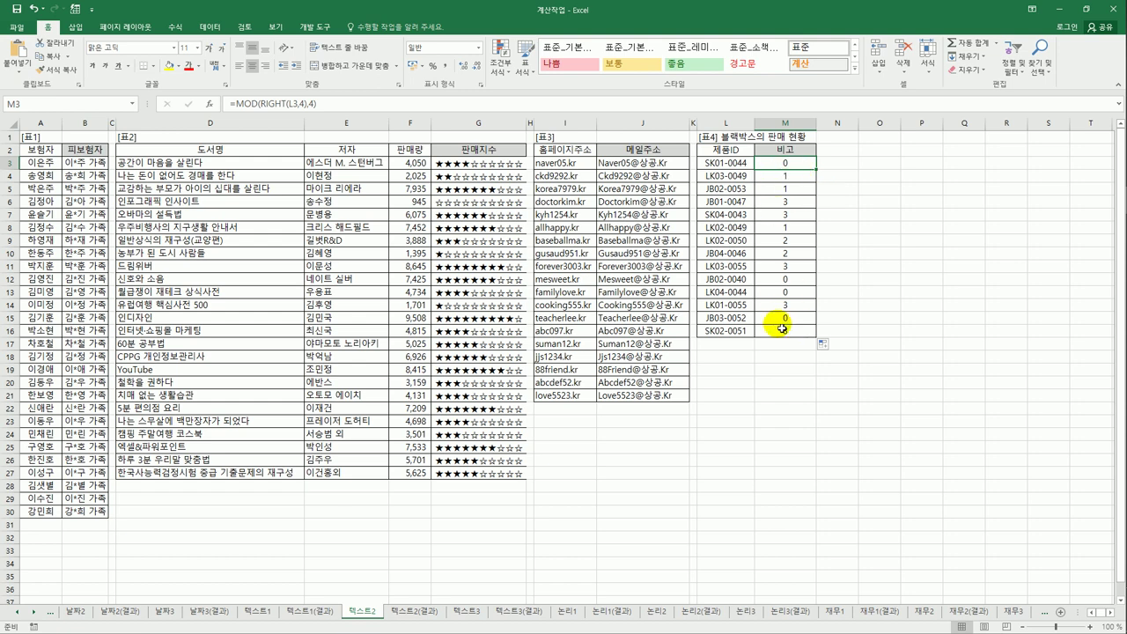
pyautogui.click(344, 104)
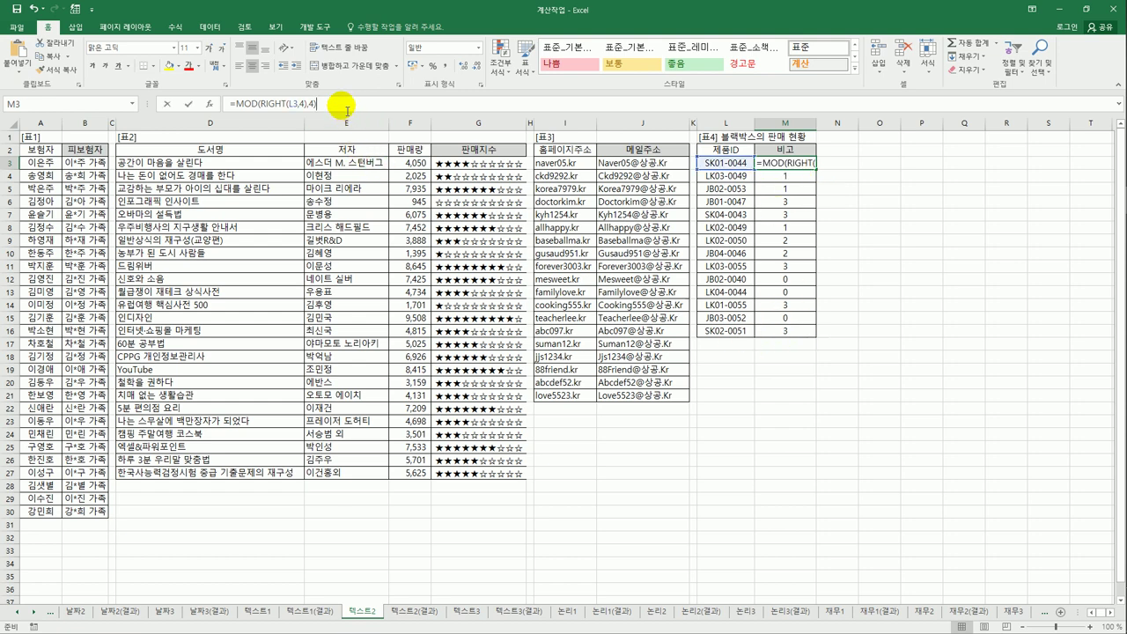
pyautogui.press('Return')
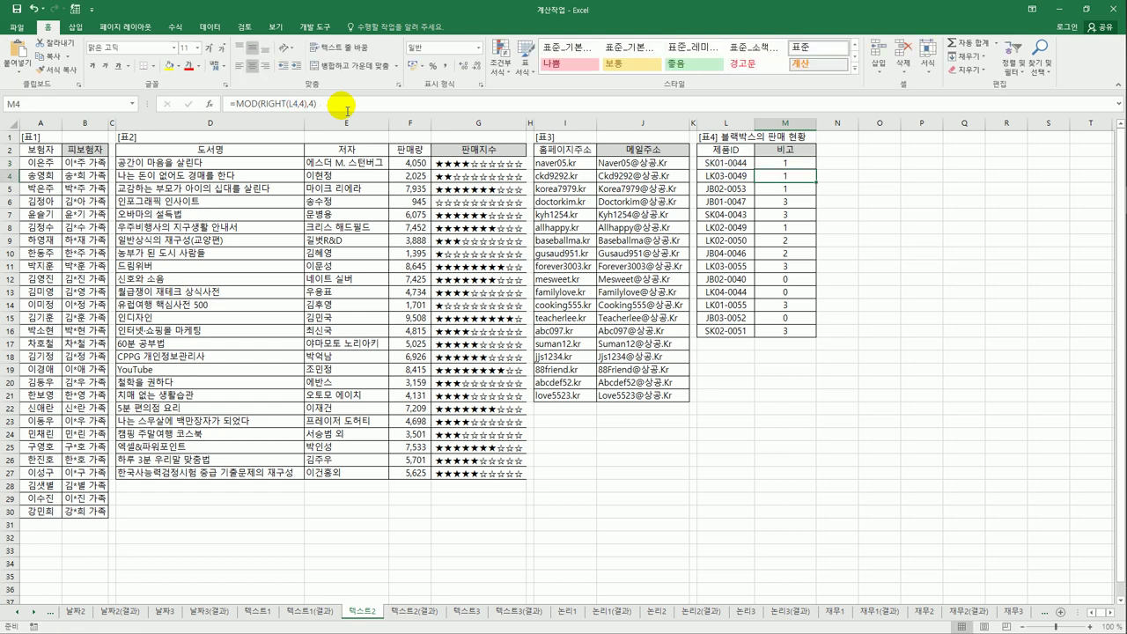
pyautogui.click(754, 162)
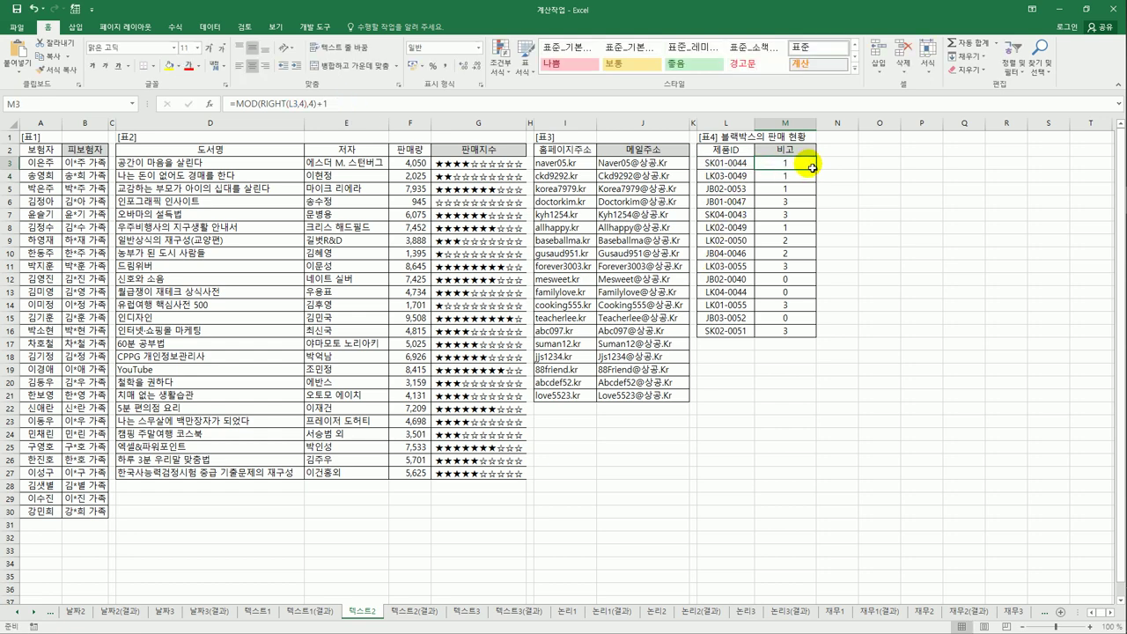
pyautogui.moveTo(815, 170); pyautogui.dragTo(802, 338)
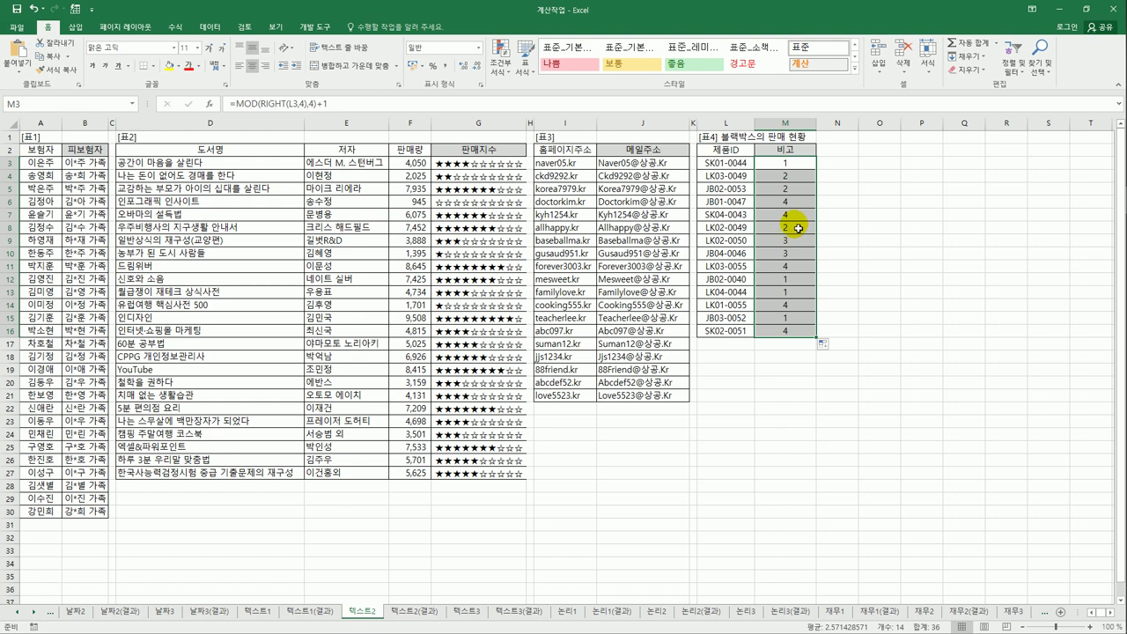
# Wrap RIGHT(L3,4) in a VALUE function inside the MOD formula in M3.
pyautogui.click(791, 167)
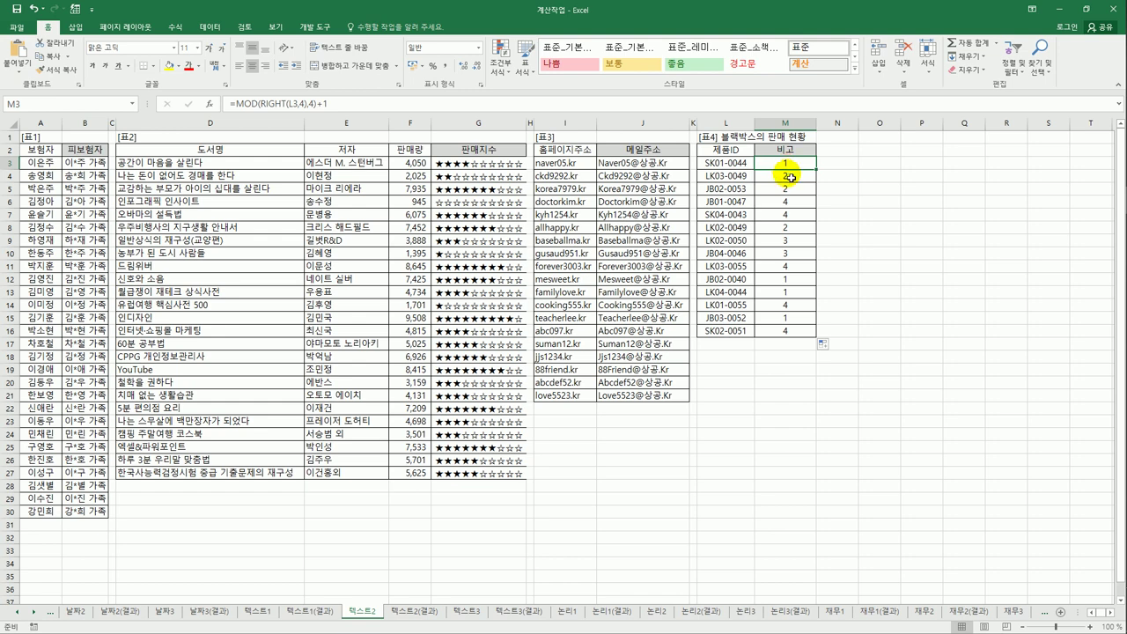
pyautogui.click(239, 103)
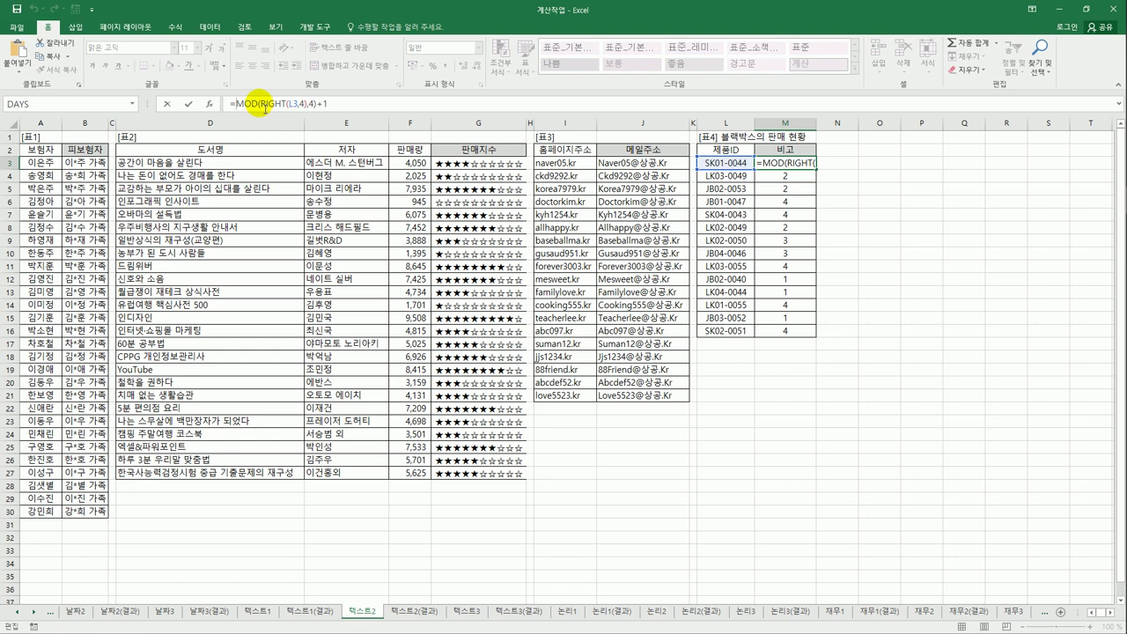
pyautogui.moveTo(261, 103); pyautogui.dragTo(310, 110)
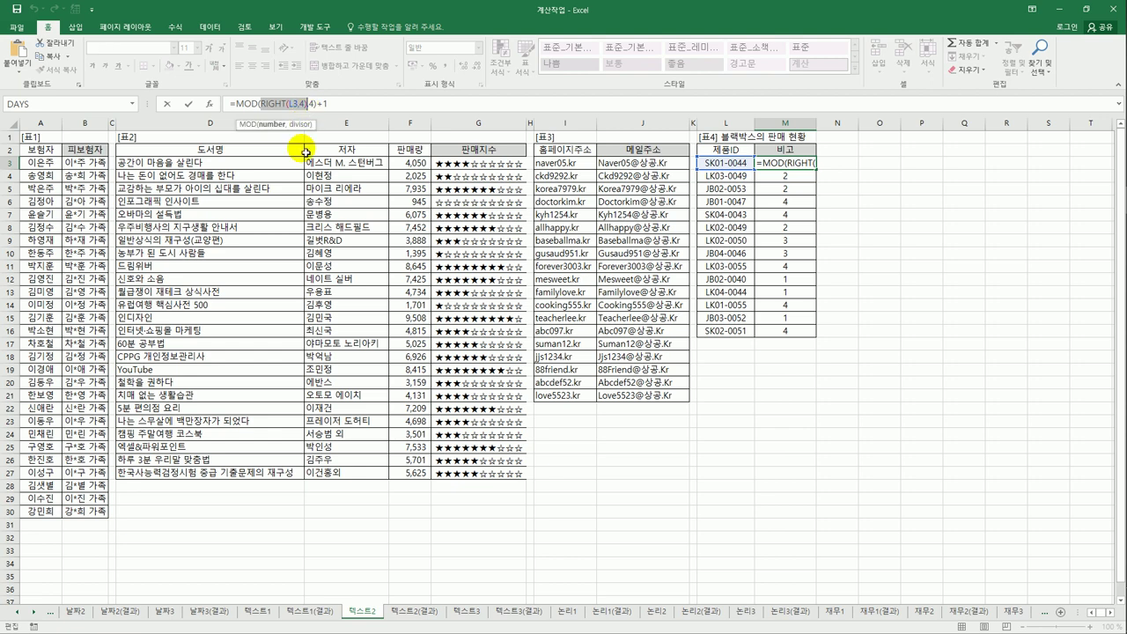
pyautogui.click(267, 103)
pyautogui.write('v')
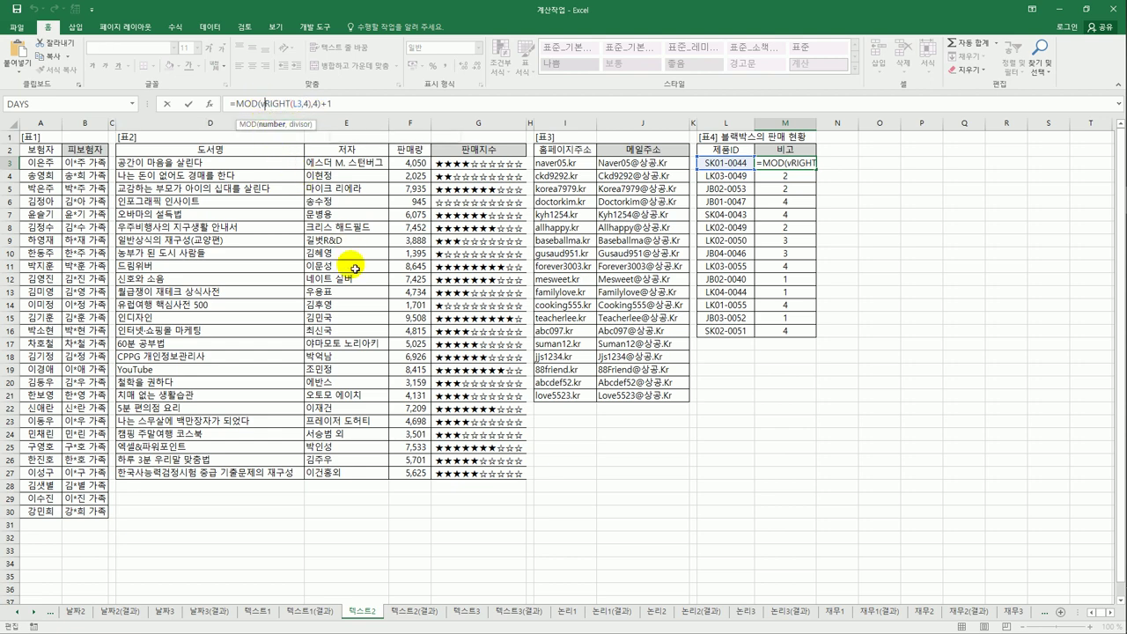
pyautogui.press('Tab')
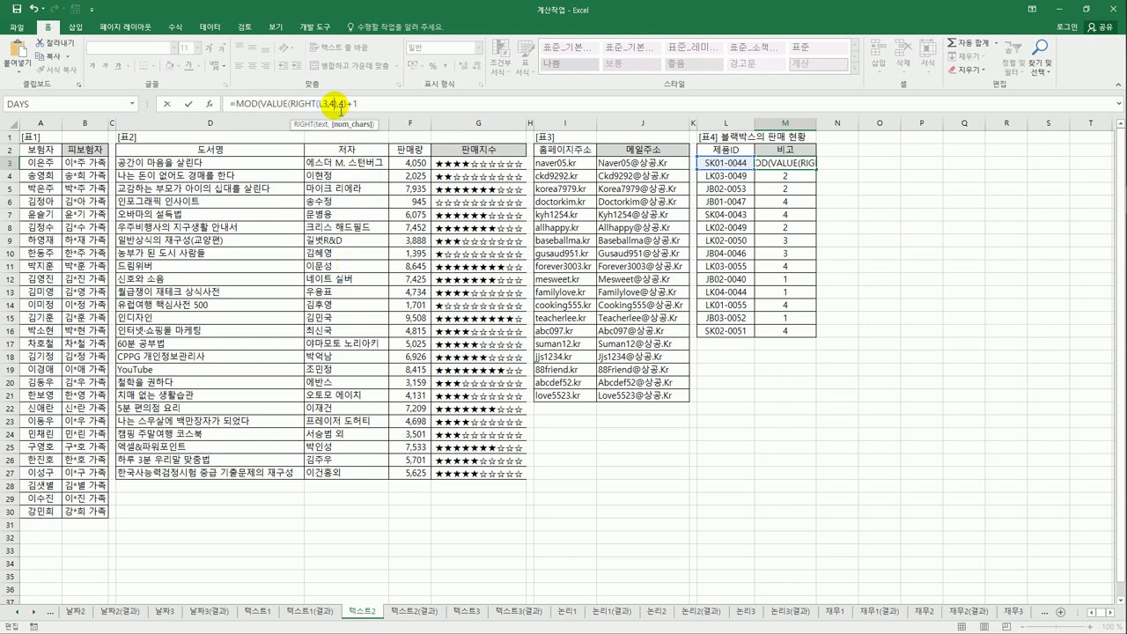
pyautogui.click(343, 105)
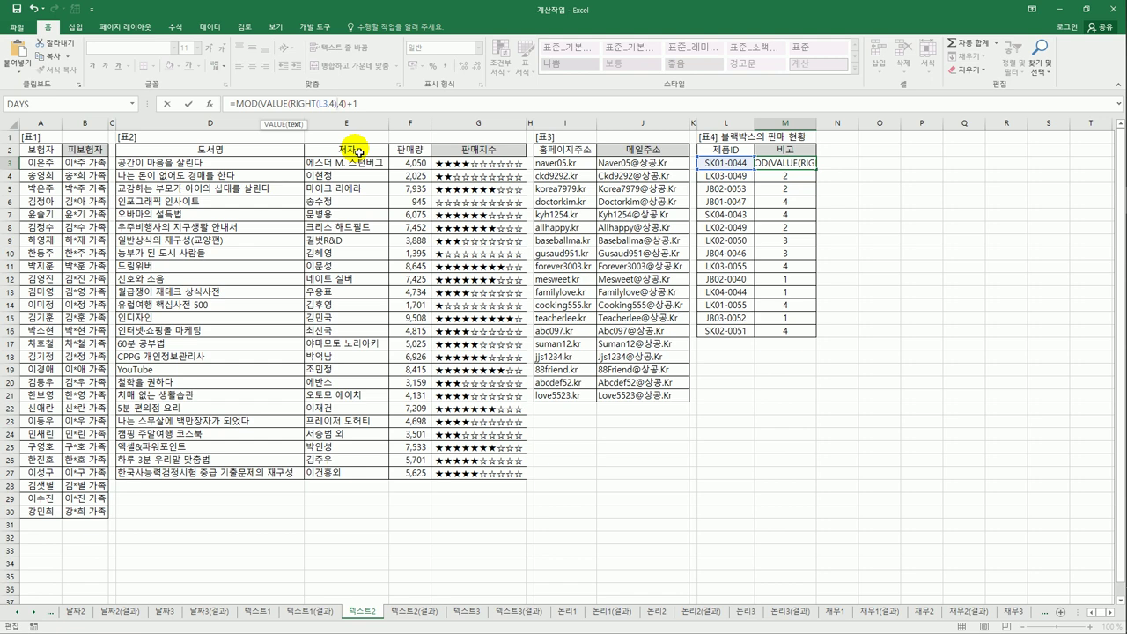
pyautogui.write(')')
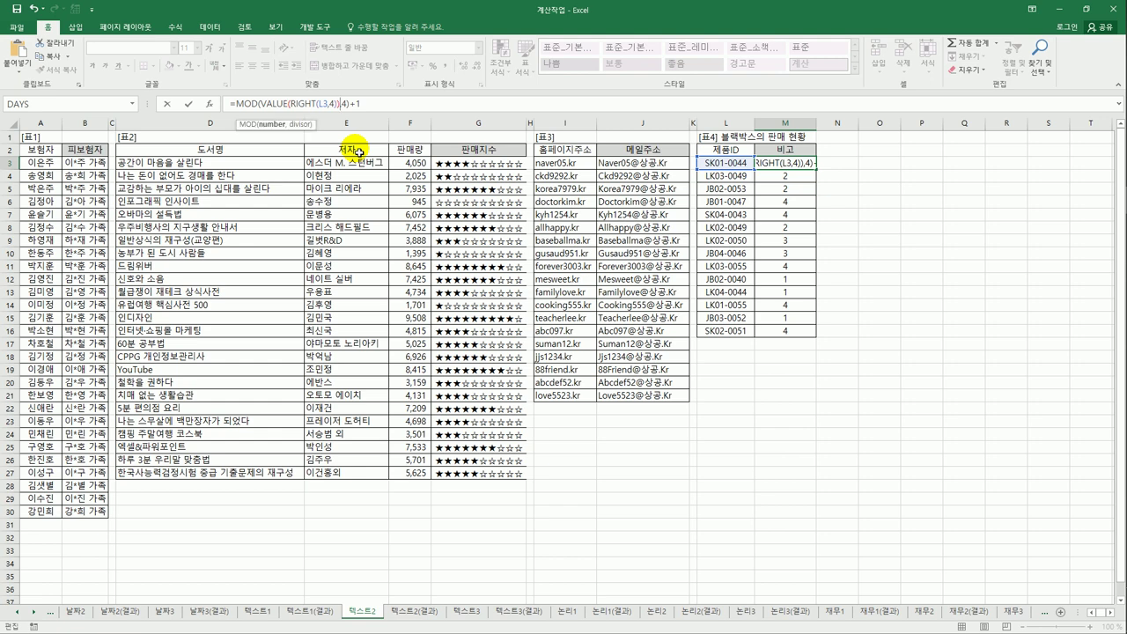
pyautogui.press('Return')
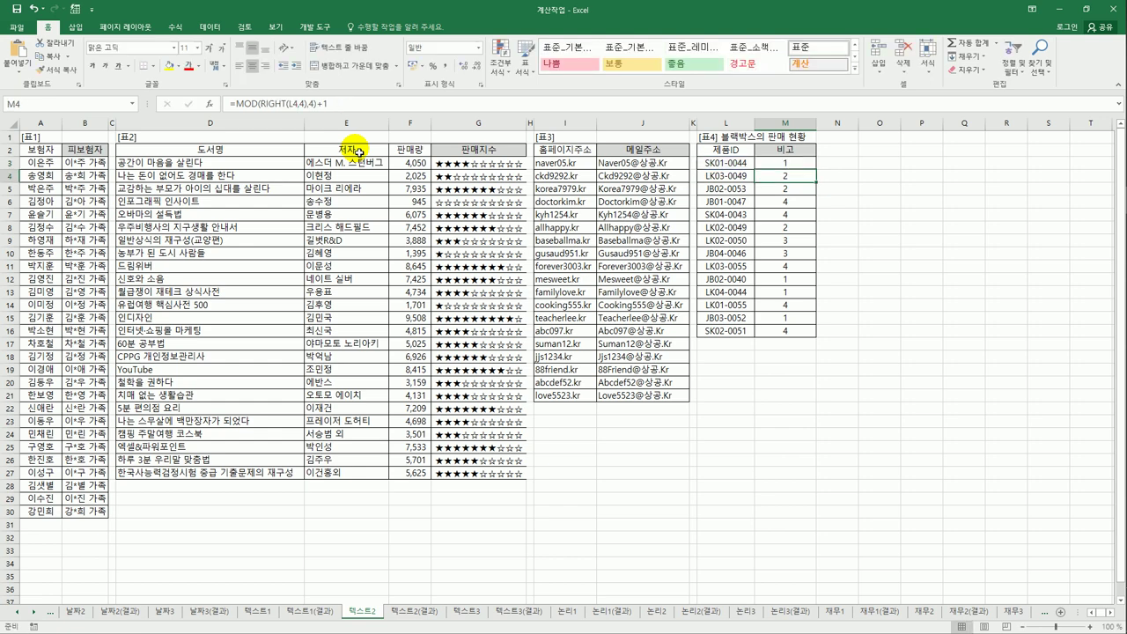
# Fill the MOD formula containing VALUE from M3 down through M16 in the 비고 column.
pyautogui.press('Up')
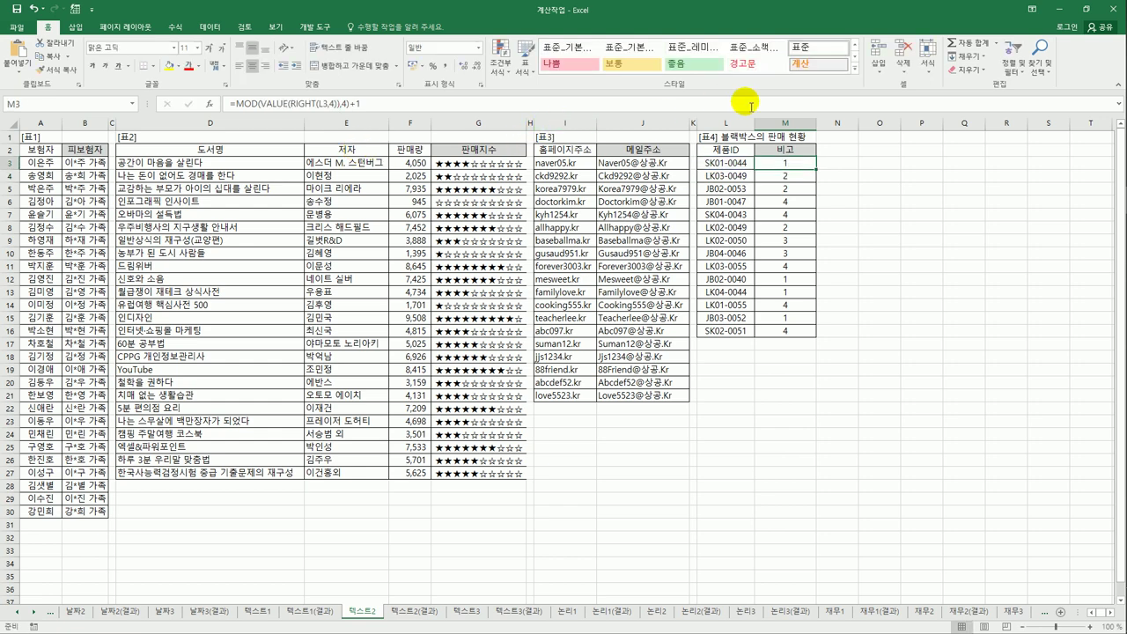
pyautogui.moveTo(816, 169); pyautogui.dragTo(811, 337)
pyautogui.click(811, 336)
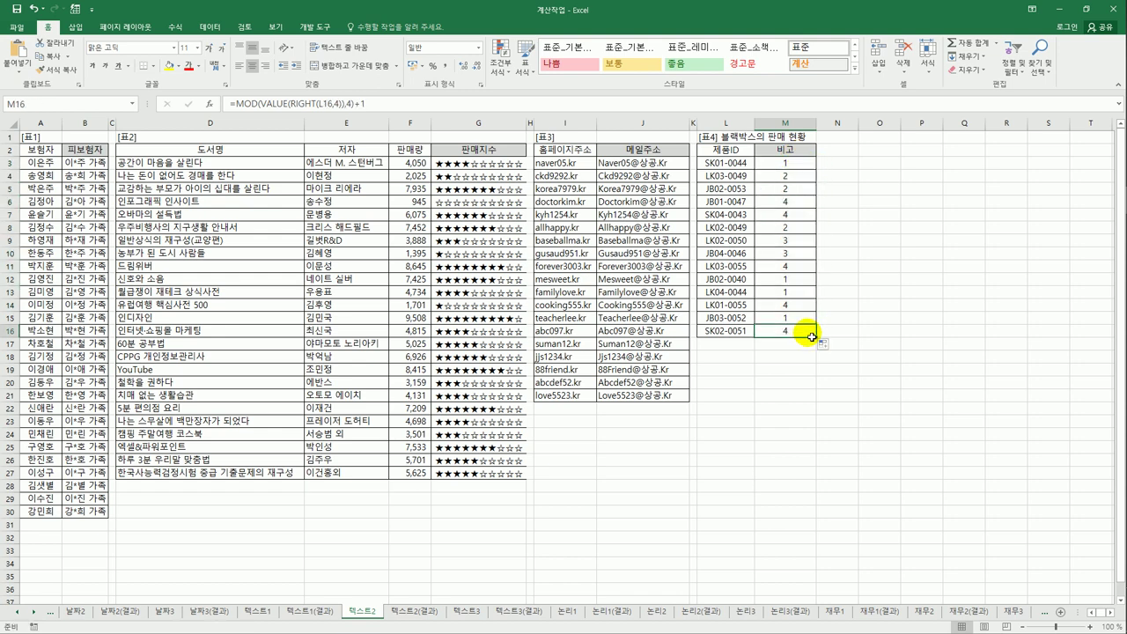
# Wrap the M3 formula in a CHOOSE function, with MOD(VALUE(RIGHT(L3,4)),4)+1 as its index argument.
pyautogui.click(791, 166)
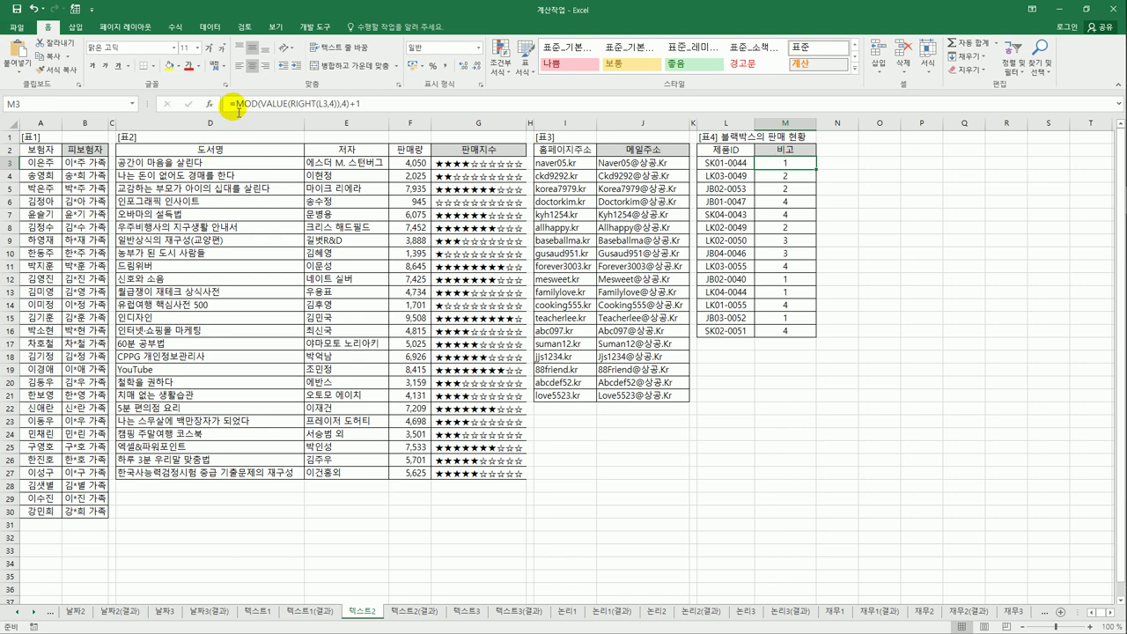
pyautogui.click(236, 104)
pyautogui.write('ch')
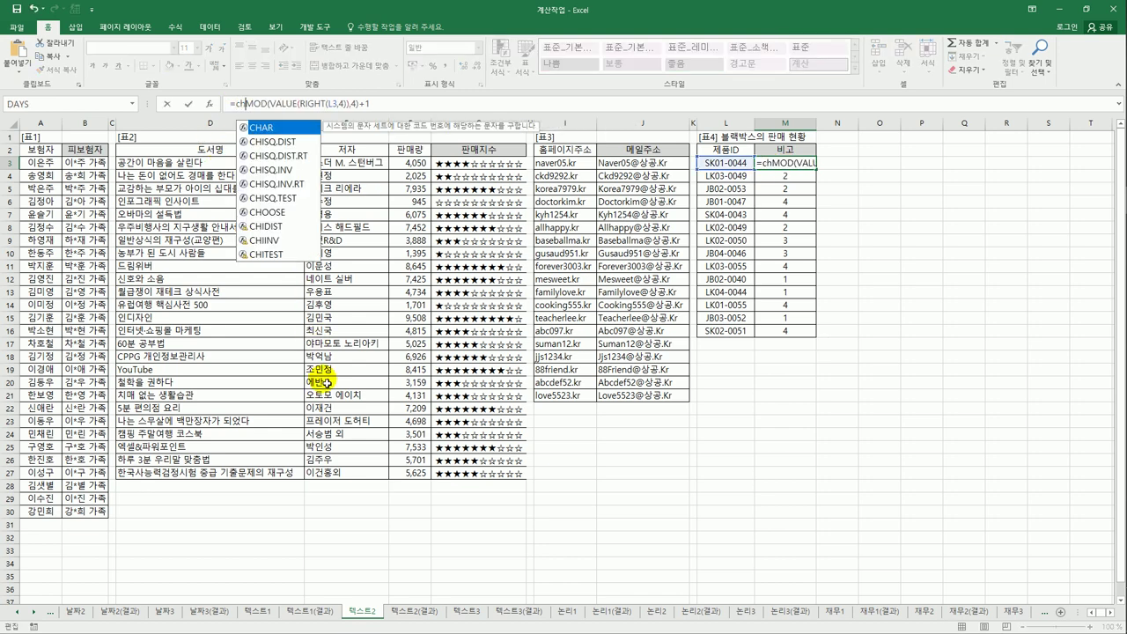
pyautogui.write('o')
pyautogui.press('Tab')
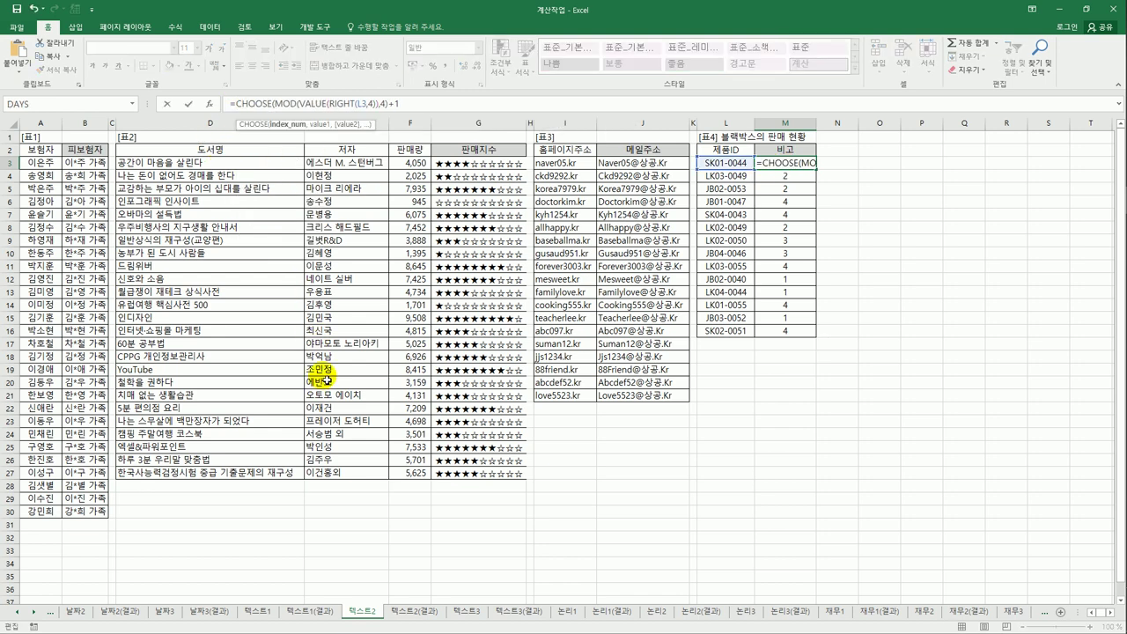
pyautogui.click(422, 116)
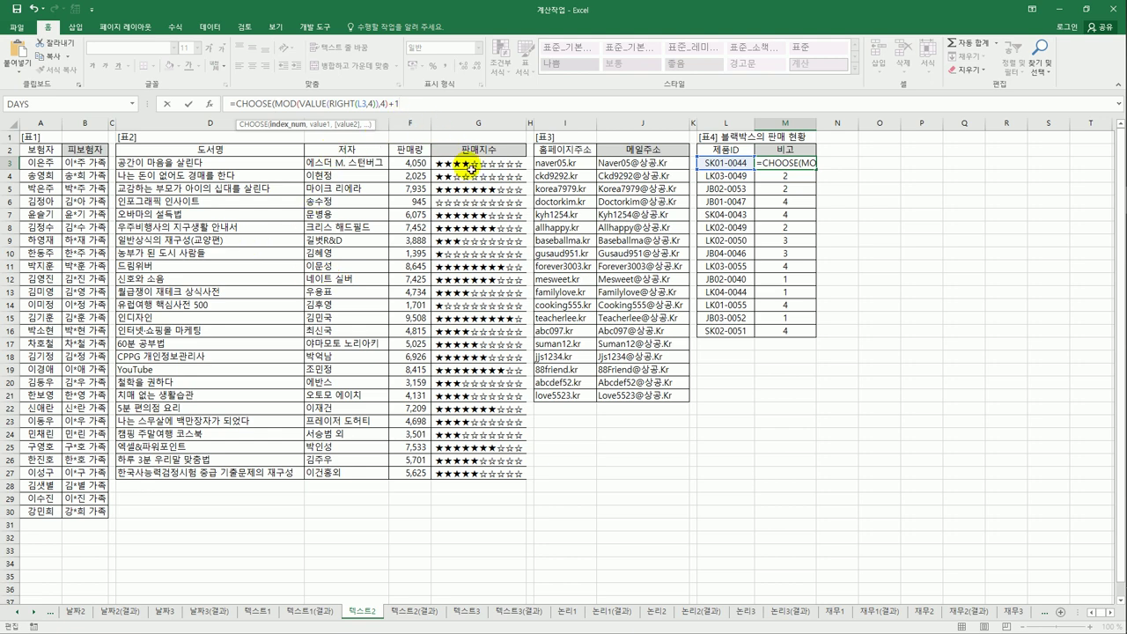
pyautogui.write(',')
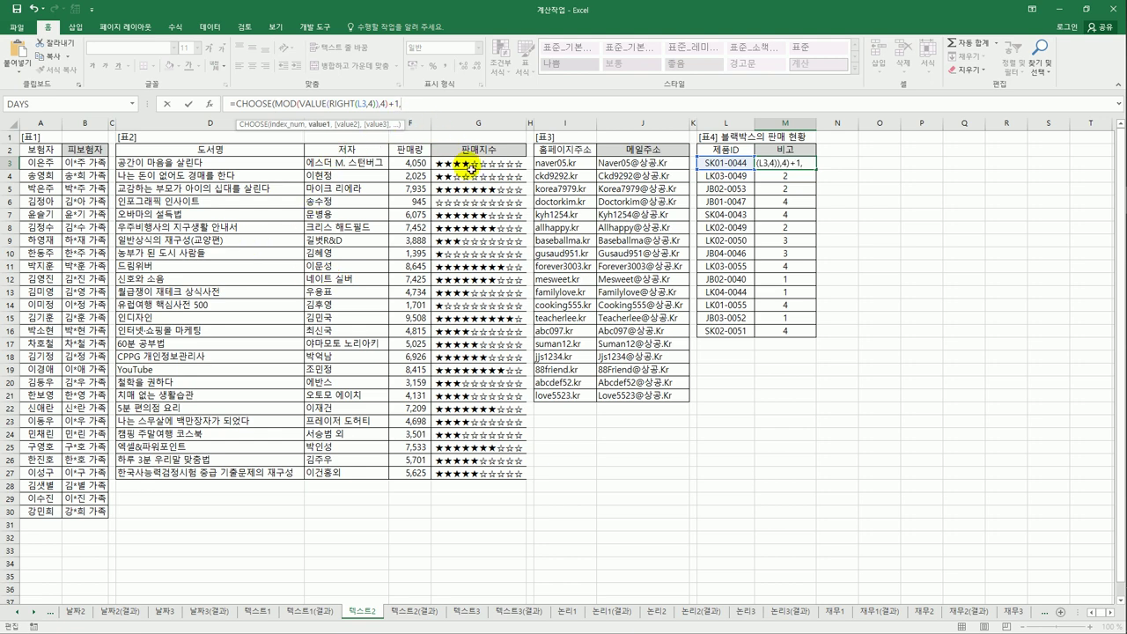
# Add "수동녹화", "수시/충격감지", "충격감지" and "수시감지" as the CHOOSE values in M3 and fill the formula down through M16.
pyautogui.write('"')
pyautogui.write('수동녹화",')
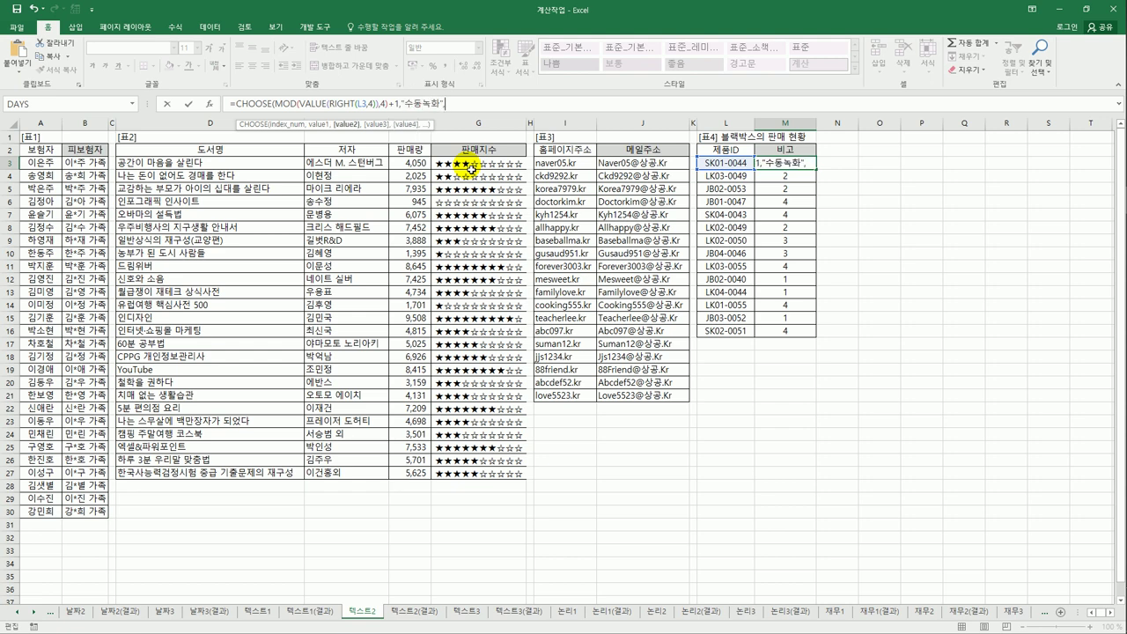
pyautogui.write('"수시/ㅊ')
pyautogui.write('충격감지')
pyautogui.write('",')
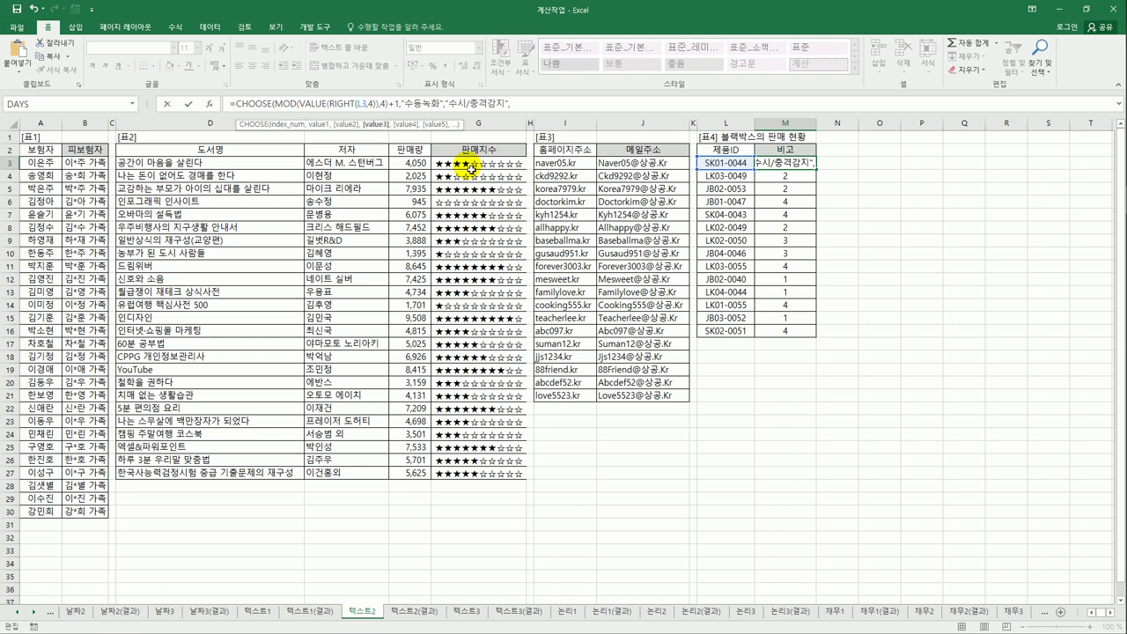
pyautogui.write('"충격감지","수시감지")')
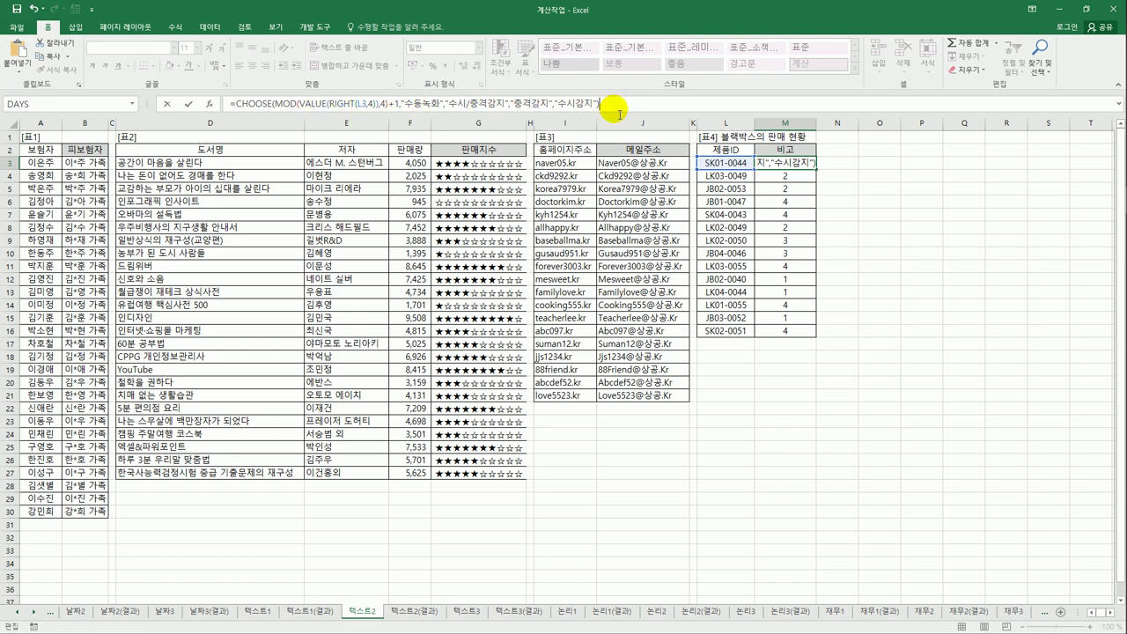
pyautogui.click(784, 164)
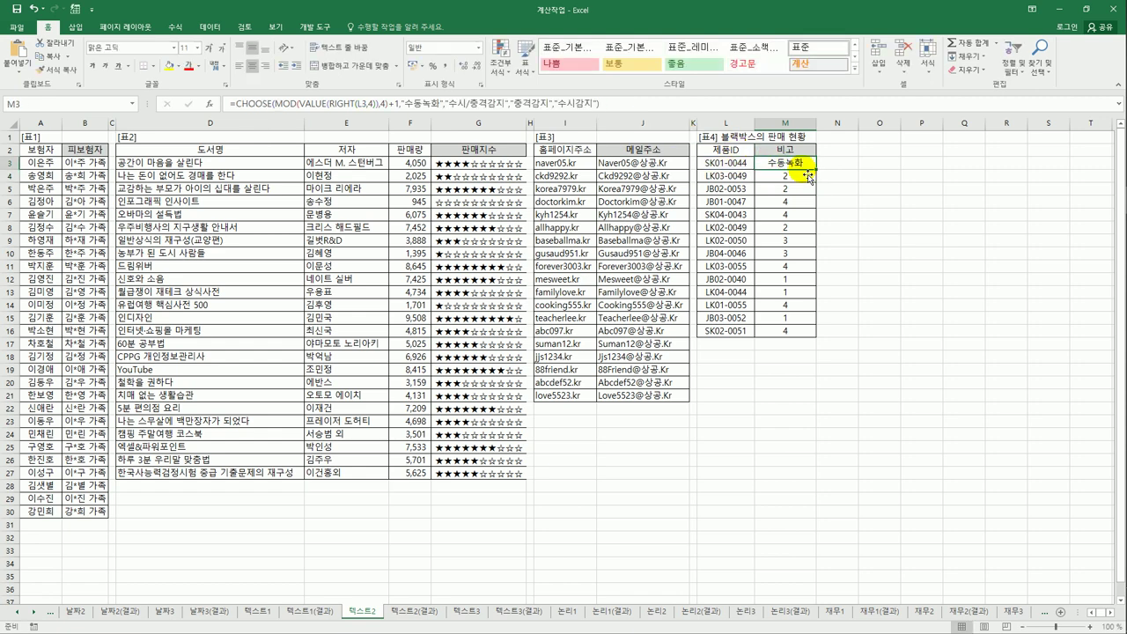
pyautogui.moveTo(821, 171); pyautogui.dragTo(814, 339)
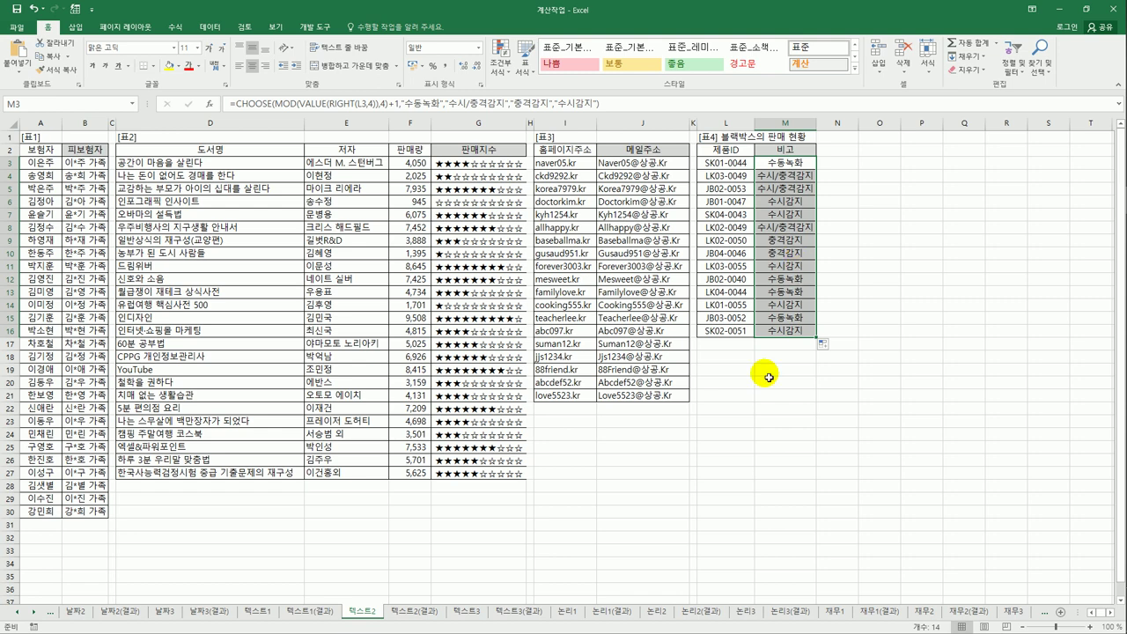
# Compare the completed 텍스트2 sheet with the 텍스트2(결과) sheet and switch to the 텍스트3 sheet.
pyautogui.click(411, 614)
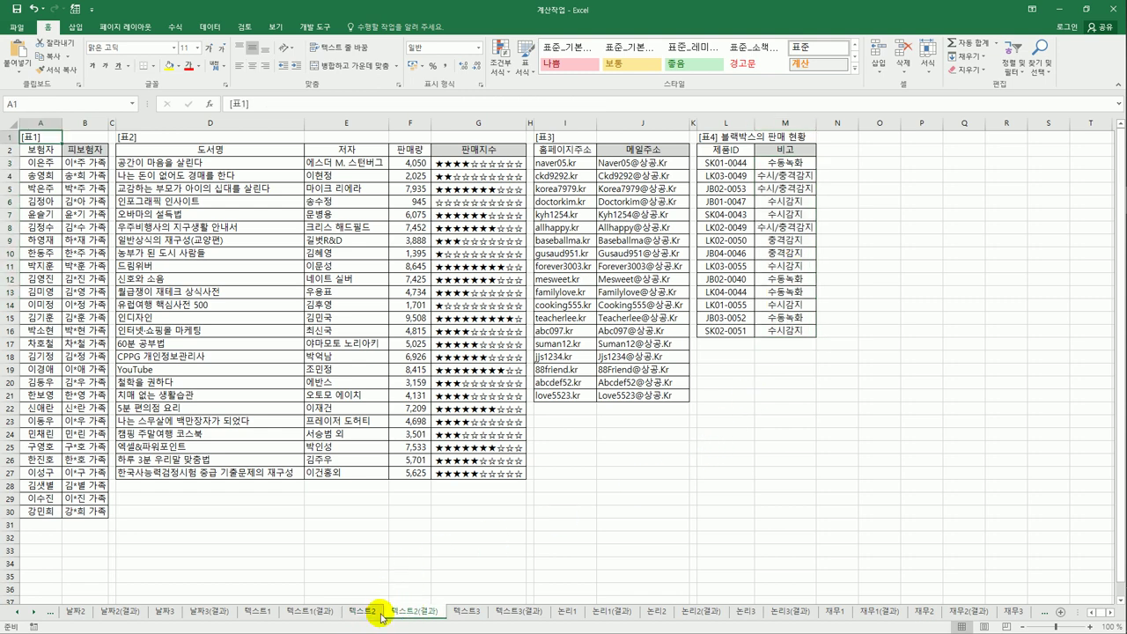
pyautogui.click(374, 611)
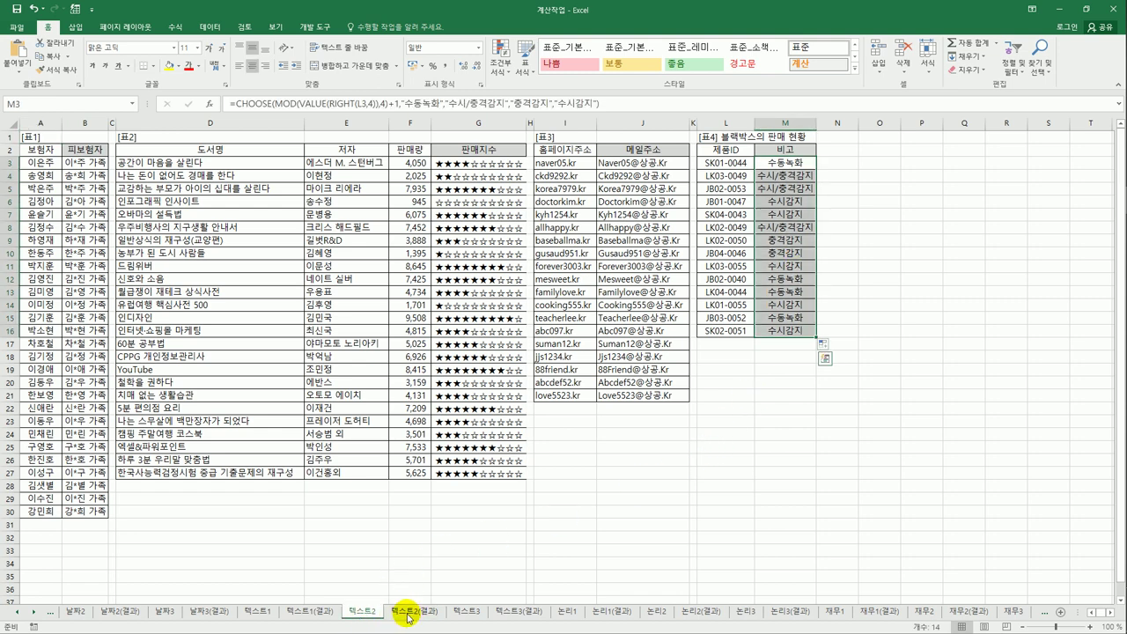
pyautogui.click(455, 614)
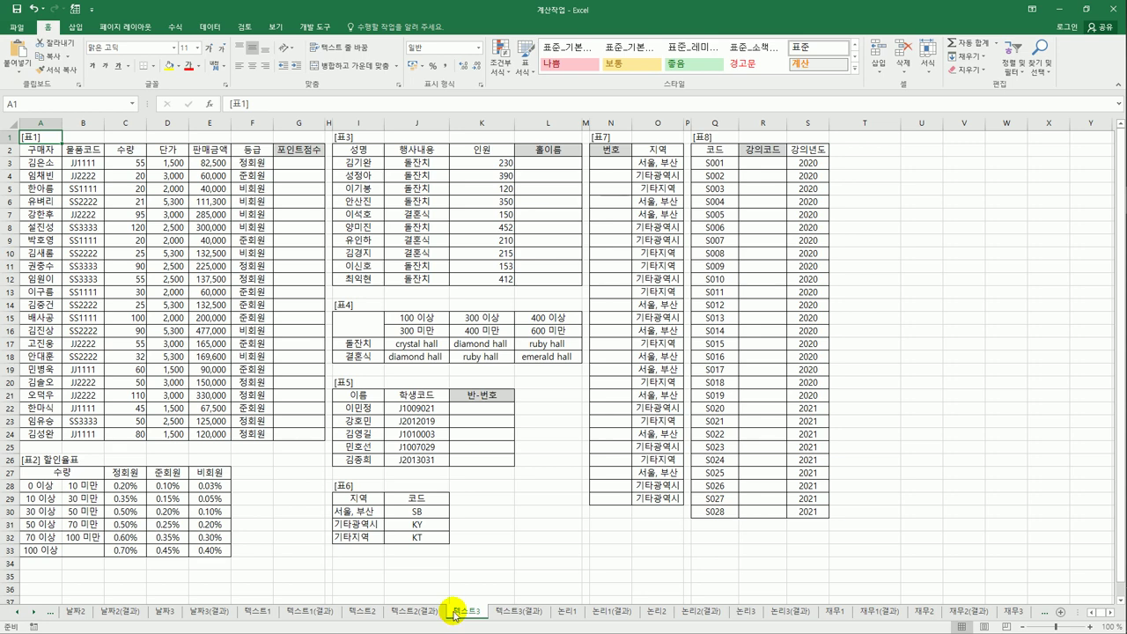
# Examine the 판매금액 formula in E3 and the quantity ranges and membership rates in the [표2] 할인율표.
pyautogui.click(210, 164)
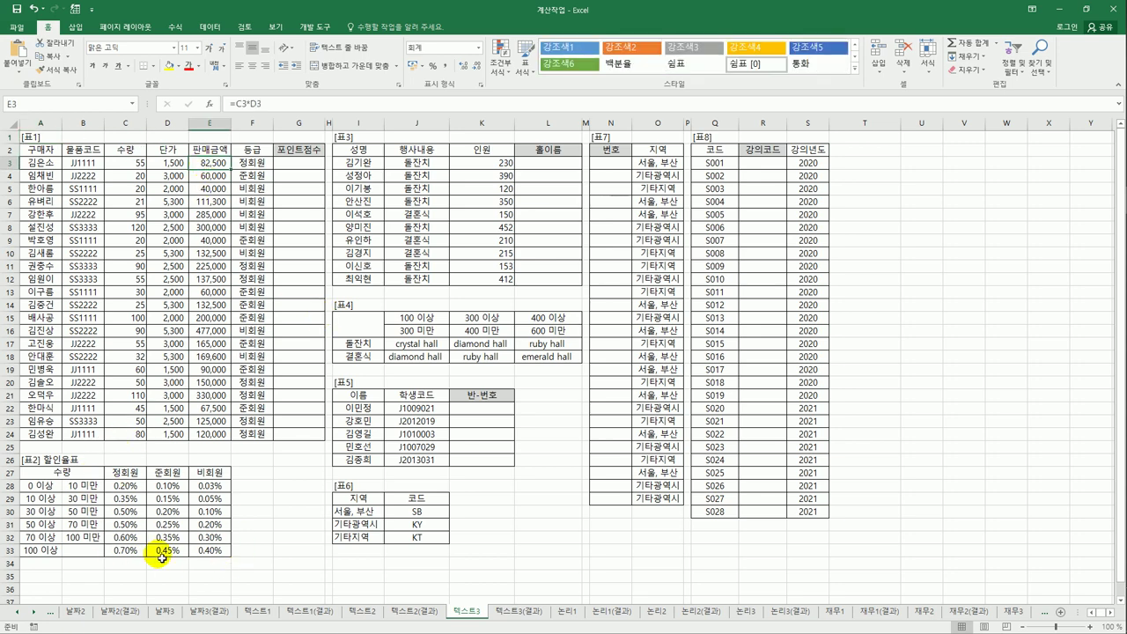
pyautogui.click(55, 476)
pyautogui.moveTo(80, 489); pyautogui.dragTo(208, 555)
pyautogui.moveTo(123, 473); pyautogui.dragTo(123, 551)
pyautogui.moveTo(170, 472); pyautogui.dragTo(166, 550)
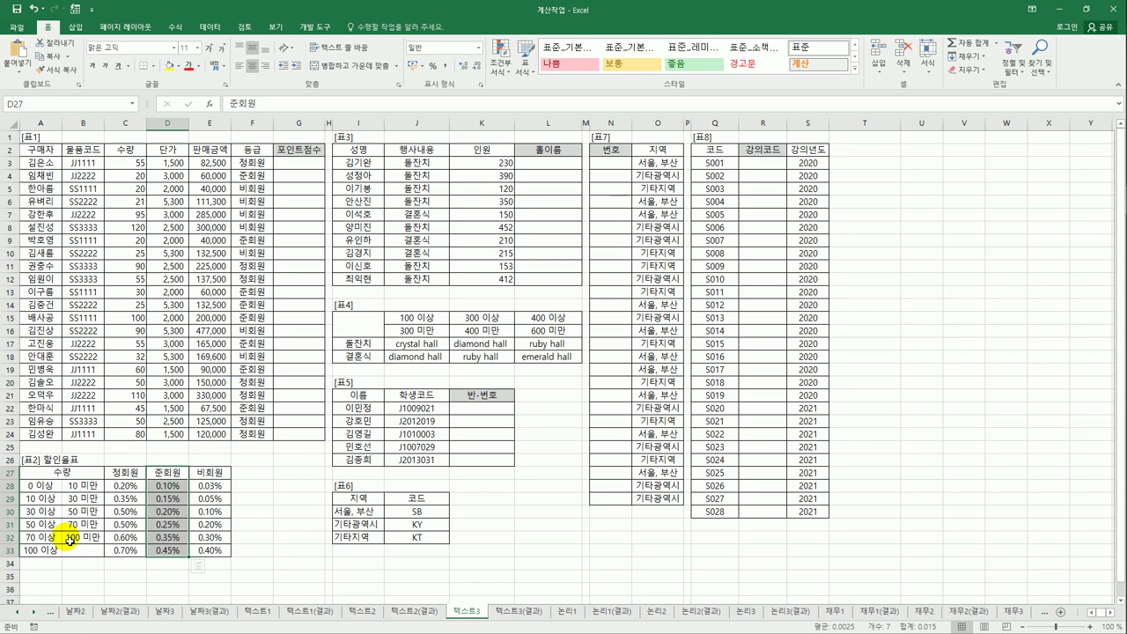
pyautogui.click(39, 484)
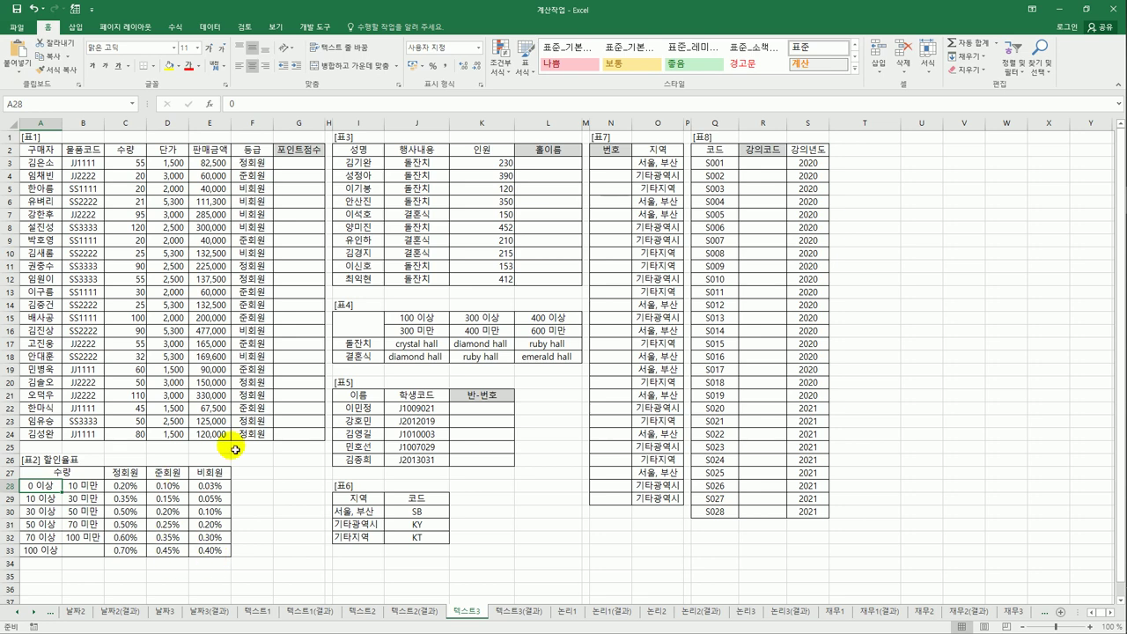
# Start a VLOOKUP formula in G3 of the 포인트점수 column with lookup value C3 and table range $A$28:$E$33.
pyautogui.click(298, 166)
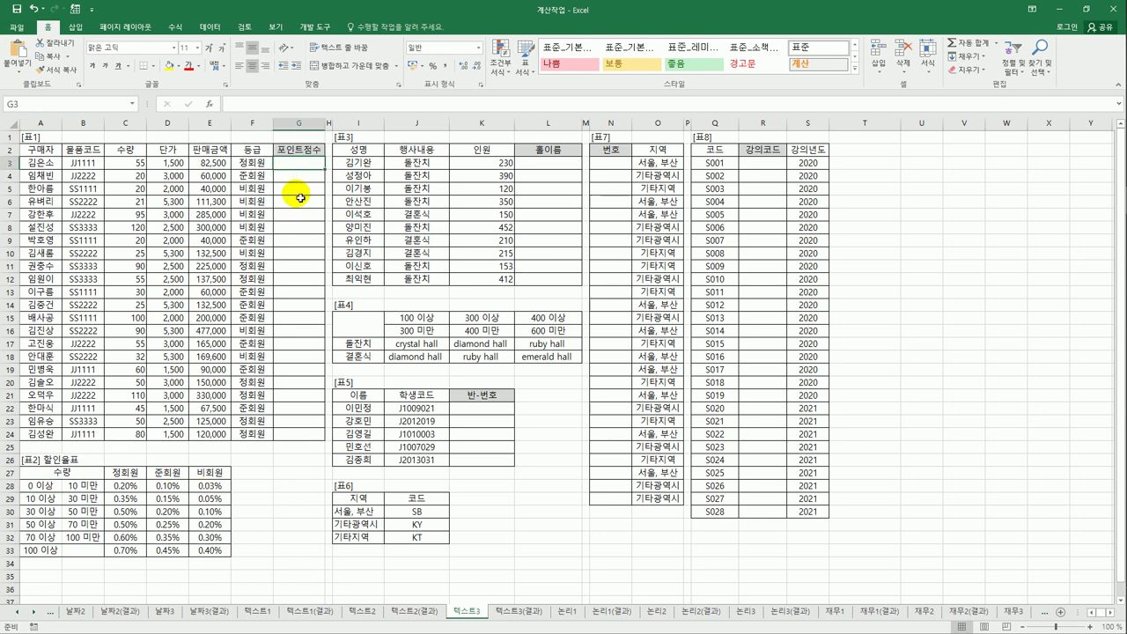
pyautogui.write('=')
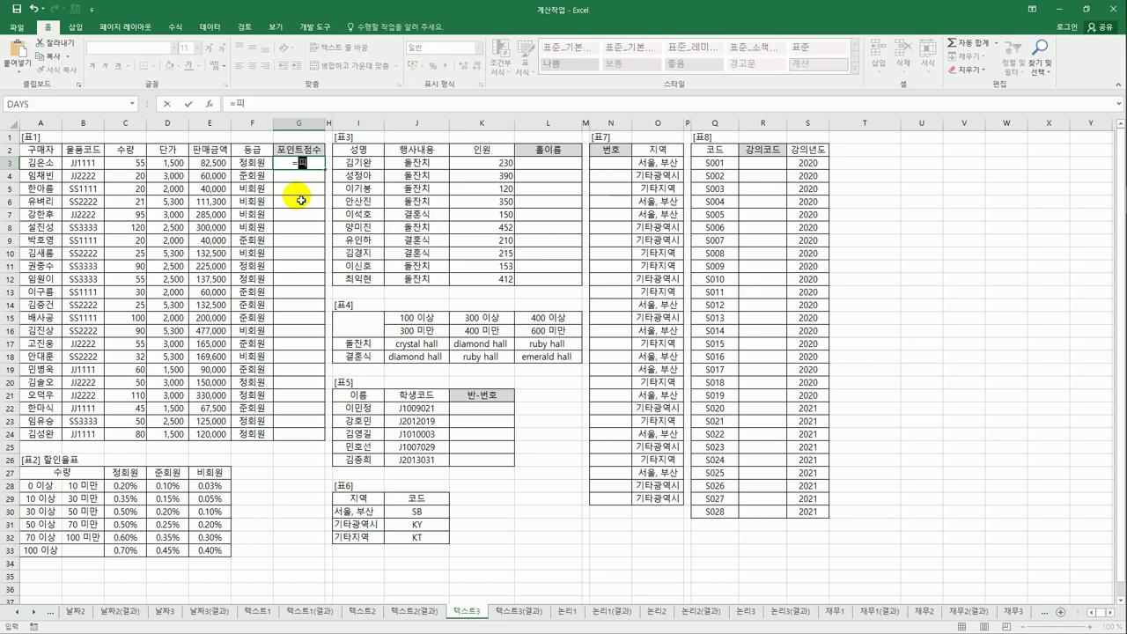
pyautogui.write('vlo')
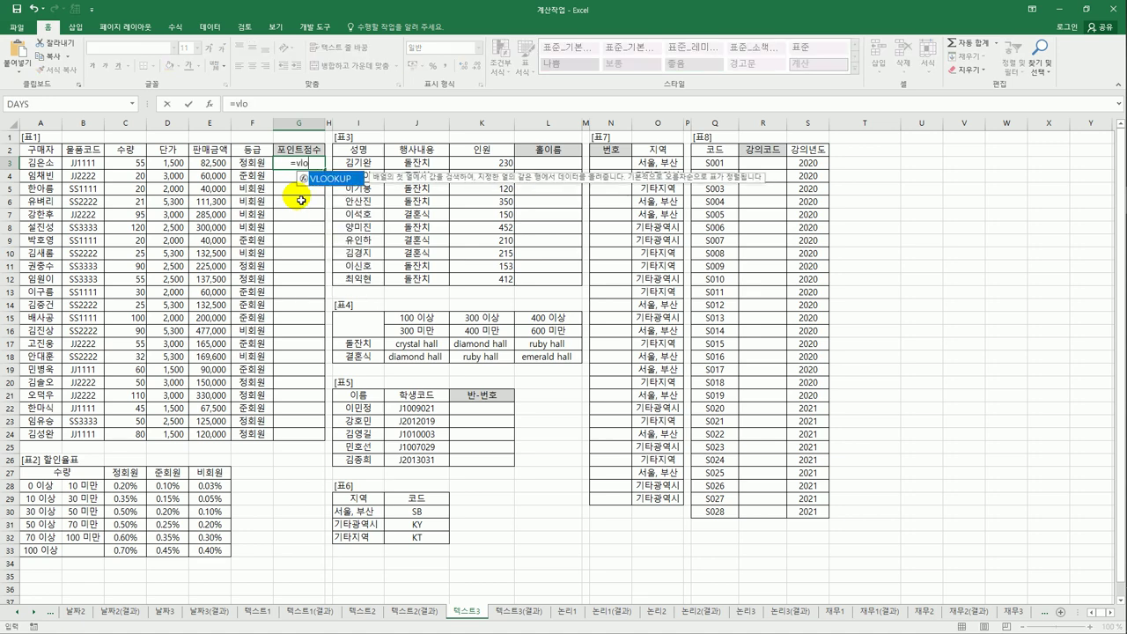
pyautogui.press('Tab')
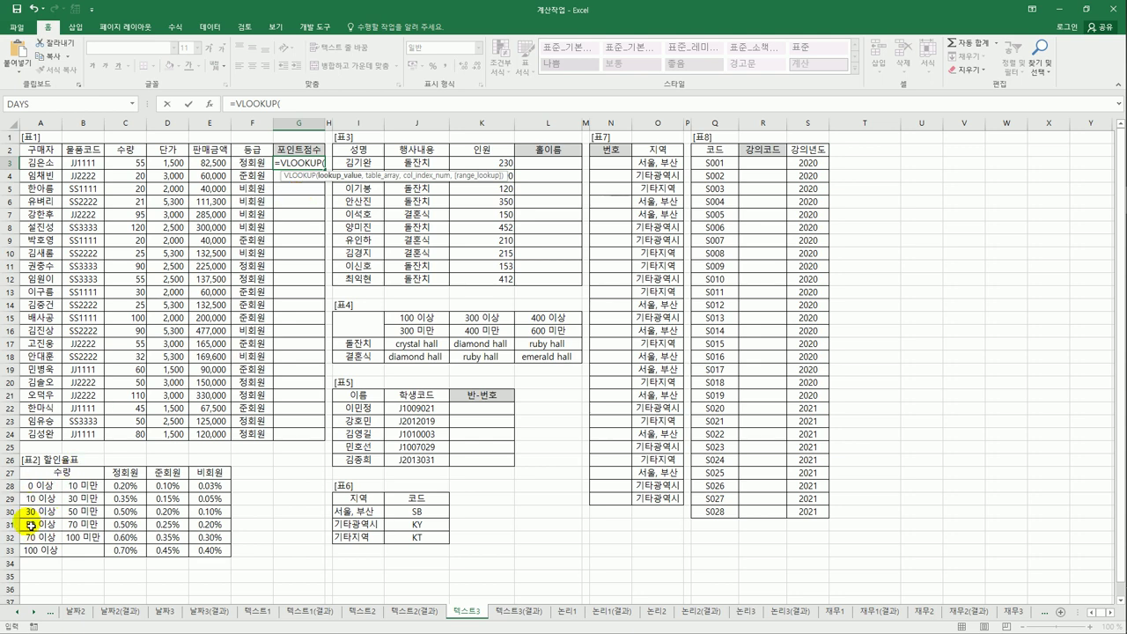
pyautogui.click(139, 165)
pyautogui.write(',')
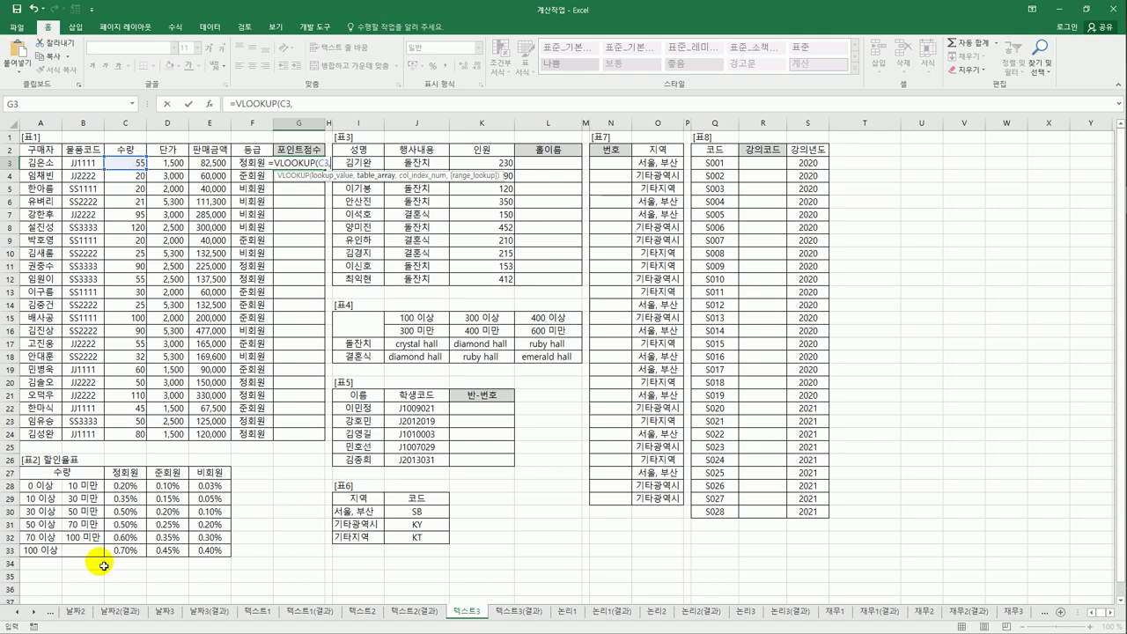
pyautogui.moveTo(45, 490); pyautogui.dragTo(208, 551)
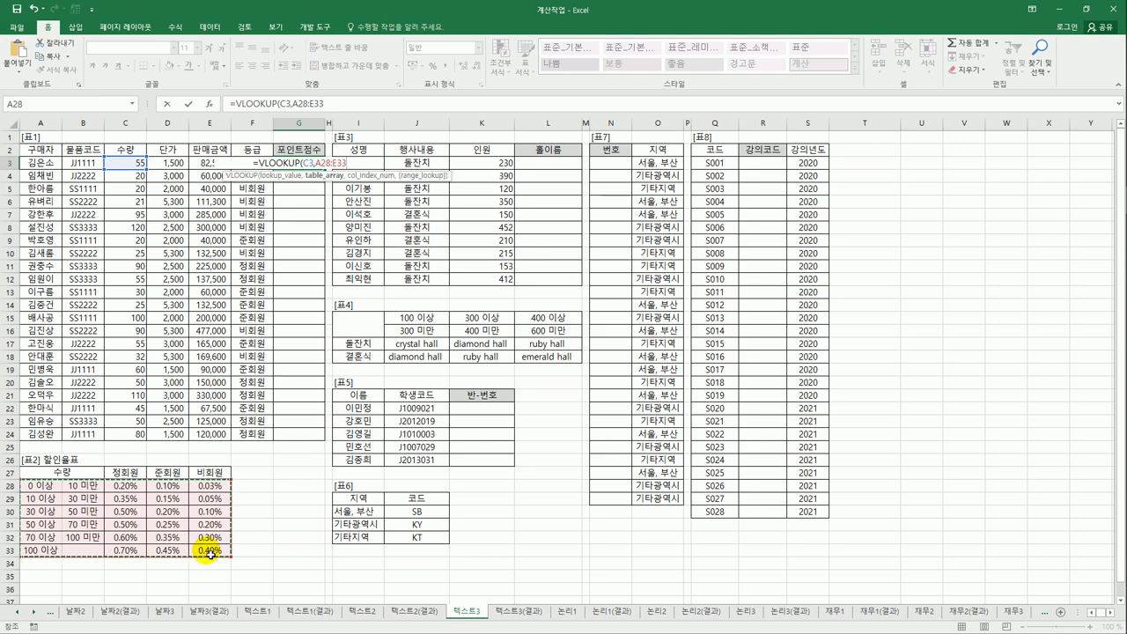
pyautogui.press('F4')
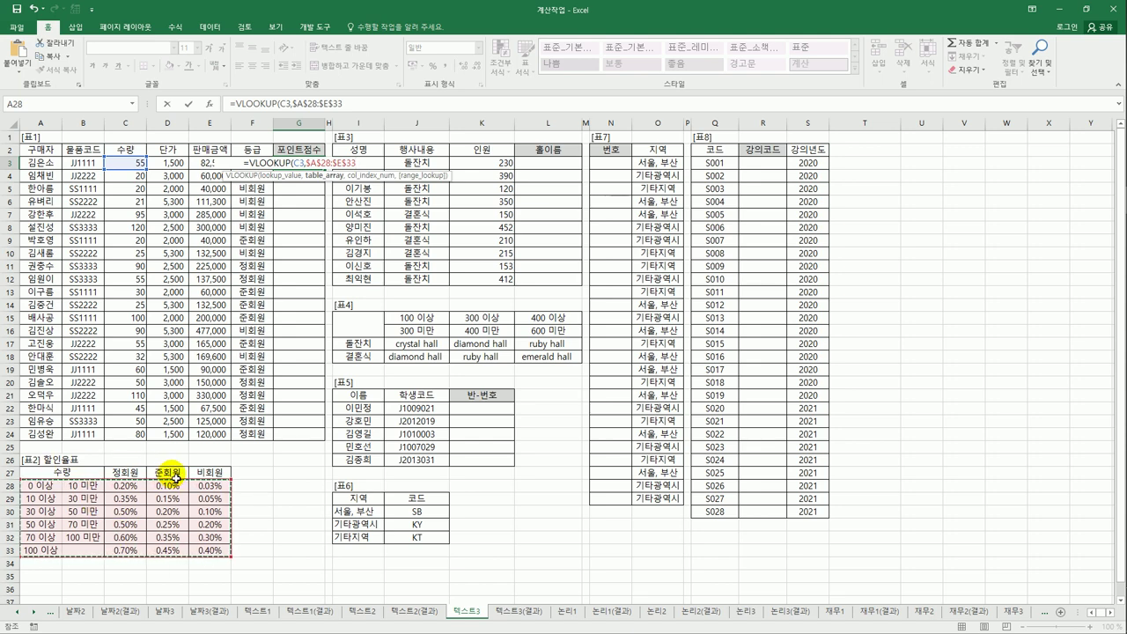
pyautogui.write(',')
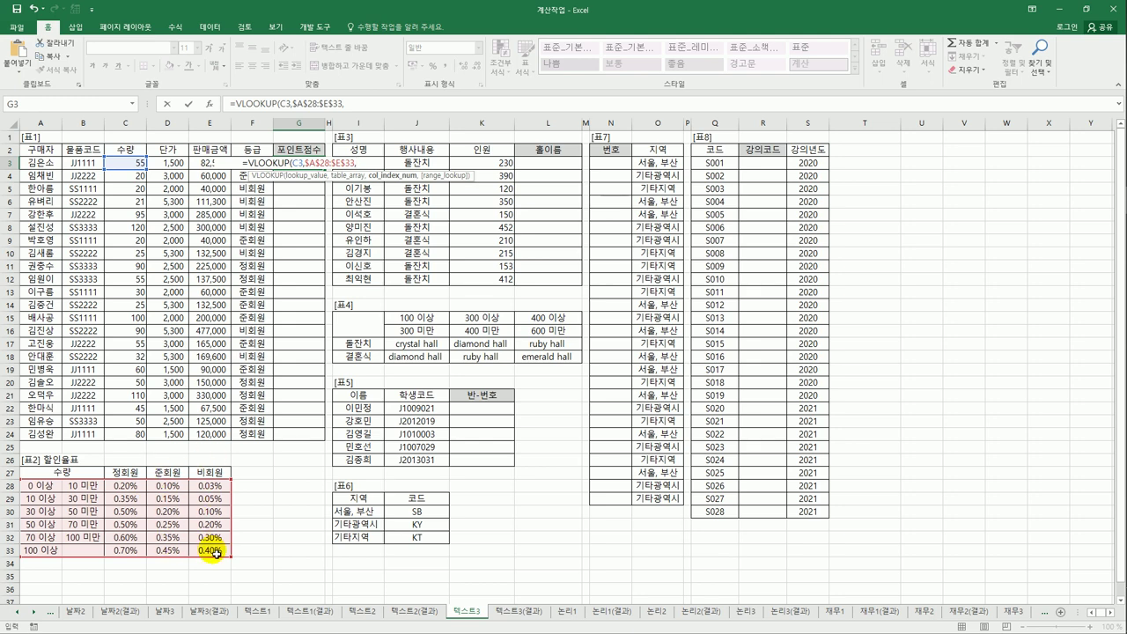
# Nest MATCH(F3,$C$27:$E$27,0) as the column index of the VLOOKUP formula in G3.
pyautogui.write('mat')
pyautogui.press('Tab')
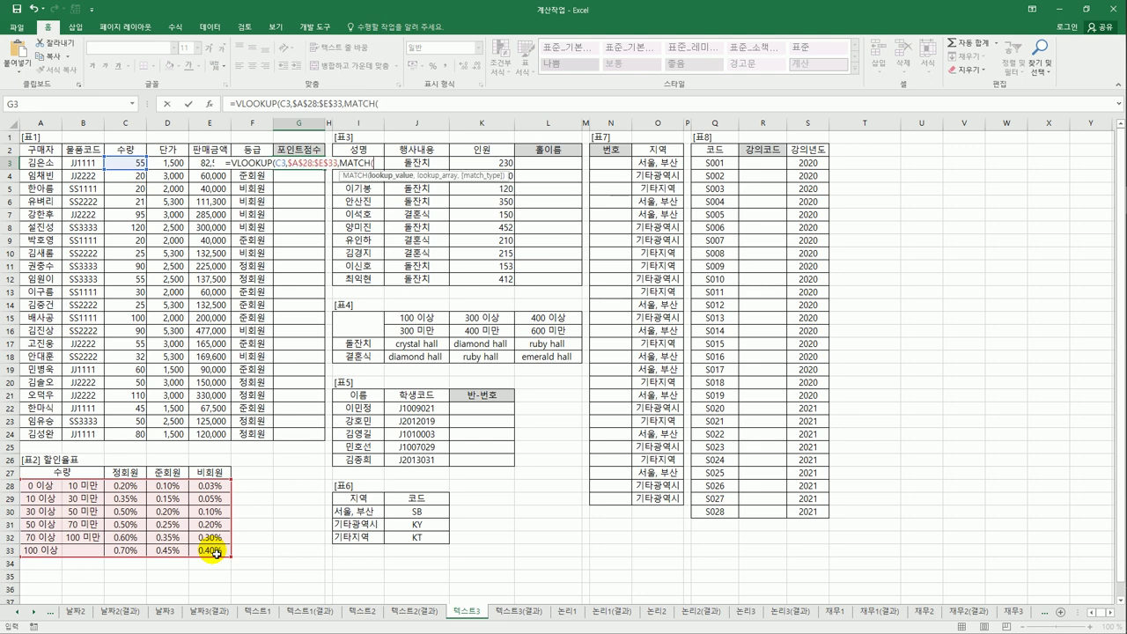
pyautogui.press('Left')
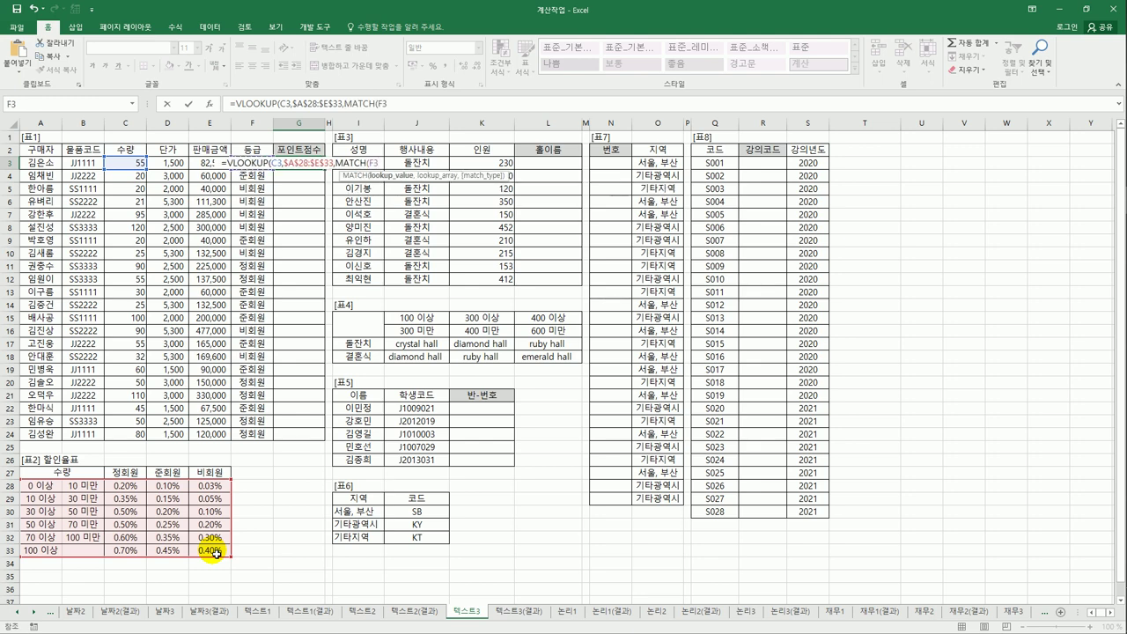
pyautogui.write(',')
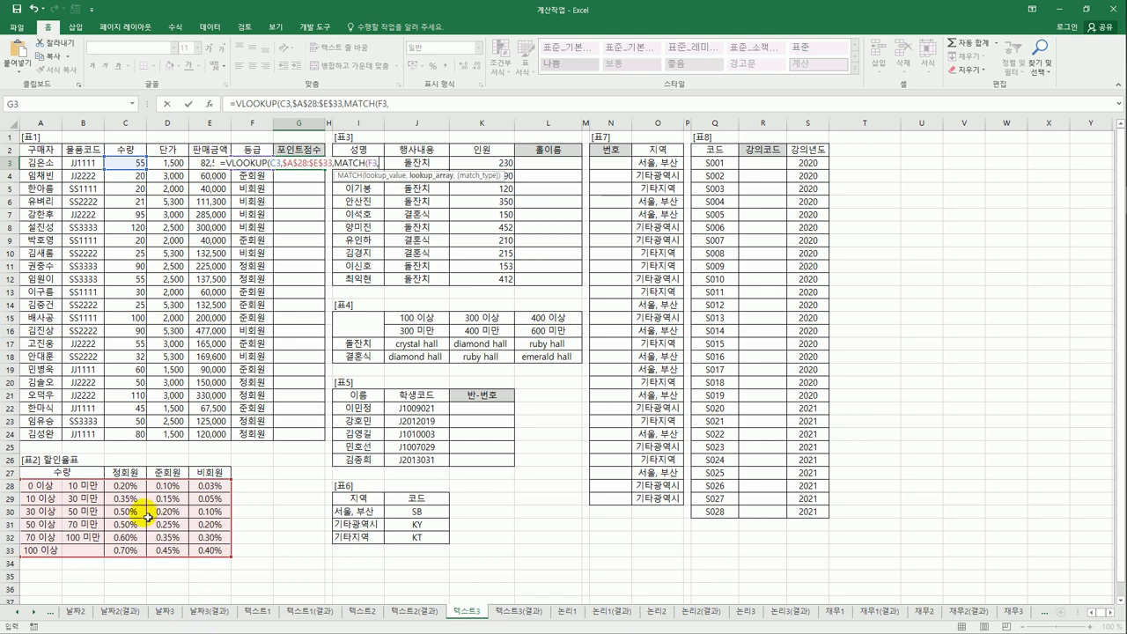
pyautogui.moveTo(132, 474); pyautogui.dragTo(205, 474)
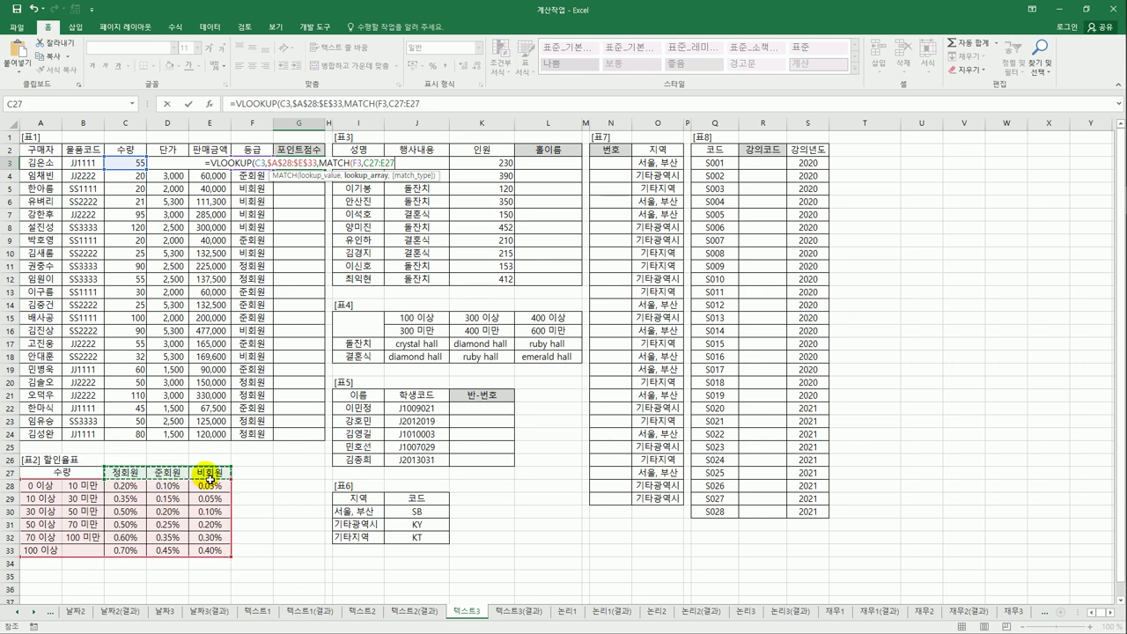
pyautogui.press('F4')
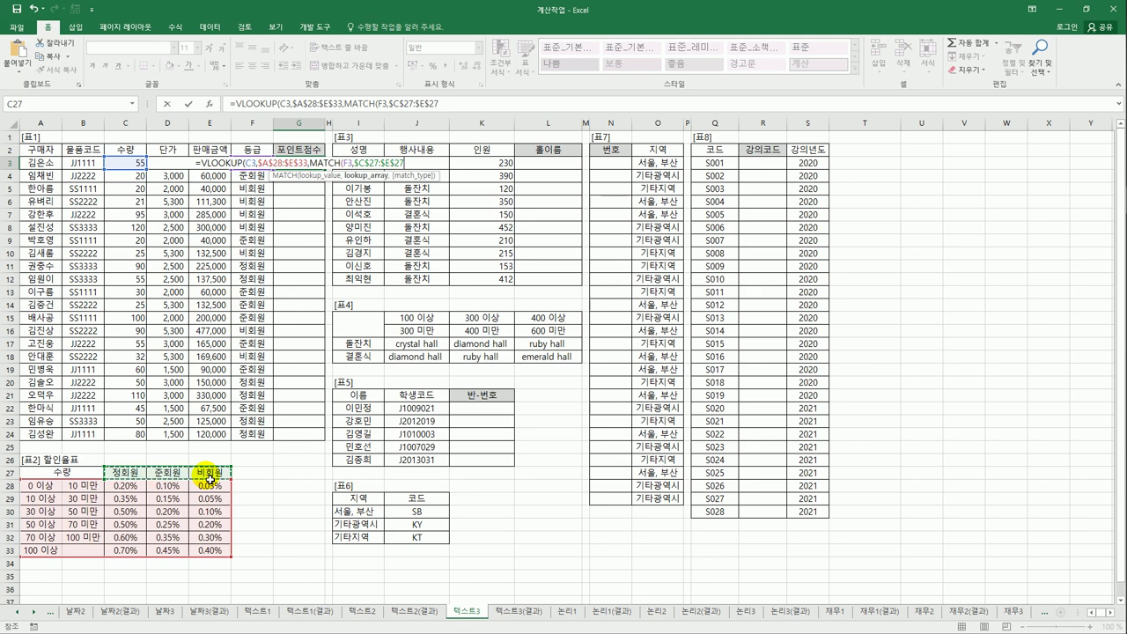
pyautogui.write(',')
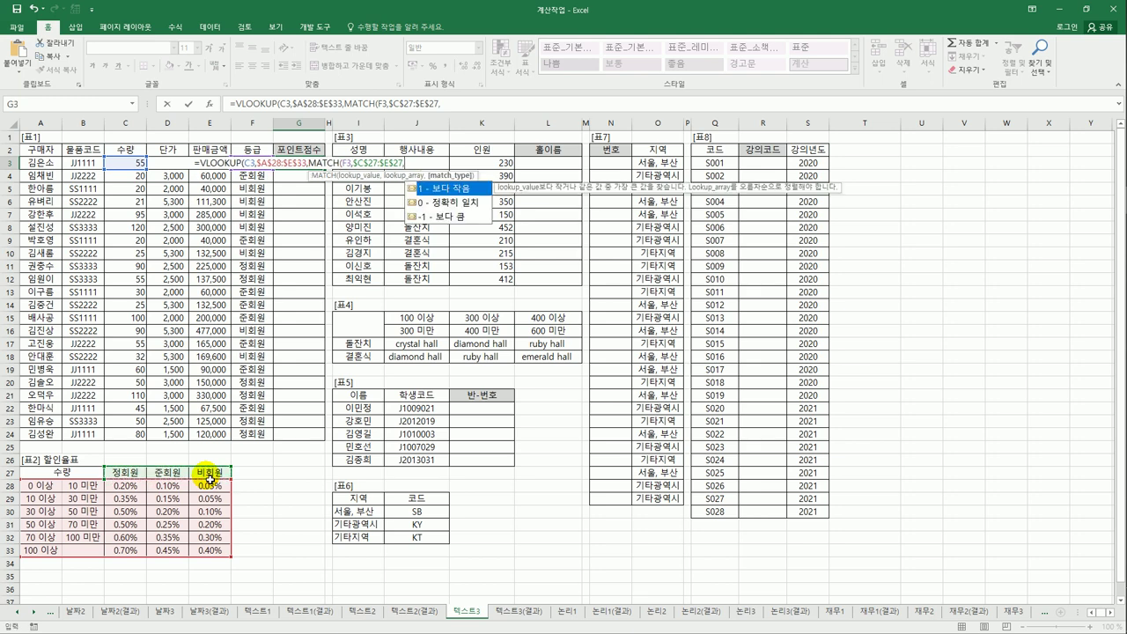
pyautogui.write('0')
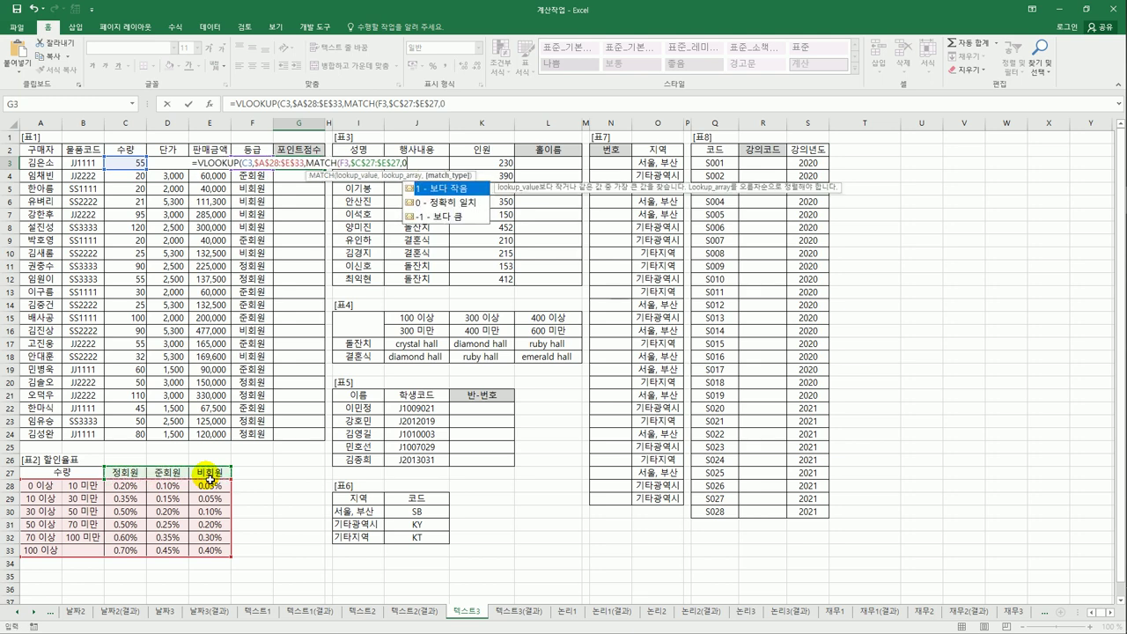
pyautogui.write(')')
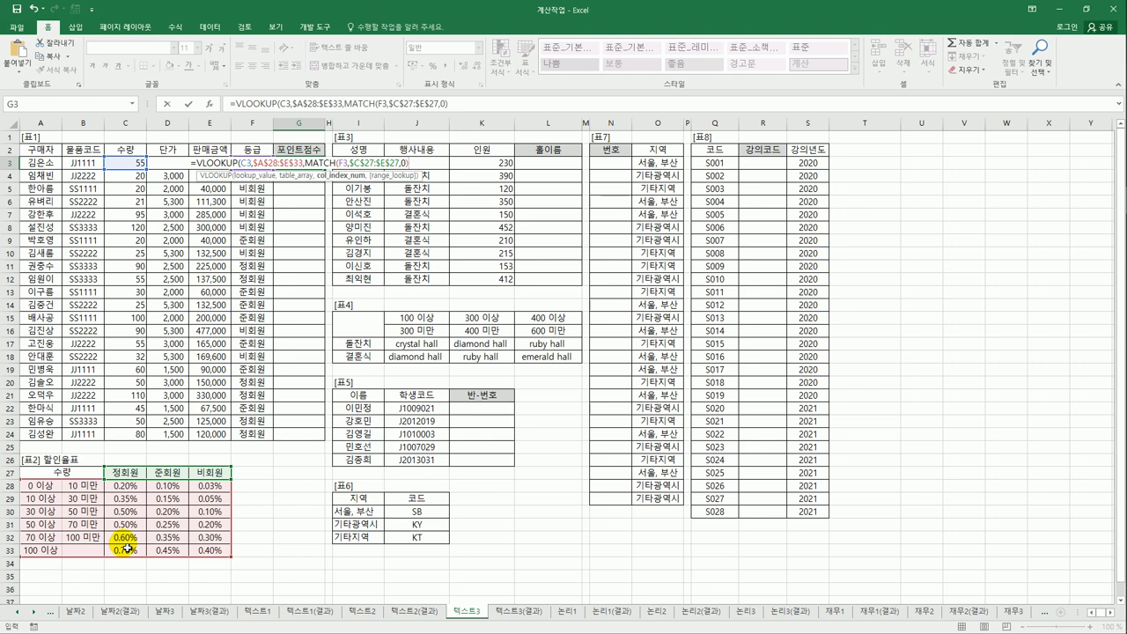
# Add 2 to the MATCH column index in G3, complete the VLOOKUP formula and fill it down through G24.
pyautogui.write('+2')
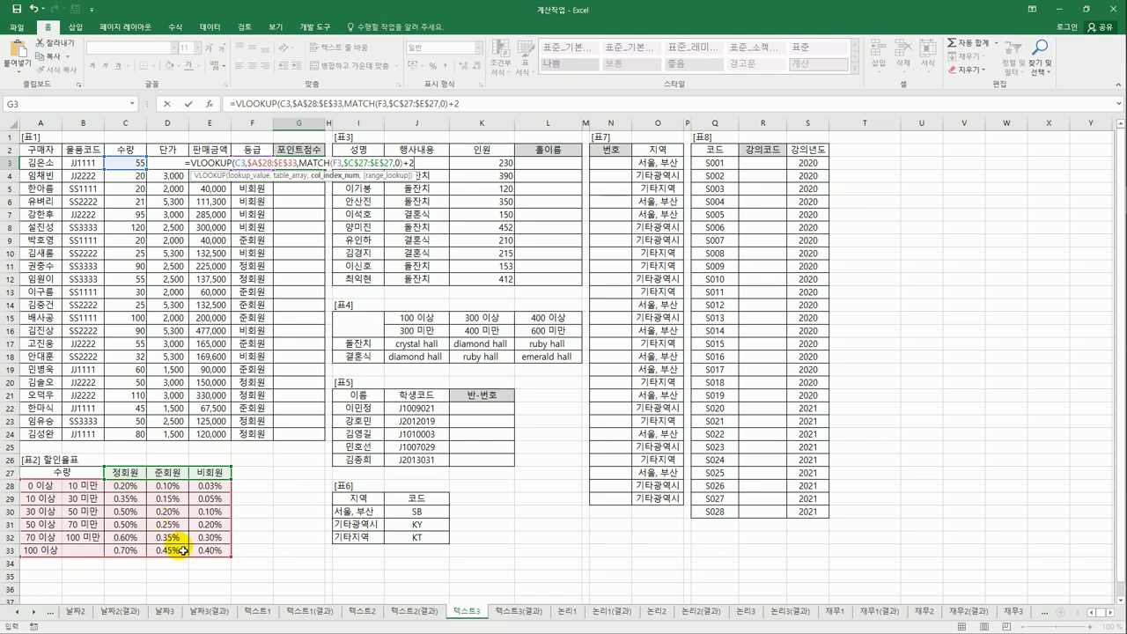
pyautogui.write(')')
pyautogui.hotkey('ctrl', 'Return')
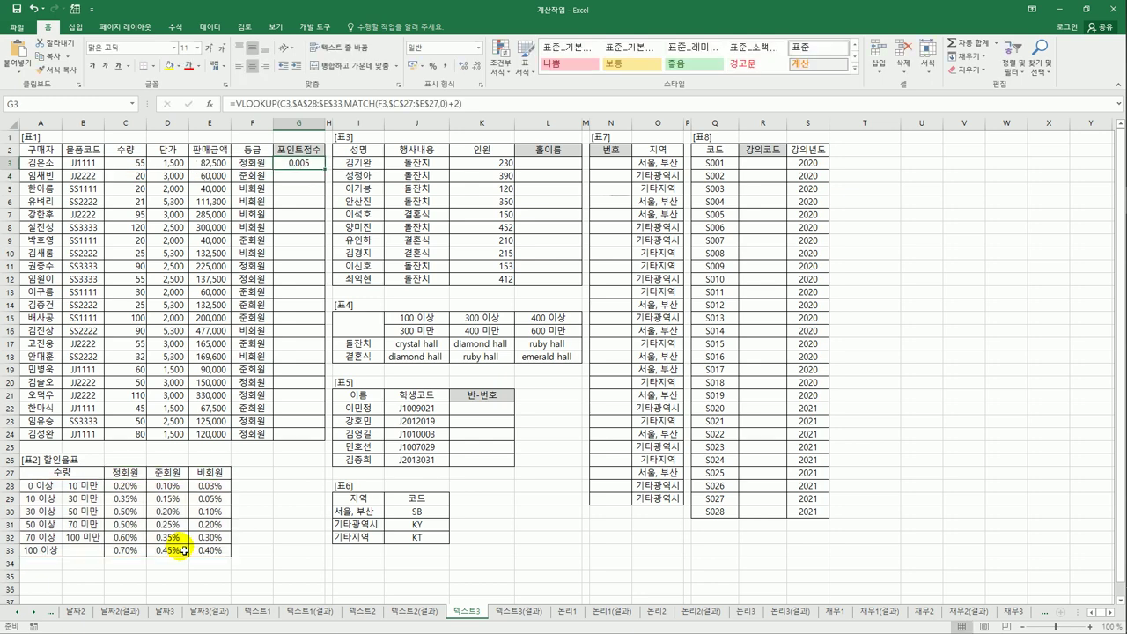
pyautogui.click(141, 164)
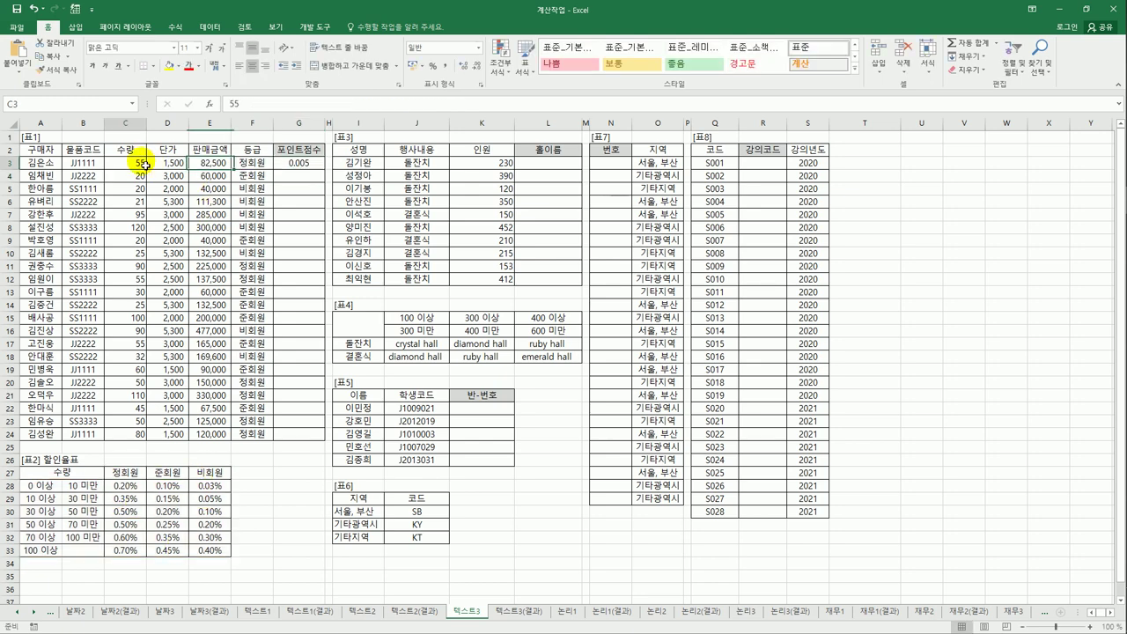
pyautogui.click(42, 528)
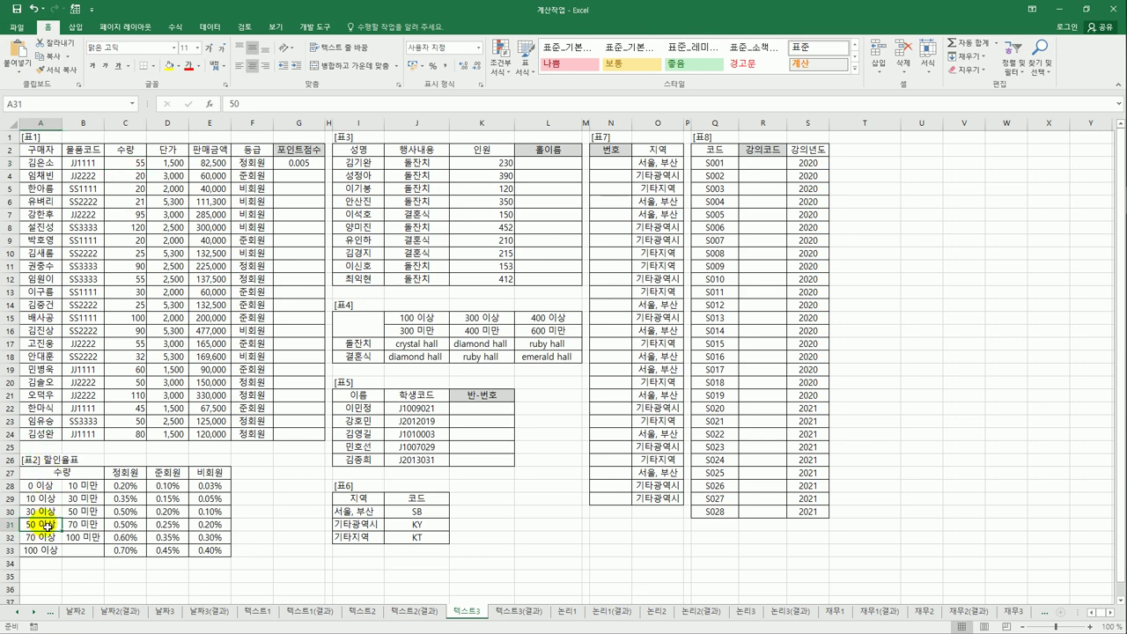
pyautogui.click(141, 525)
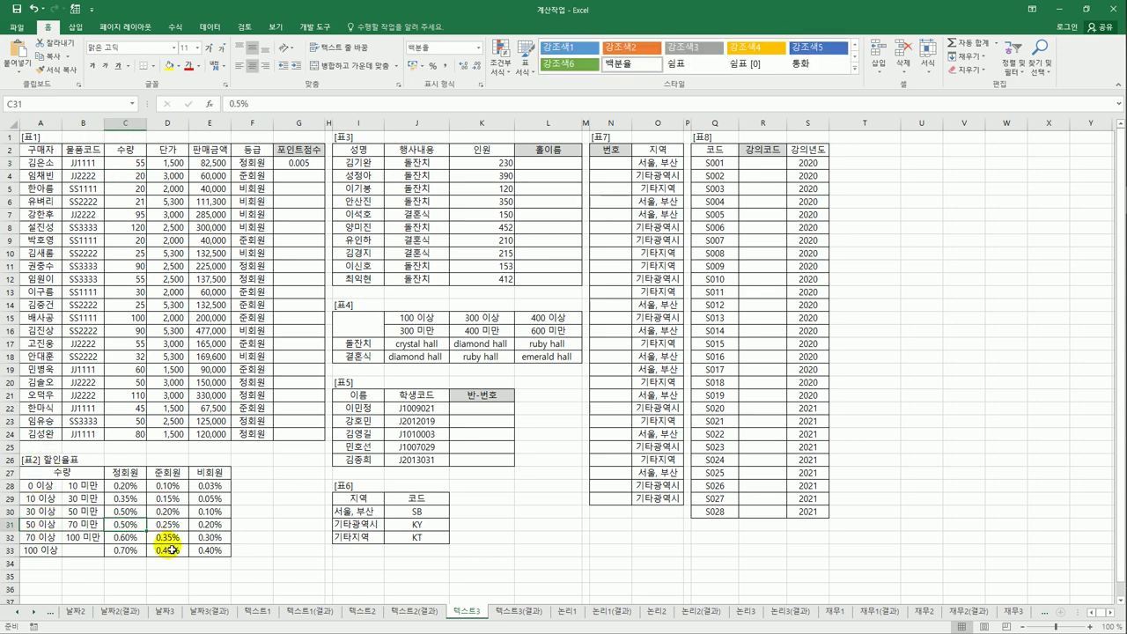
pyautogui.click(299, 162)
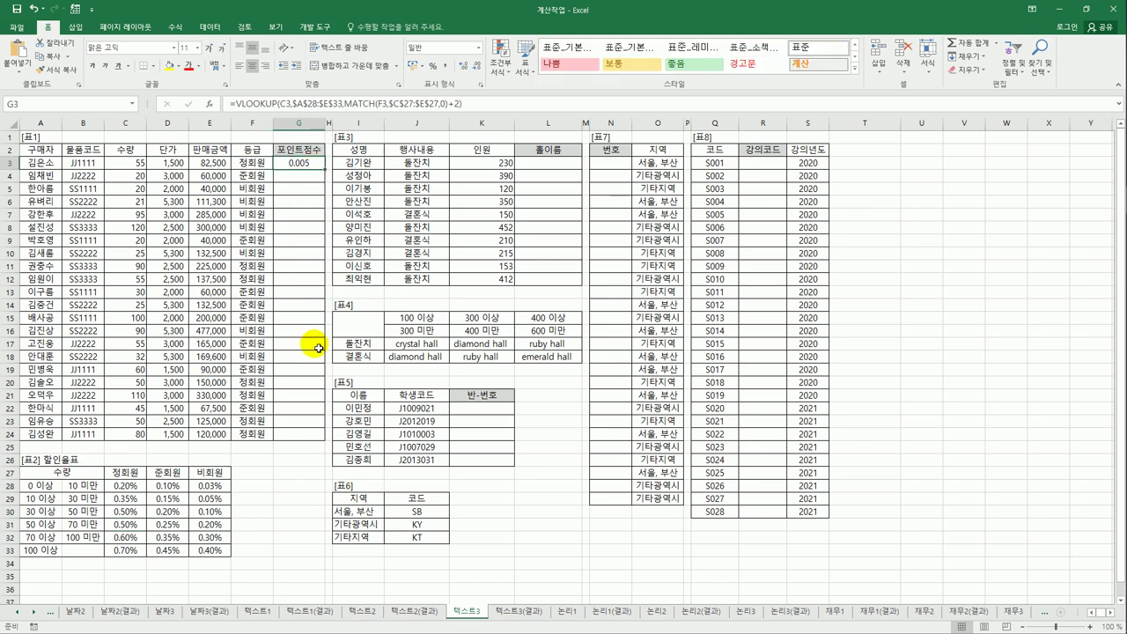
pyautogui.moveTo(324, 169); pyautogui.dragTo(324, 440)
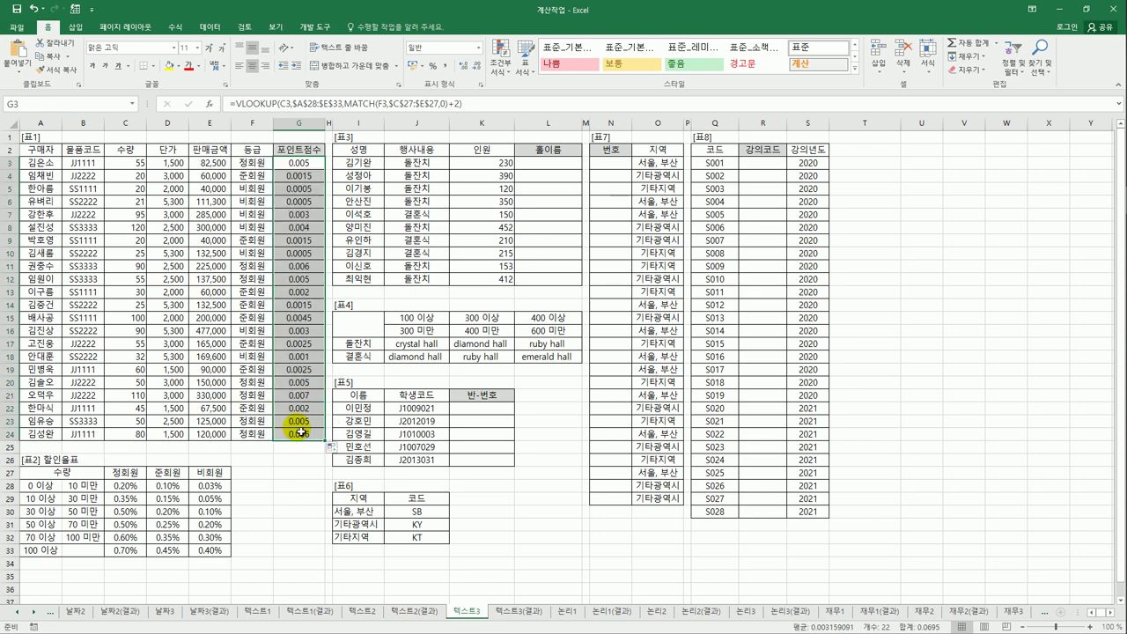
# Multiply the VLOOKUP result in G3 by the 판매금액 in E3 and fill the formula down through G24.
pyautogui.click(319, 165)
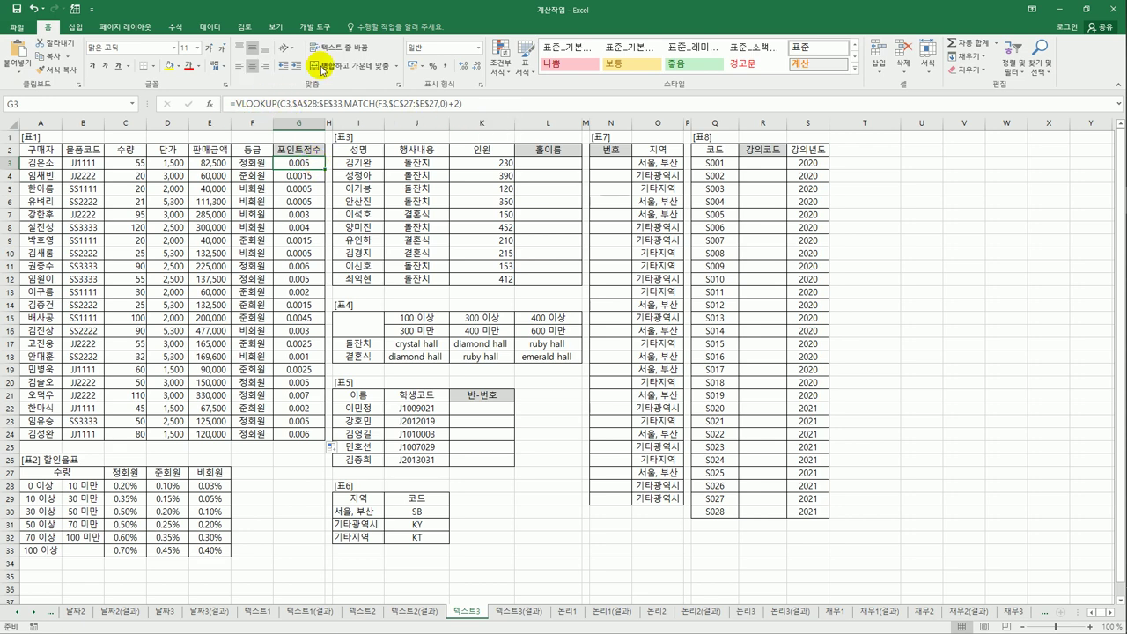
pyautogui.click(474, 105)
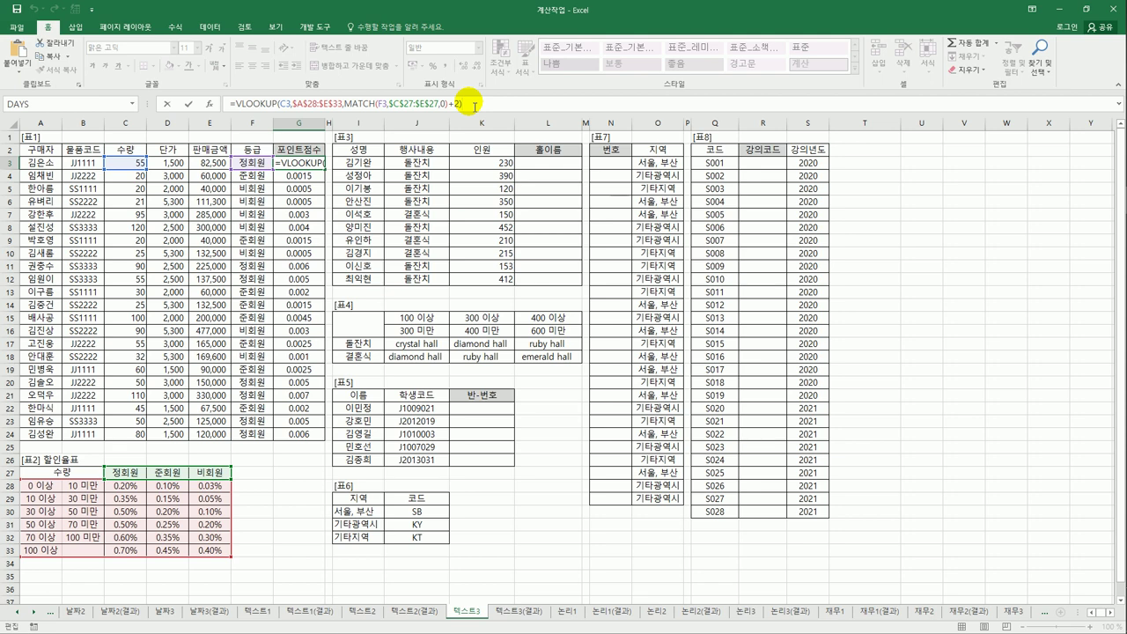
pyautogui.write('*')
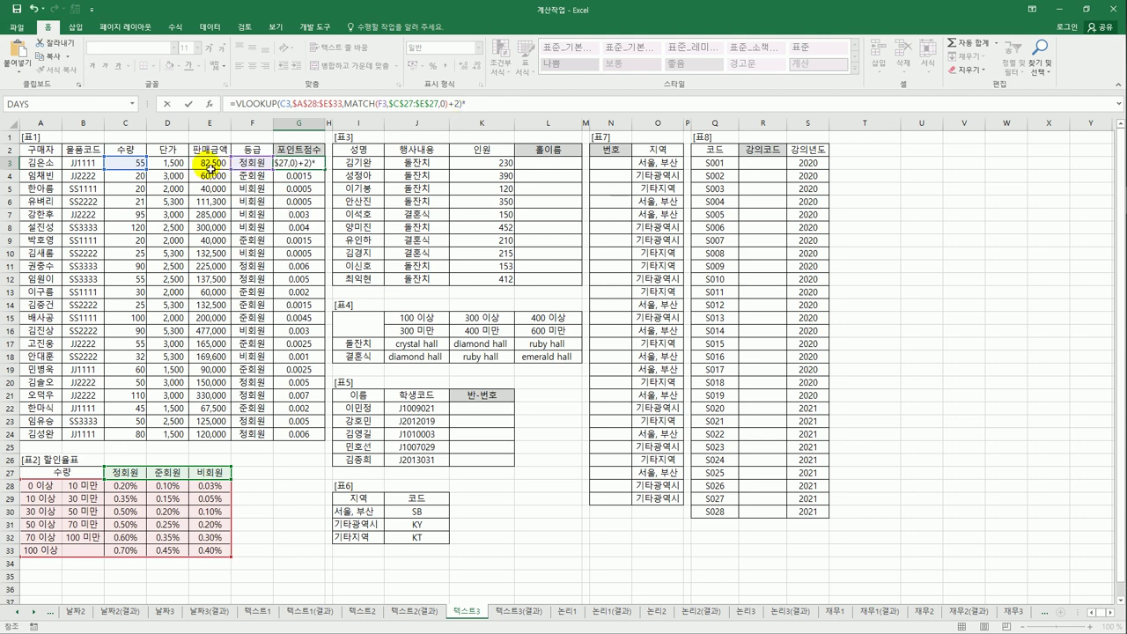
pyautogui.click(212, 167)
pyautogui.press('Return')
pyautogui.click(306, 165)
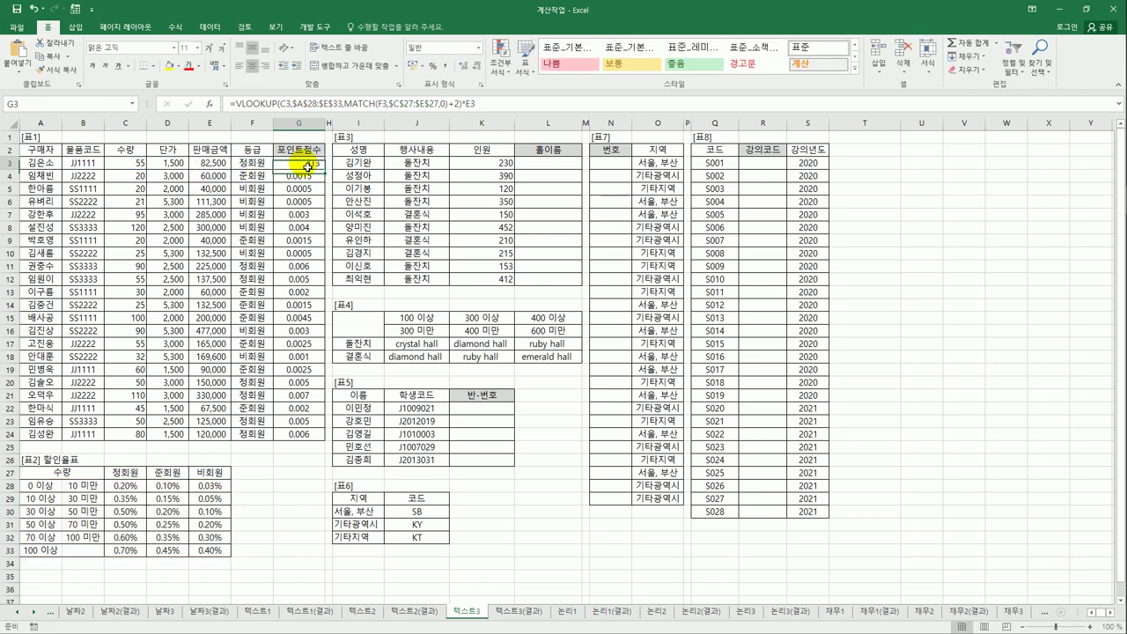
pyautogui.moveTo(325, 171); pyautogui.dragTo(325, 444)
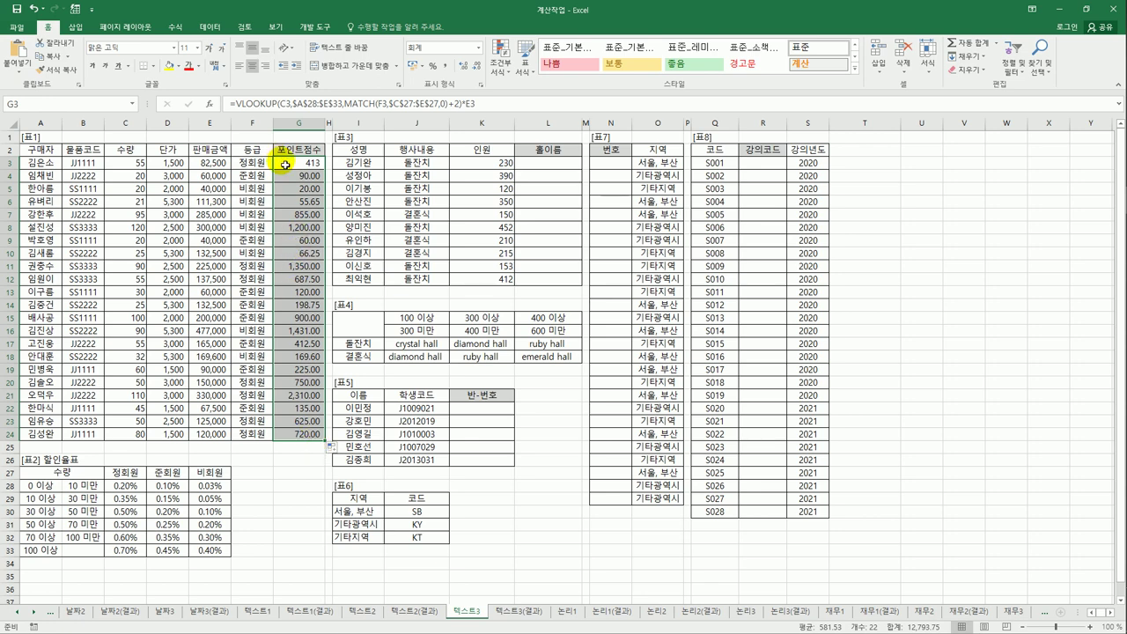
# Wrap the G3 formula in TEXT with the format "#,##0점" and fill it down through G24.
pyautogui.click(234, 104)
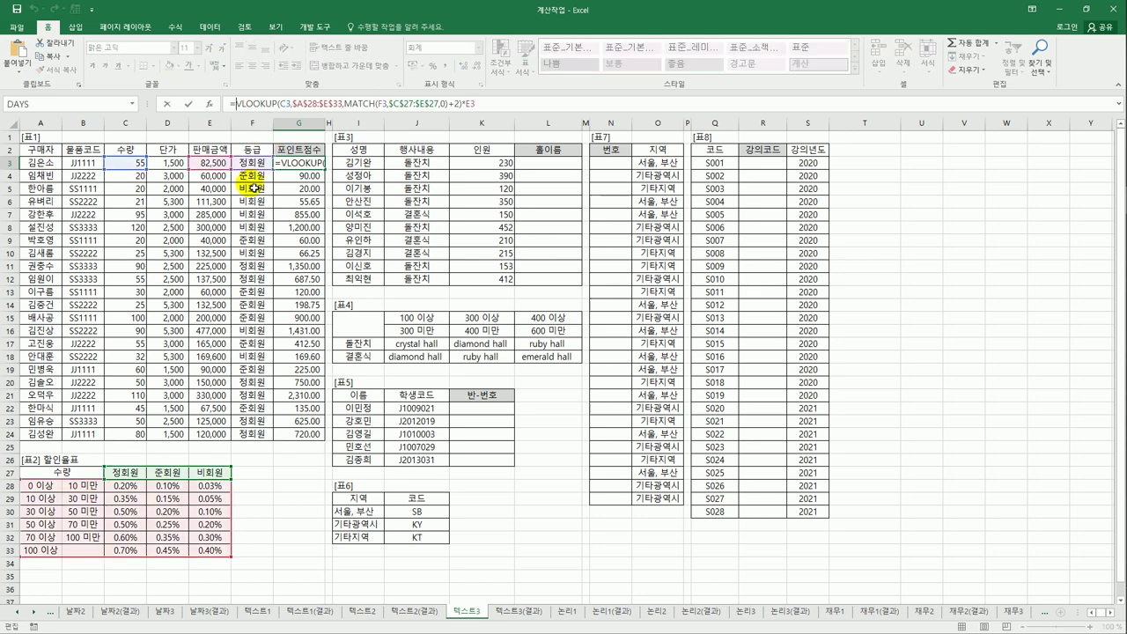
pyautogui.write('TEXT(')
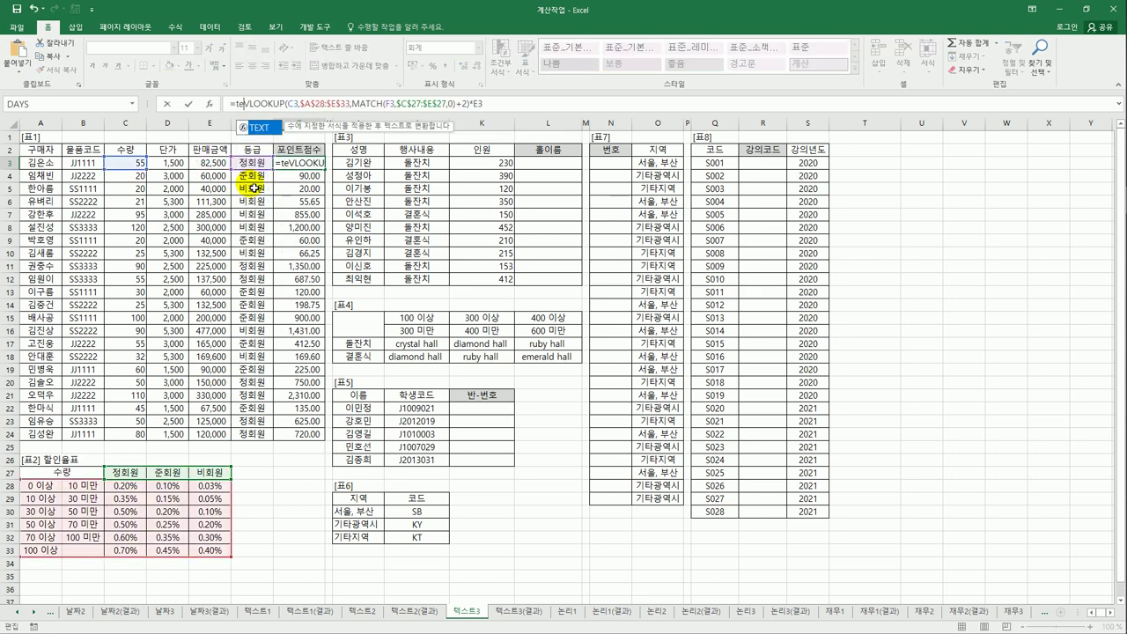
pyautogui.click(553, 107)
pyautogui.write(',')
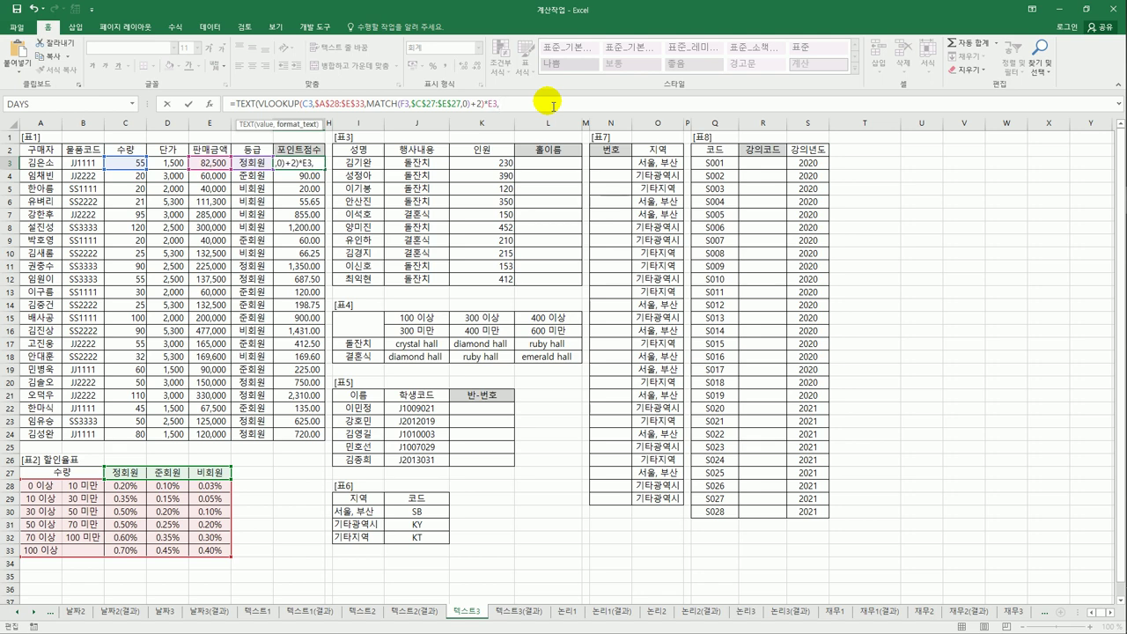
pyautogui.write('#')
pyautogui.press('BackSpace')
pyautogui.write('"#,##')
pyautogui.write('0wja"')
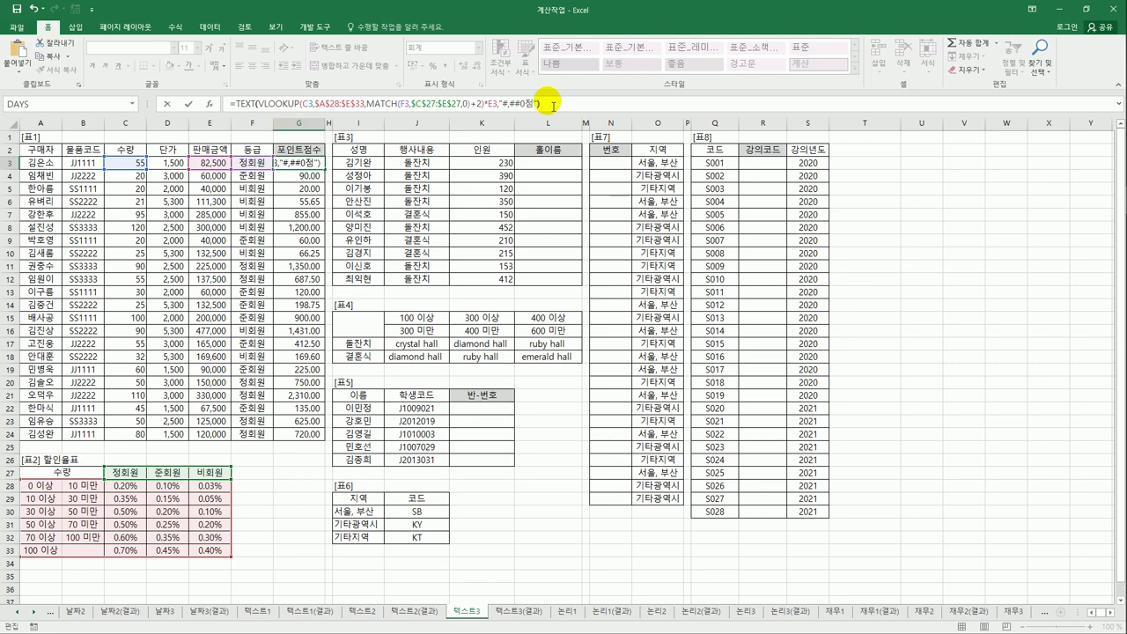
pyautogui.write(')')
pyautogui.hotkey('ctrl', 'Return')
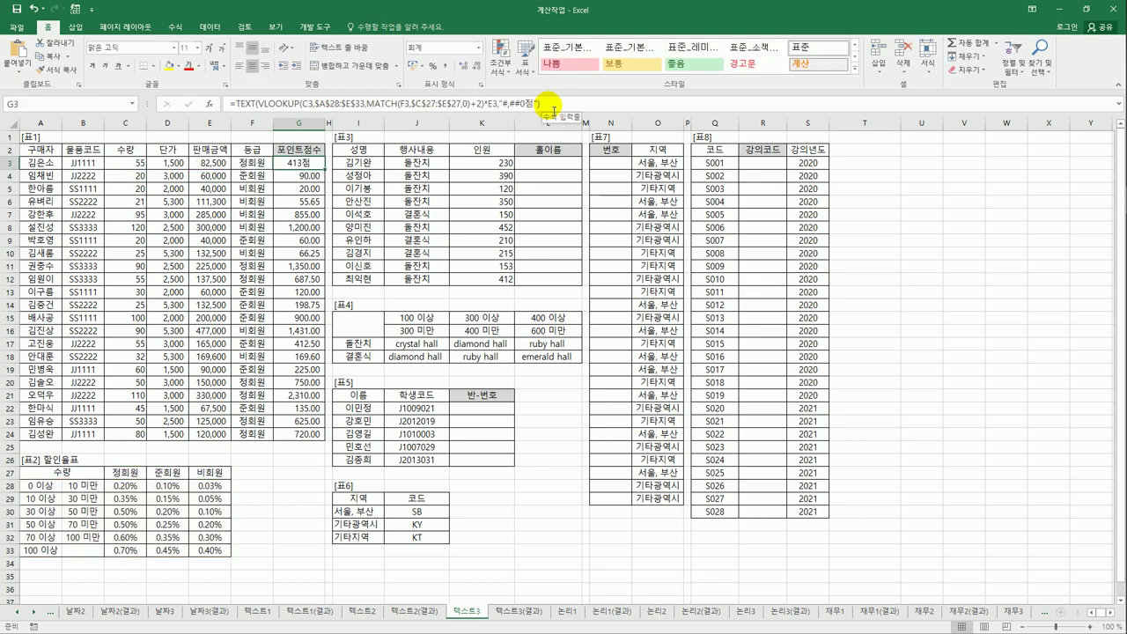
pyautogui.moveTo(325, 170); pyautogui.dragTo(351, 436)
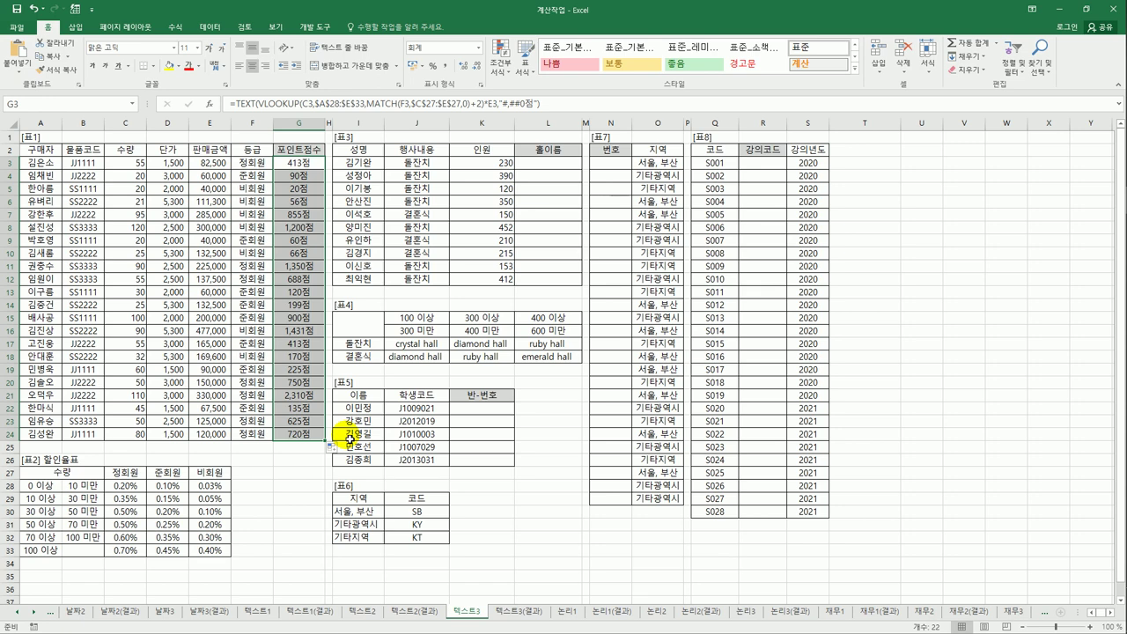
# Start an HLOOKUP formula in L3 that looks up the 인원 in K3 within the absolute [표4] range $J$15:$L$18.
pyautogui.click(544, 166)
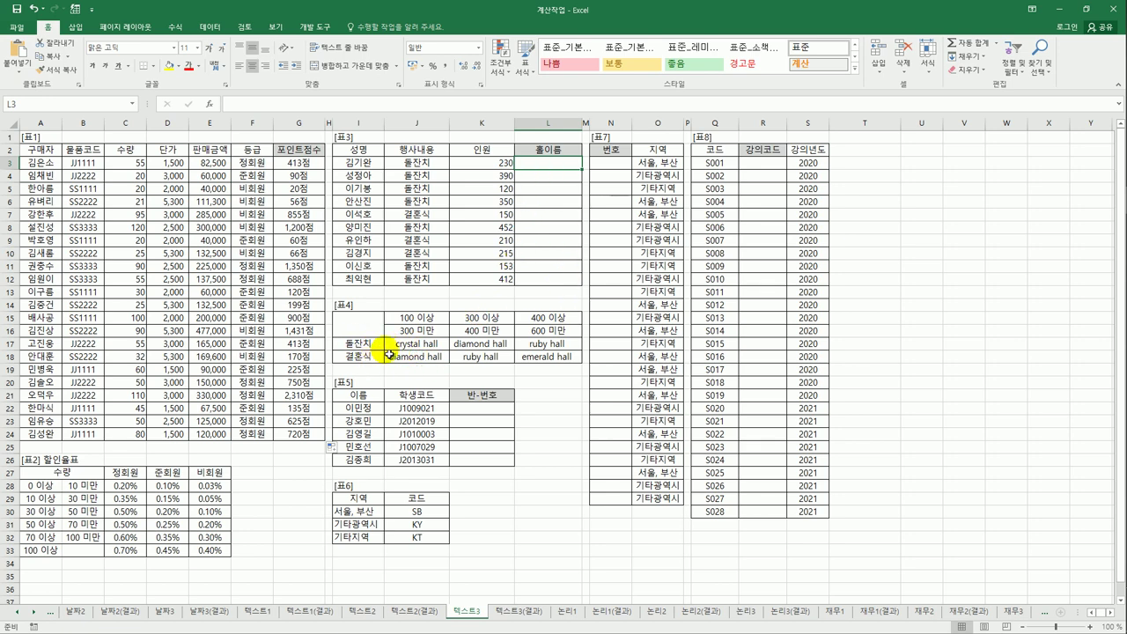
pyautogui.moveTo(396, 344); pyautogui.dragTo(578, 362)
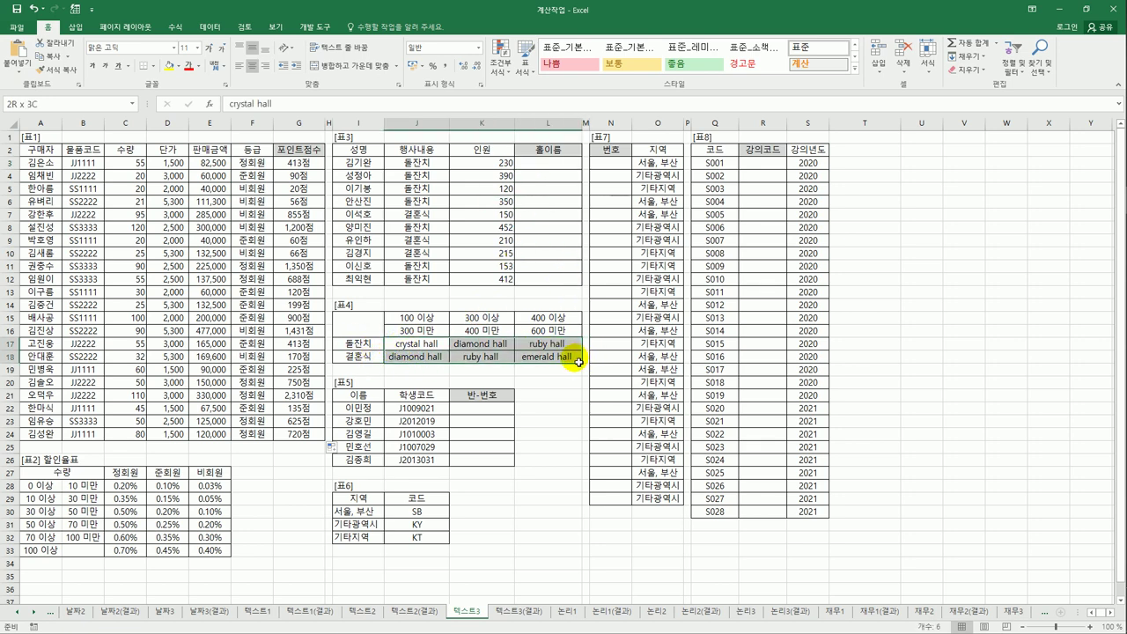
pyautogui.click(546, 167)
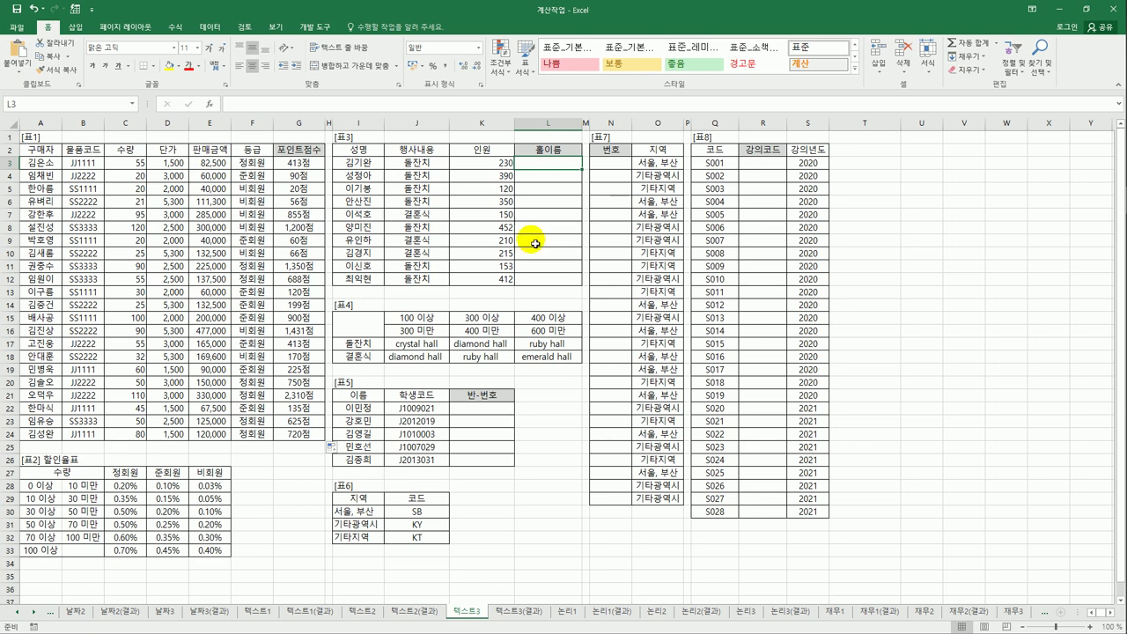
pyautogui.moveTo(377, 343); pyautogui.dragTo(538, 348)
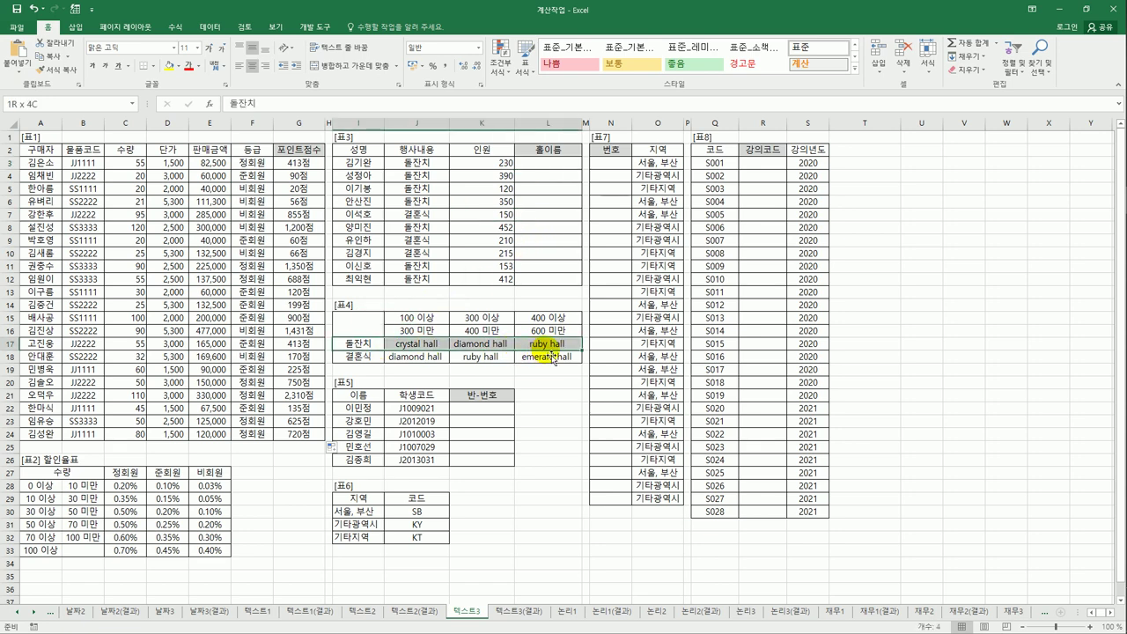
pyautogui.moveTo(374, 357); pyautogui.dragTo(528, 360)
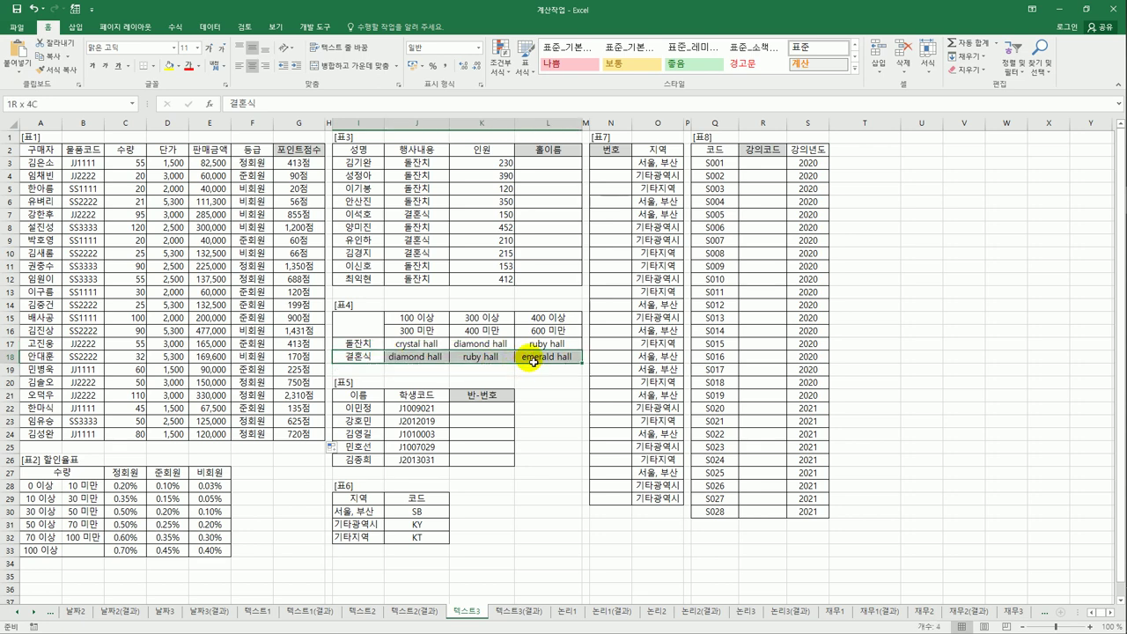
pyautogui.click(541, 162)
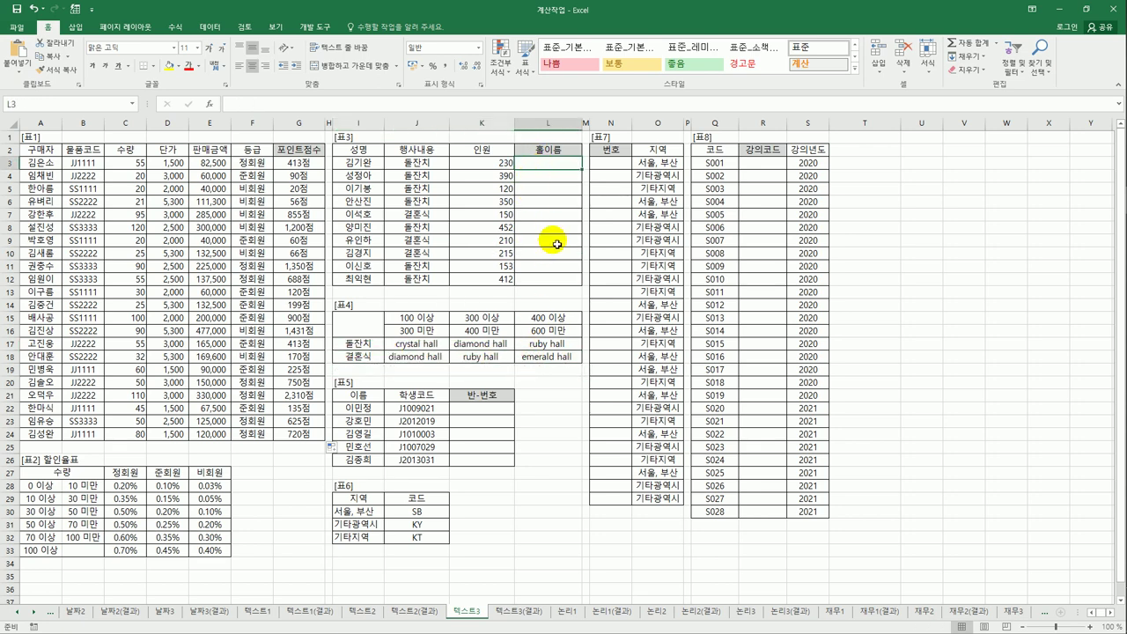
pyautogui.write('=')
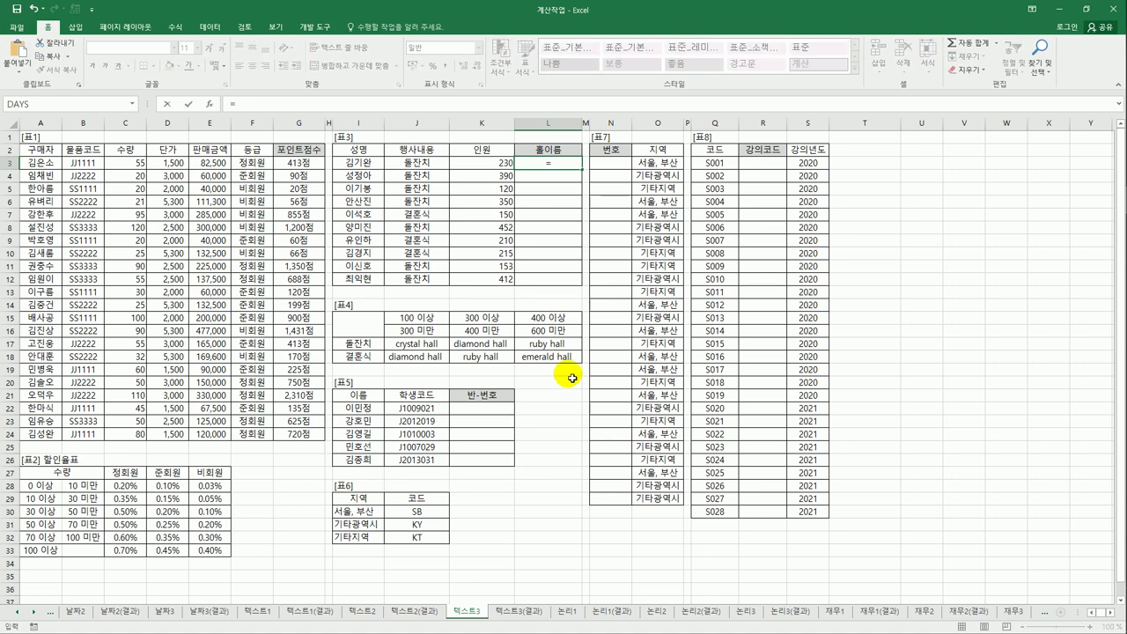
pyautogui.write('hlo')
pyautogui.press('Tab')
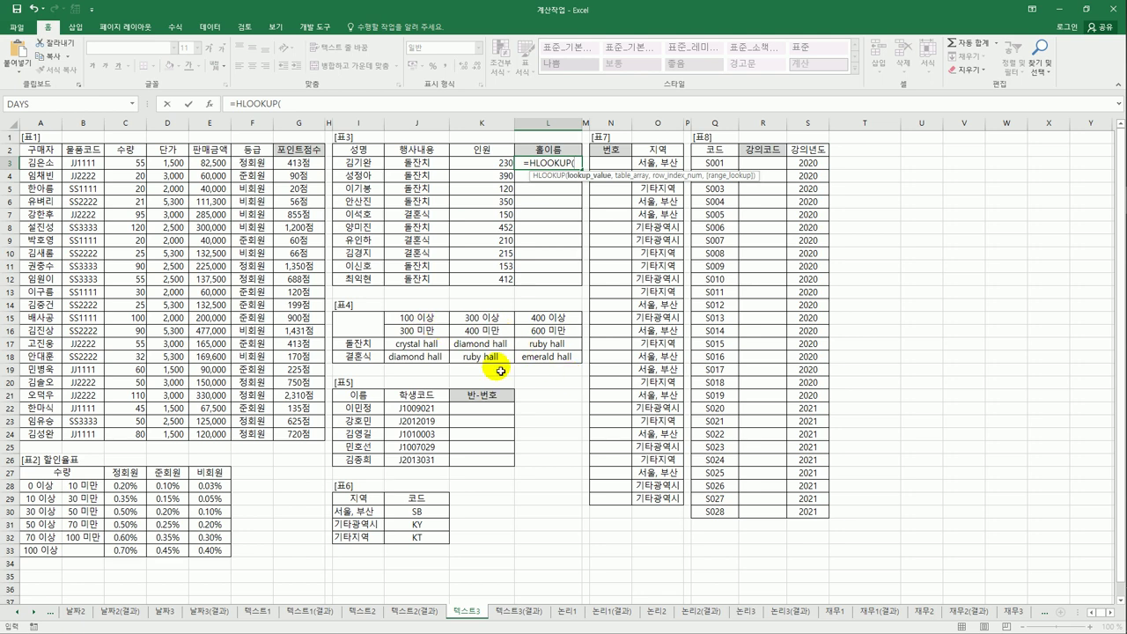
pyautogui.click(504, 163)
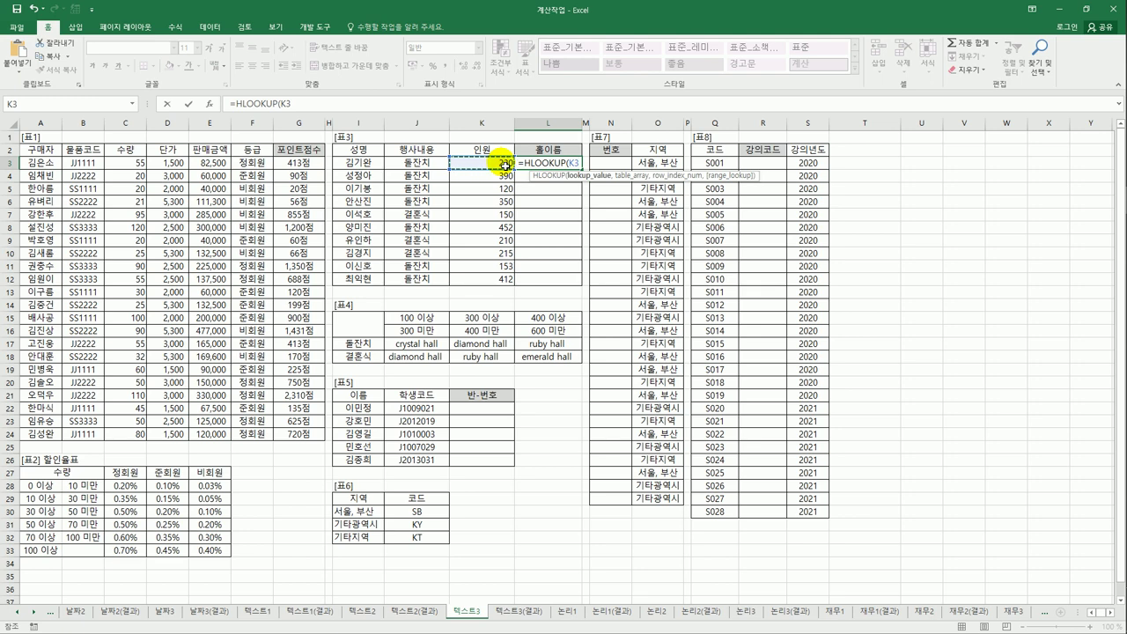
pyautogui.write(',')
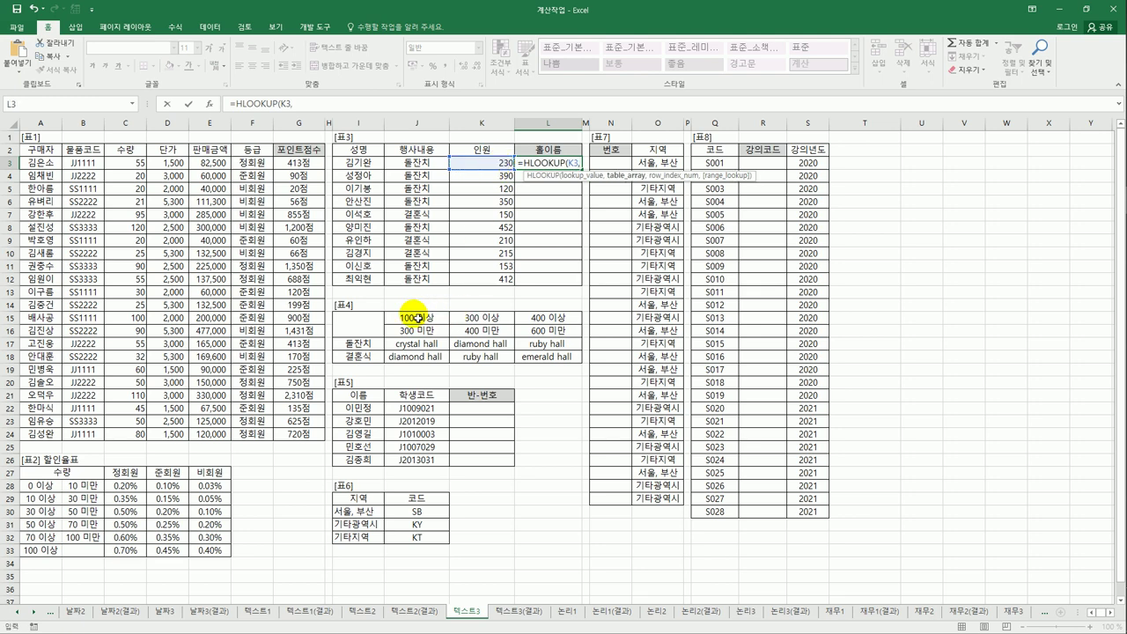
pyautogui.moveTo(415, 319); pyautogui.dragTo(532, 360)
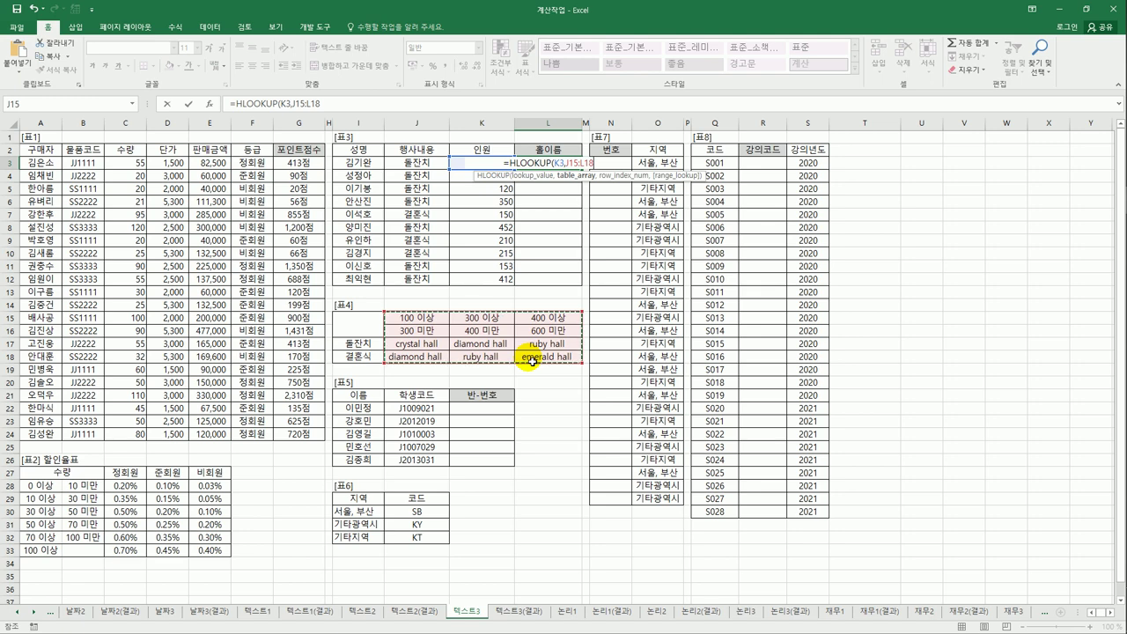
pyautogui.press('F4')
pyautogui.write(',')
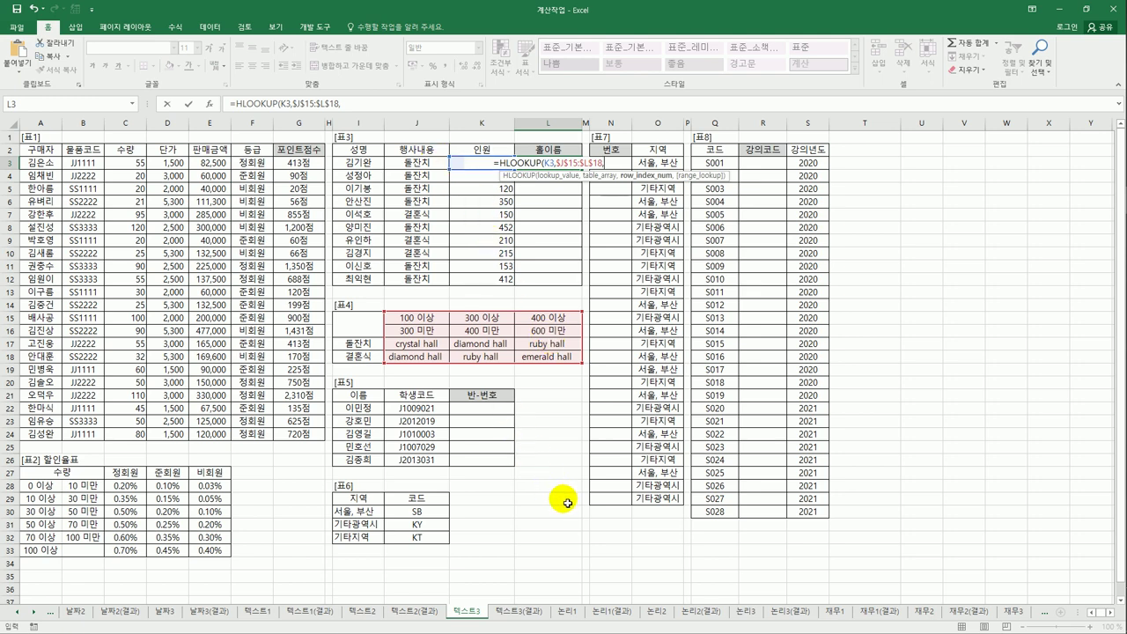
# Nest MATCH(J3,$I$17:$I$18,0) as the row index of the HLOOKUP formula in L3.
pyautogui.write('MATCH(')
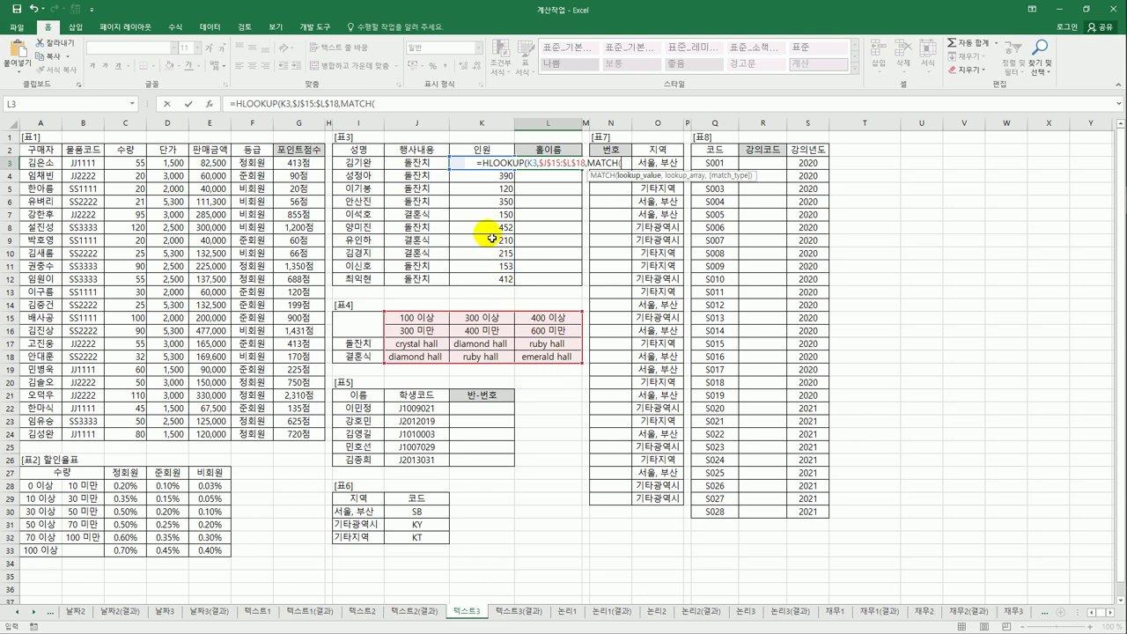
pyautogui.click(434, 169)
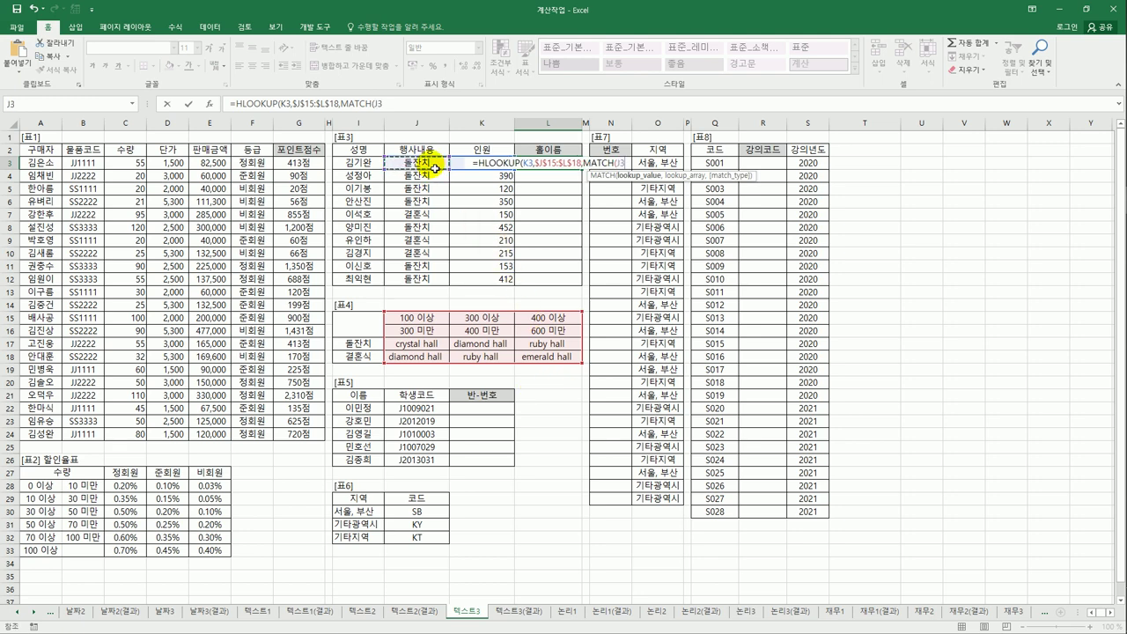
pyautogui.write(',')
pyautogui.moveTo(356, 343); pyautogui.dragTo(363, 361)
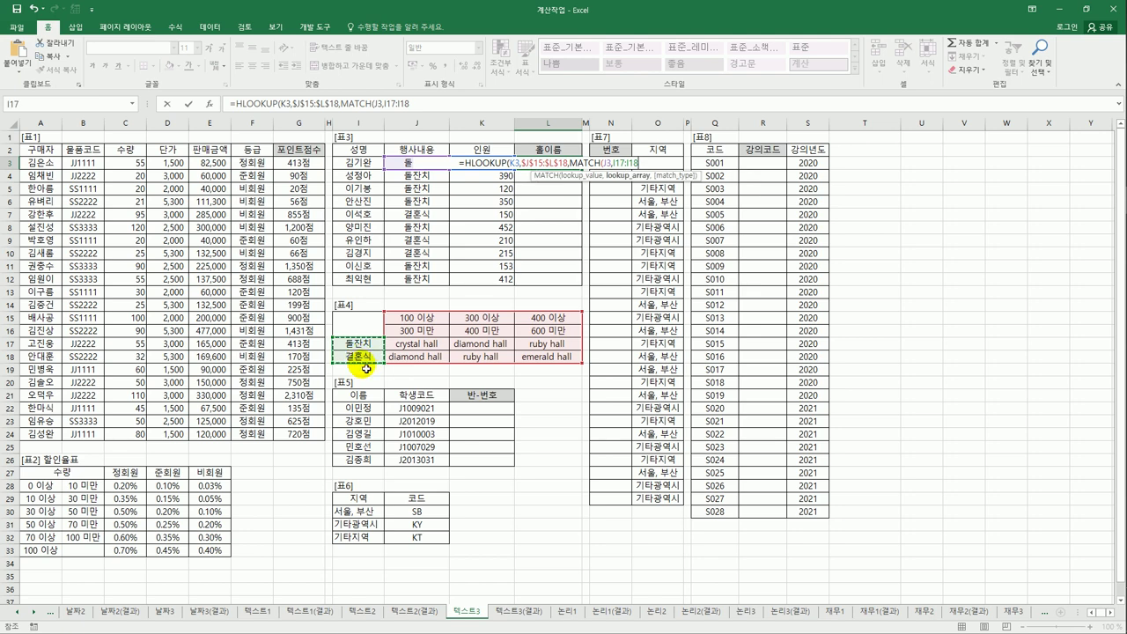
pyautogui.press('F4')
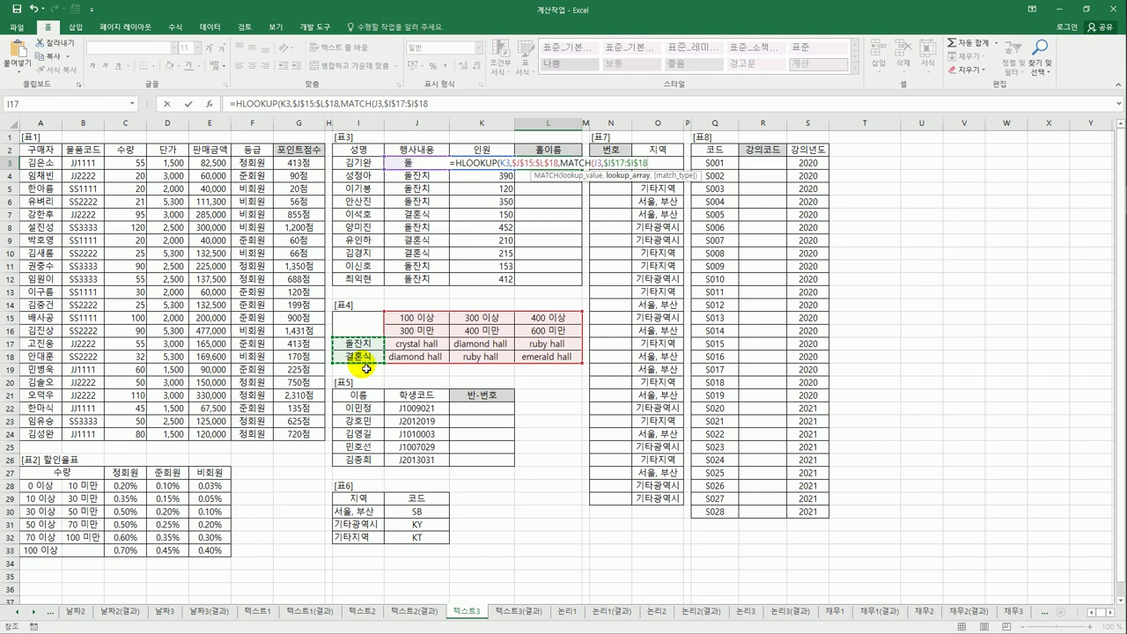
pyautogui.write(',')
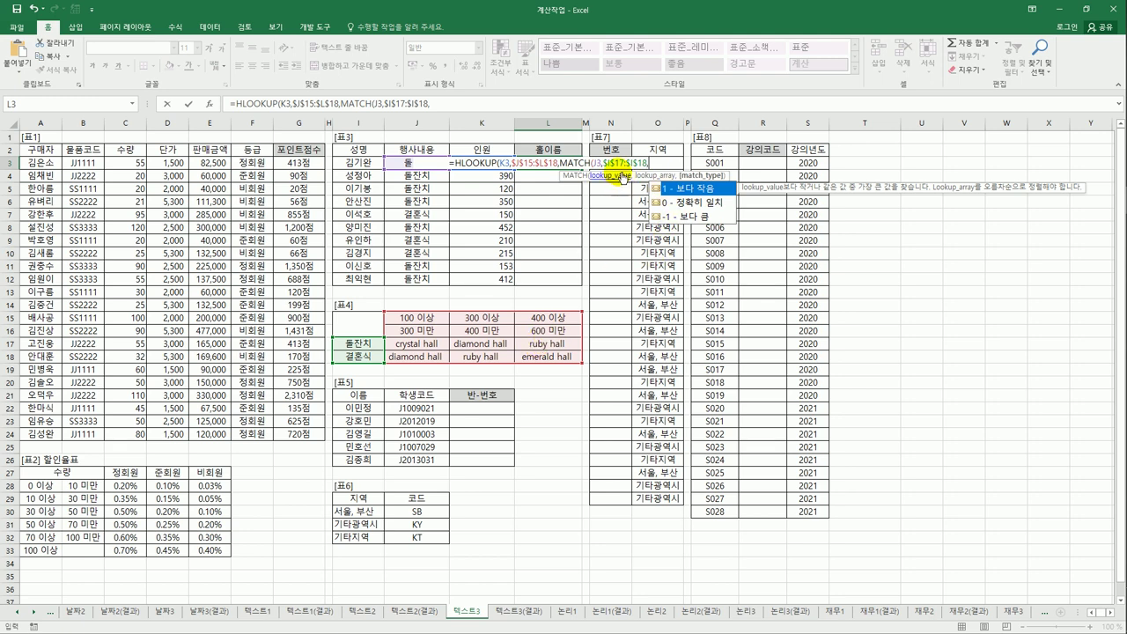
pyautogui.click(690, 206)
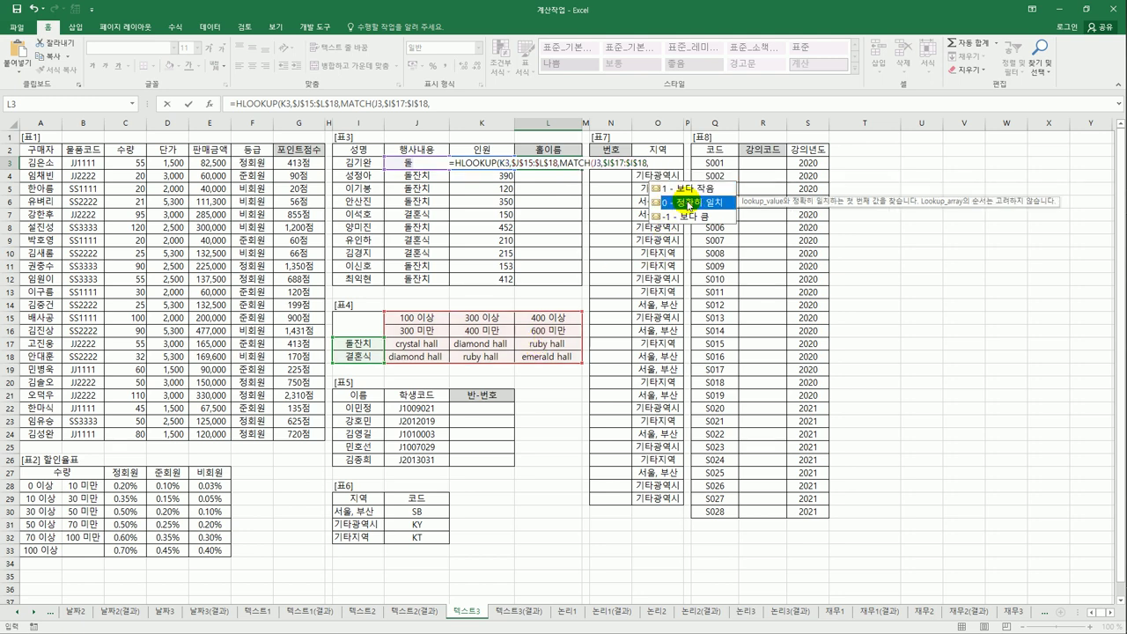
pyautogui.doubleClick(690, 206)
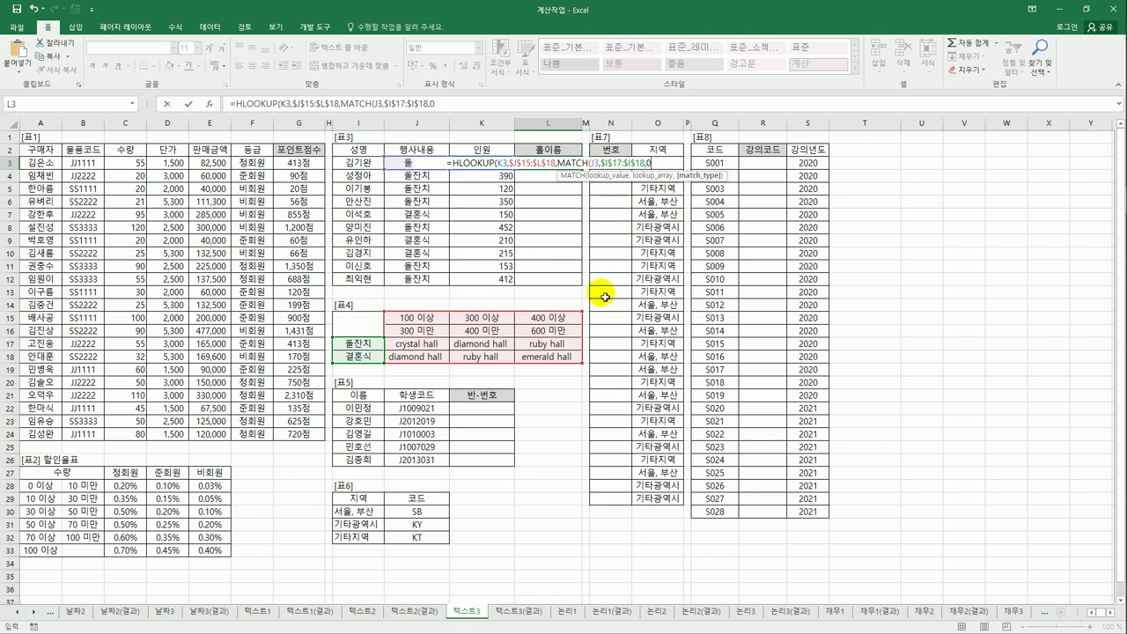
pyautogui.write(')')
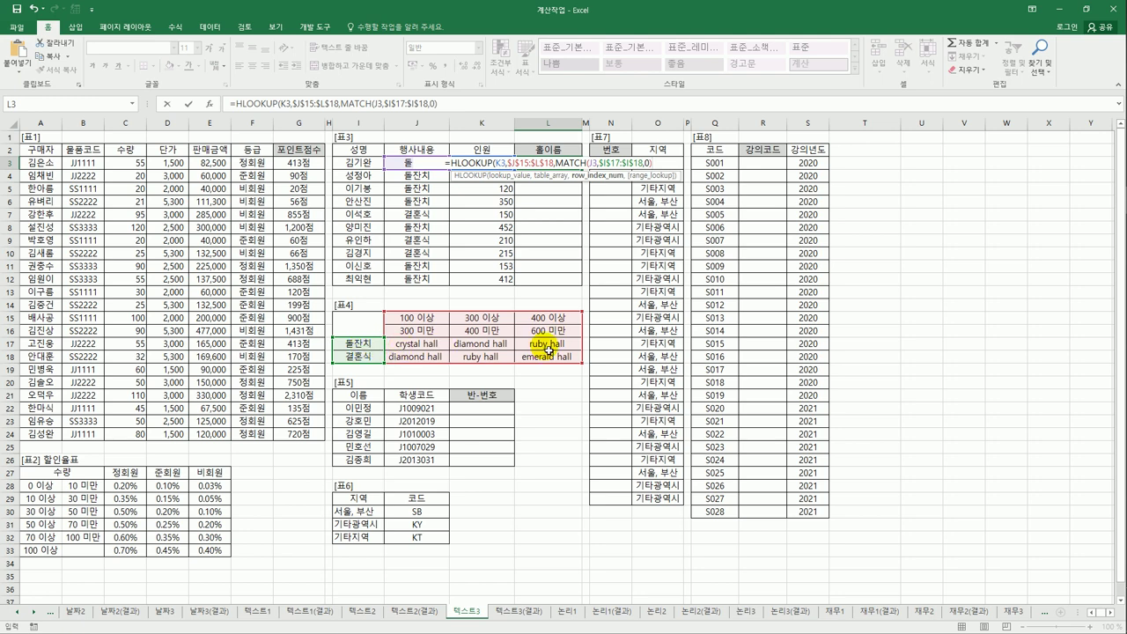
# Add 2 to the MATCH row index in L3, complete the HLOOKUP formula and fill it down through L12.
pyautogui.write('+2')
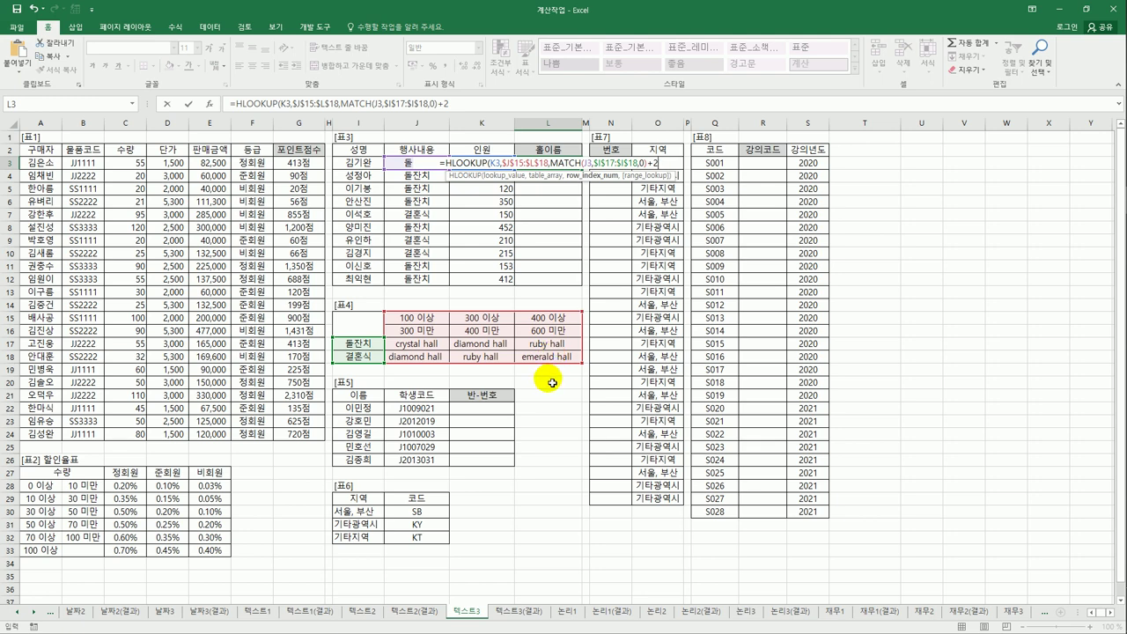
pyautogui.write(')')
pyautogui.press('Return')
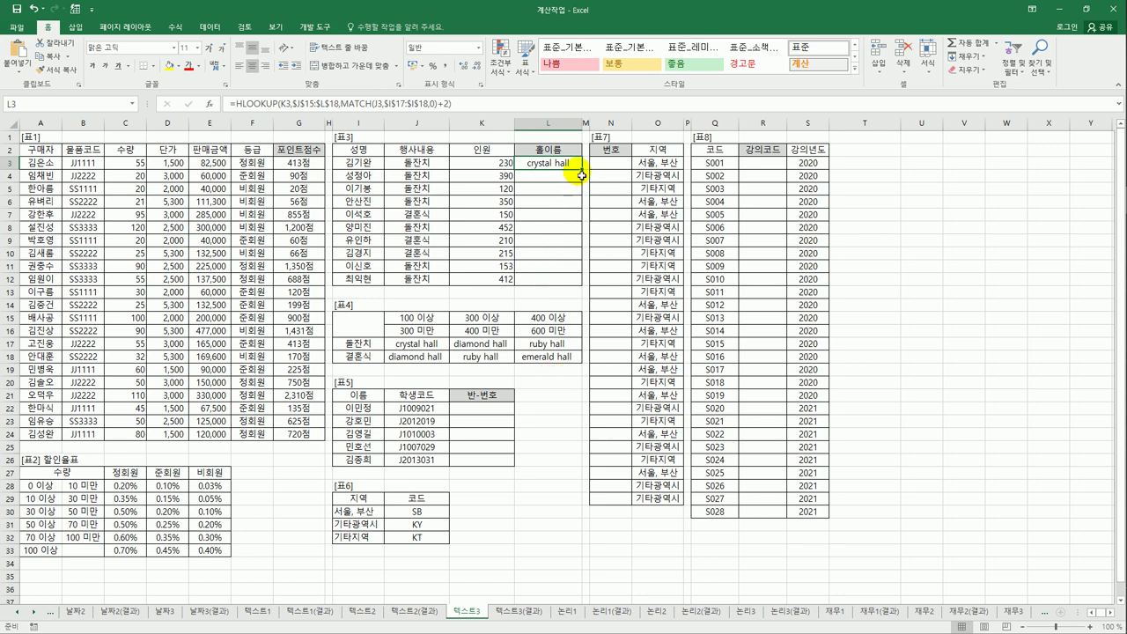
pyautogui.moveTo(586, 174); pyautogui.dragTo(574, 282)
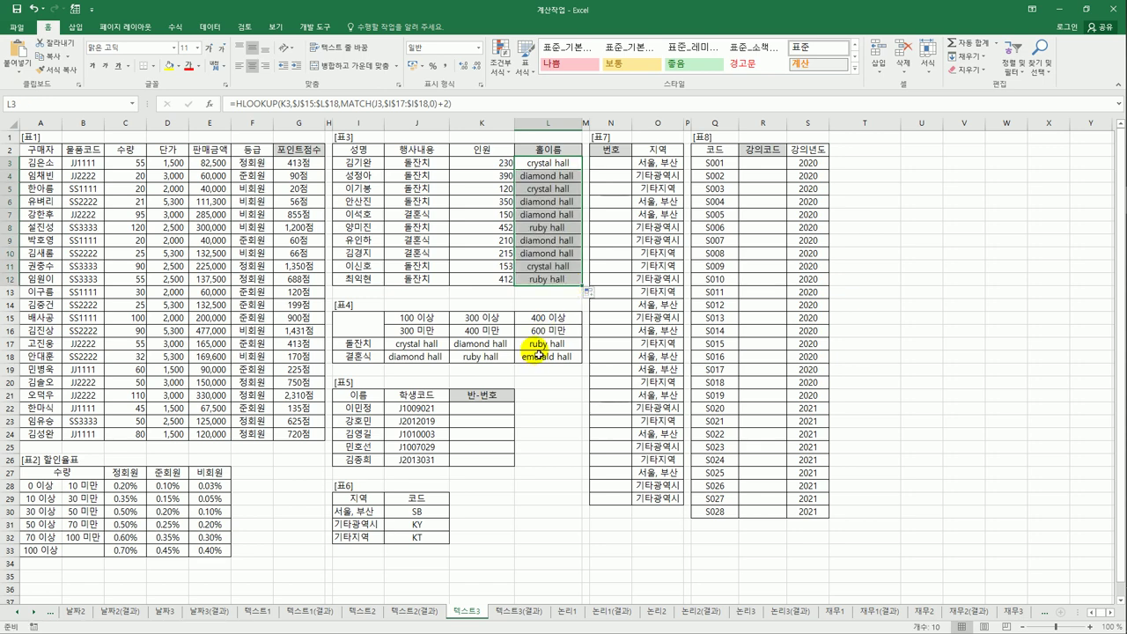
# Wrap the HLOOKUP formula in L3 in PROPER and fill it down through L12.
pyautogui.click(537, 164)
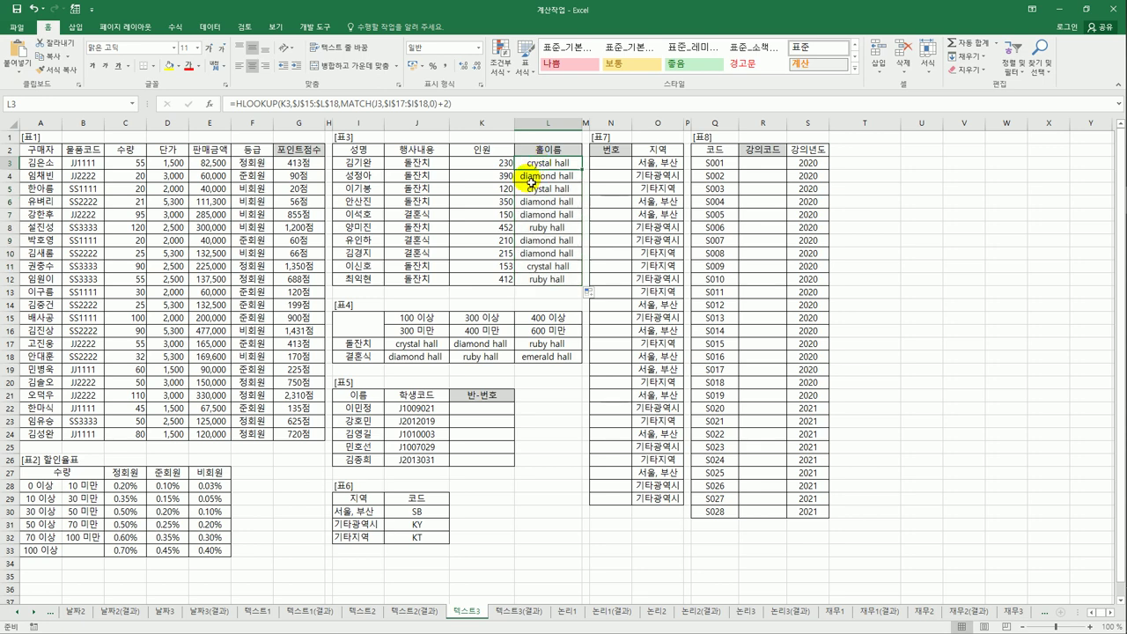
pyautogui.click(232, 104)
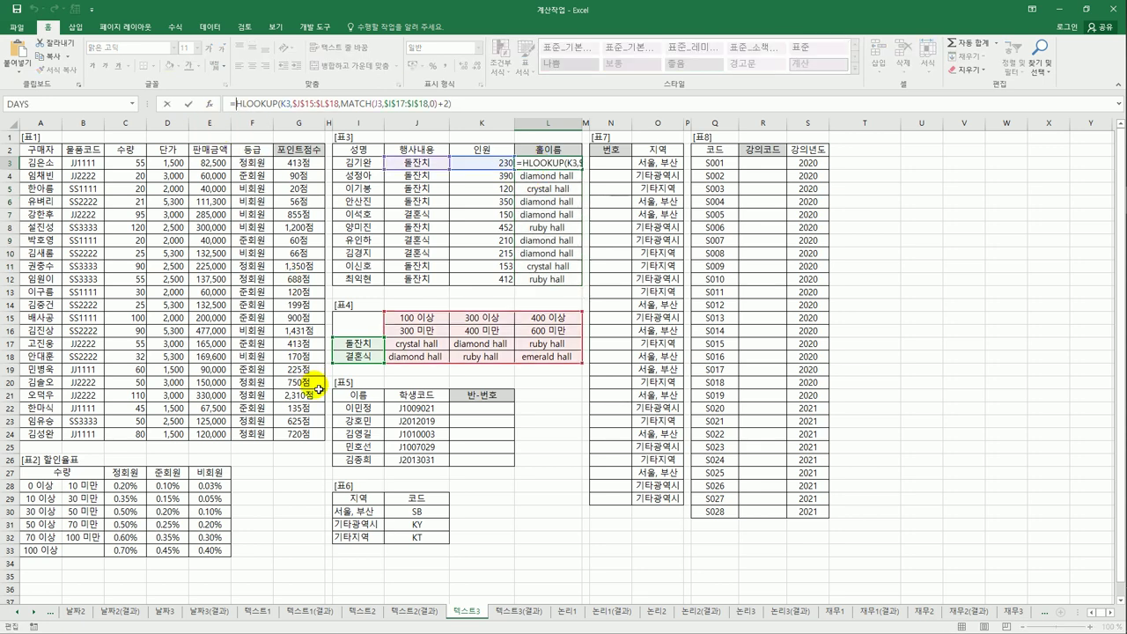
pyautogui.write('pro')
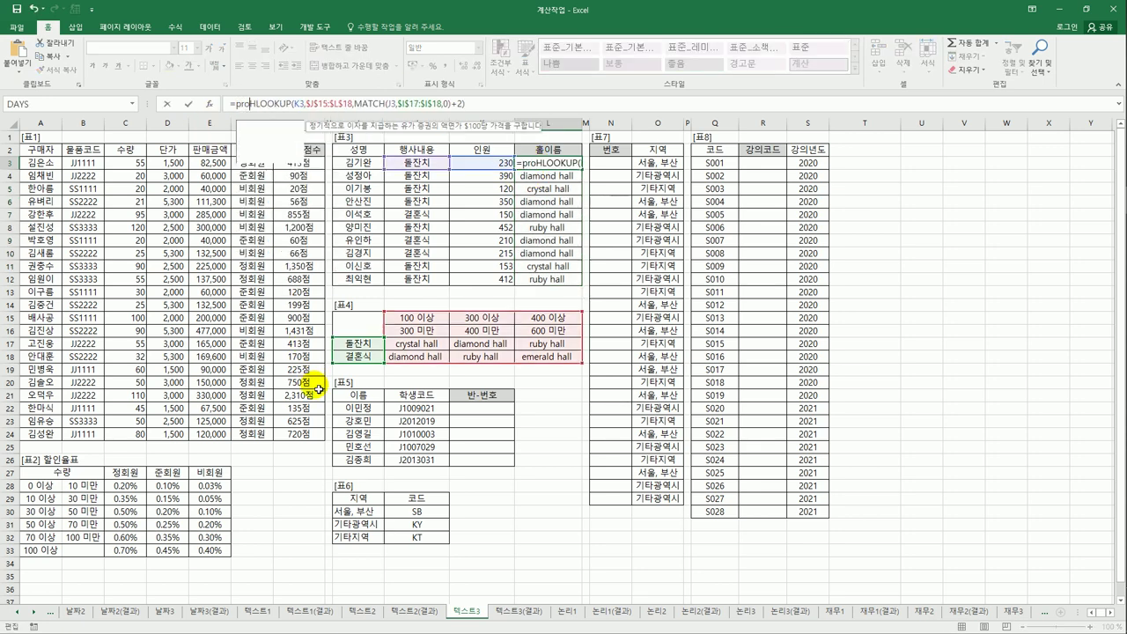
pyautogui.press('Down')
pyautogui.press('Down')
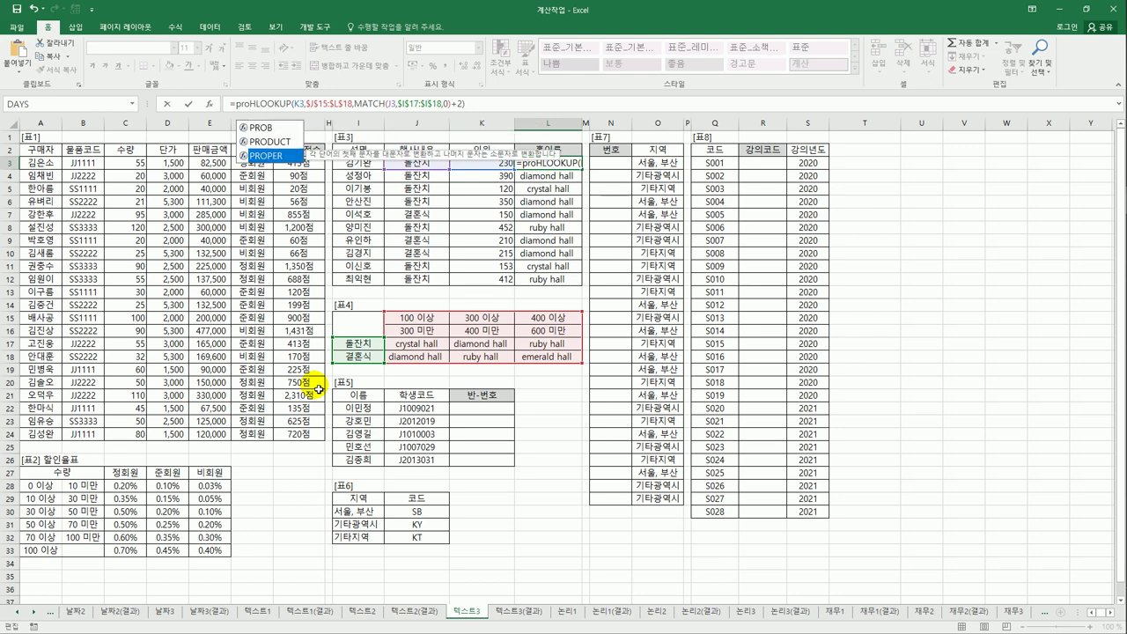
pyautogui.press('Tab')
pyautogui.click(503, 104)
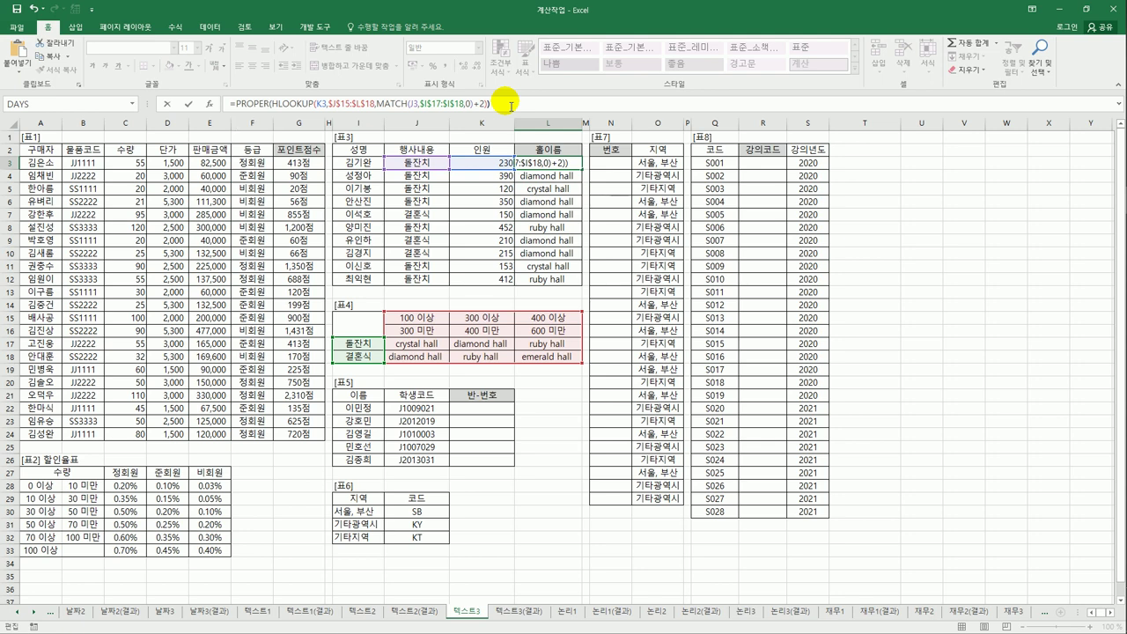
pyautogui.press('Return')
pyautogui.click(544, 169)
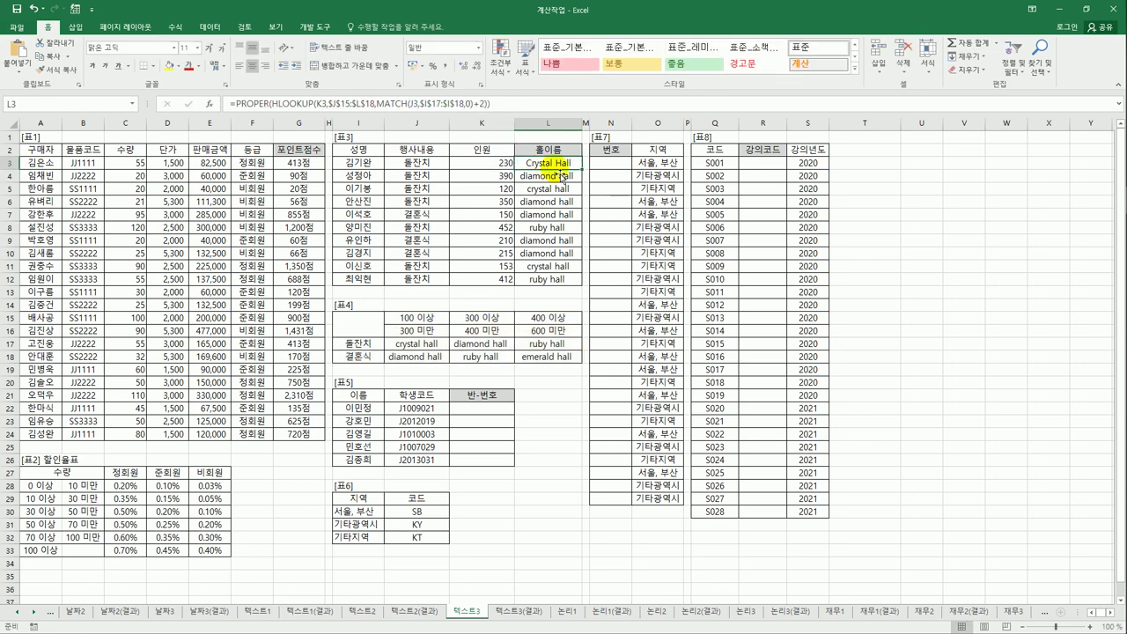
pyautogui.moveTo(581, 169); pyautogui.dragTo(504, 280)
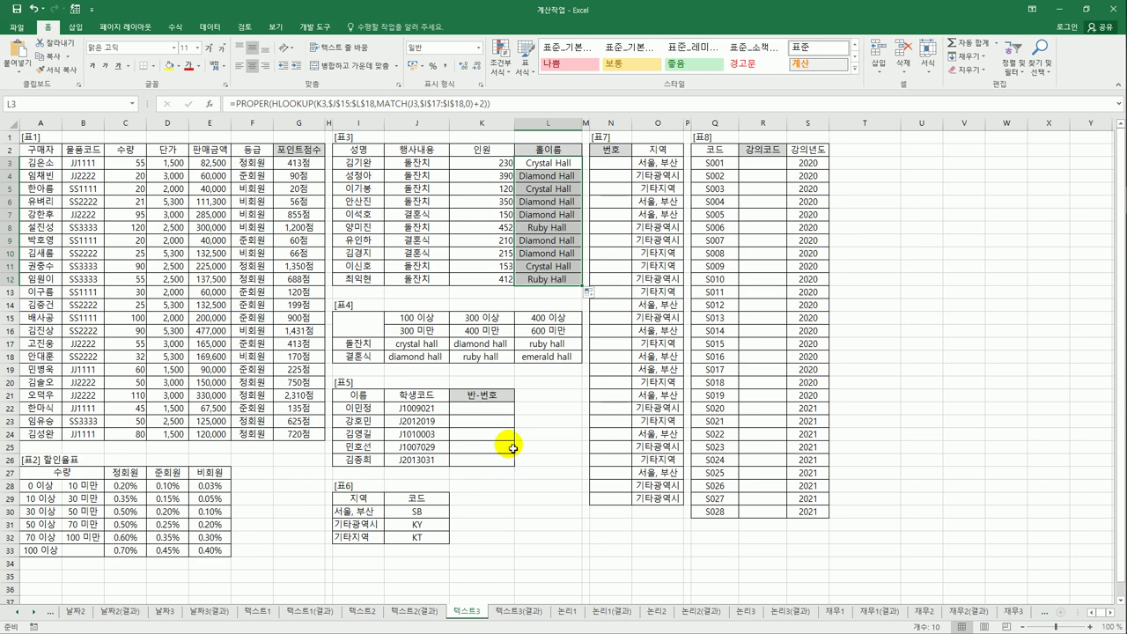
pyautogui.click(571, 277)
# Enter =MID(J22,3,3) in K22 of the 반-번호 column in [표5] and fill it down through K26.
pyautogui.click(491, 412)
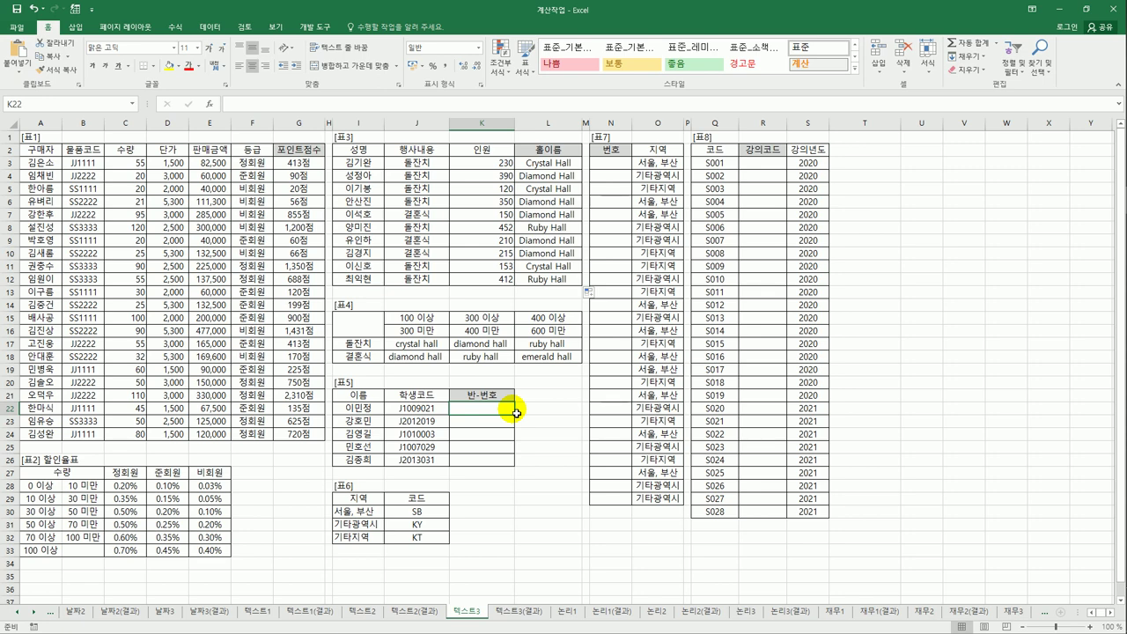
pyautogui.moveTo(444, 410); pyautogui.dragTo(448, 467)
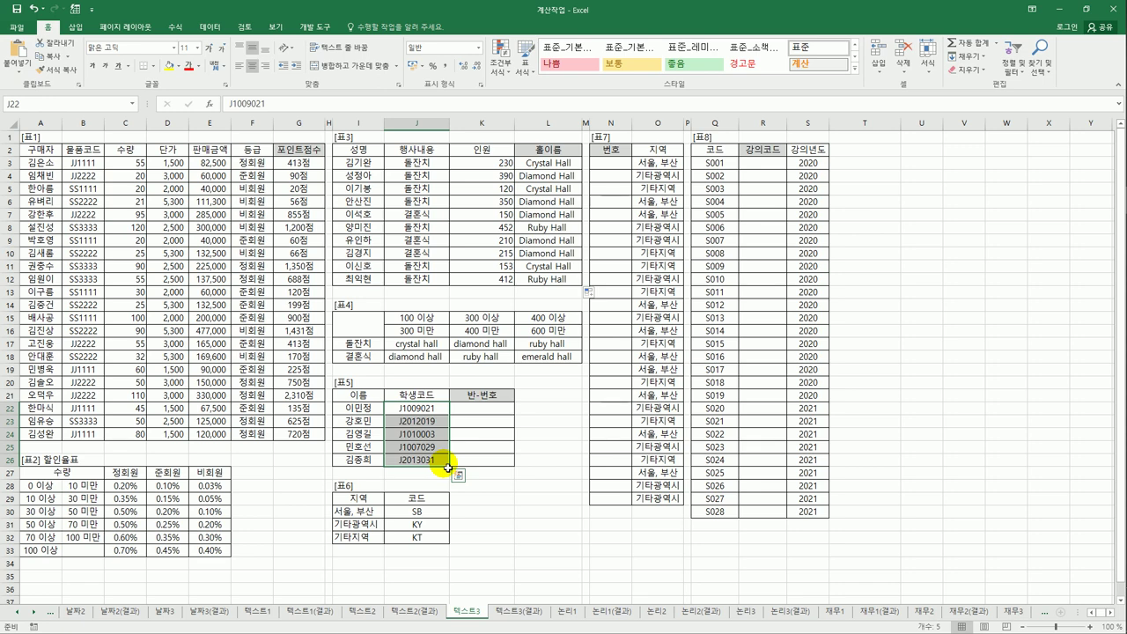
pyautogui.moveTo(482, 408); pyautogui.dragTo(491, 469)
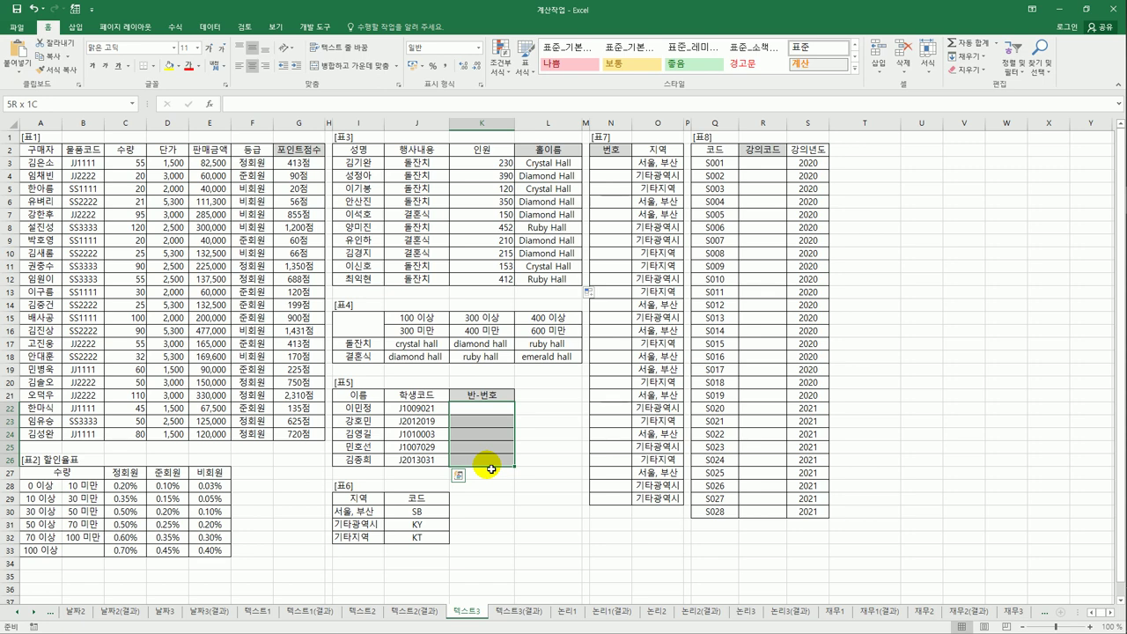
pyautogui.click(494, 407)
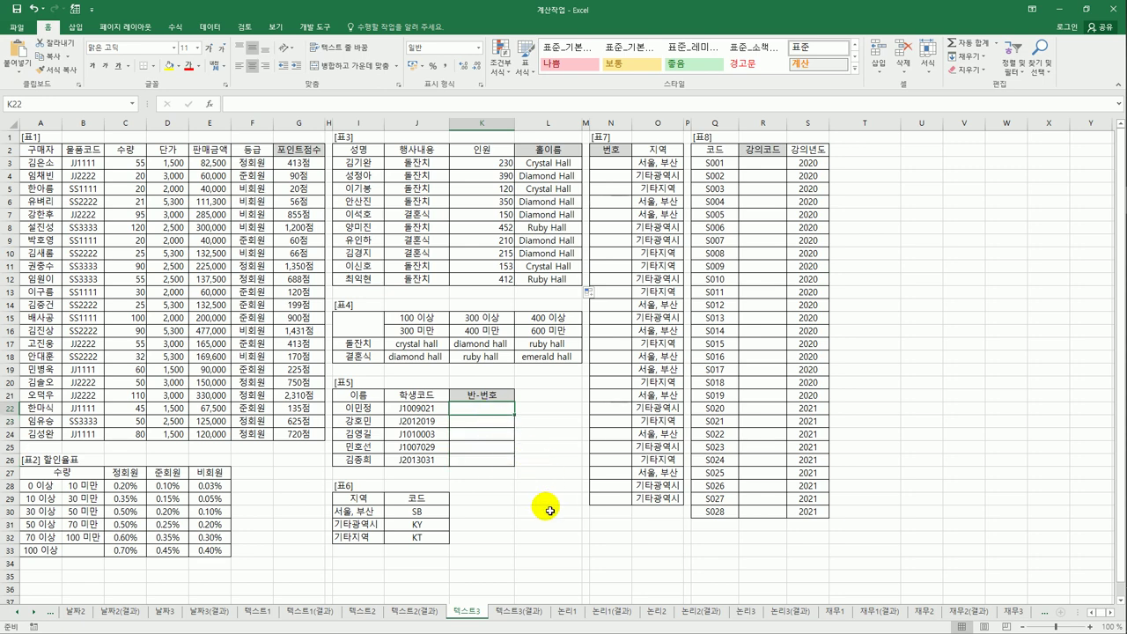
pyautogui.write('=mid')
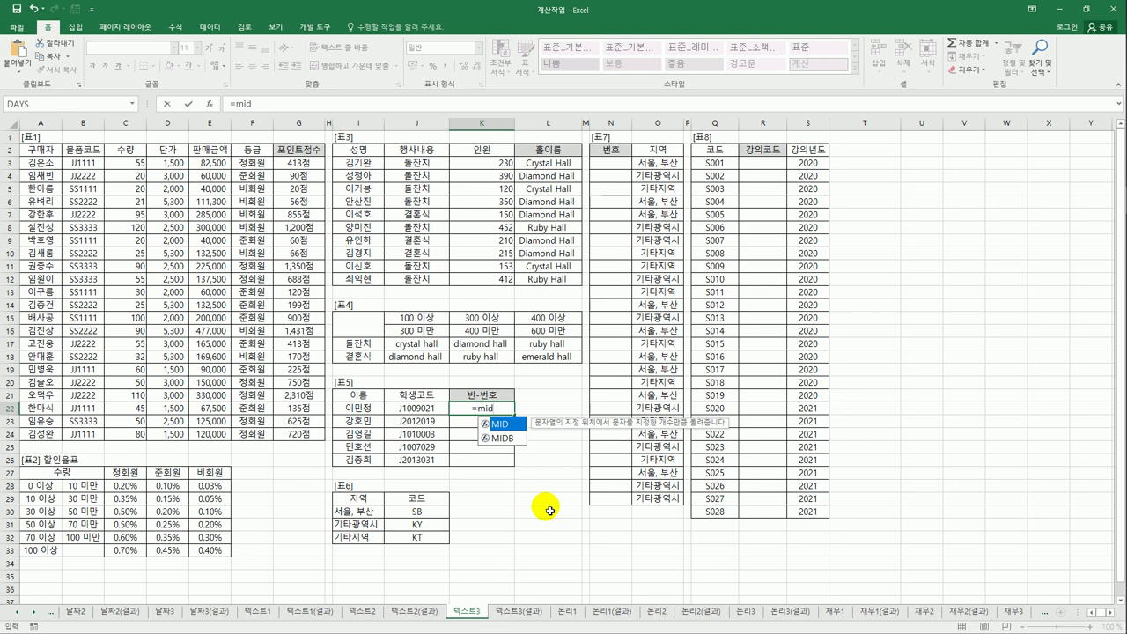
pyautogui.press('Tab')
pyautogui.press('Left')
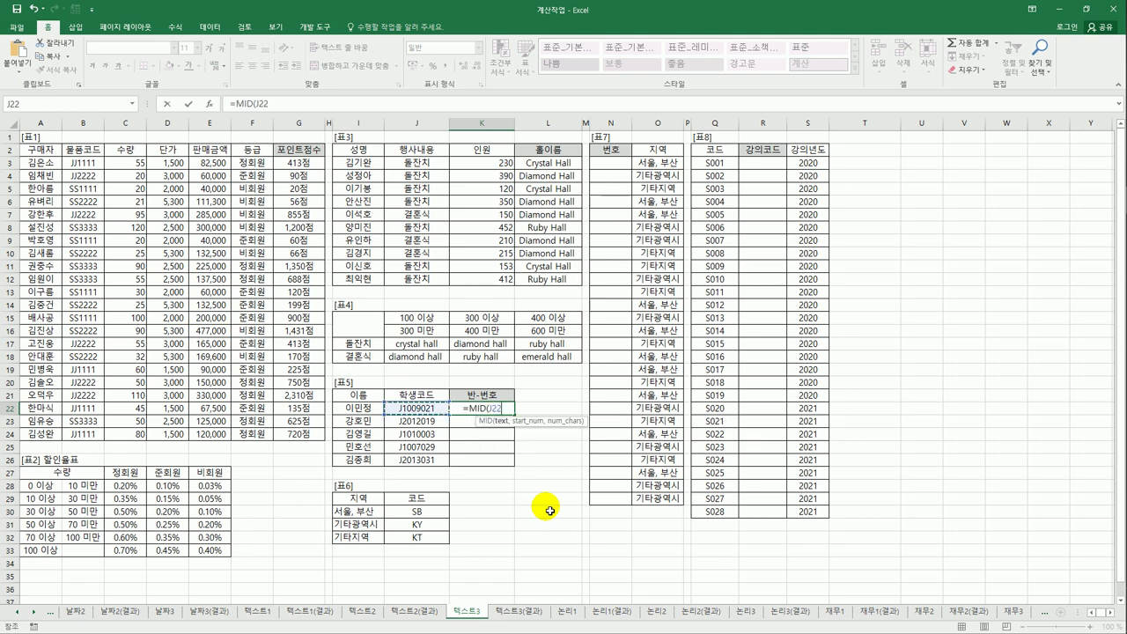
pyautogui.write(',')
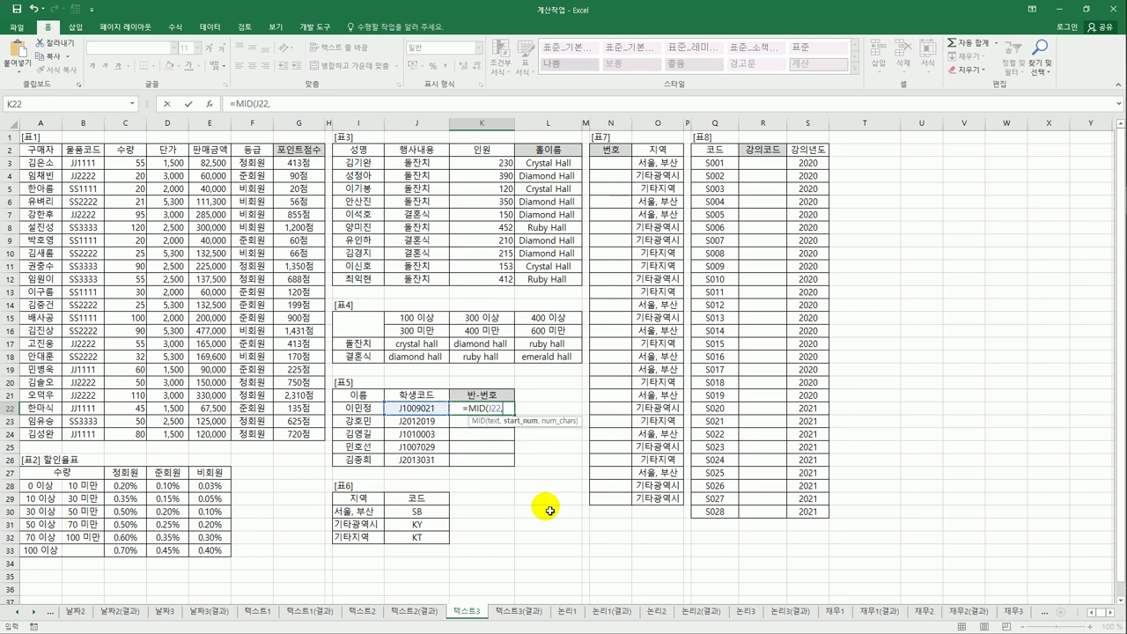
pyautogui.write('3,')
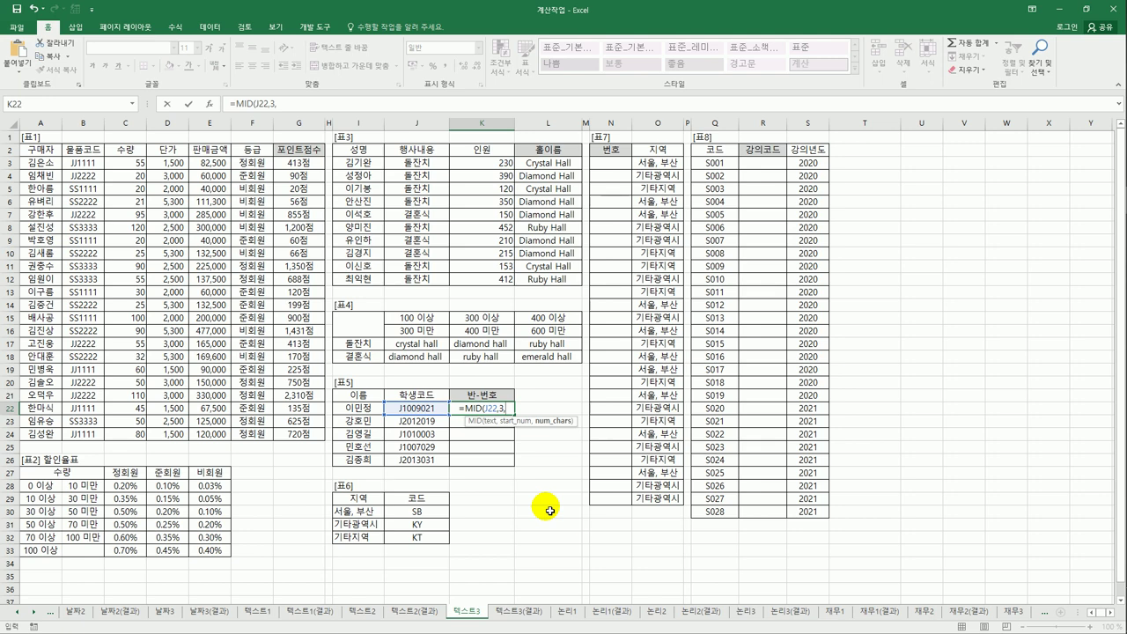
pyautogui.write('3')
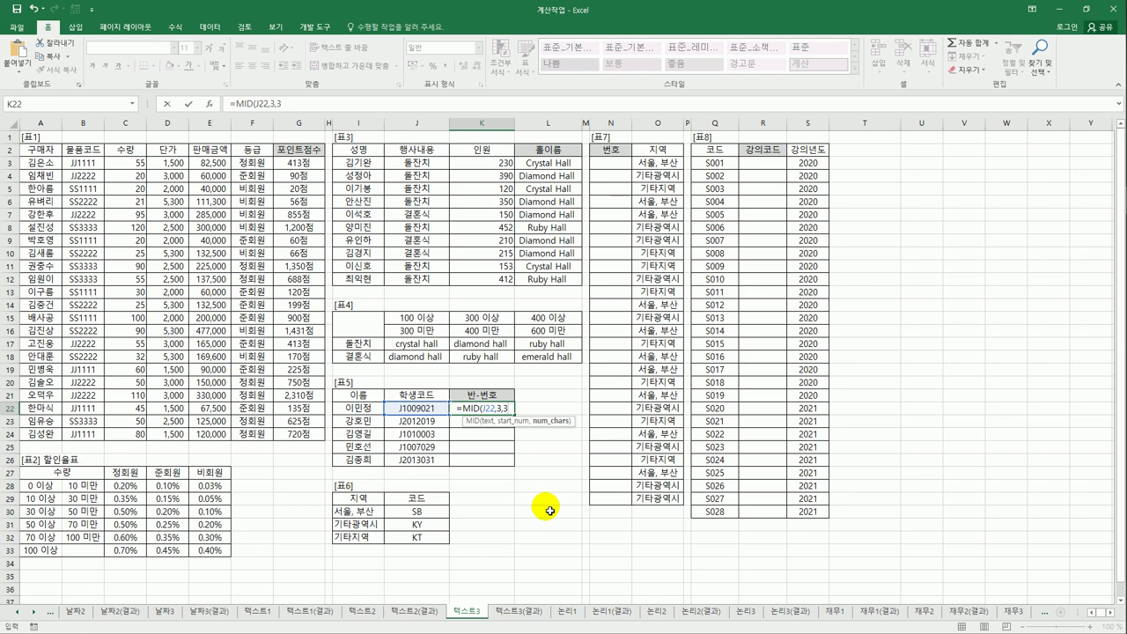
pyautogui.write(')')
pyautogui.hotkey('ctrl', 'Return')
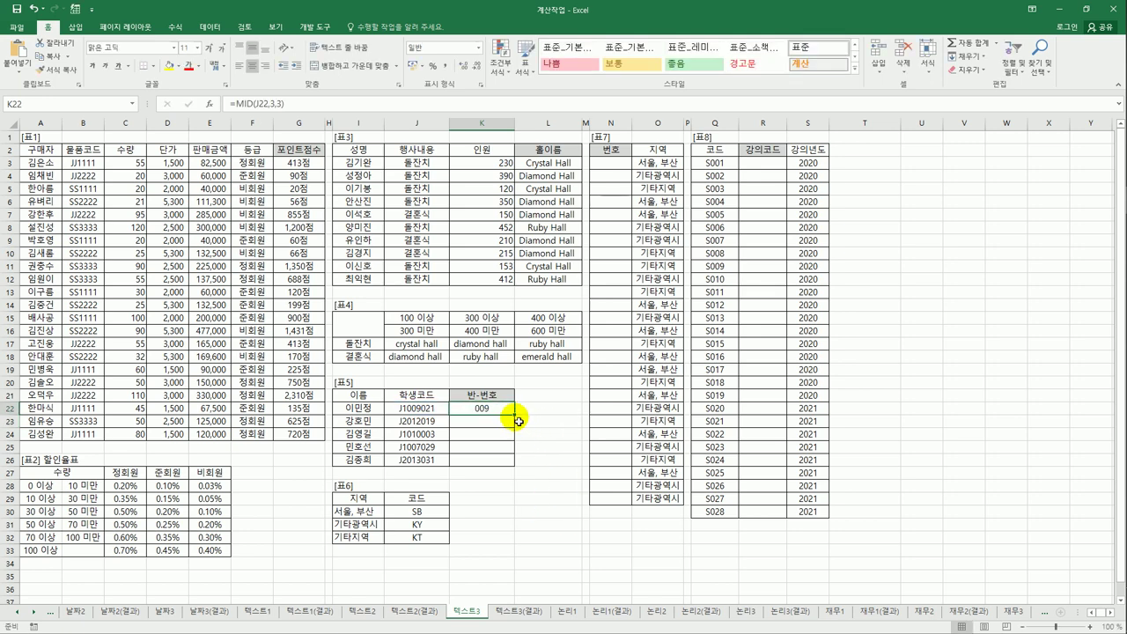
pyautogui.moveTo(514, 414); pyautogui.dragTo(512, 463)
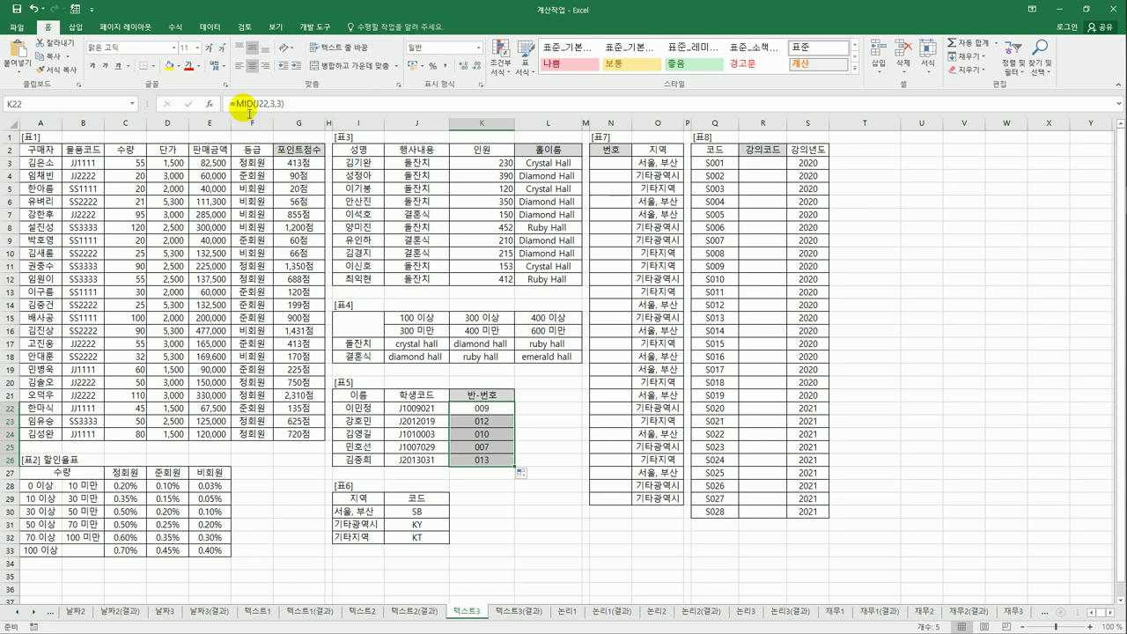
# Wrap the MID formula in K22 in VALUE and fill it down through K26.
pyautogui.click(234, 104)
pyautogui.write('vl')
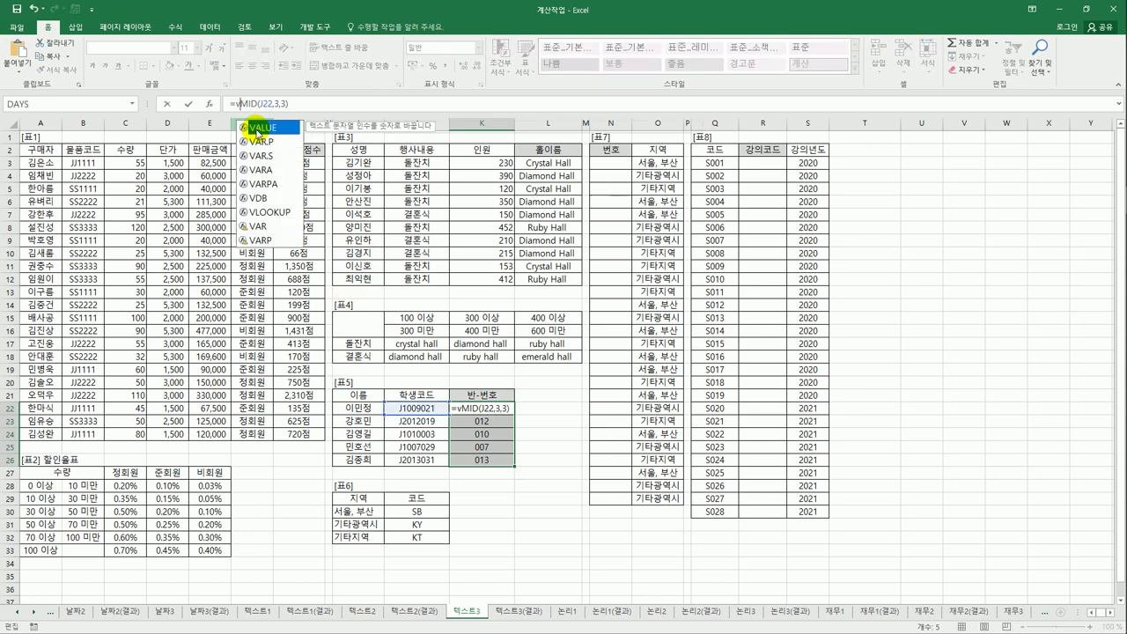
pyautogui.press('BackSpace')
pyautogui.write('a')
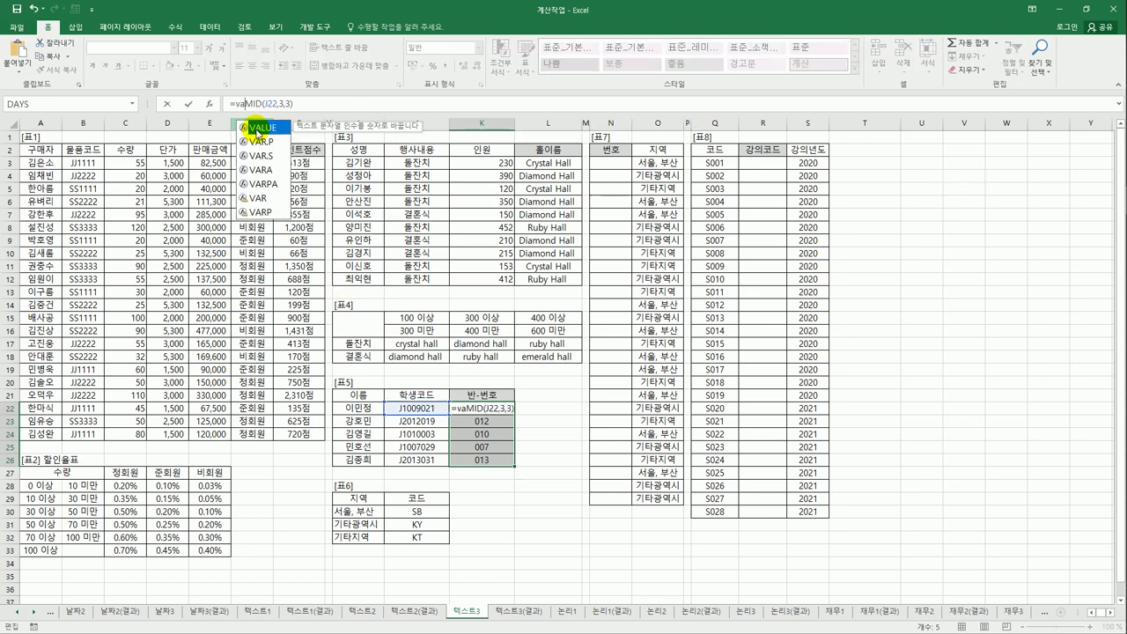
pyautogui.doubleClick(262, 134)
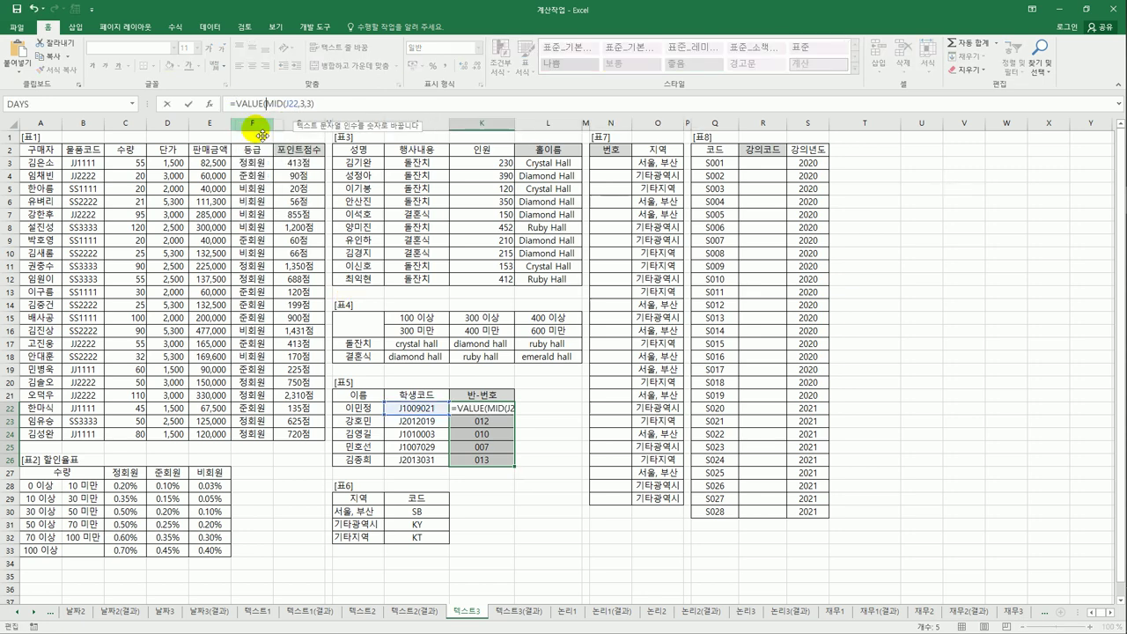
pyautogui.click(335, 106)
pyautogui.write(')')
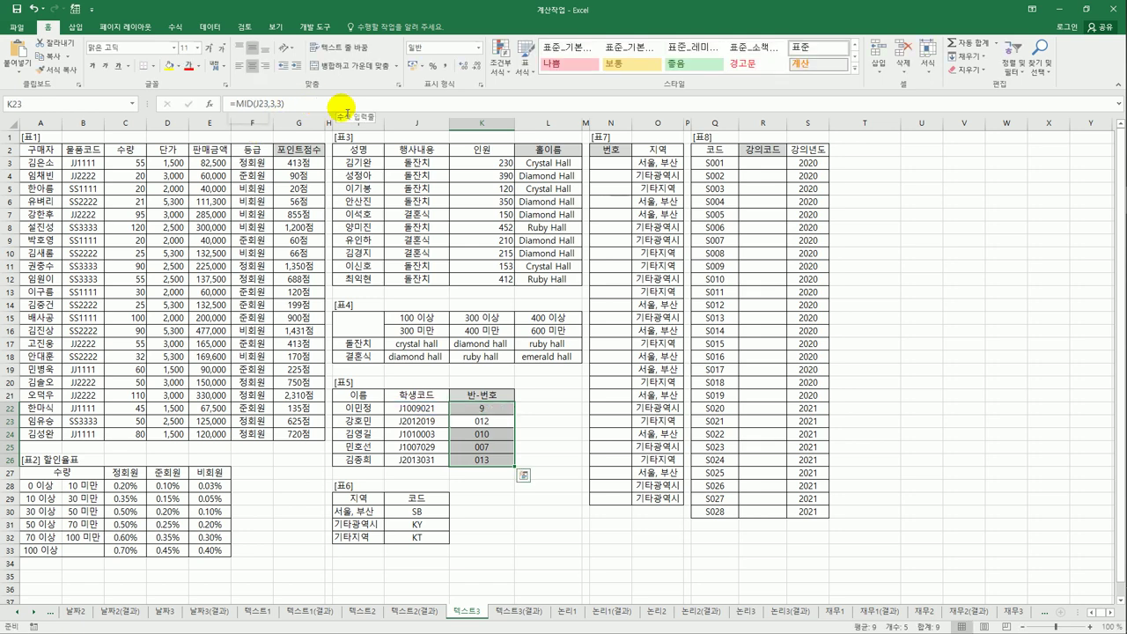
pyautogui.press('Up')
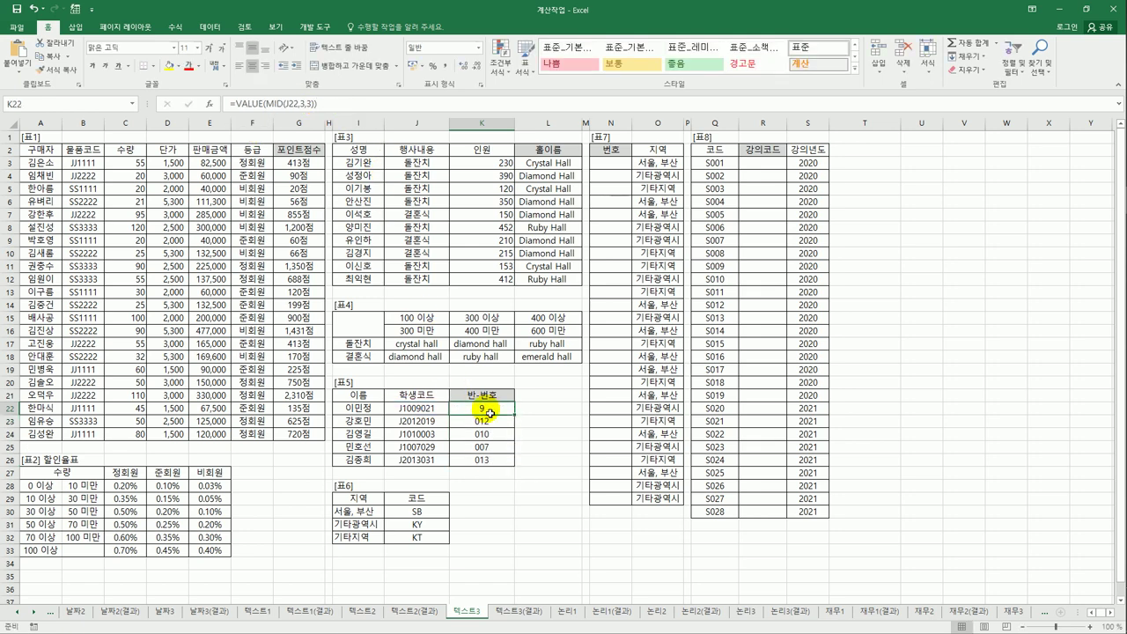
pyautogui.moveTo(514, 415); pyautogui.dragTo(523, 468)
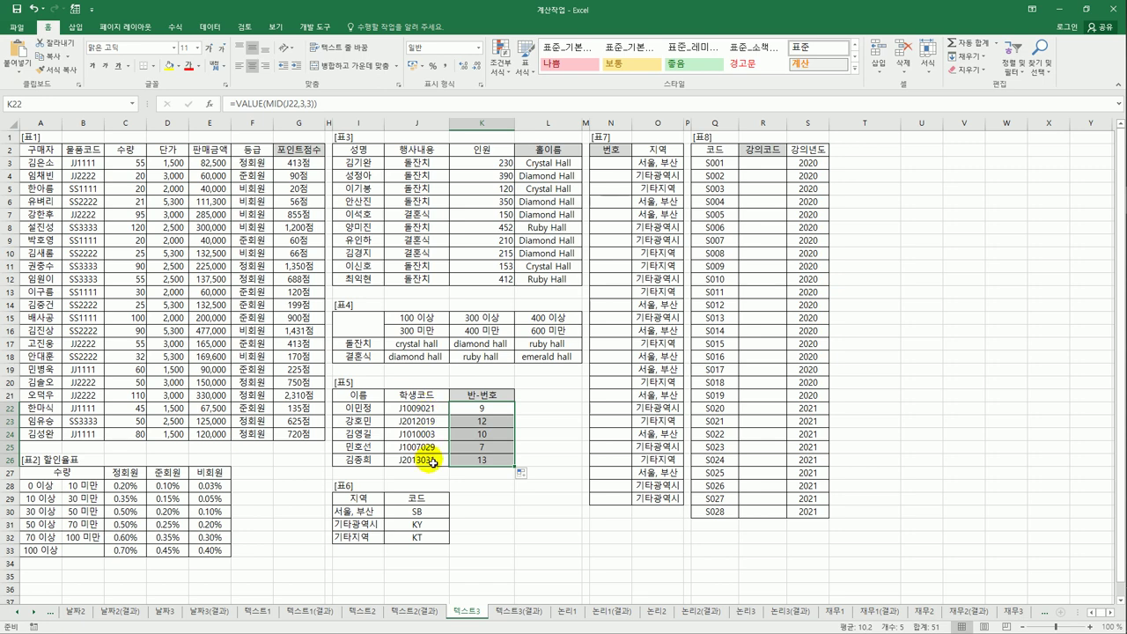
pyautogui.click(322, 104)
pyautogui.write('&')
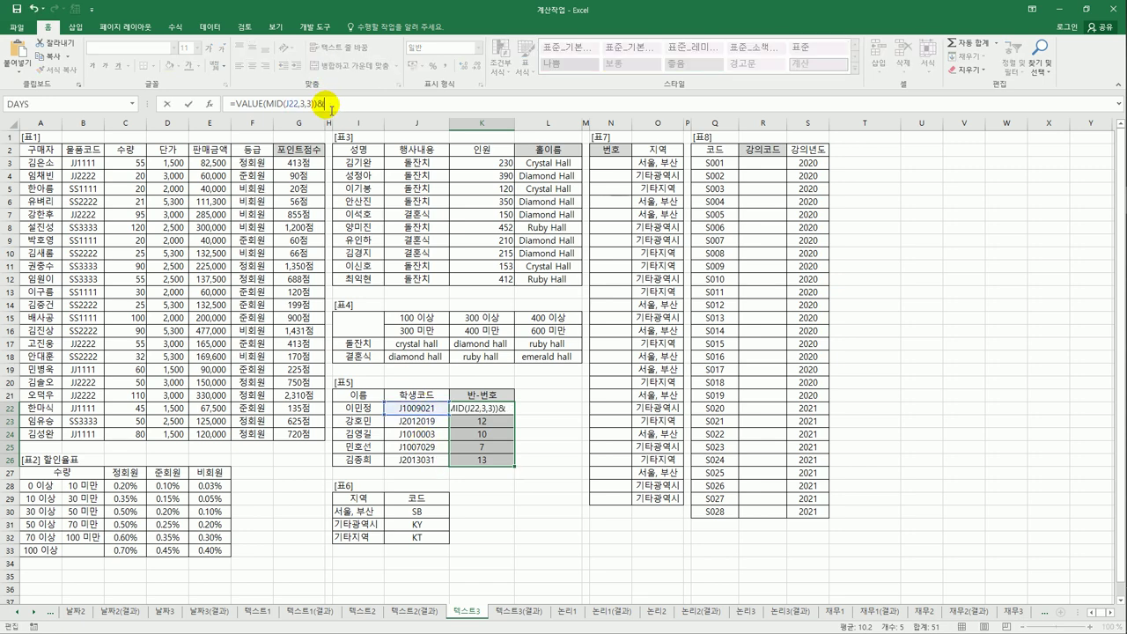
pyautogui.write('"-"&vl')
pyautogui.press('BackSpace')
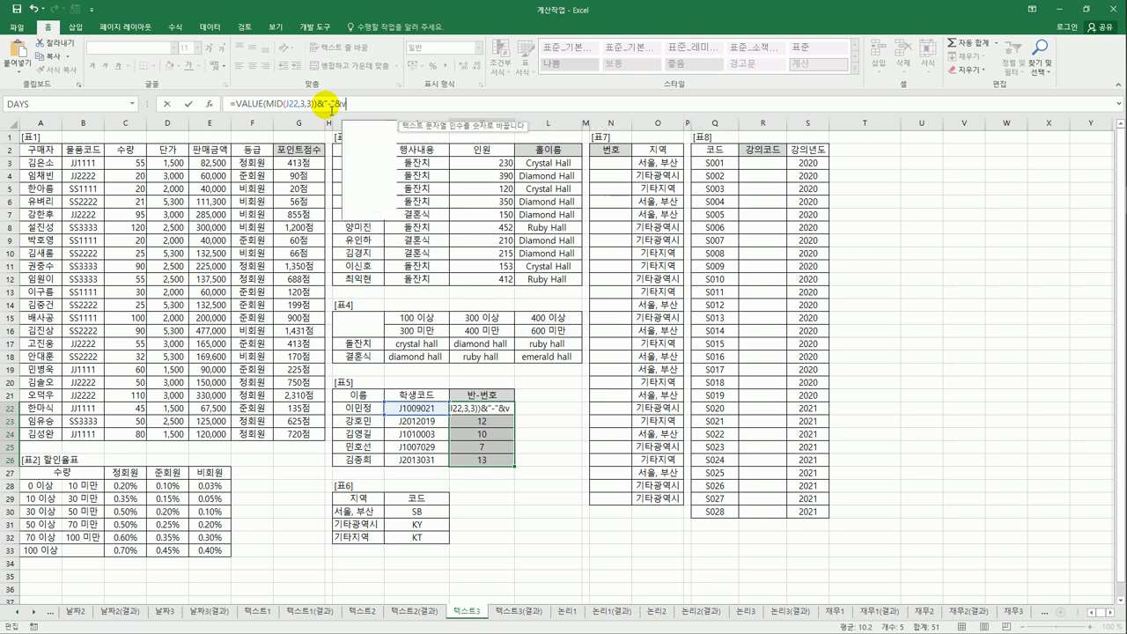
pyautogui.press('BackSpace')
pyautogui.press('BackSpace')
pyautogui.press('BackSpace')
pyautogui.press('BackSpace')
pyautogui.press('BackSpace')
pyautogui.press('BackSpace')
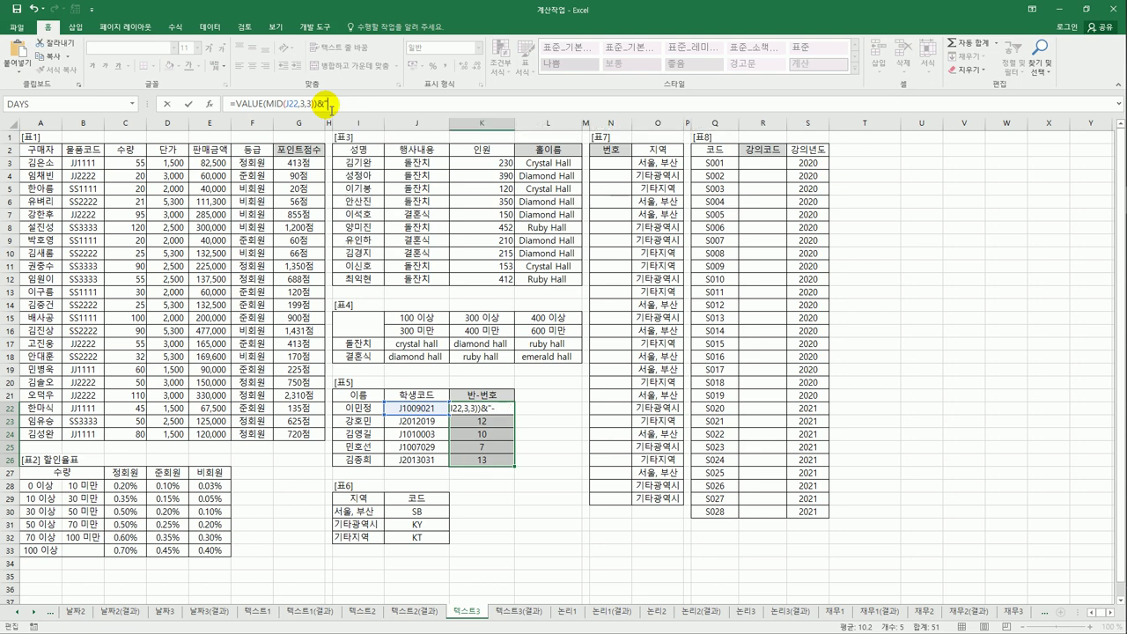
pyautogui.hotkey('ctrl', 'Return')
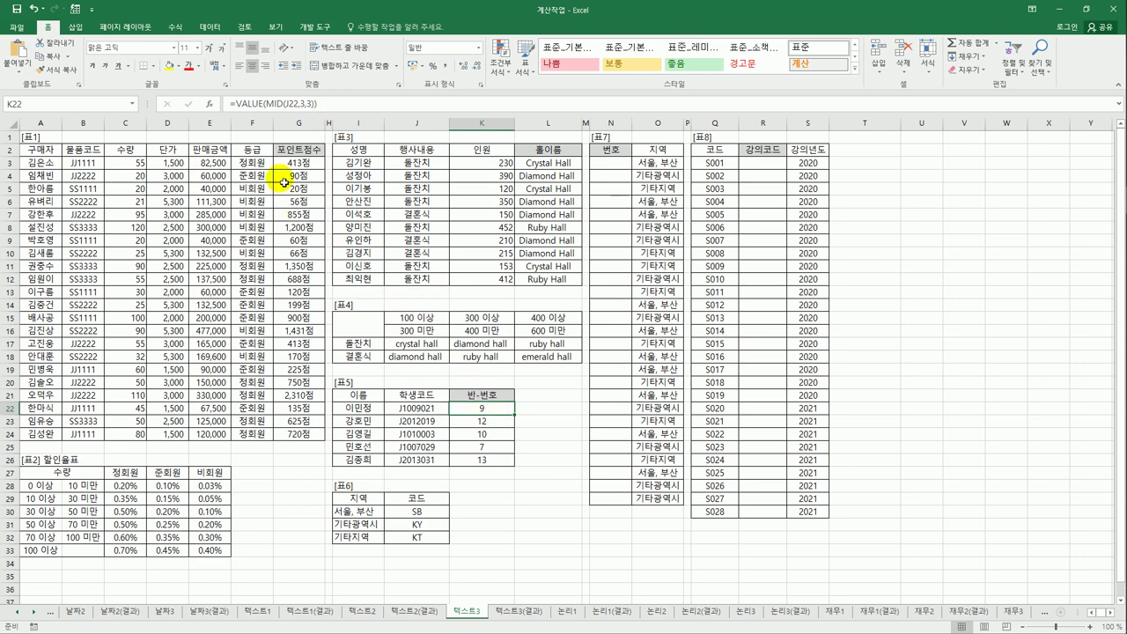
# Nest VALUE(MID(J22,3,3)) in K22 as the first argument of CONCATENATE and add "-" as the second argument.
pyautogui.click(234, 104)
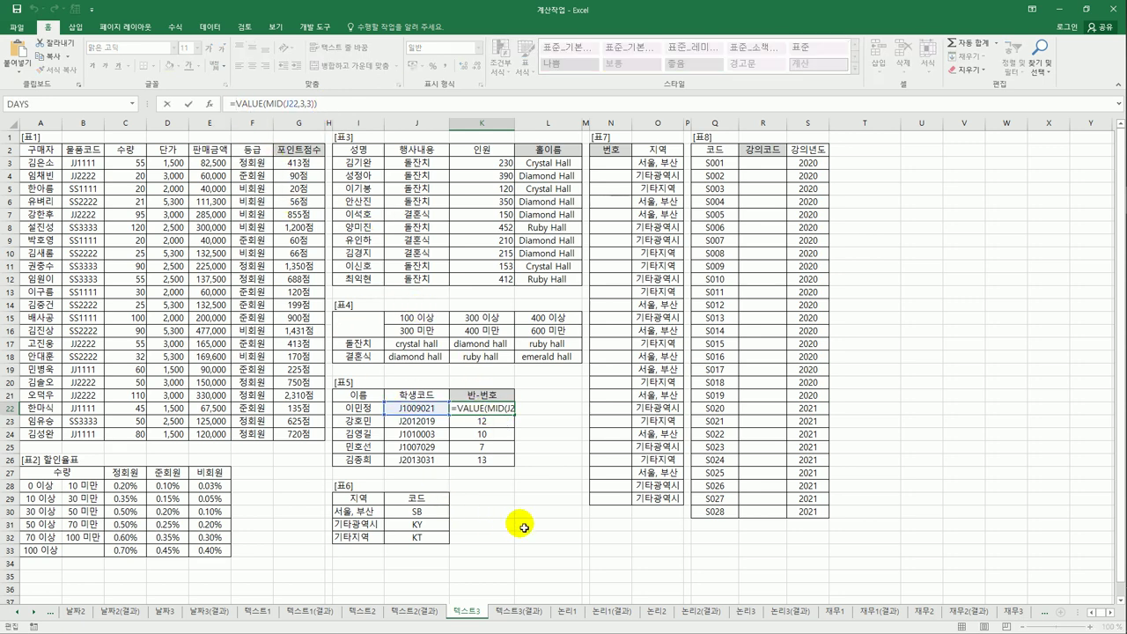
pyautogui.write('con')
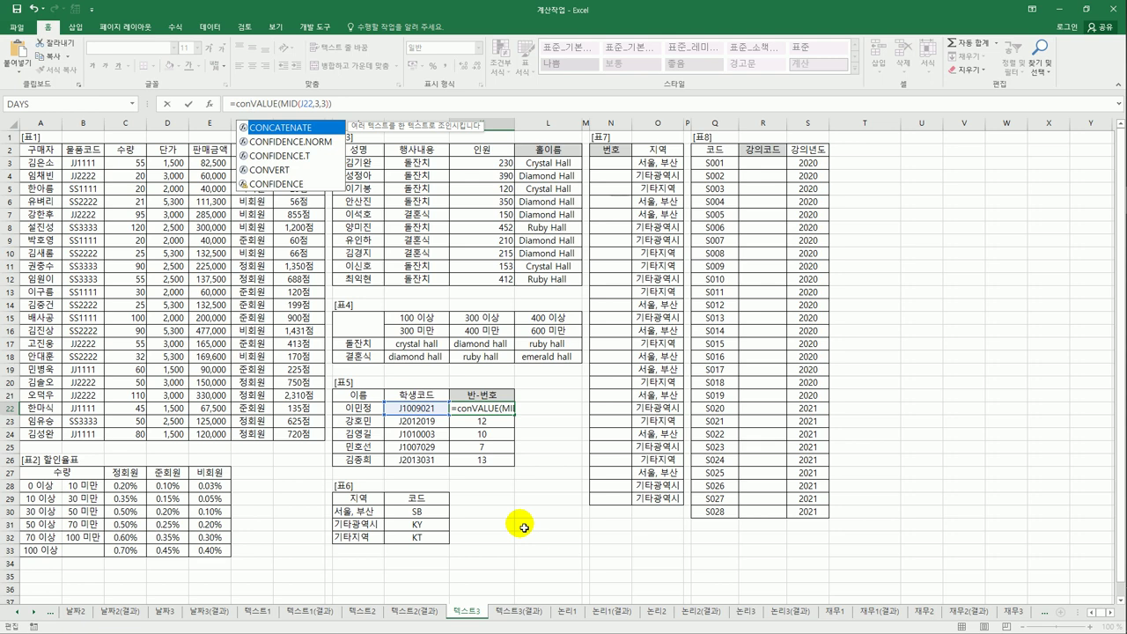
pyautogui.press('Tab')
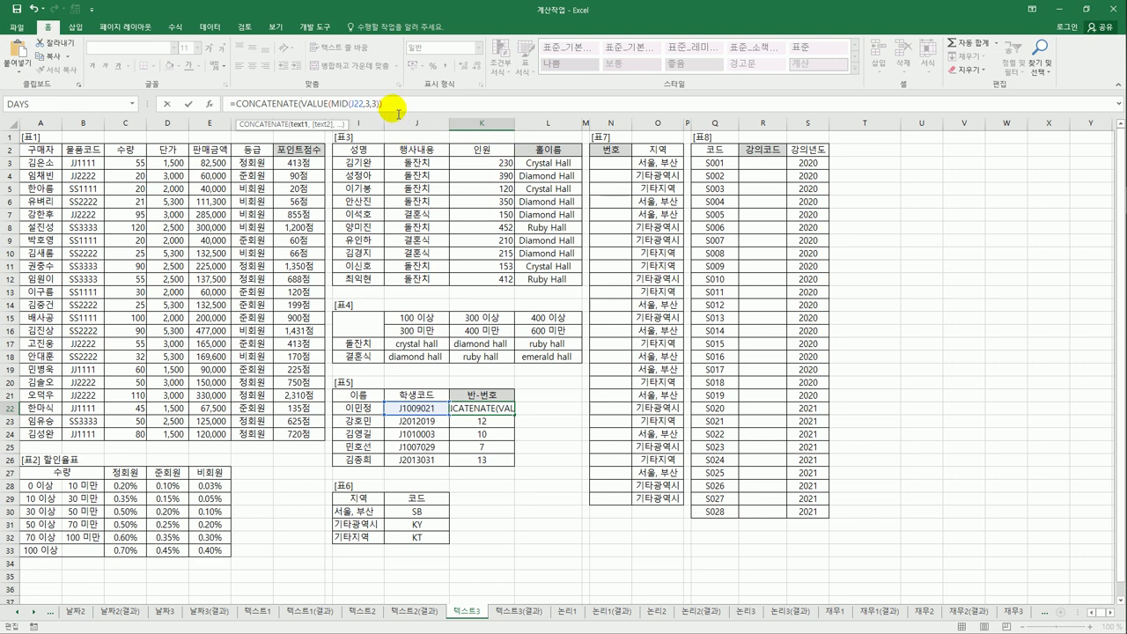
pyautogui.write('),')
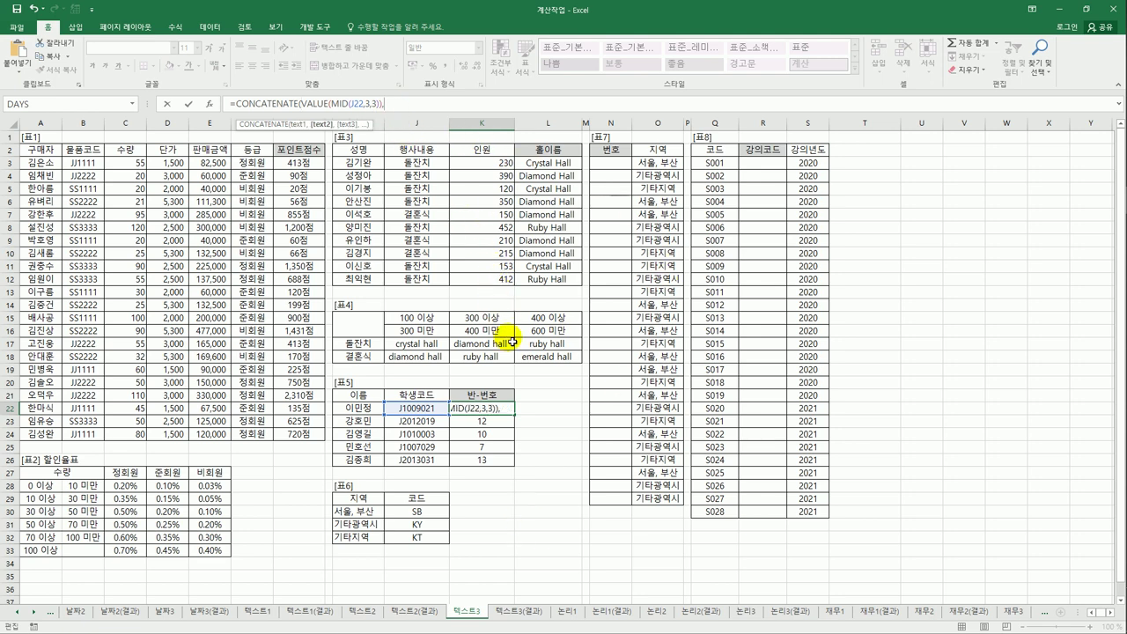
pyautogui.write('"-",')
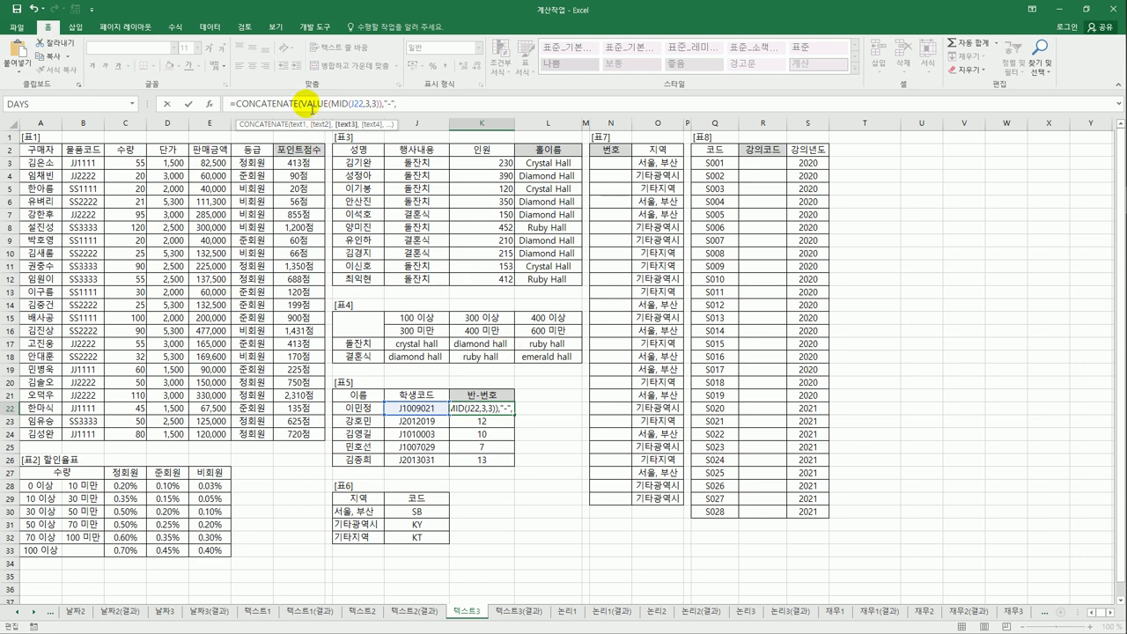
# Add VALUE(MID(J22,6,3)) as the third CONCATENATE argument in K22, complete the formula and fill it down through K26.
pyautogui.moveTo(301, 104); pyautogui.dragTo(380, 104)
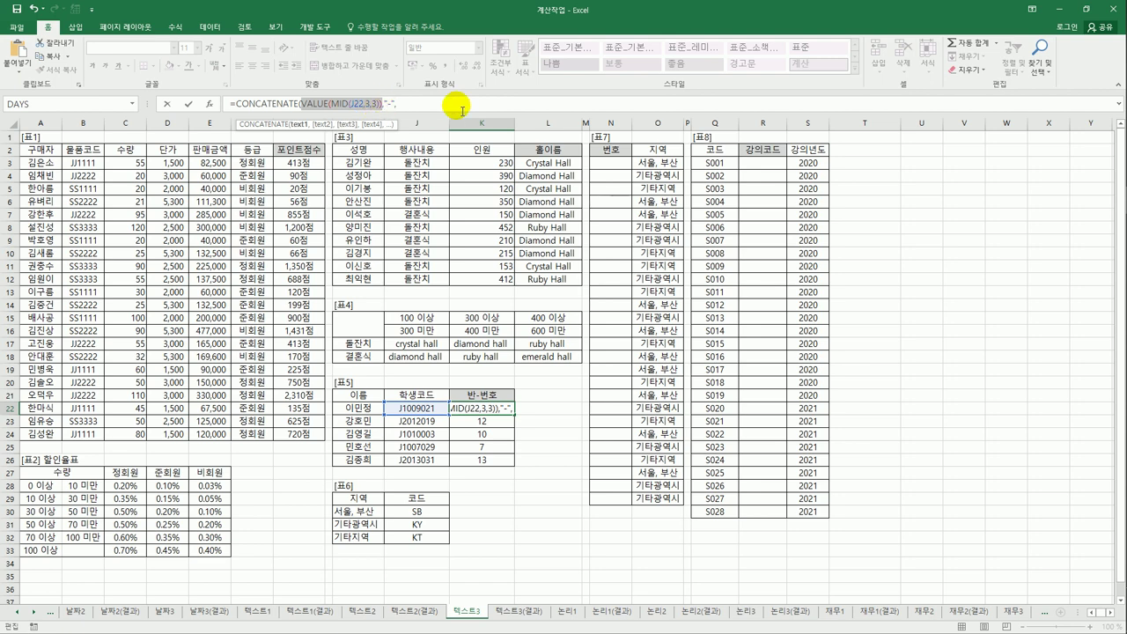
pyautogui.hotkey('ctrl', 'c')
pyautogui.click(460, 108)
pyautogui.hotkey('ctrl', 'v')
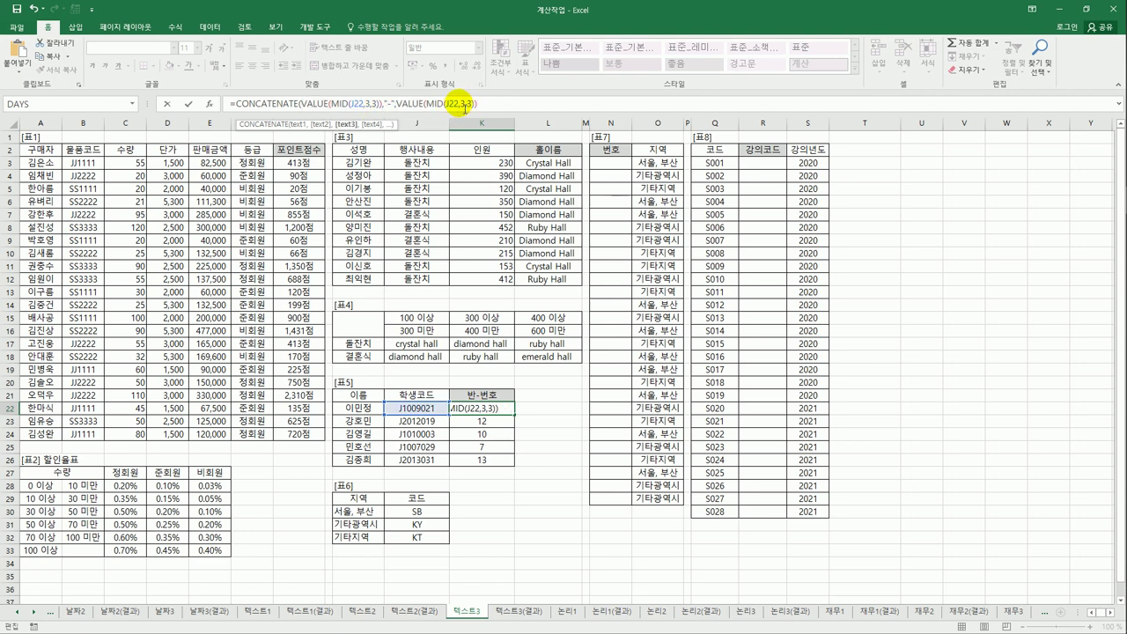
pyautogui.doubleClick(465, 106)
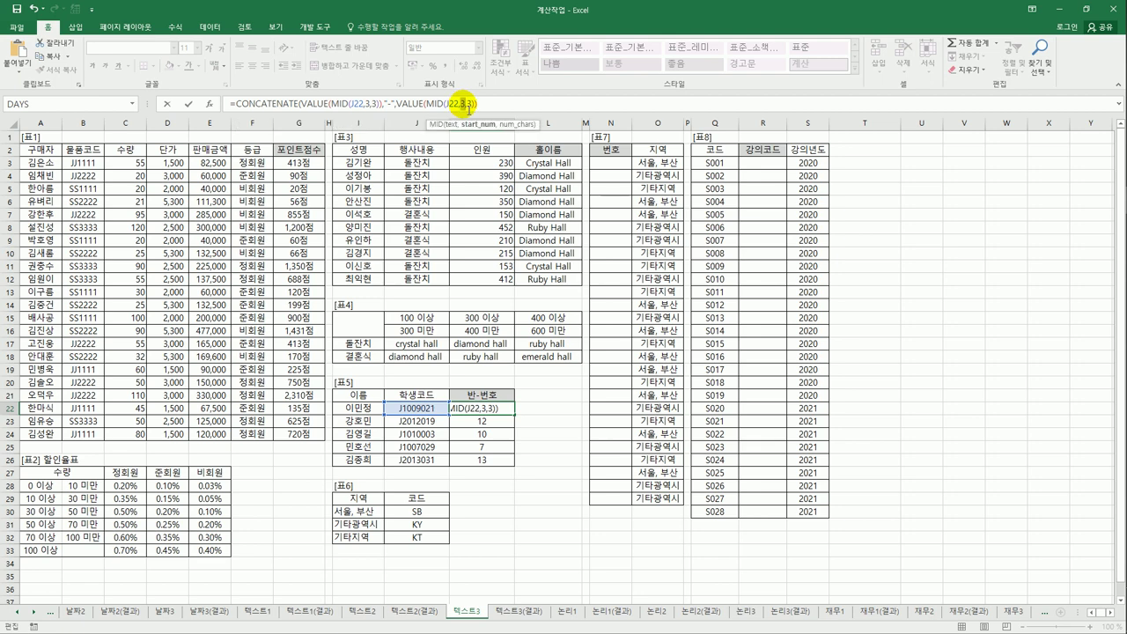
pyautogui.write('6')
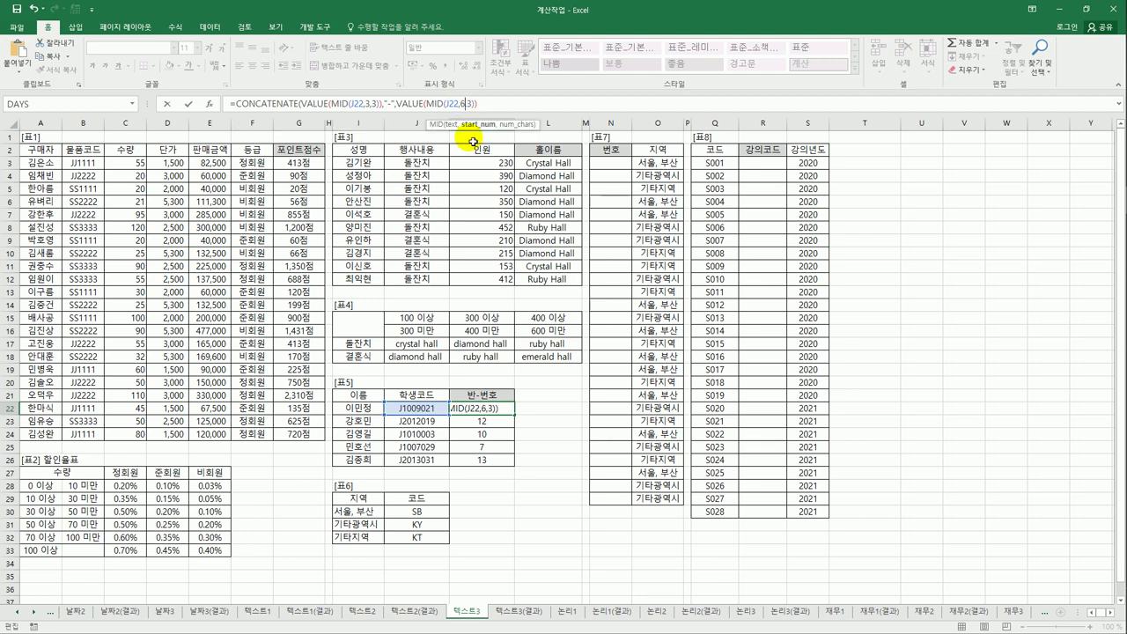
pyautogui.click(479, 108)
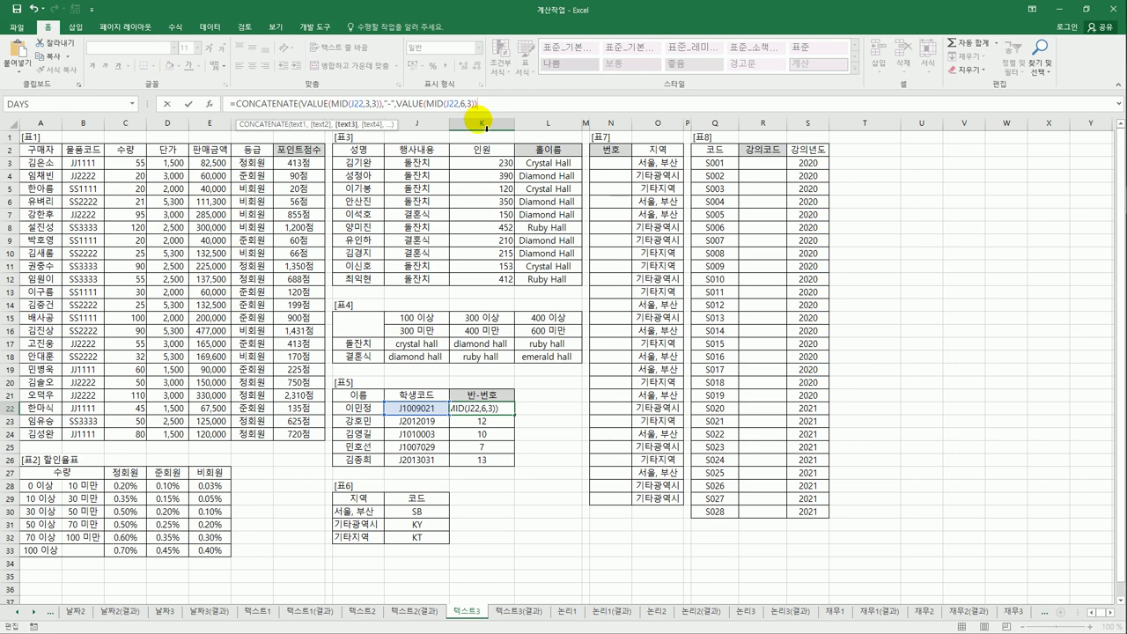
pyautogui.write(')')
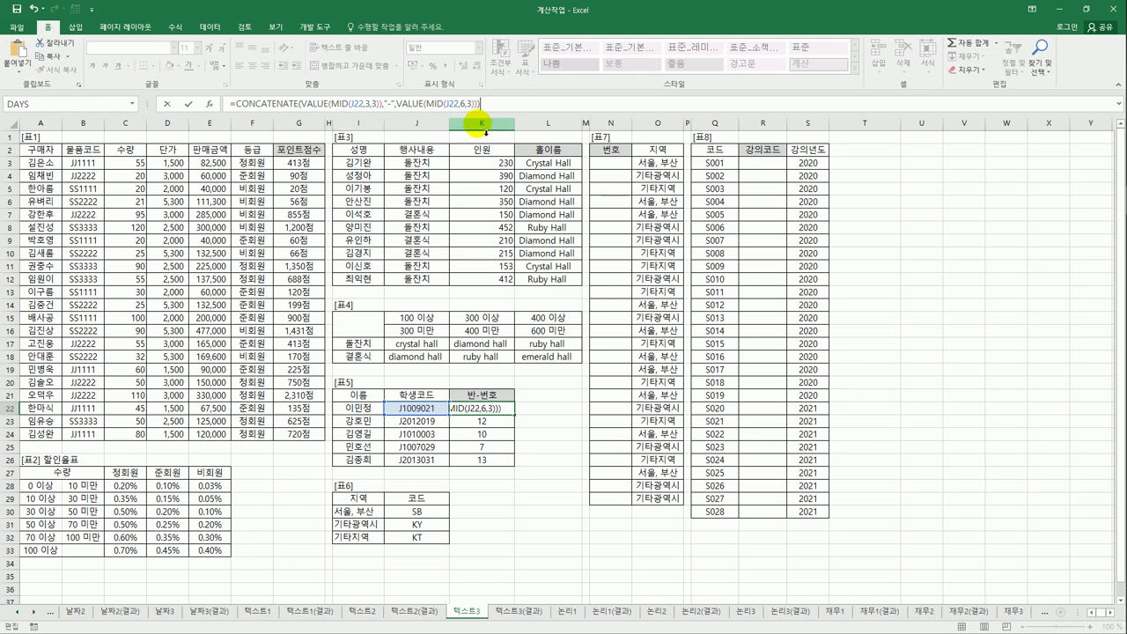
pyautogui.hotkey('ctrl', 'Return')
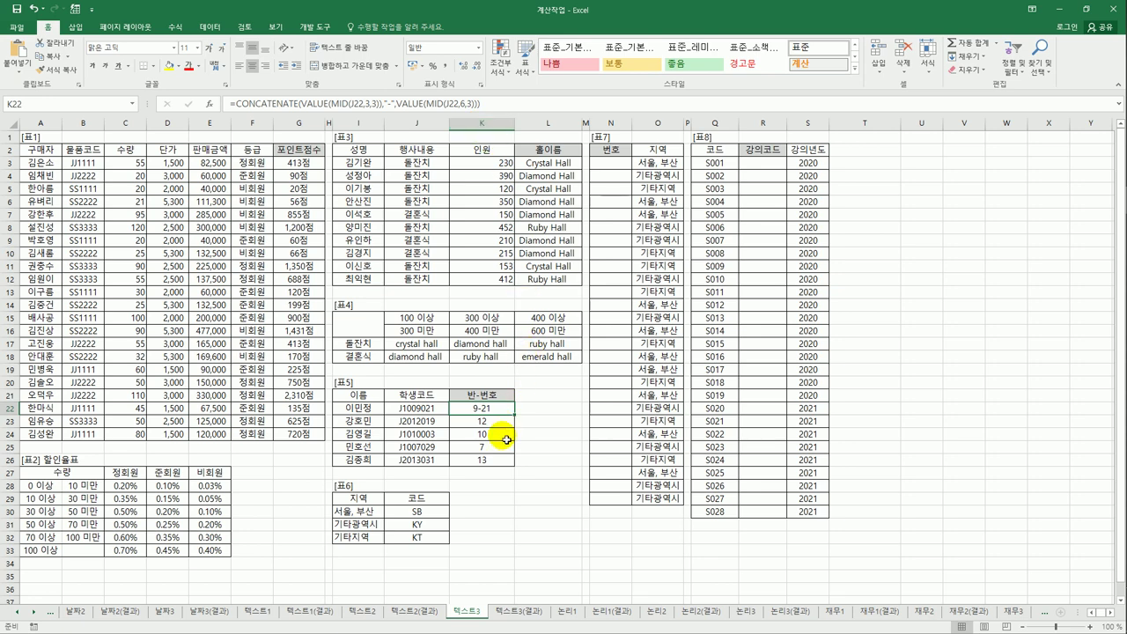
pyautogui.moveTo(513, 414); pyautogui.dragTo(510, 476)
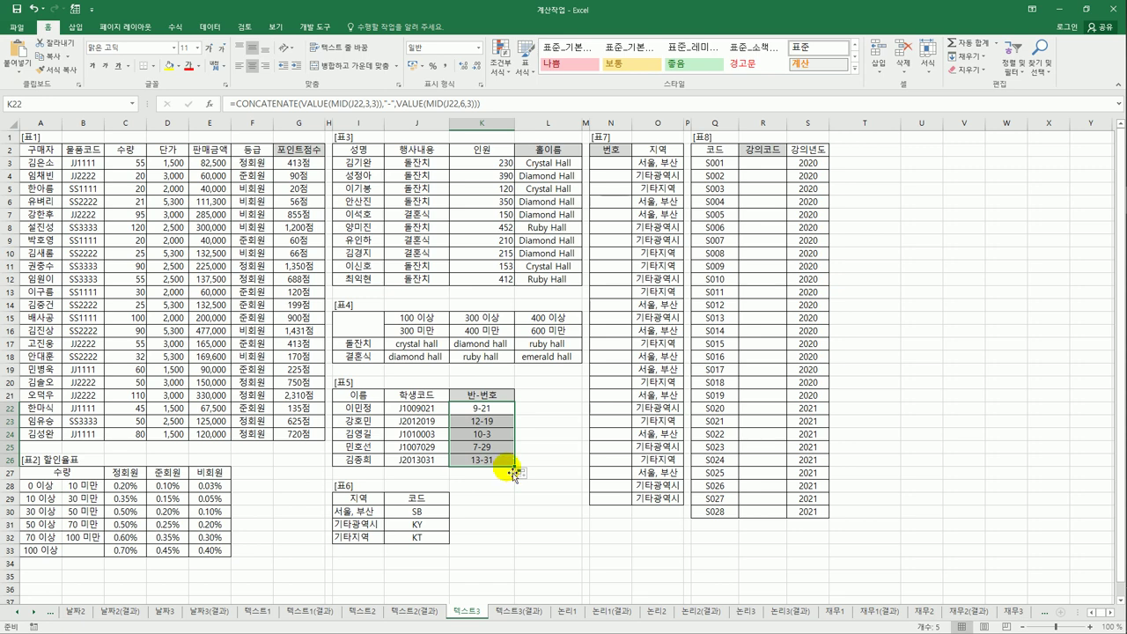
# Enter =ROW() in N3 of the 번호 column in [표7].
pyautogui.click(622, 169)
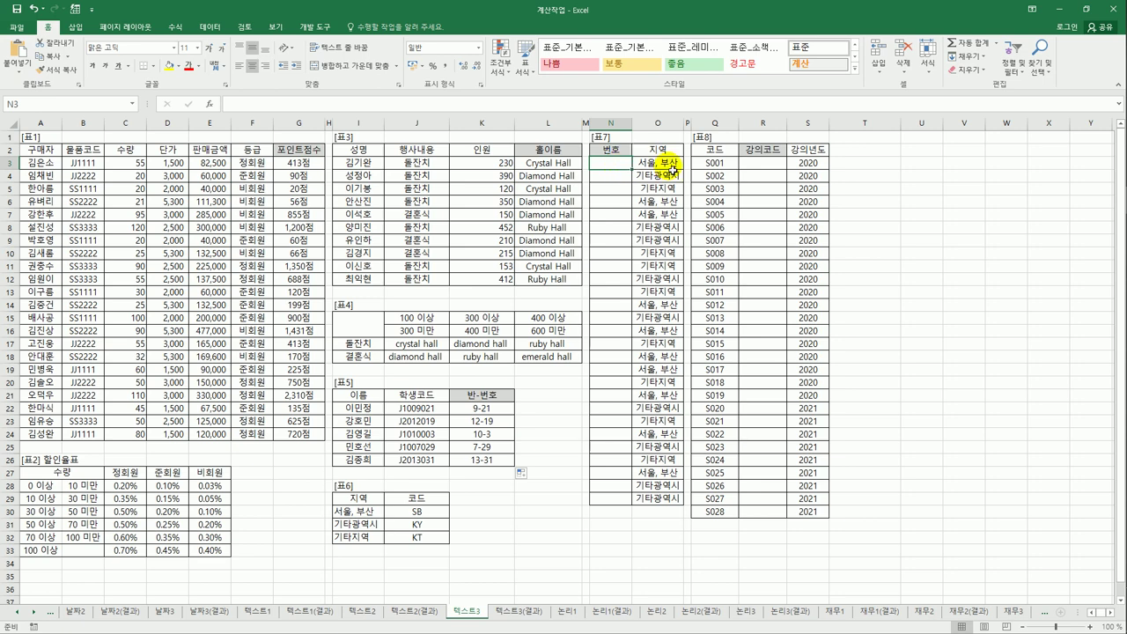
pyautogui.moveTo(660, 164); pyautogui.dragTo(662, 498)
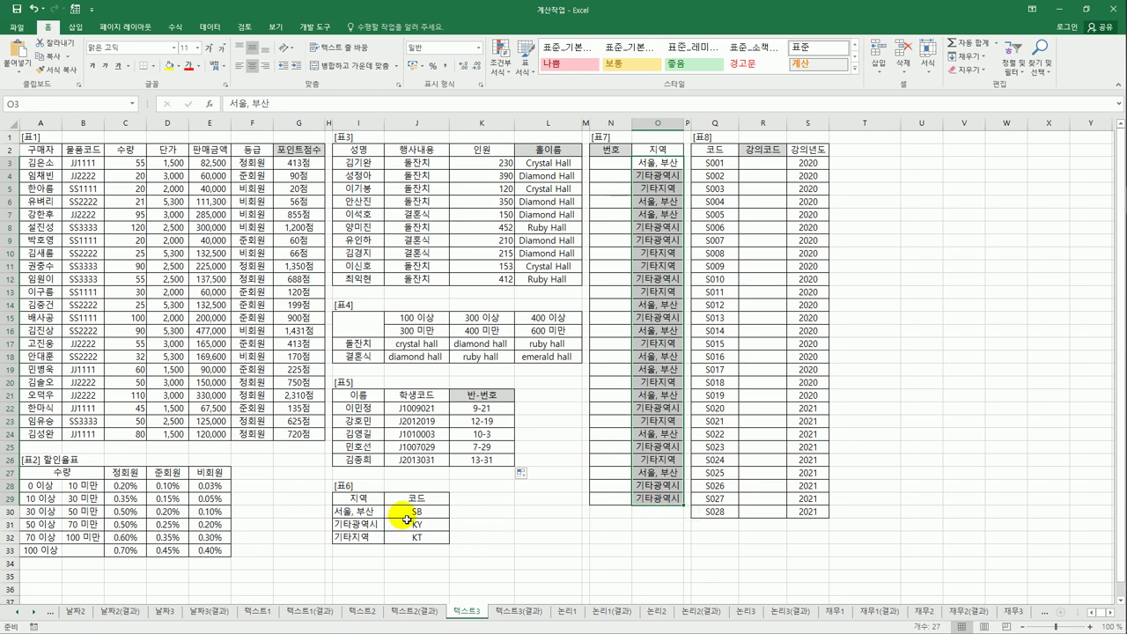
pyautogui.moveTo(406, 519); pyautogui.dragTo(409, 537)
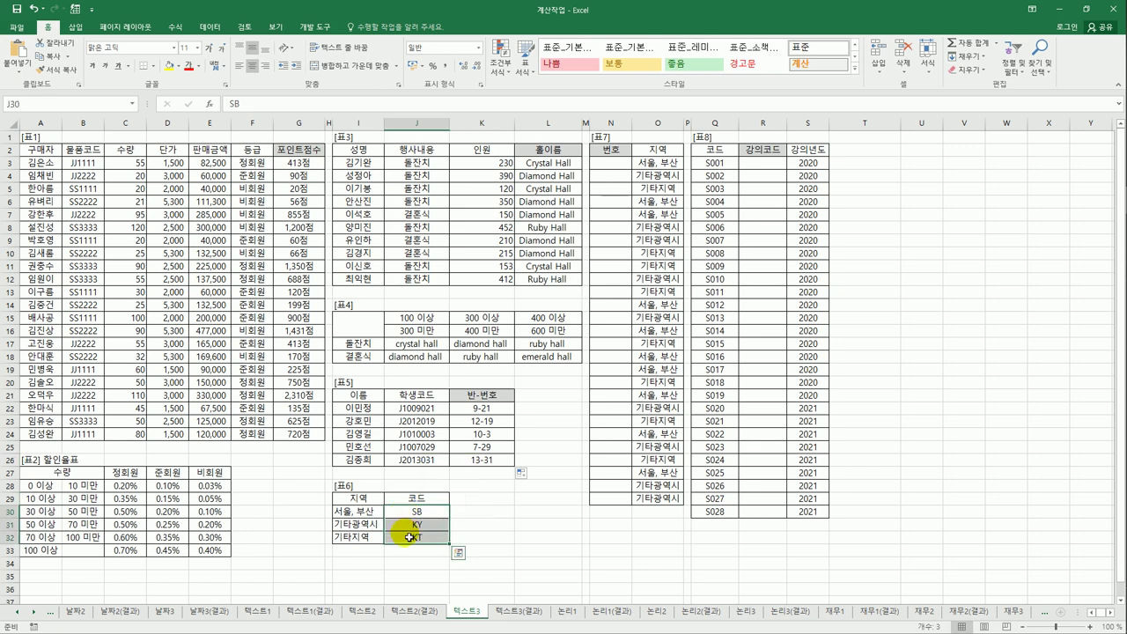
pyautogui.click(622, 166)
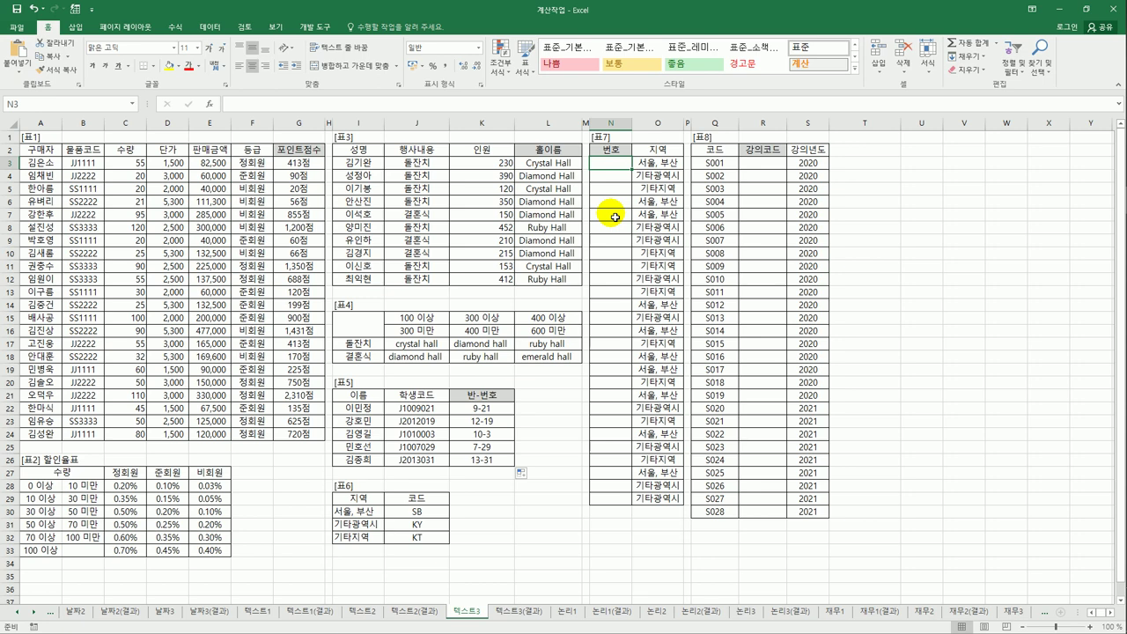
pyautogui.write('=row')
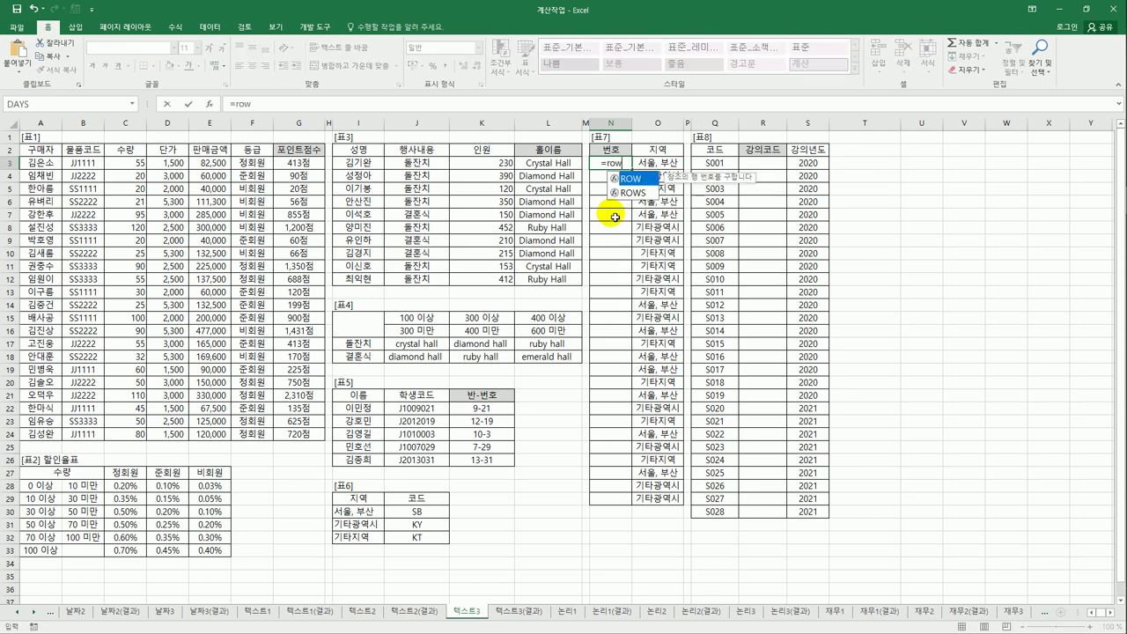
pyautogui.write('()')
pyautogui.hotkey('ctrl', 'Return')
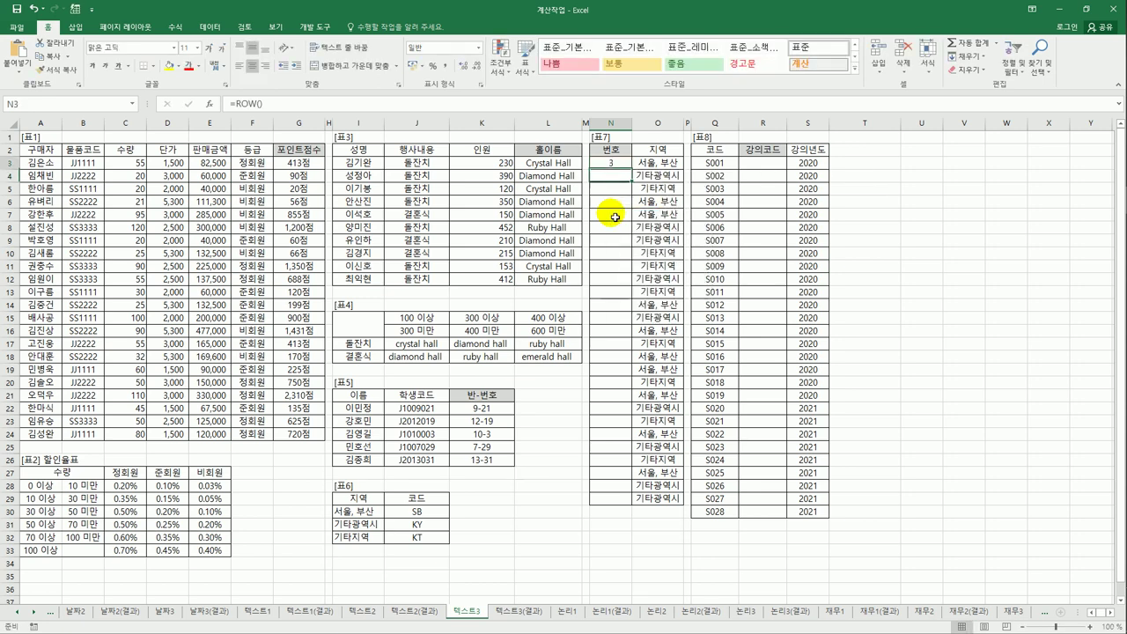
# Try =ROW()-2 in N3 filled down through N29, and clear the trial numbers from the 번호 column.
pyautogui.press('F2')
pyautogui.write('-2')
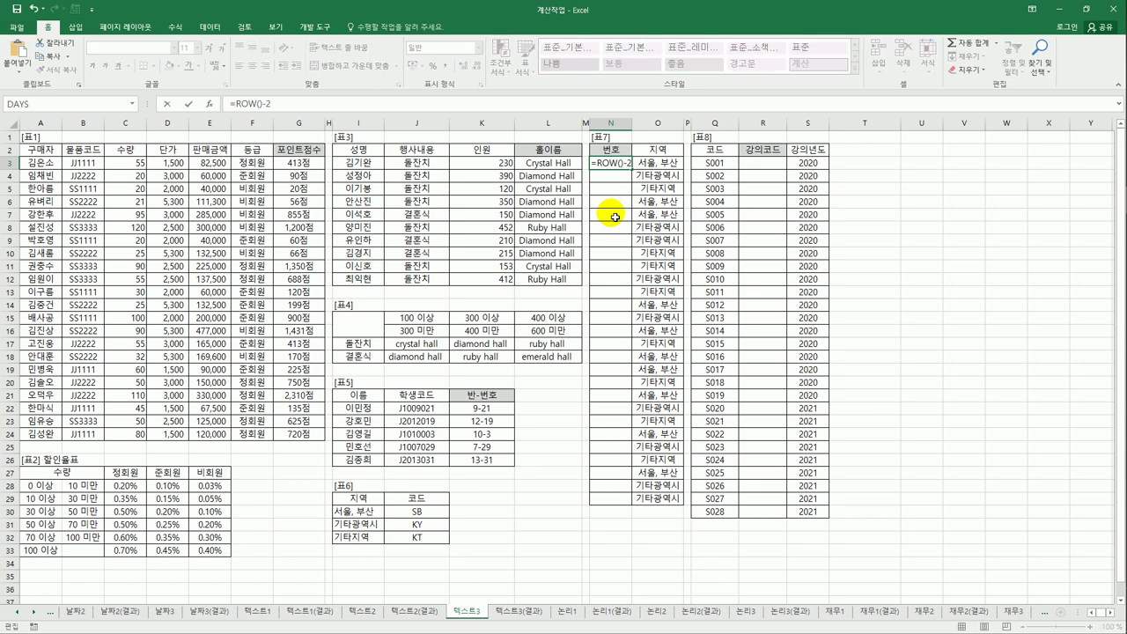
pyautogui.press('Return')
pyautogui.press('Up')
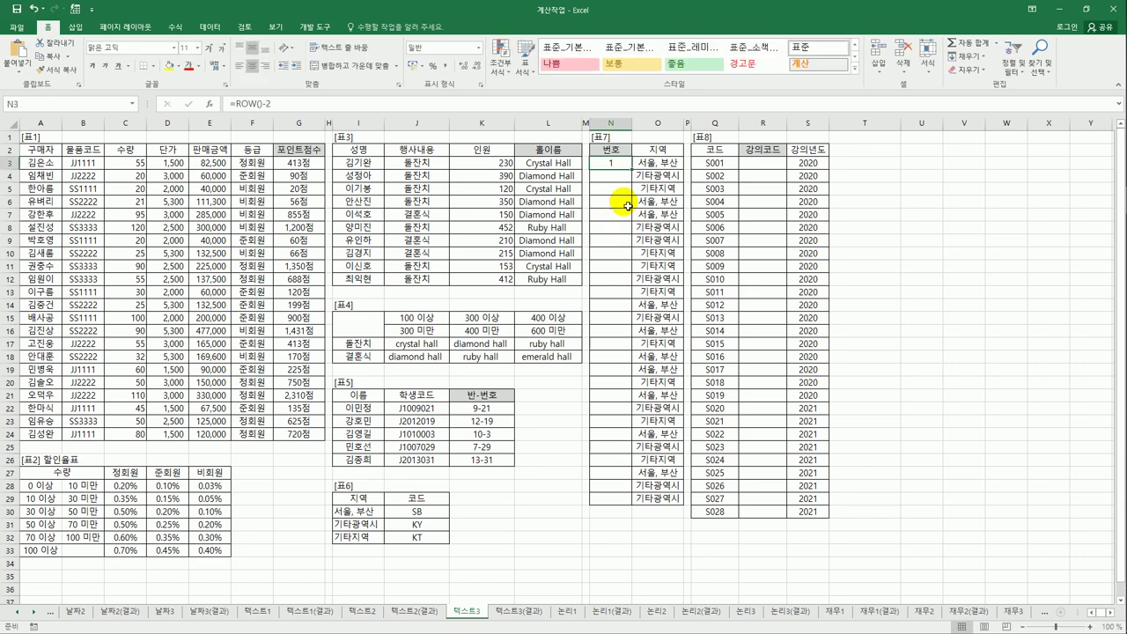
pyautogui.moveTo(632, 169); pyautogui.dragTo(616, 507)
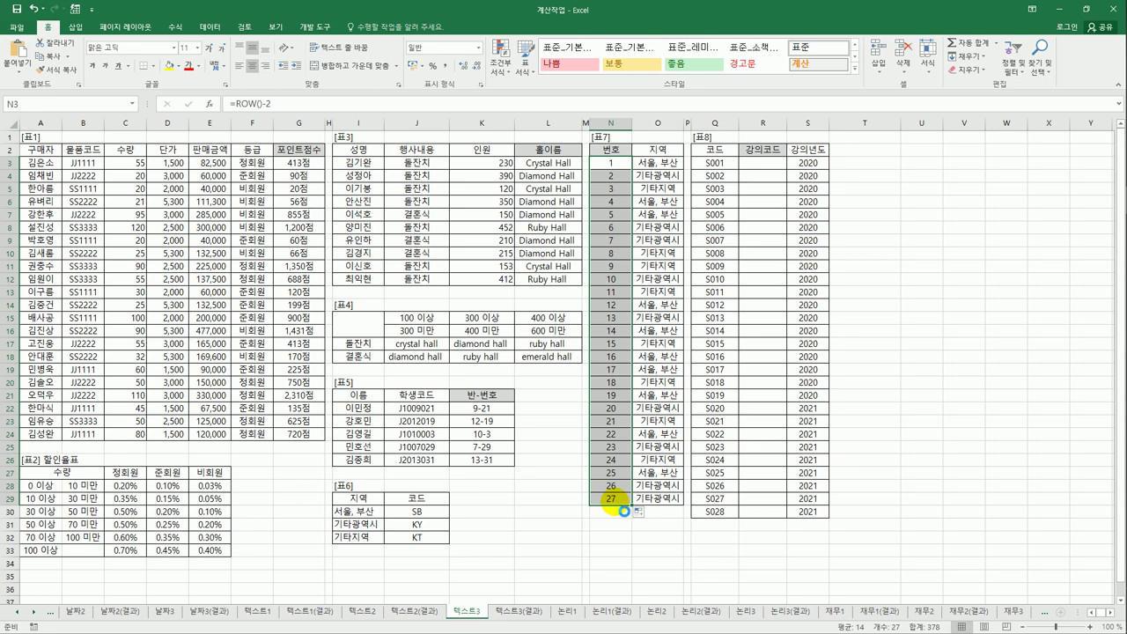
pyautogui.press('Delete')
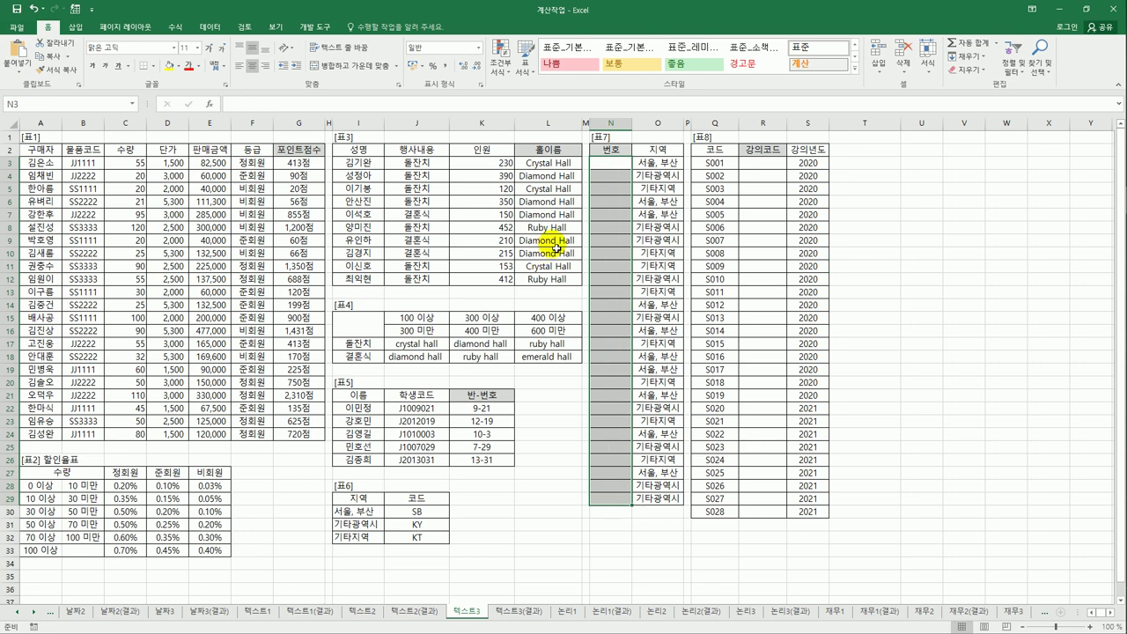
# Start a VLOOKUP in N3 with O3 as the lookup value and the absolute range $I$30:$J$32 of [표6] as the table.
pyautogui.click(616, 169)
pyautogui.doubleClick(620, 170)
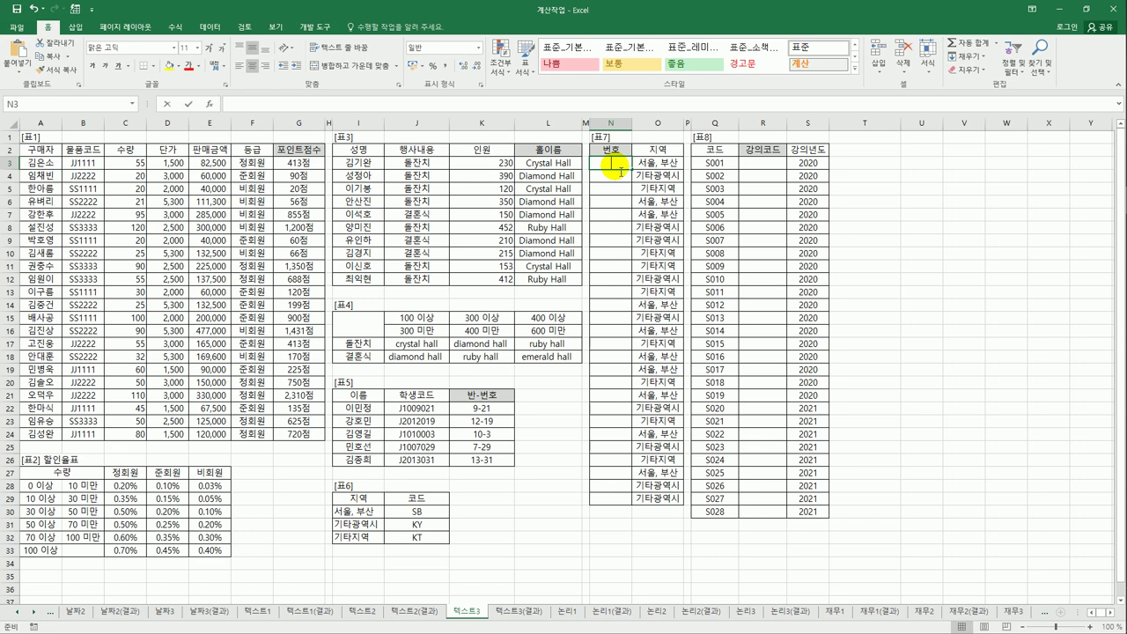
pyautogui.write('=vl')
pyautogui.press('Tab')
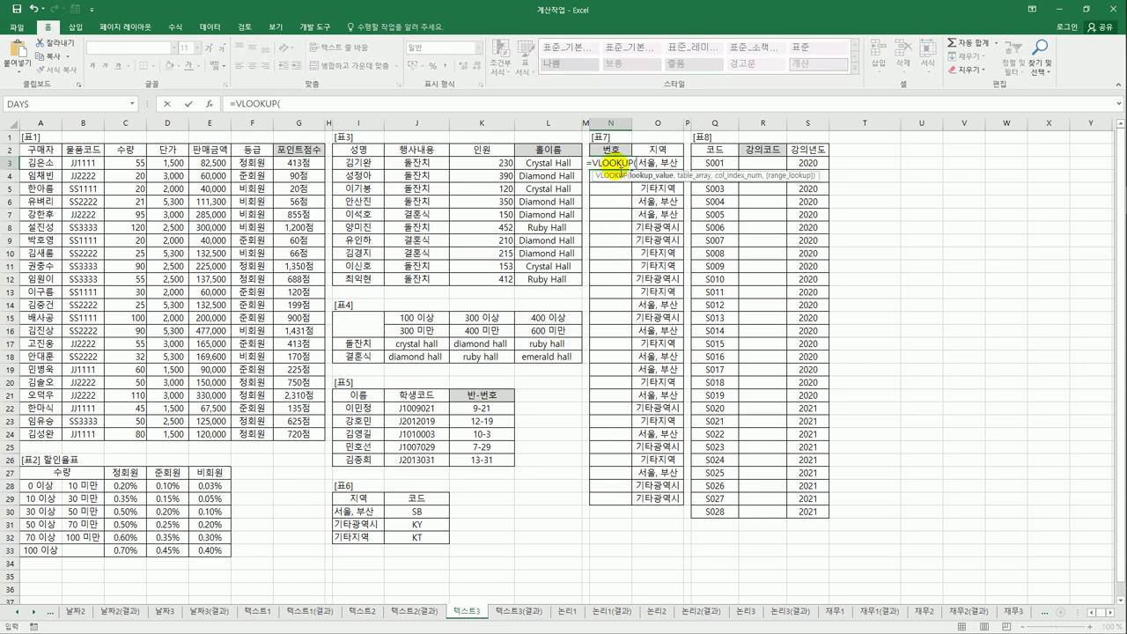
pyautogui.click(669, 167)
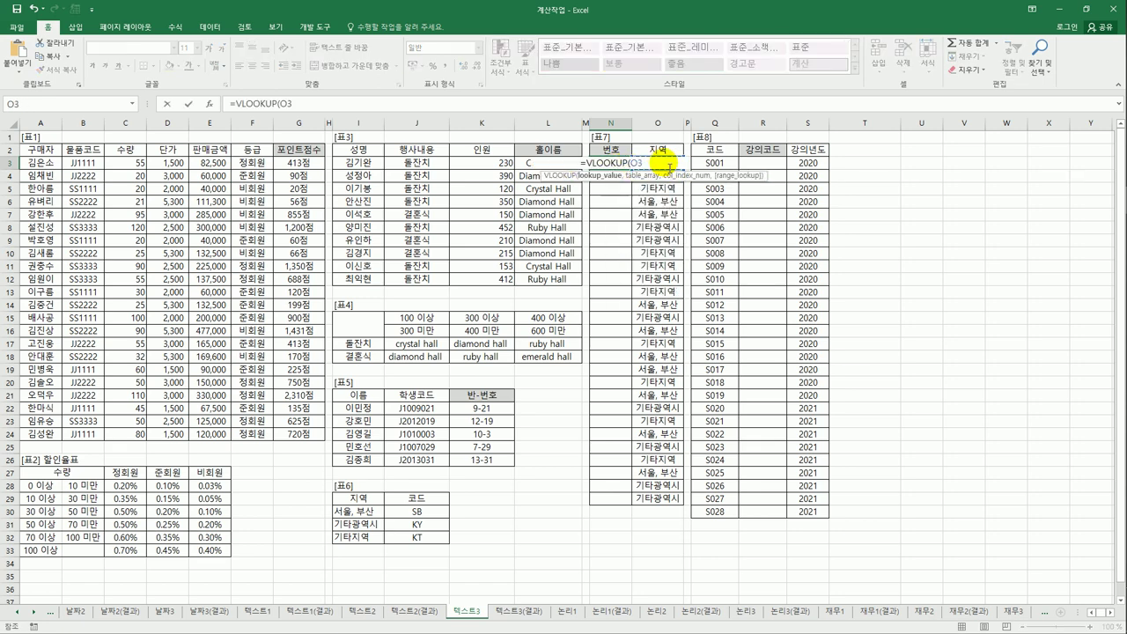
pyautogui.write(',')
pyautogui.moveTo(374, 512); pyautogui.dragTo(408, 536)
pyautogui.press('F4')
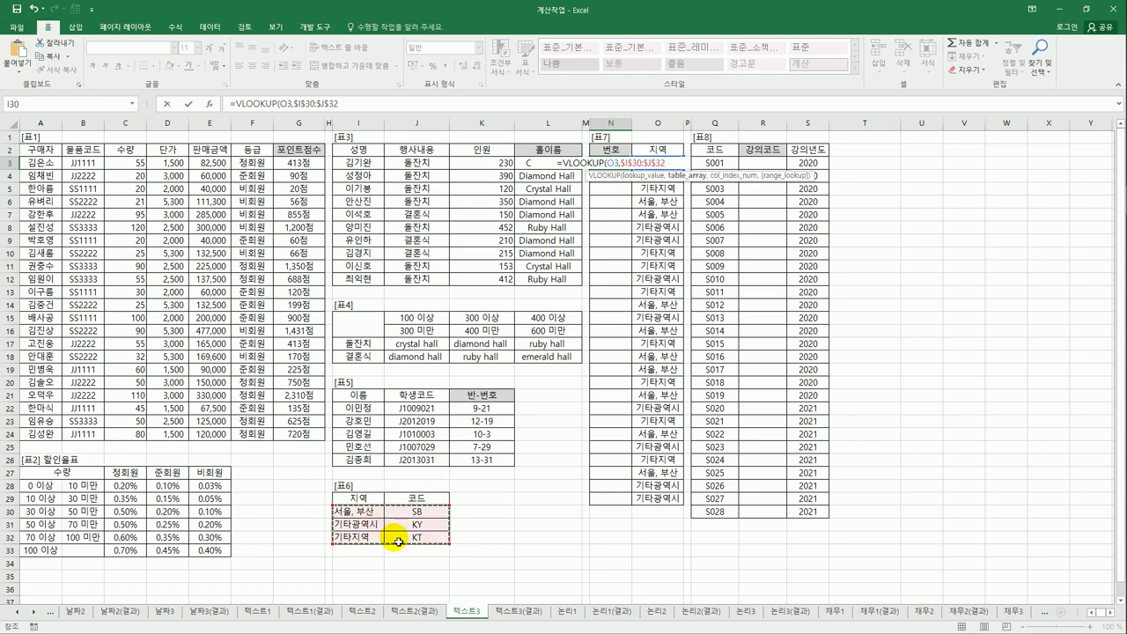
# Complete the VLOOKUP in N3 with column index 2 and exact match 0, and fill it down through N29.
pyautogui.write(',')
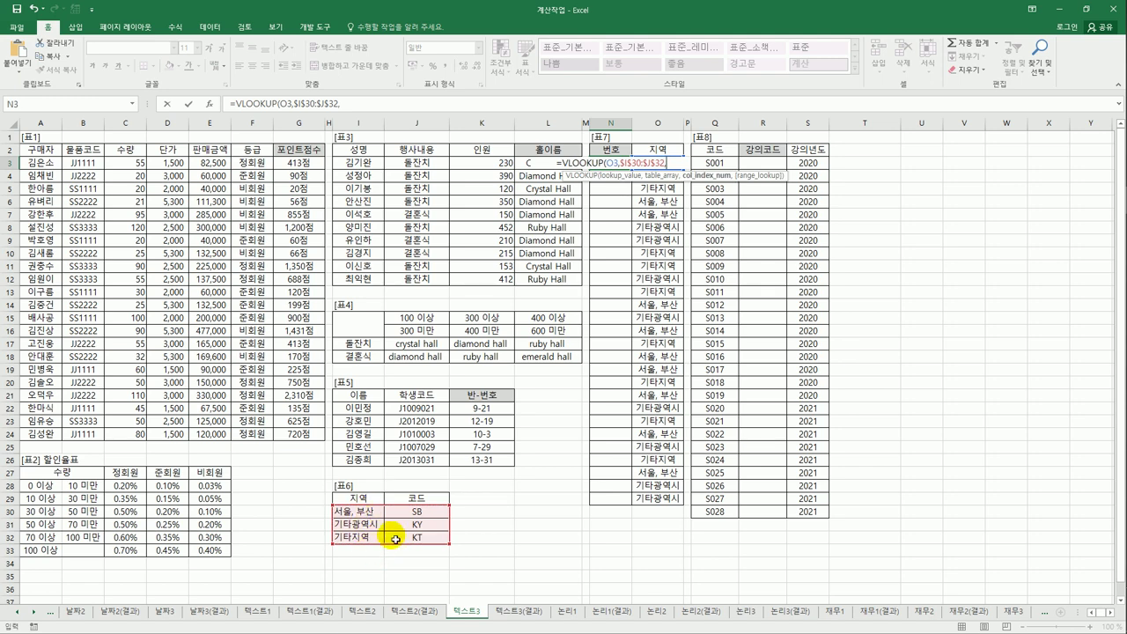
pyautogui.write('2')
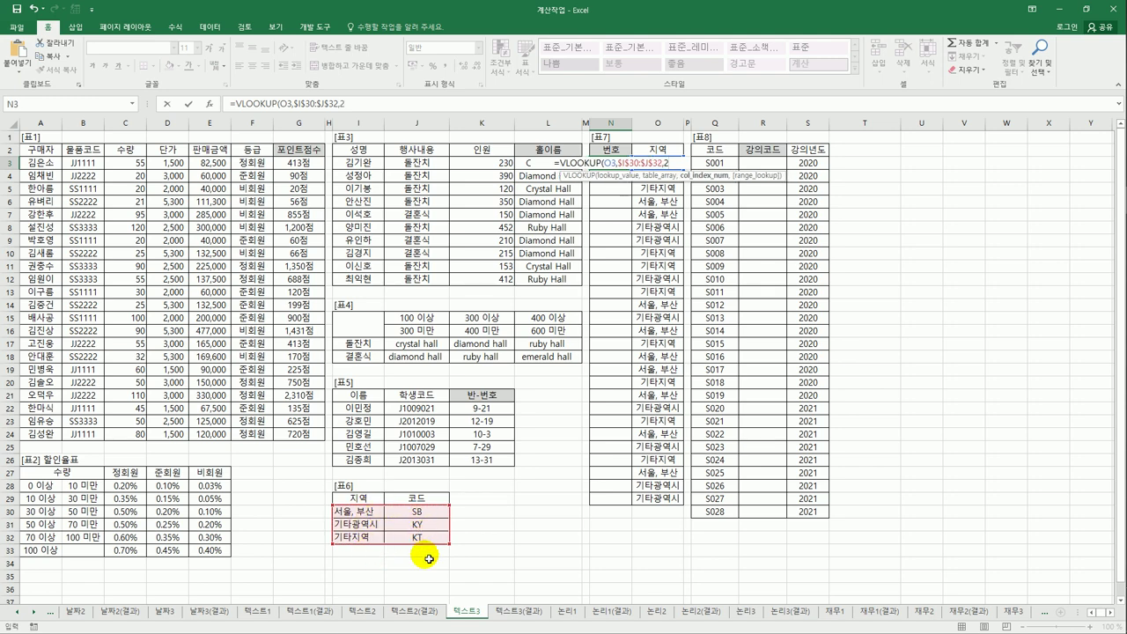
pyautogui.write(')')
pyautogui.press('BackSpace')
pyautogui.write(',0)')
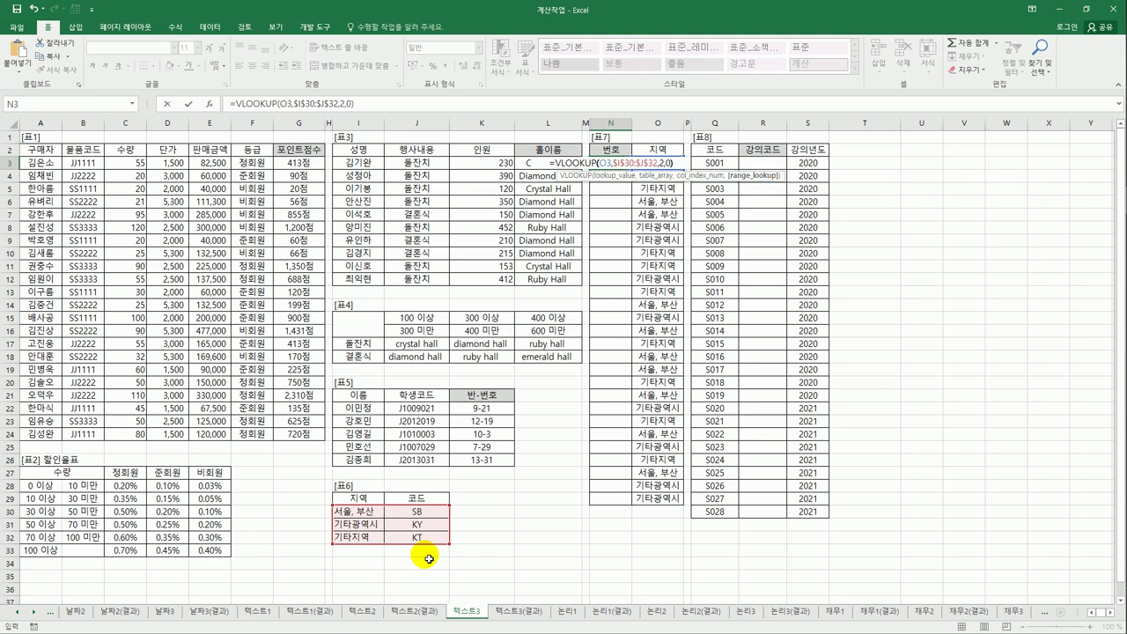
pyautogui.hotkey('ctrl', 'Return')
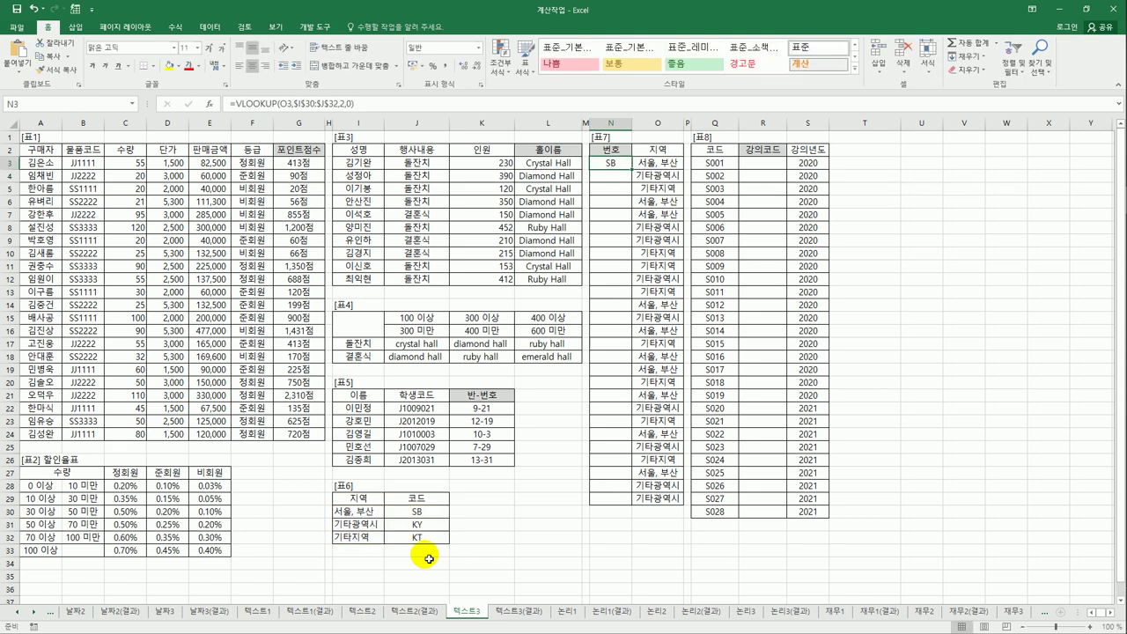
pyautogui.moveTo(631, 169); pyautogui.dragTo(622, 509)
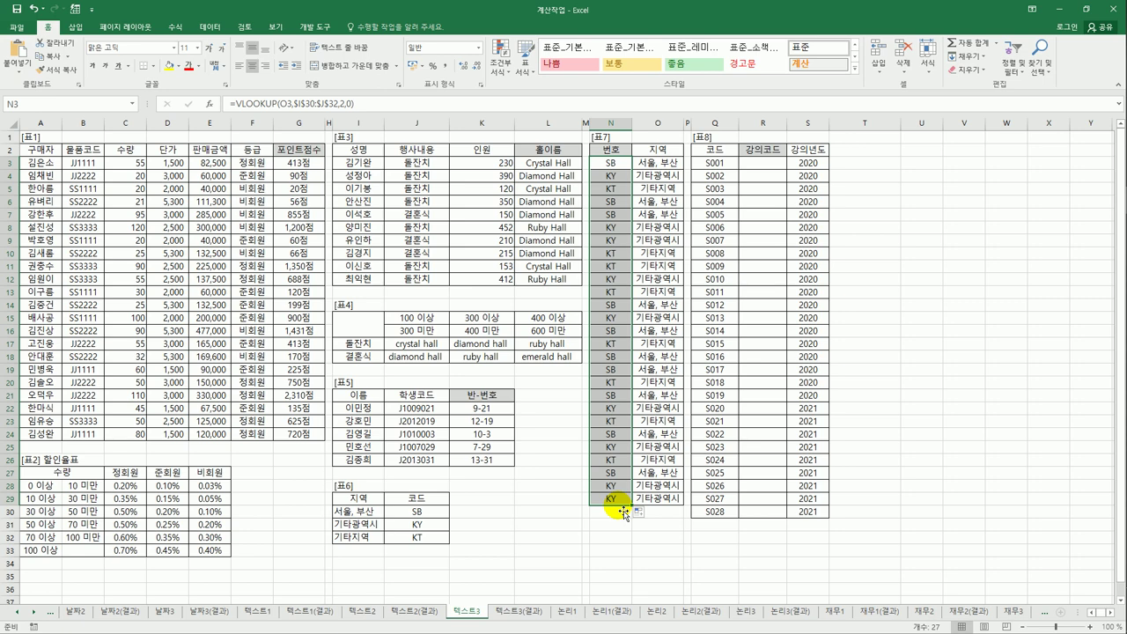
# Nest the VLOOKUP formula in N3 as the first argument of CONCATENATE.
pyautogui.click(610, 161)
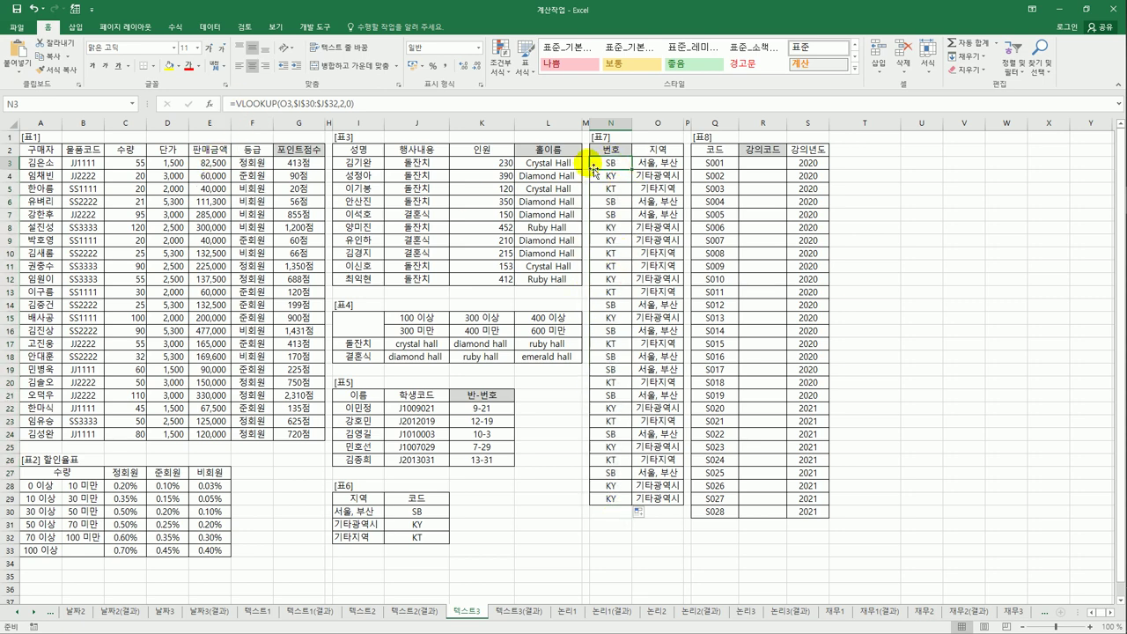
pyautogui.click(234, 103)
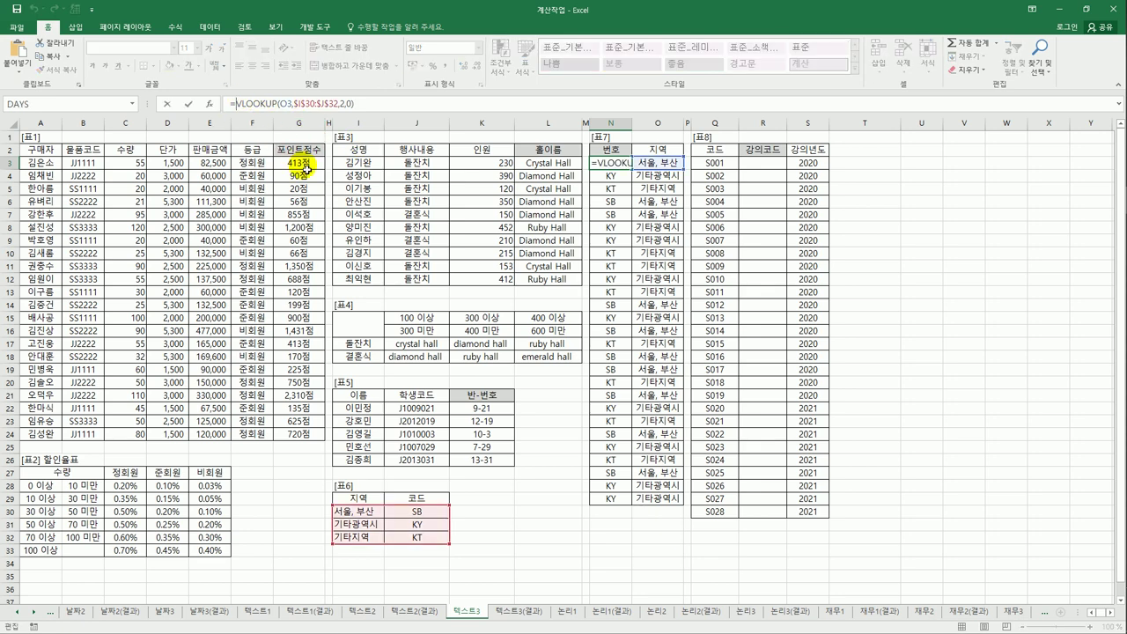
pyautogui.write('co')
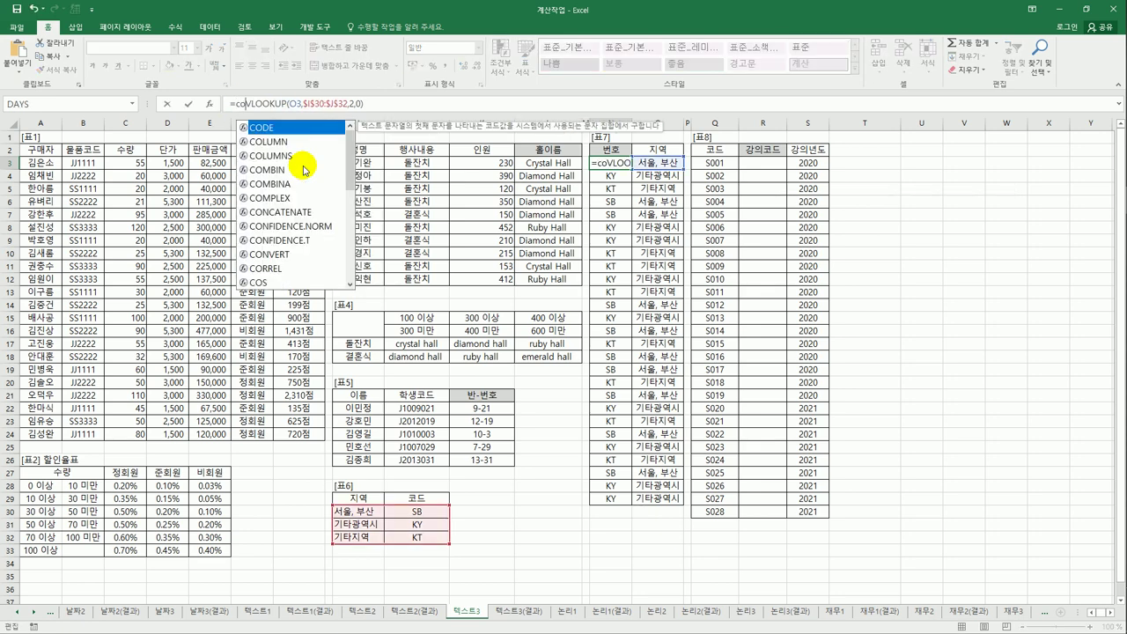
pyautogui.write('n')
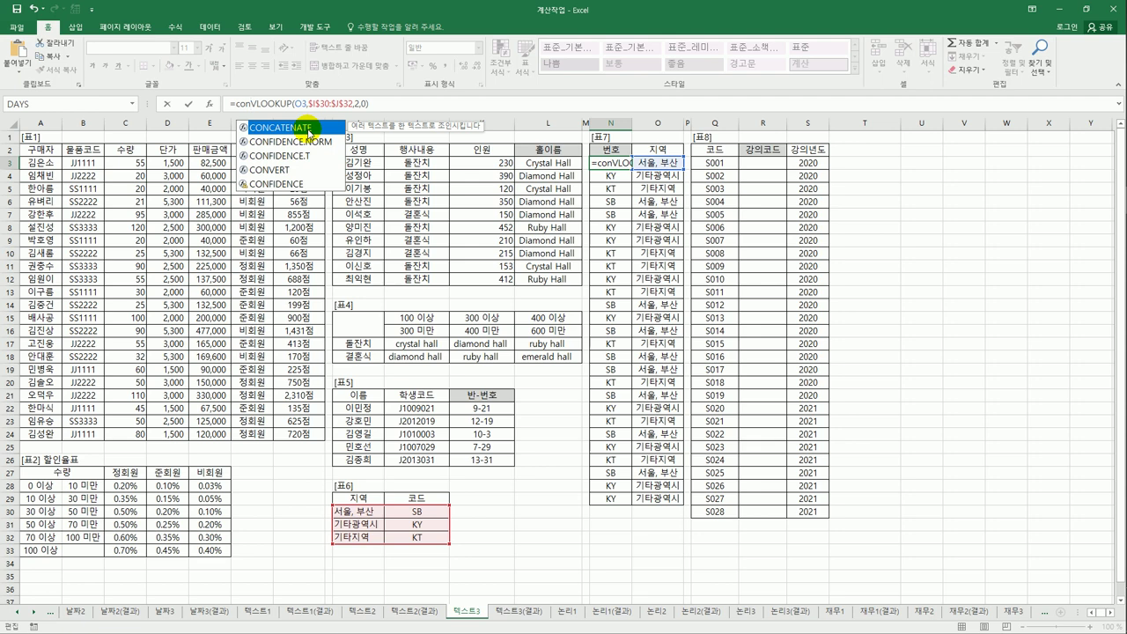
pyautogui.doubleClick(281, 128)
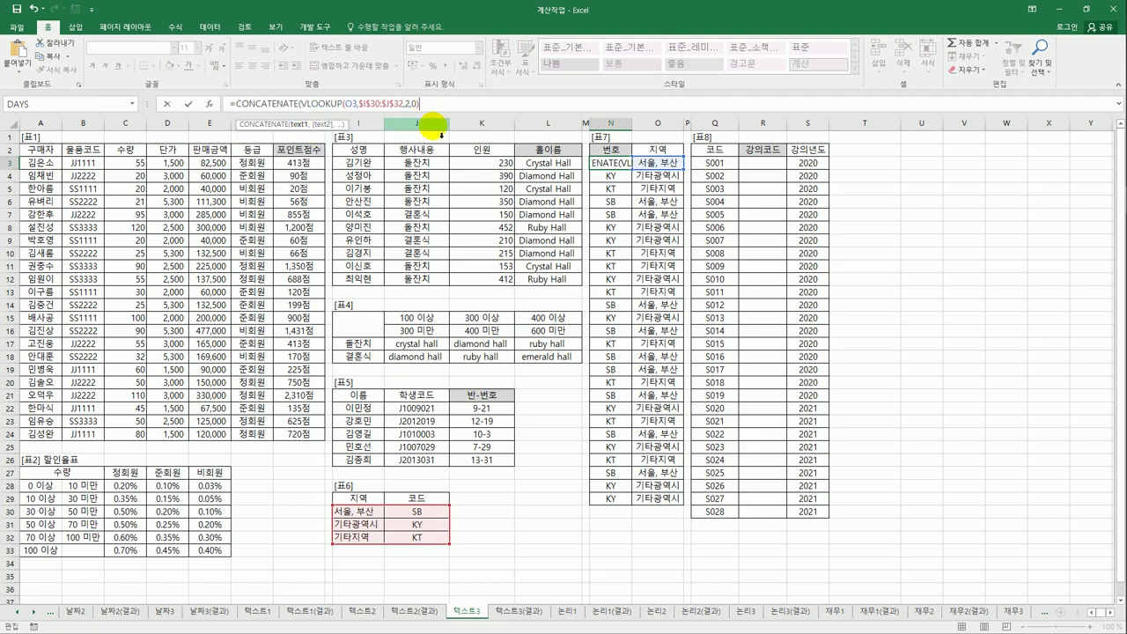
# Add "-" and ROW()-2 as the remaining CONCATENATE arguments in N3, complete the formula and fill it down through N29.
pyautogui.write(',"-')
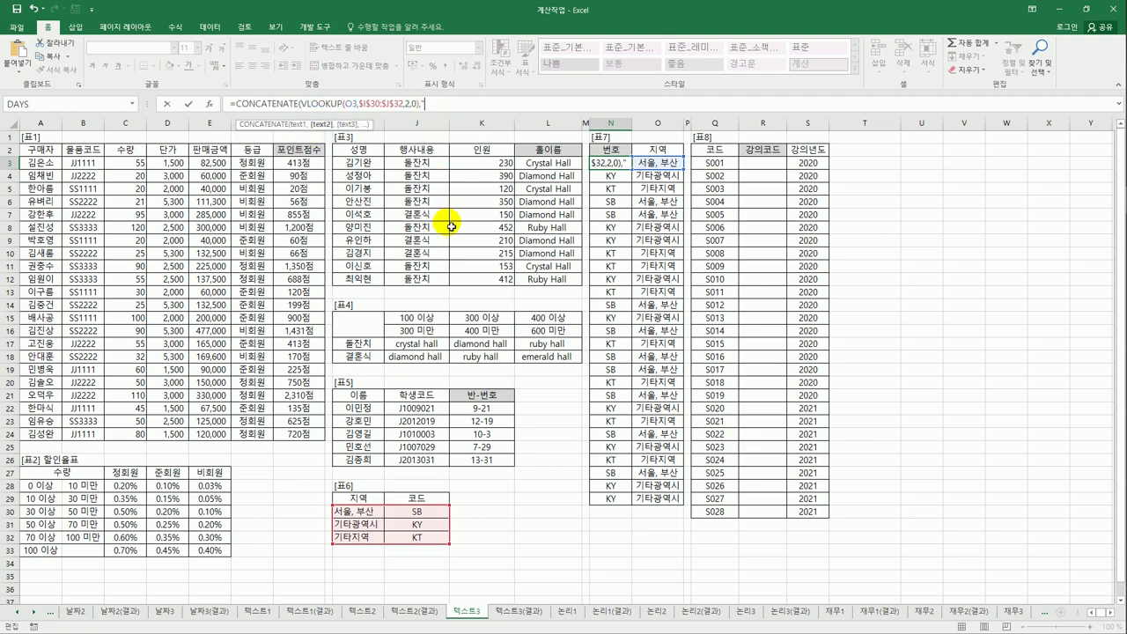
pyautogui.write('",row()')
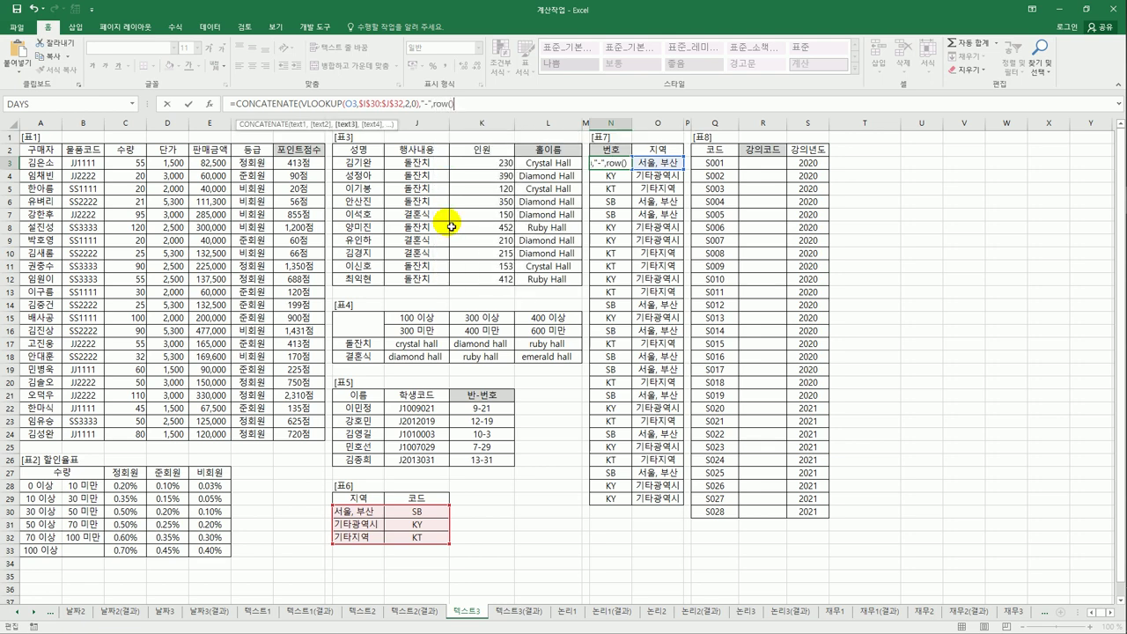
pyautogui.write('-2')
pyautogui.press('Right')
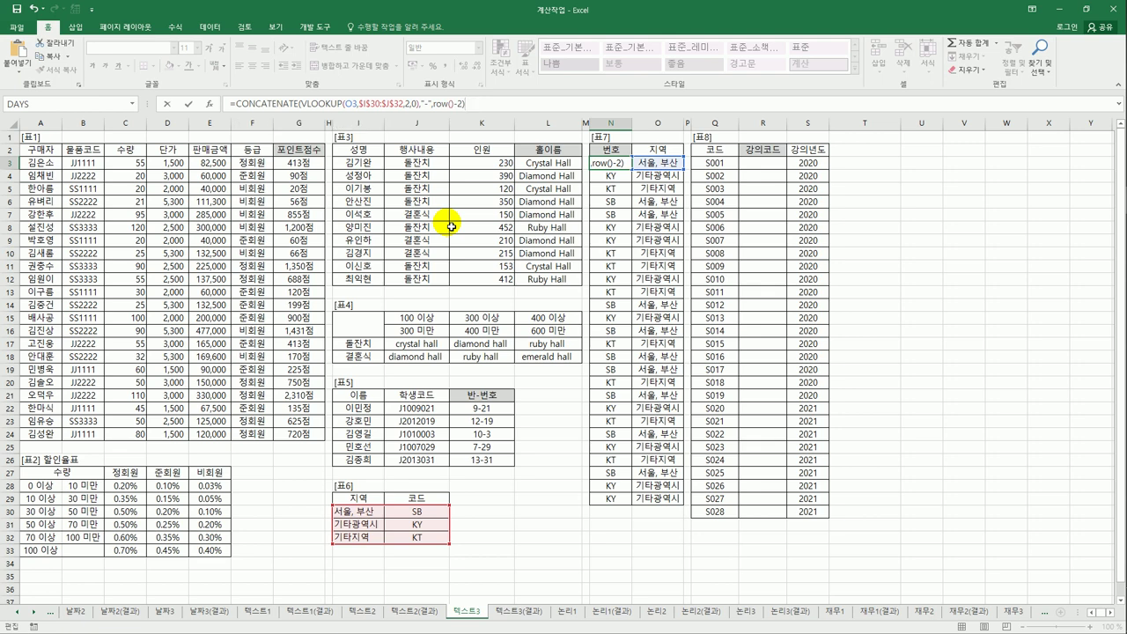
pyautogui.hotkey('ctrl', 'Return')
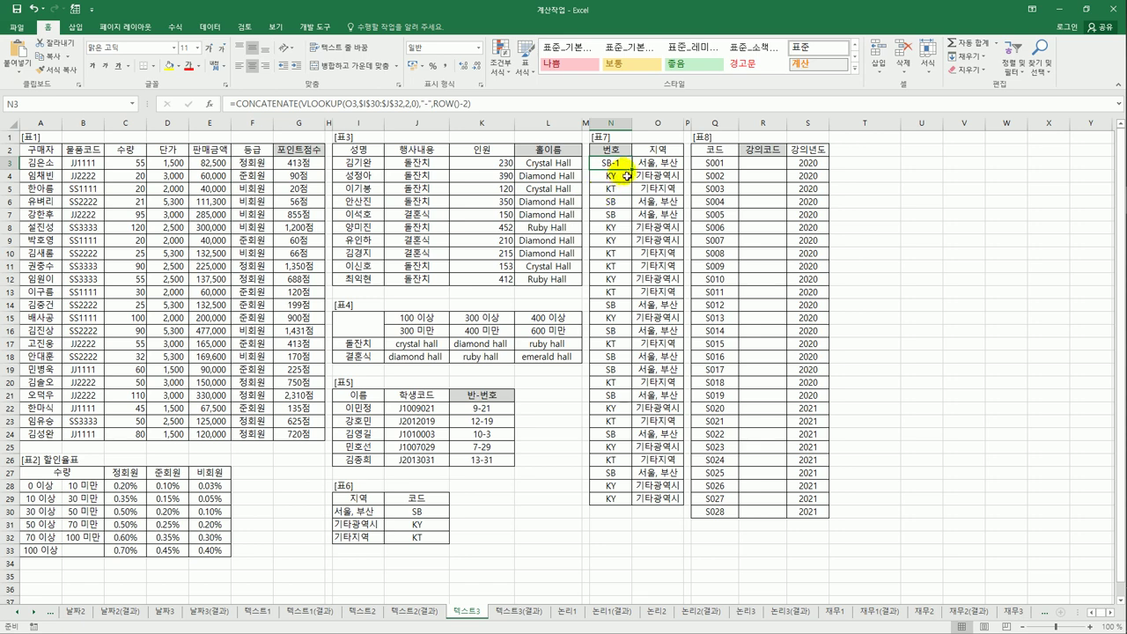
pyautogui.moveTo(631, 169); pyautogui.dragTo(631, 504)
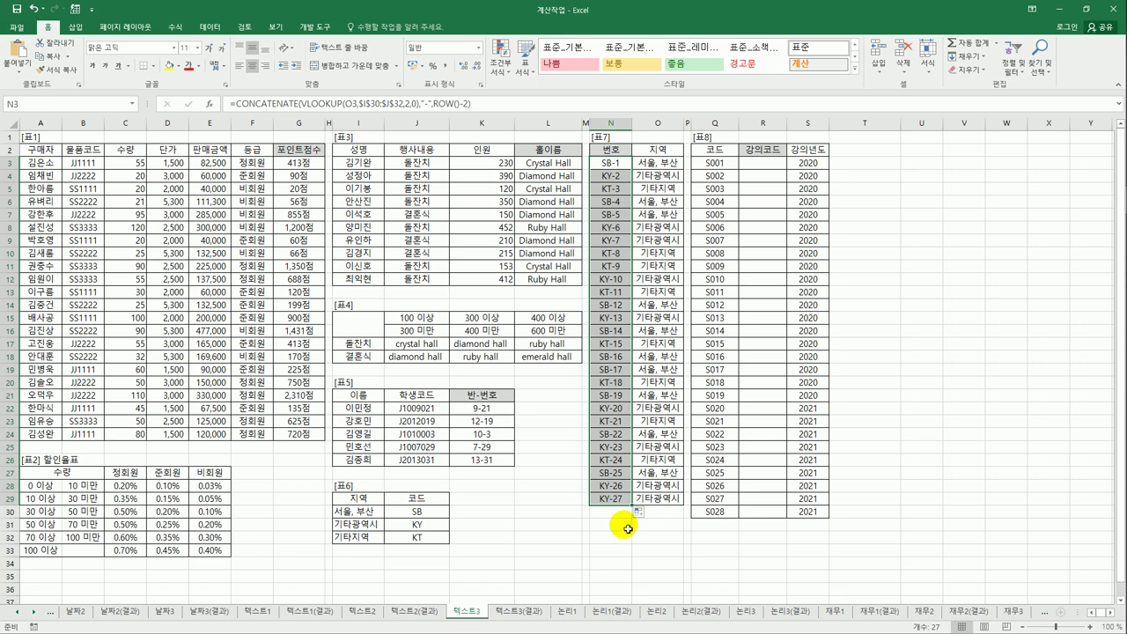
# Enter =RIGHT(S3,2) in R3 of [표8] and fill it down through R30.
pyautogui.click(763, 165)
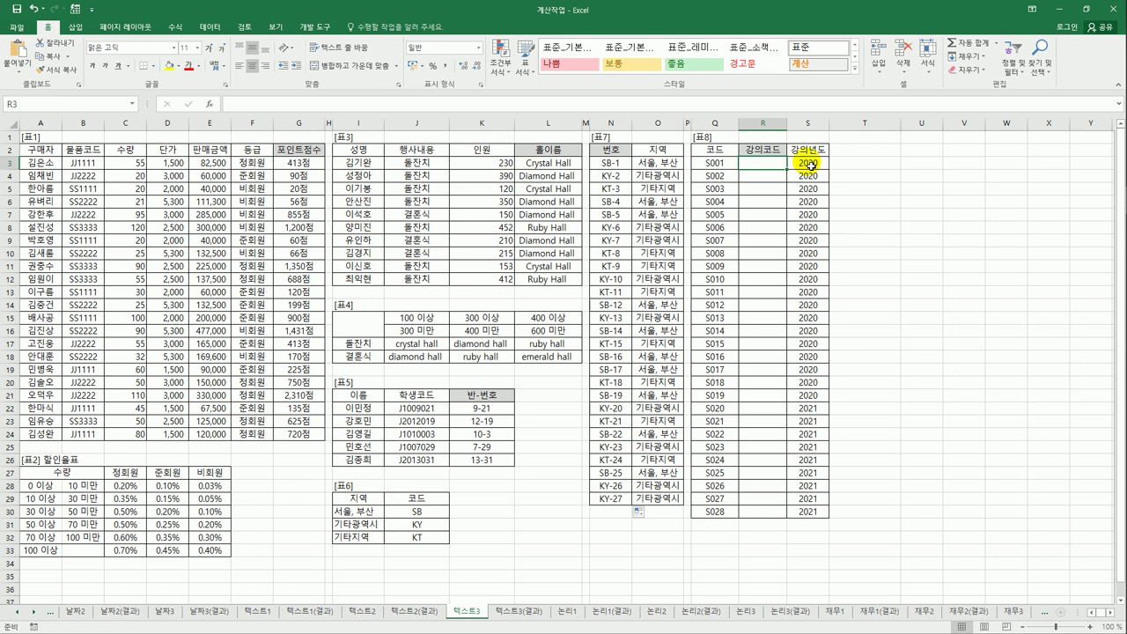
pyautogui.click(714, 163)
pyautogui.click(718, 175)
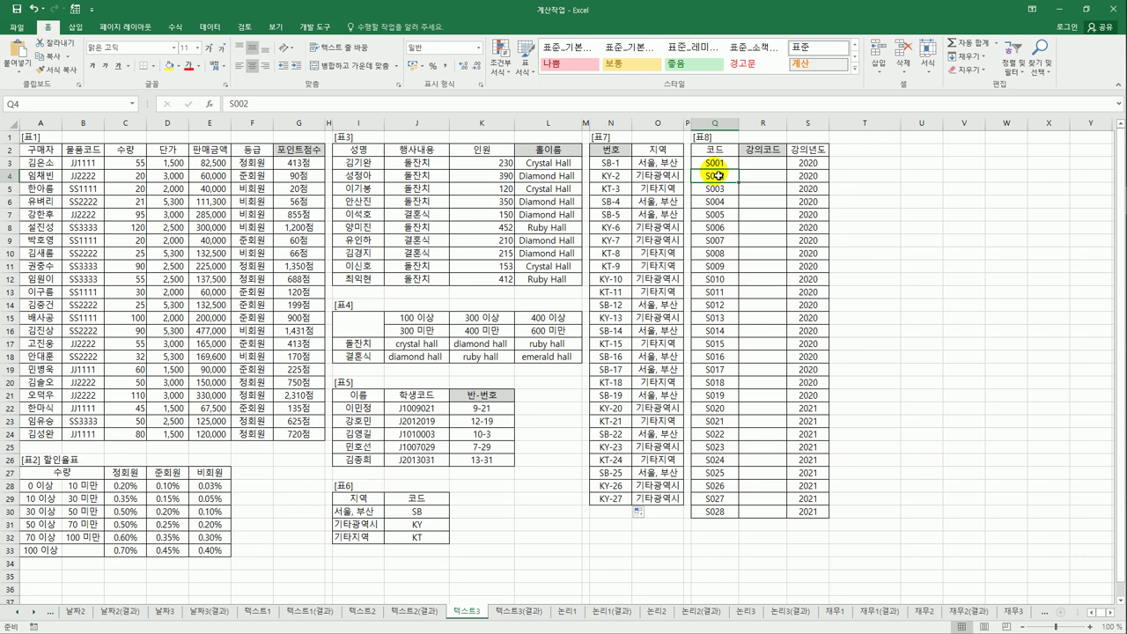
pyautogui.click(754, 169)
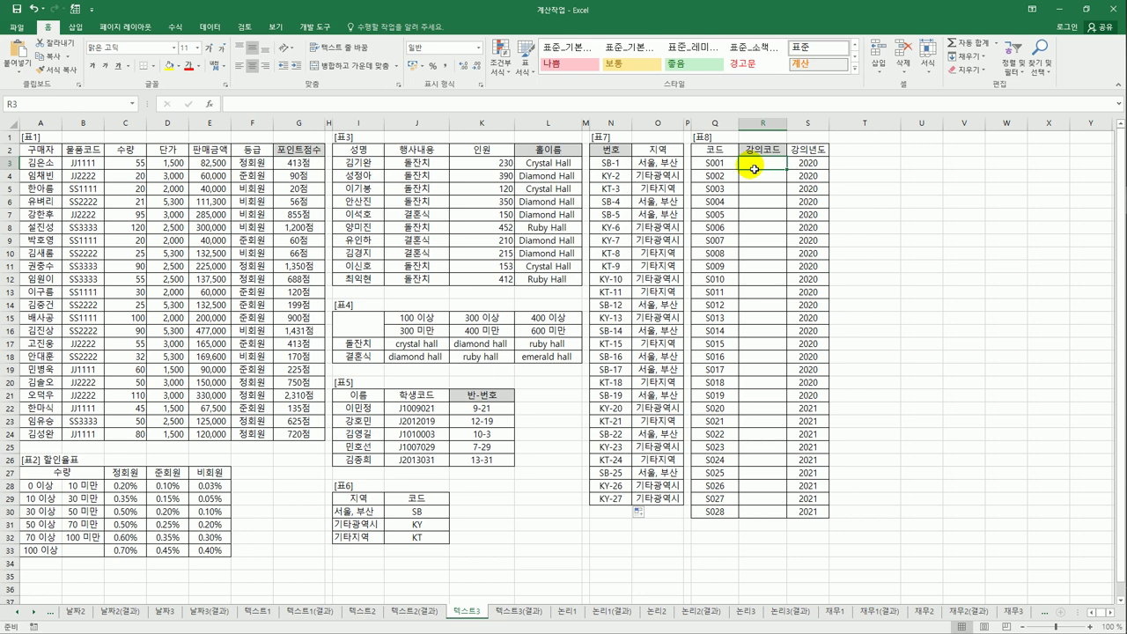
pyautogui.write('=ri')
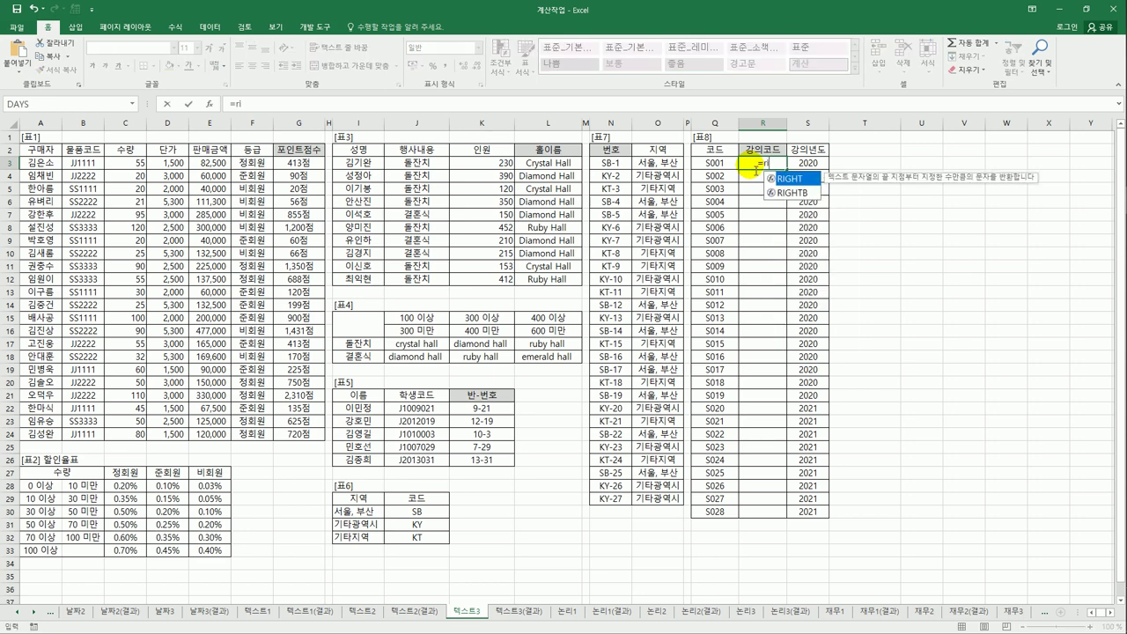
pyautogui.press('Tab')
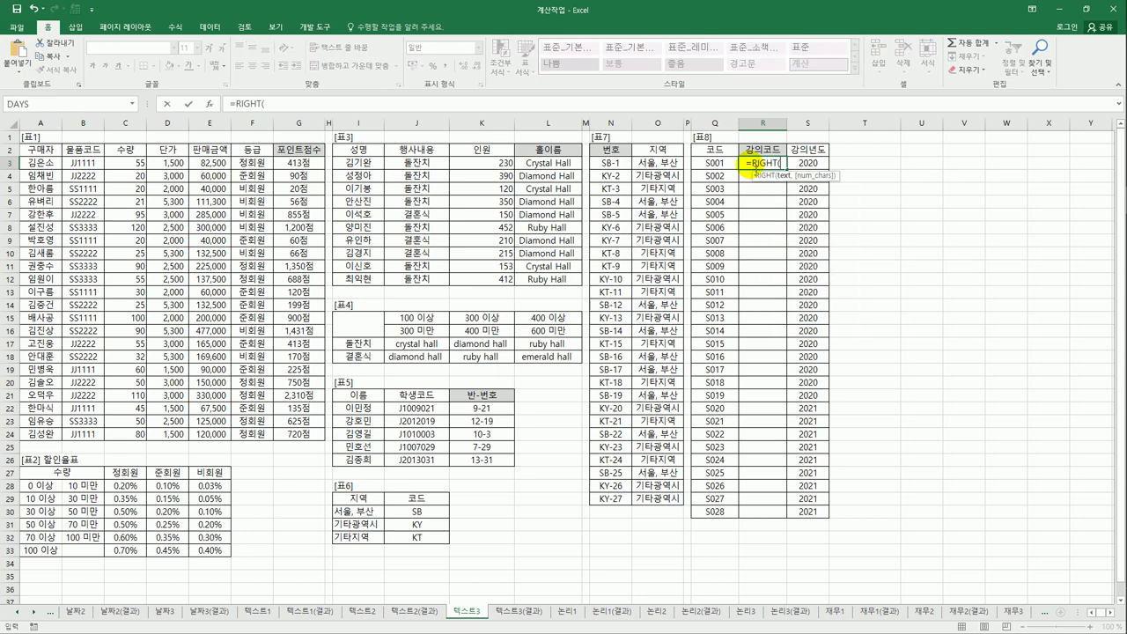
pyautogui.click(819, 167)
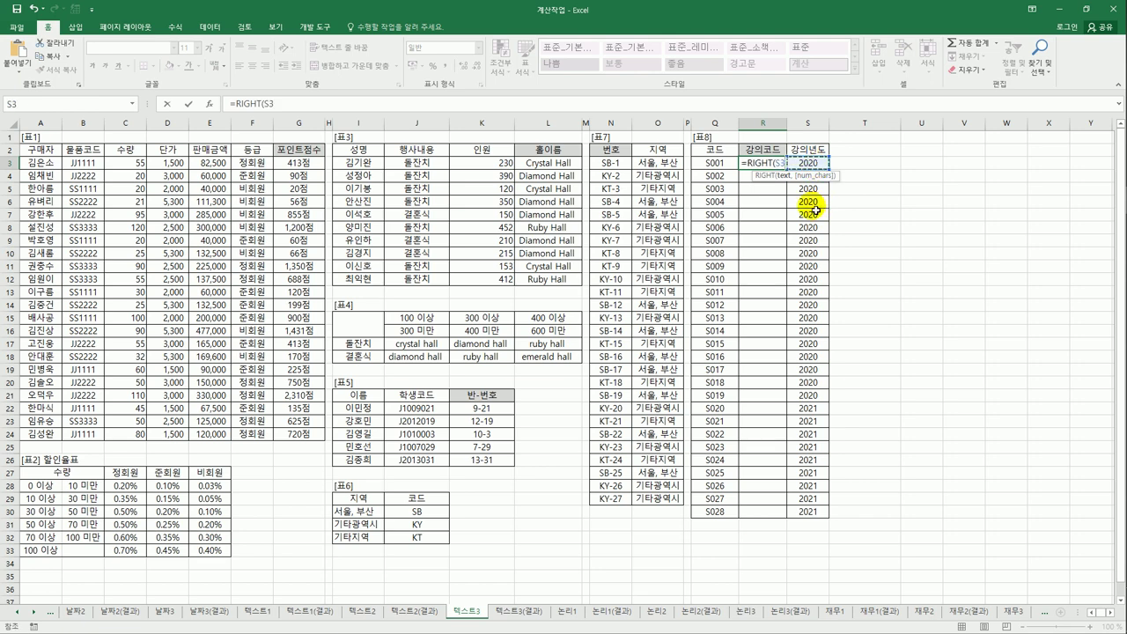
pyautogui.write(',')
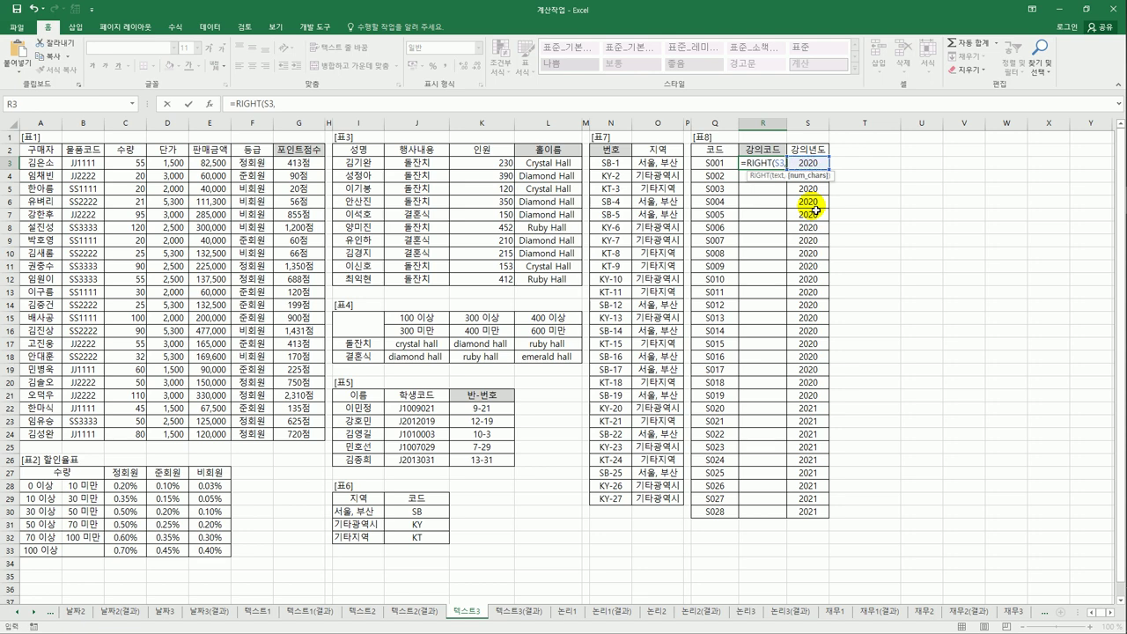
pyautogui.write('2)')
pyautogui.press('Return')
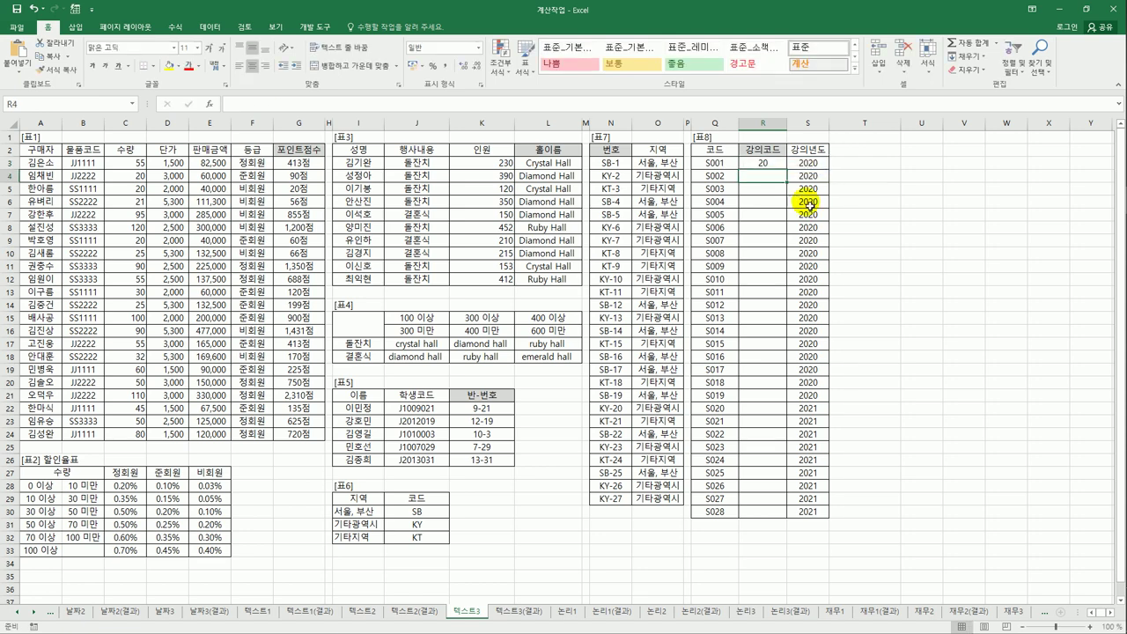
pyautogui.click(762, 163)
pyautogui.moveTo(786, 170); pyautogui.dragTo(759, 518)
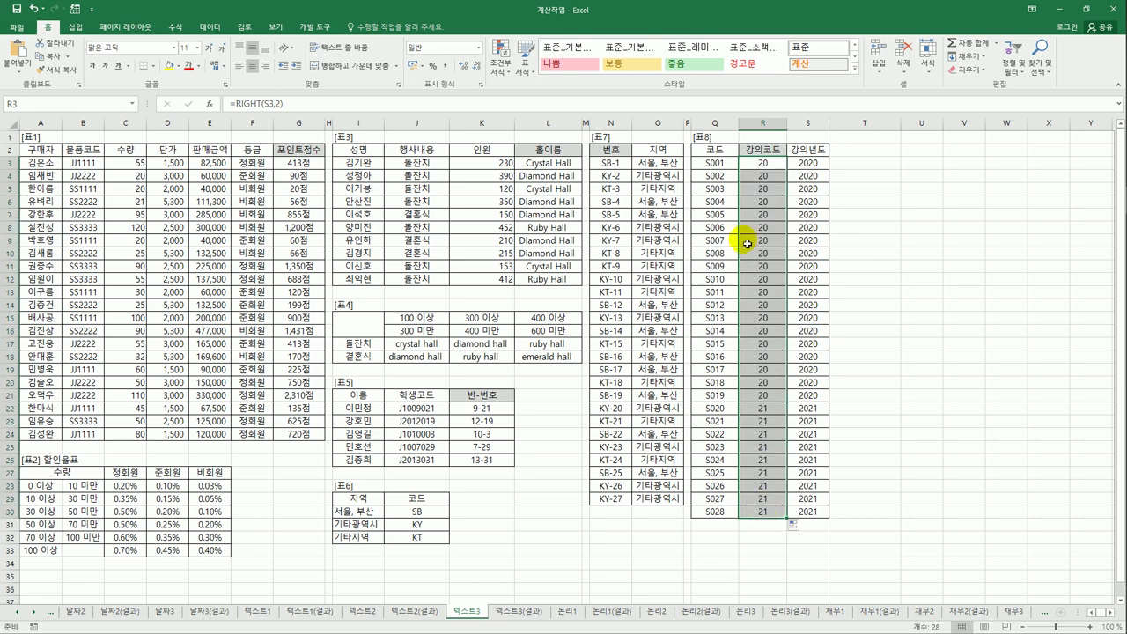
# Nest the RIGHT formula in R3 as the new text of a REPLACE on Q3 with start number 2 and 0 characters replaced.
pyautogui.click(756, 166)
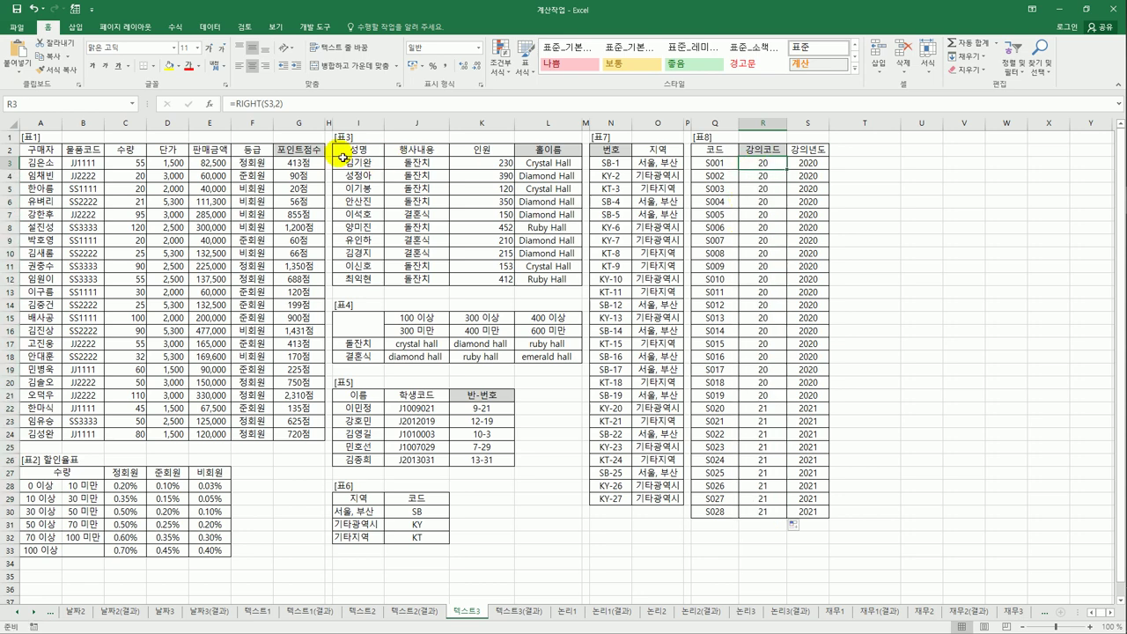
pyautogui.click(234, 104)
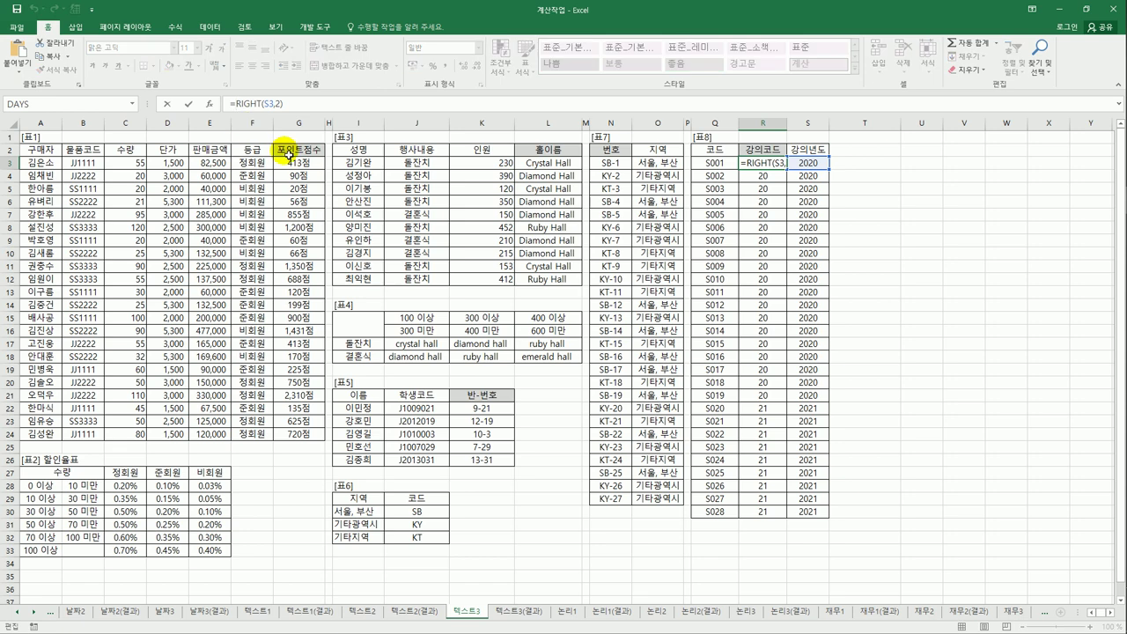
pyautogui.write('rep')
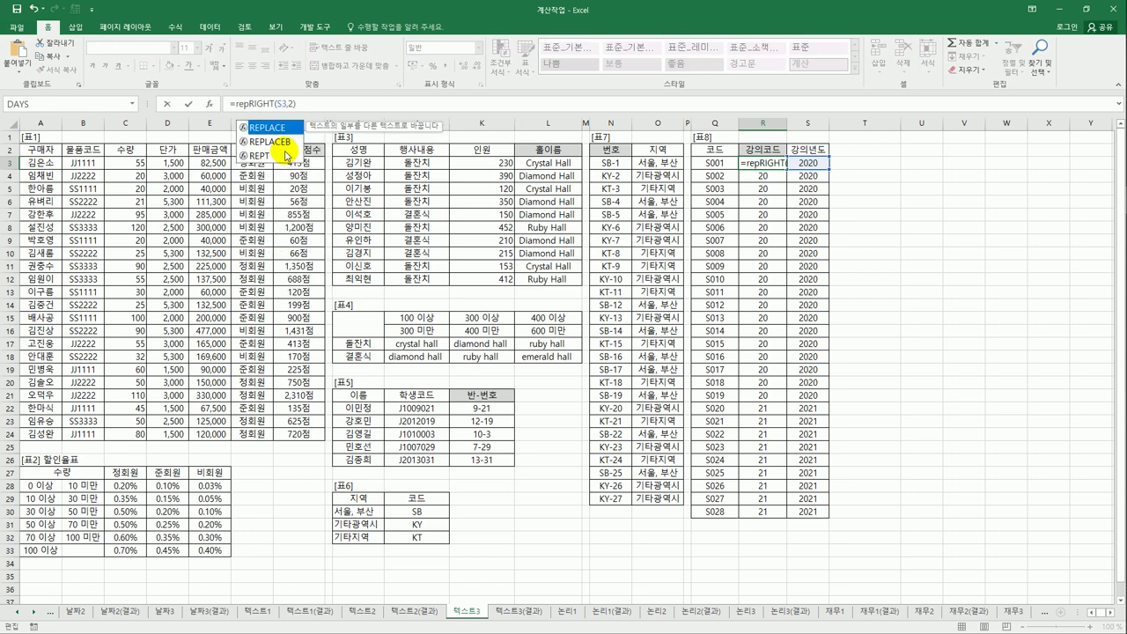
pyautogui.press('Tab')
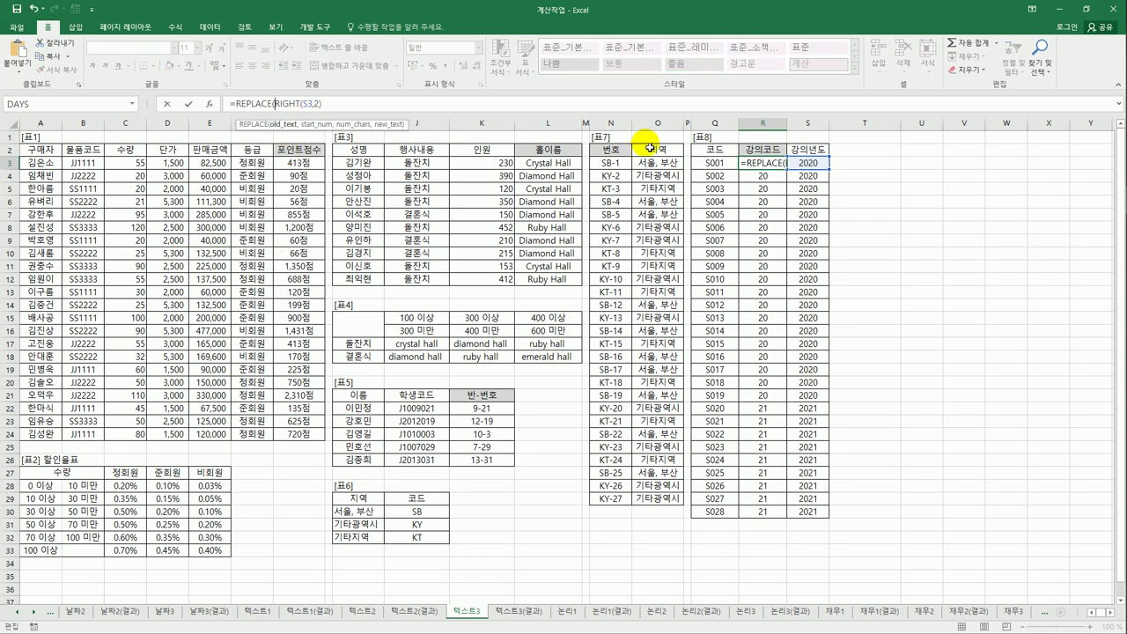
pyautogui.click(705, 164)
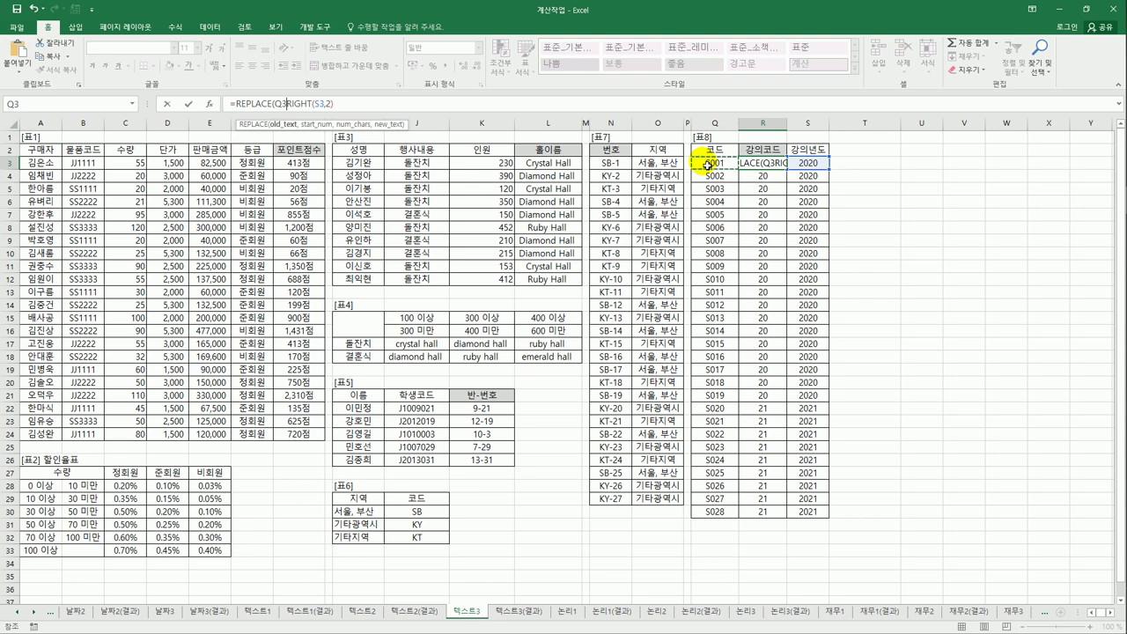
pyautogui.write(',')
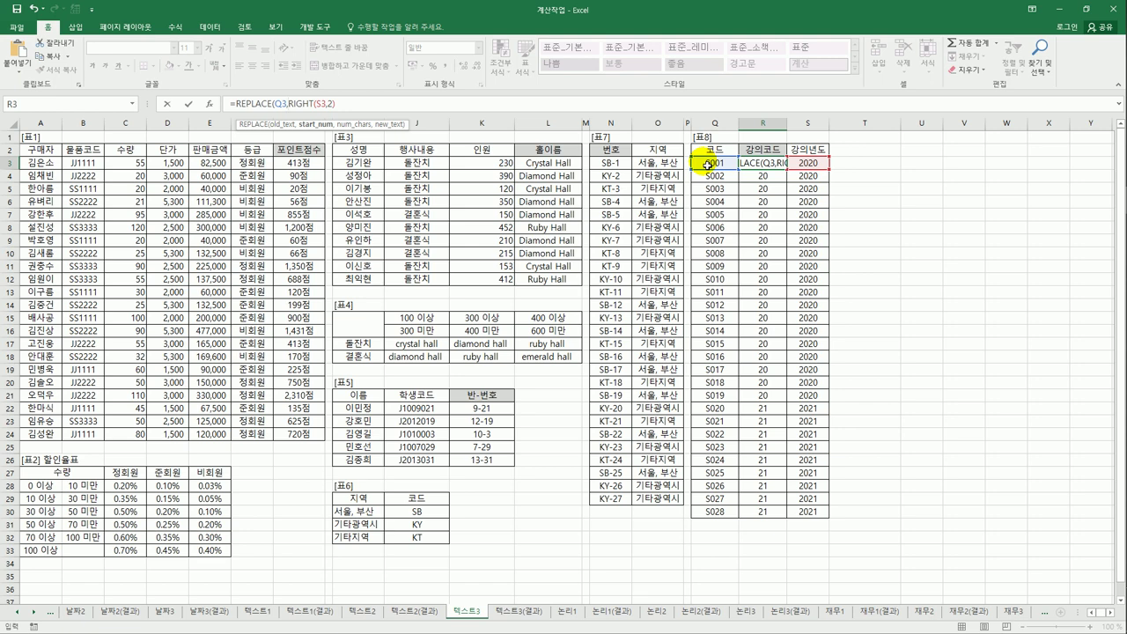
pyautogui.write('2,')
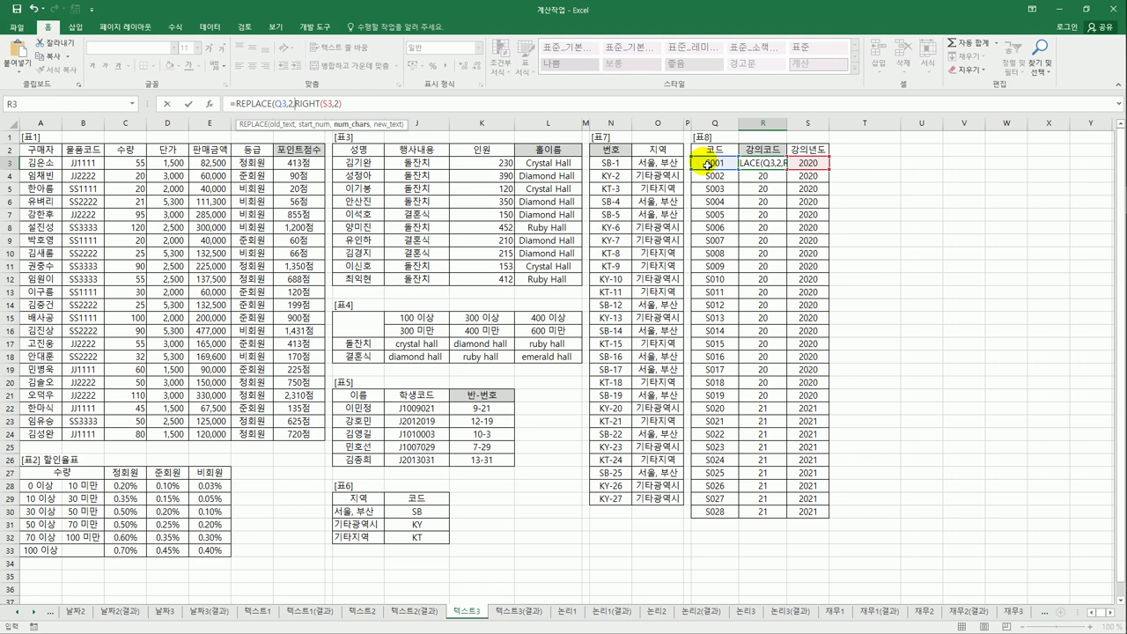
pyautogui.write('0,')
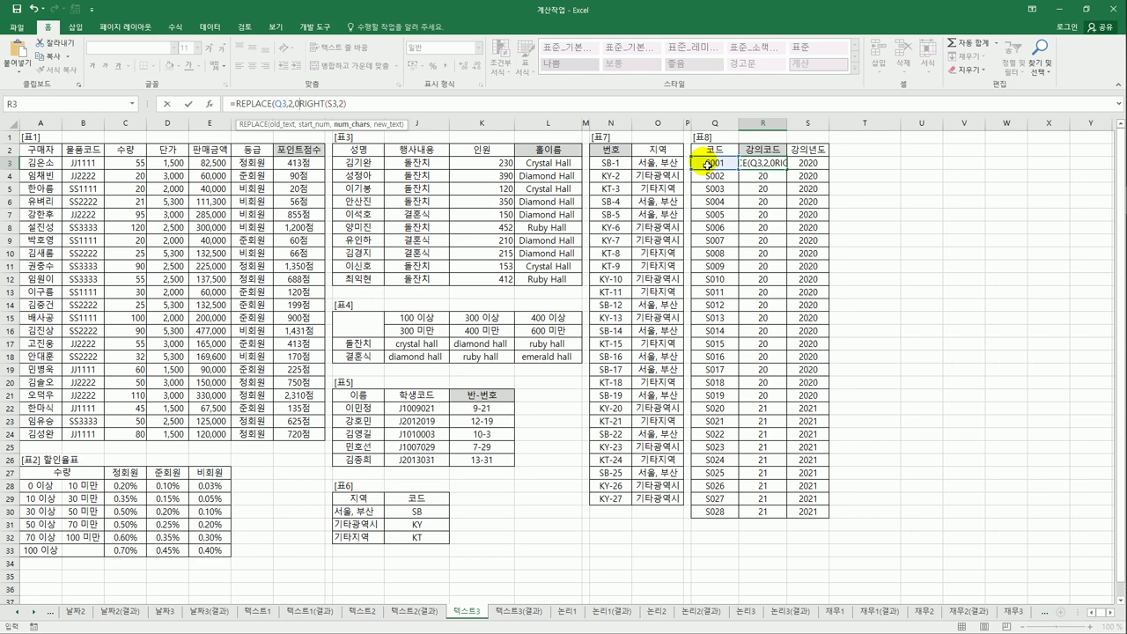
pyautogui.write(',')
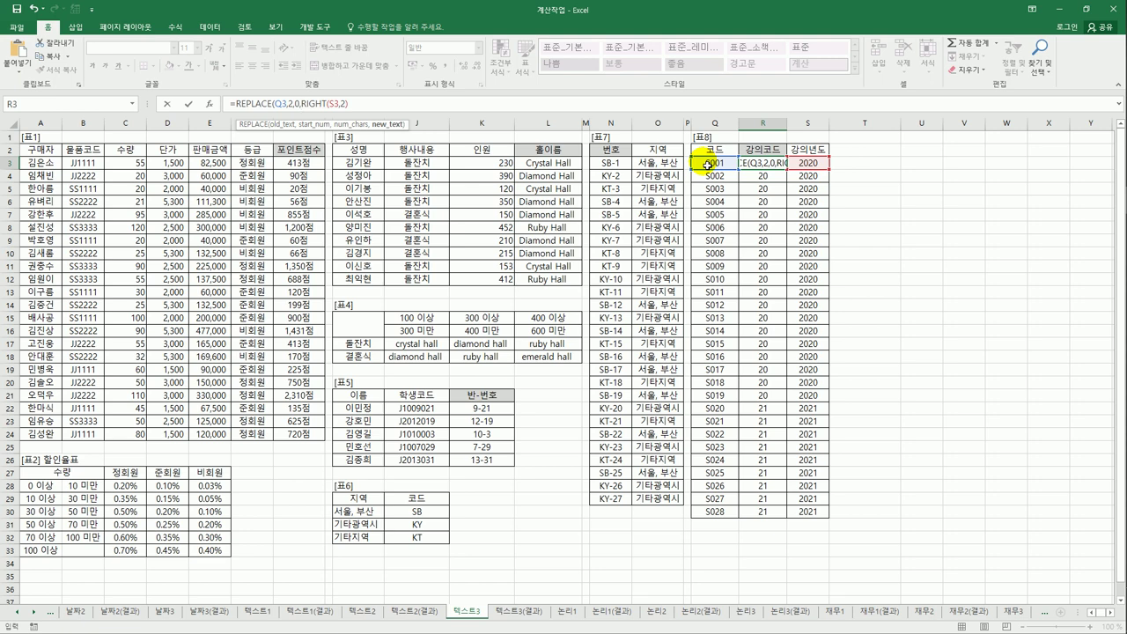
# Join "-" before and after RIGHT(S3,2) in R3's REPLACE formula with &, complete it and fill it down through R30.
pyautogui.write('"-')
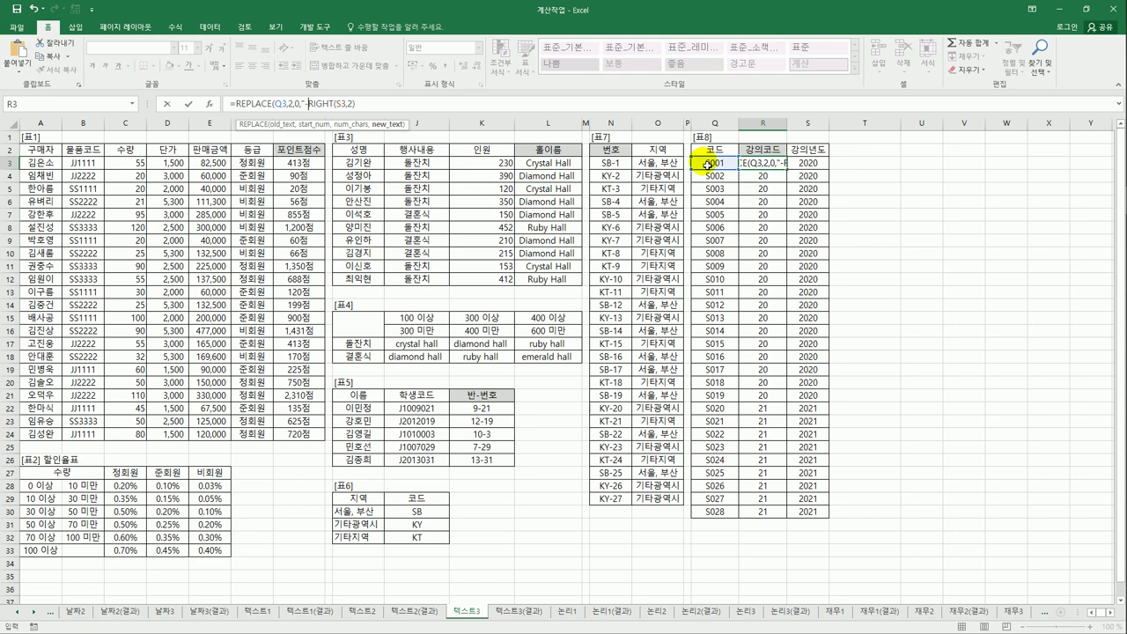
pyautogui.write('"&')
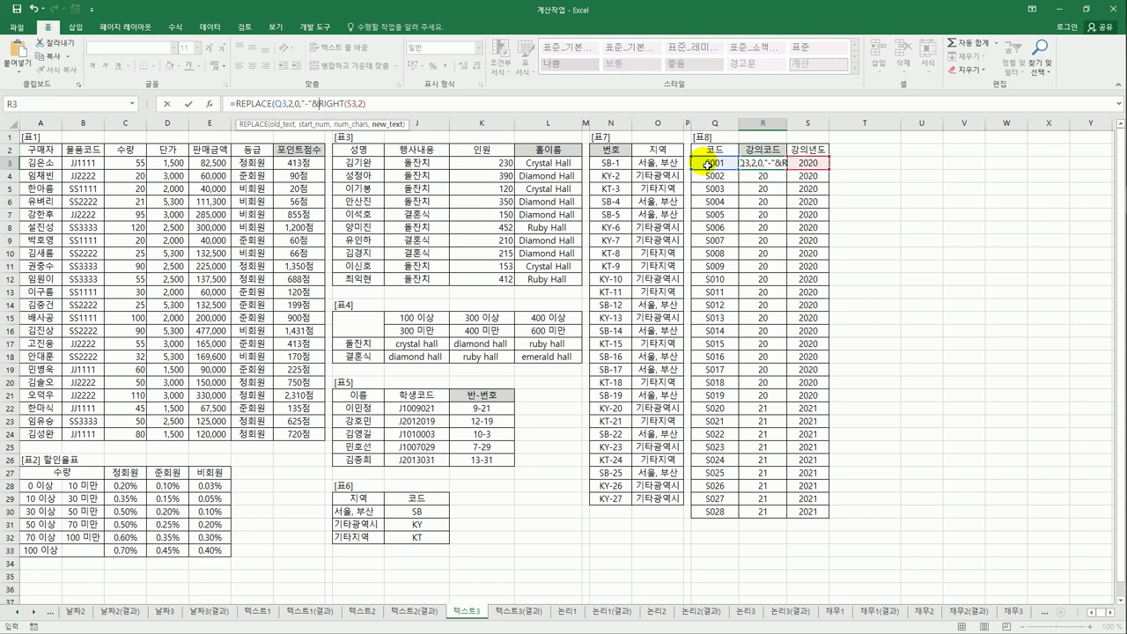
pyautogui.click(368, 105)
pyautogui.write('&')
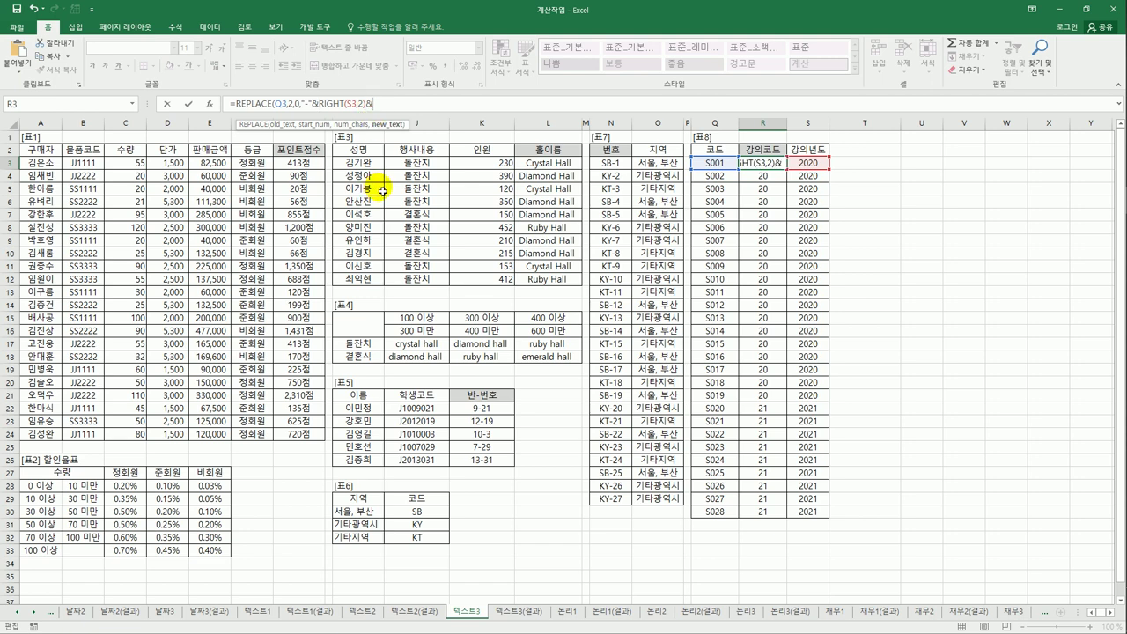
pyautogui.write('"-")')
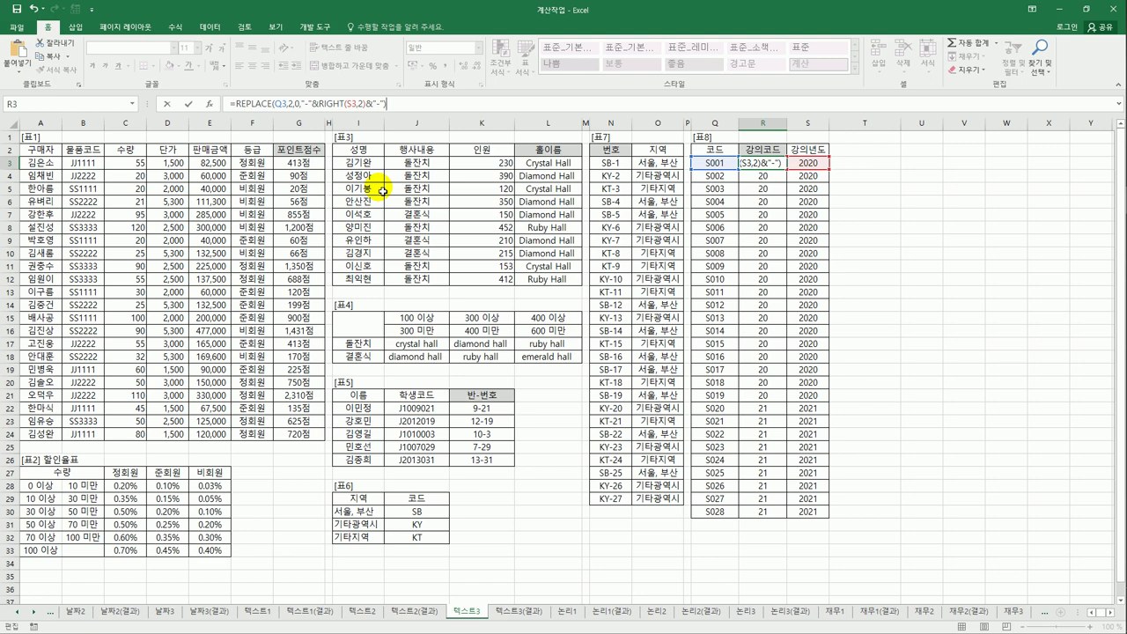
pyautogui.hotkey('ctrl', 'Return')
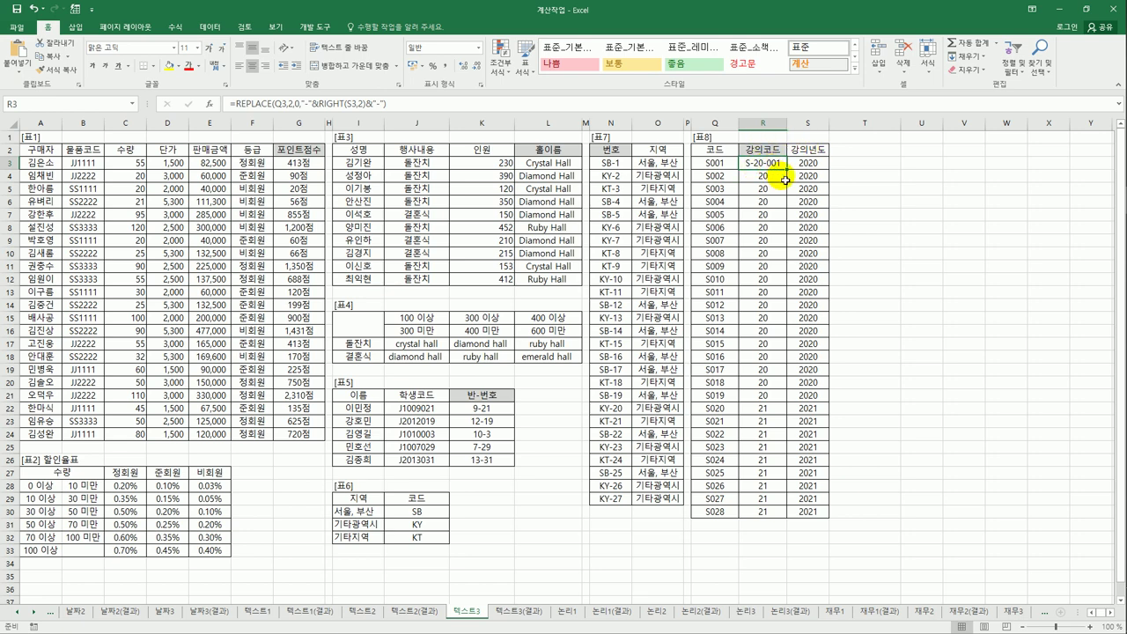
pyautogui.moveTo(785, 169); pyautogui.dragTo(774, 518)
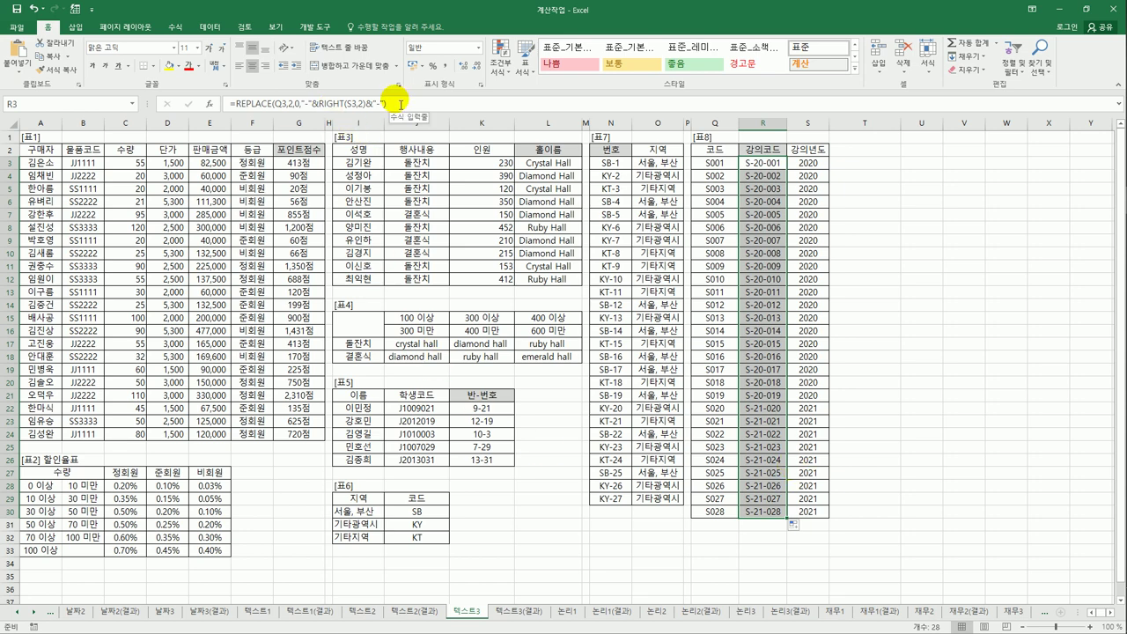
# Check the last 강의코드 cells in [표8] and compare the tables with the 텍스트3(결과) sheet.
pyautogui.click(772, 501)
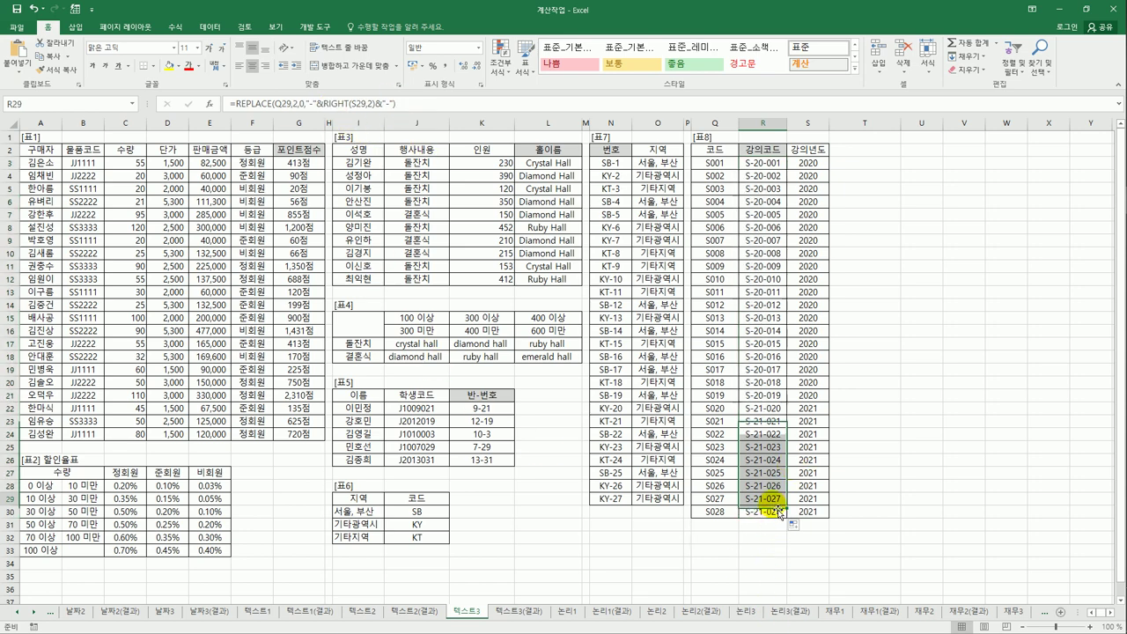
pyautogui.click(776, 512)
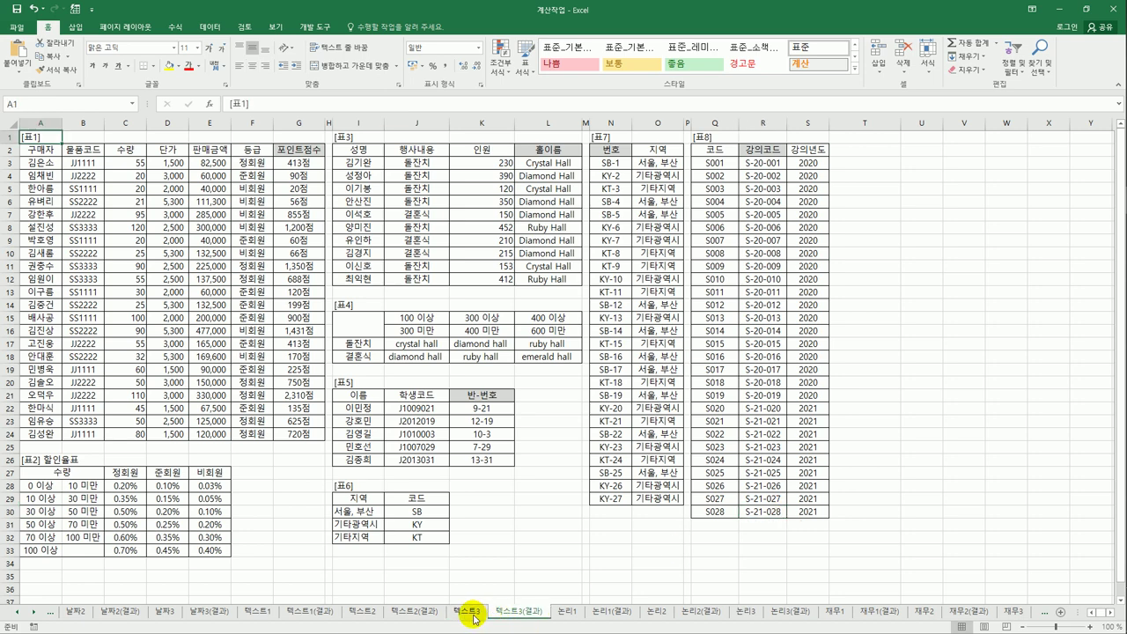
pyautogui.click(501, 614)
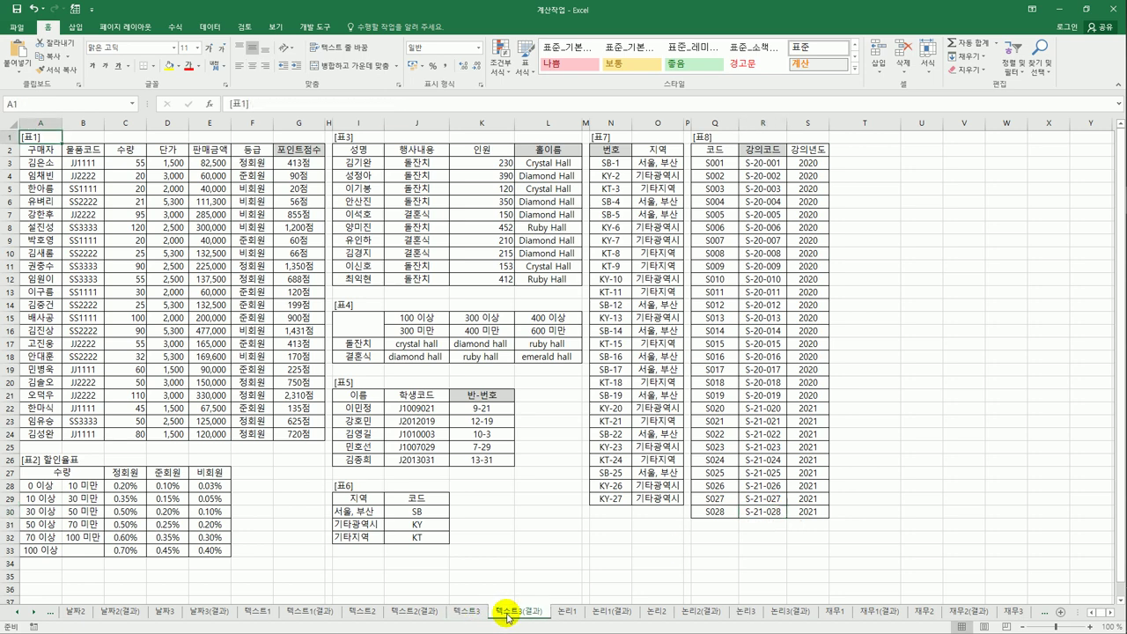